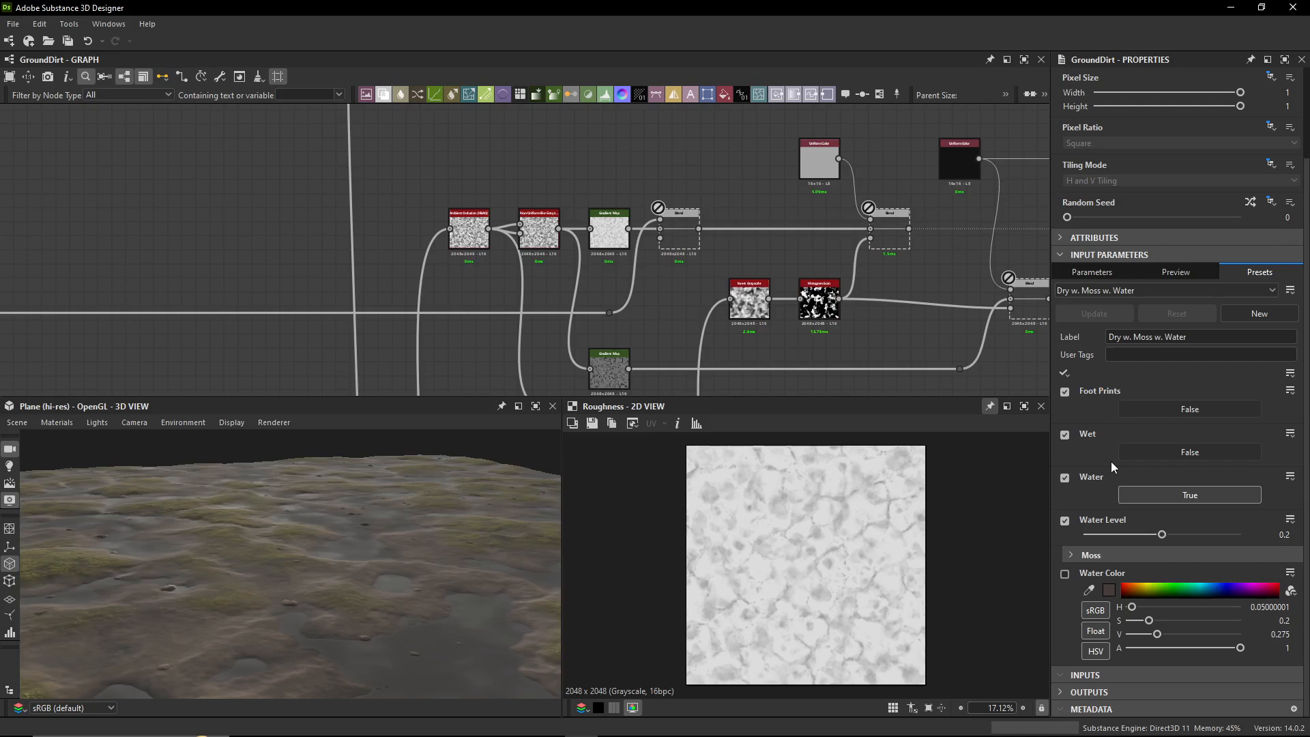
# - Display the Ambient Occlusion (HBAO) node's output and parameters at the start of the roughness branch
pyautogui.scroll(1, 1210, 468)
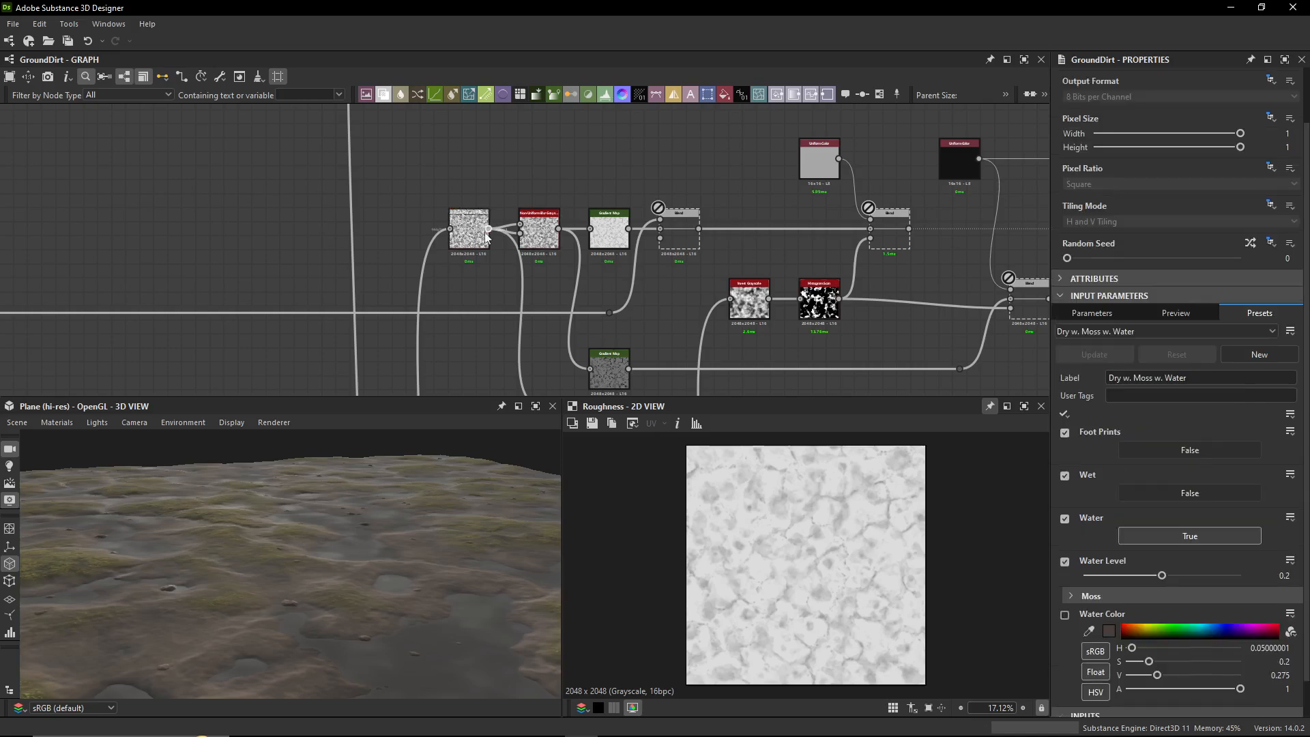
pyautogui.moveTo(637, 315); pyautogui.dragTo(493, 264, button='middle')
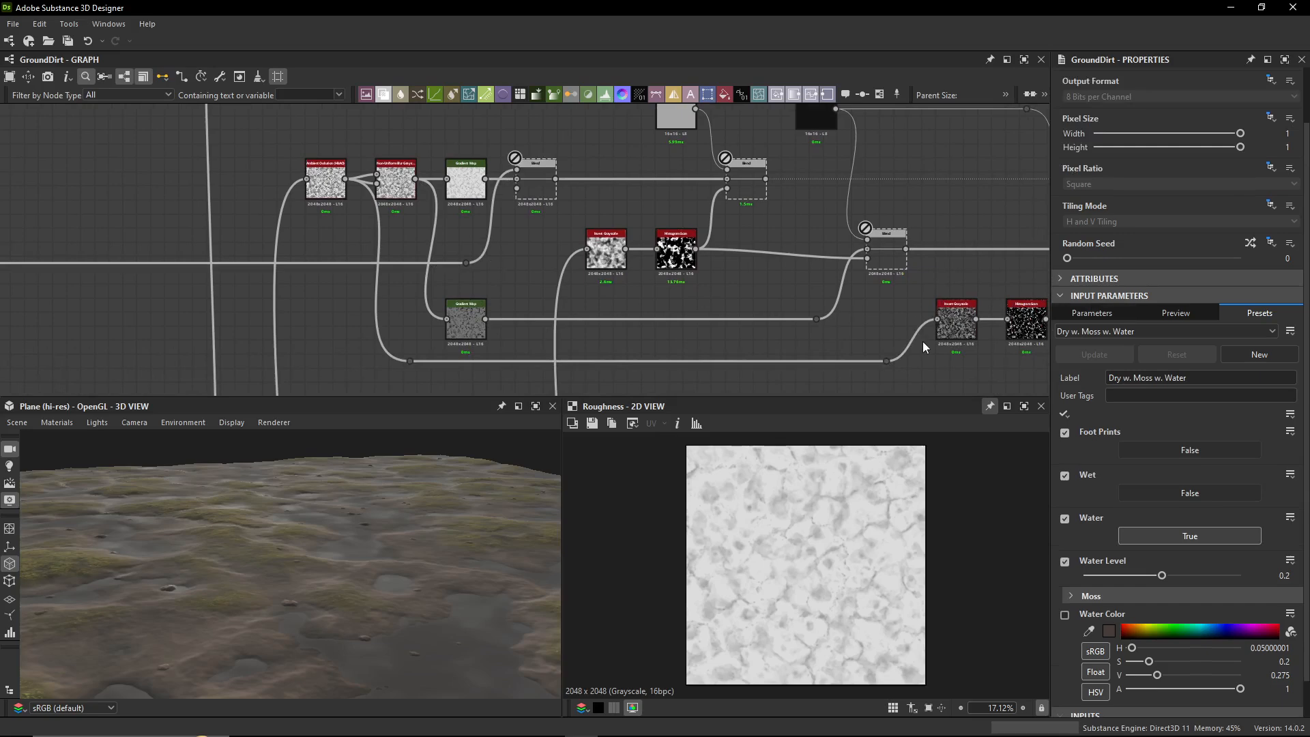
pyautogui.moveTo(395, 206); pyautogui.dragTo(736, 256, button='middle')
pyautogui.click(675, 235)
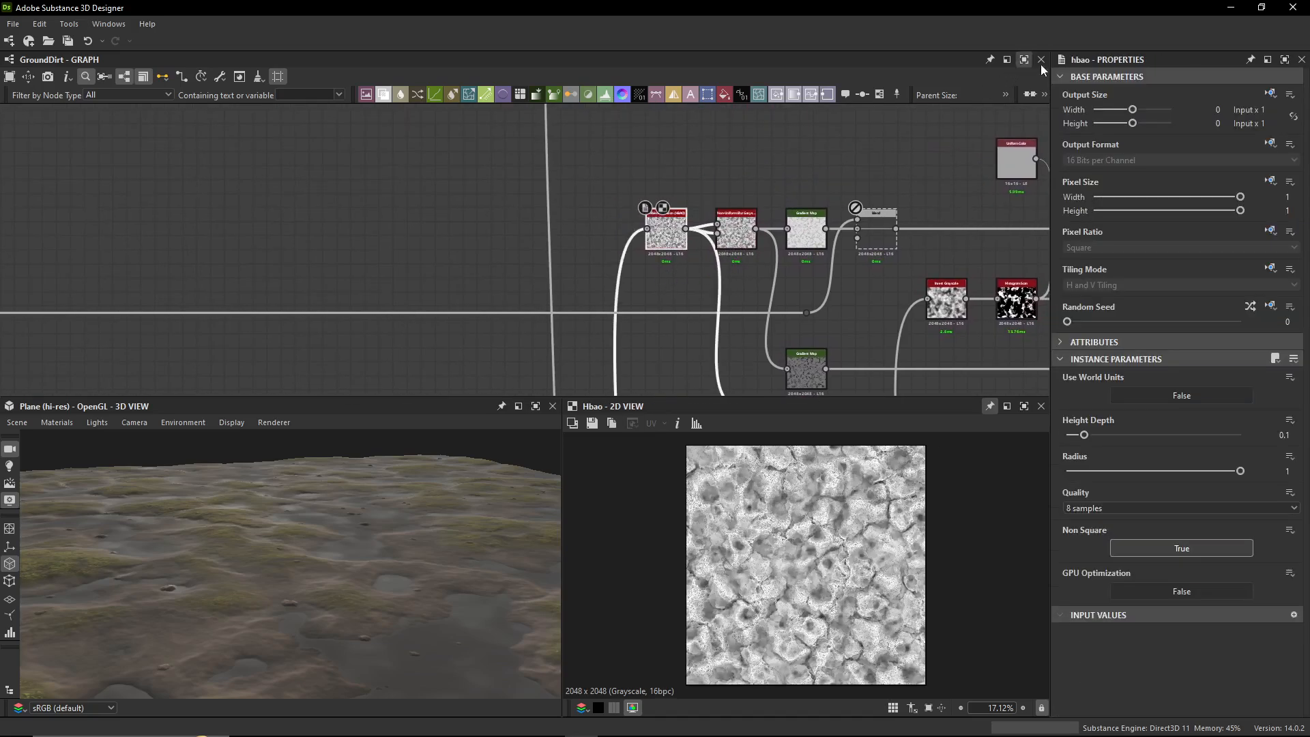
# - Trace the HBAO node's input connection back to the dot beside the Water Level Lifeguard frame
pyautogui.scroll(-4, 670, 275)
pyautogui.moveTo(668, 333); pyautogui.dragTo(684, 136, button='middle')
pyautogui.moveTo(646, 316); pyautogui.dragTo(649, 247, button='middle')
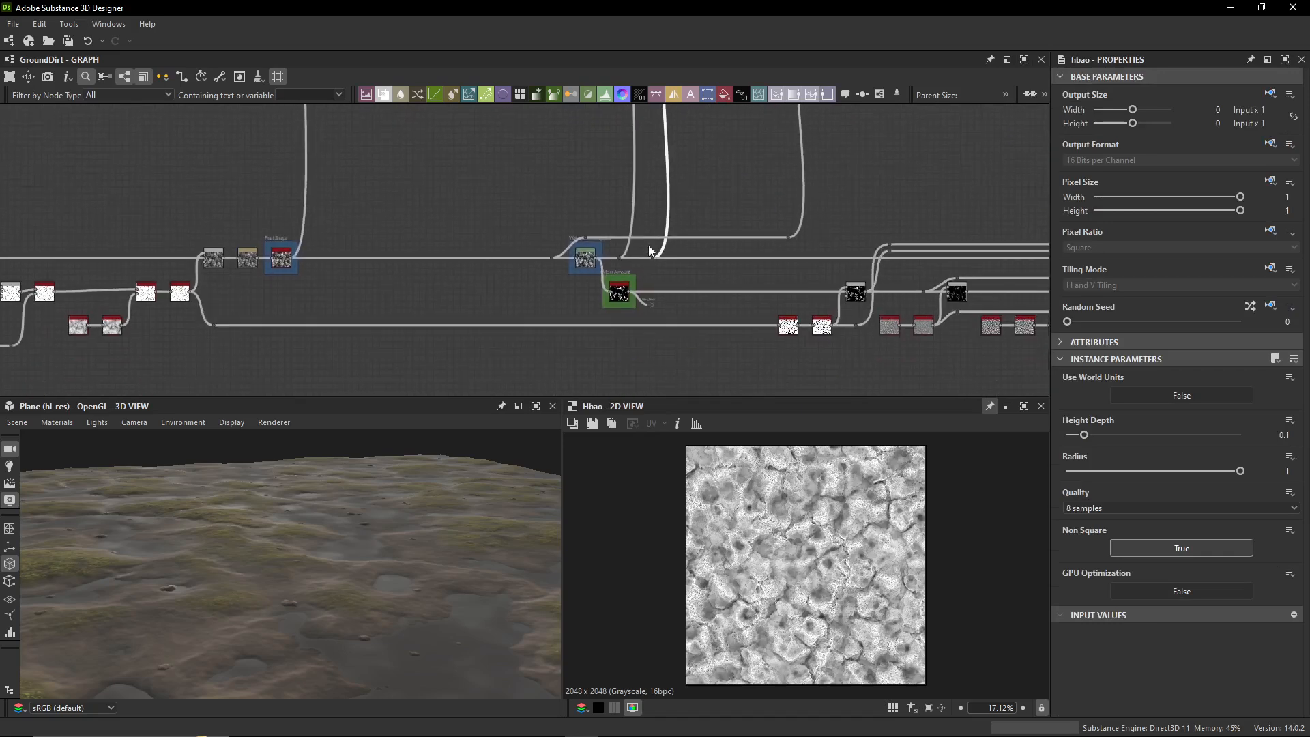
pyautogui.scroll(7, 647, 258)
pyautogui.scroll(2, 420, 226)
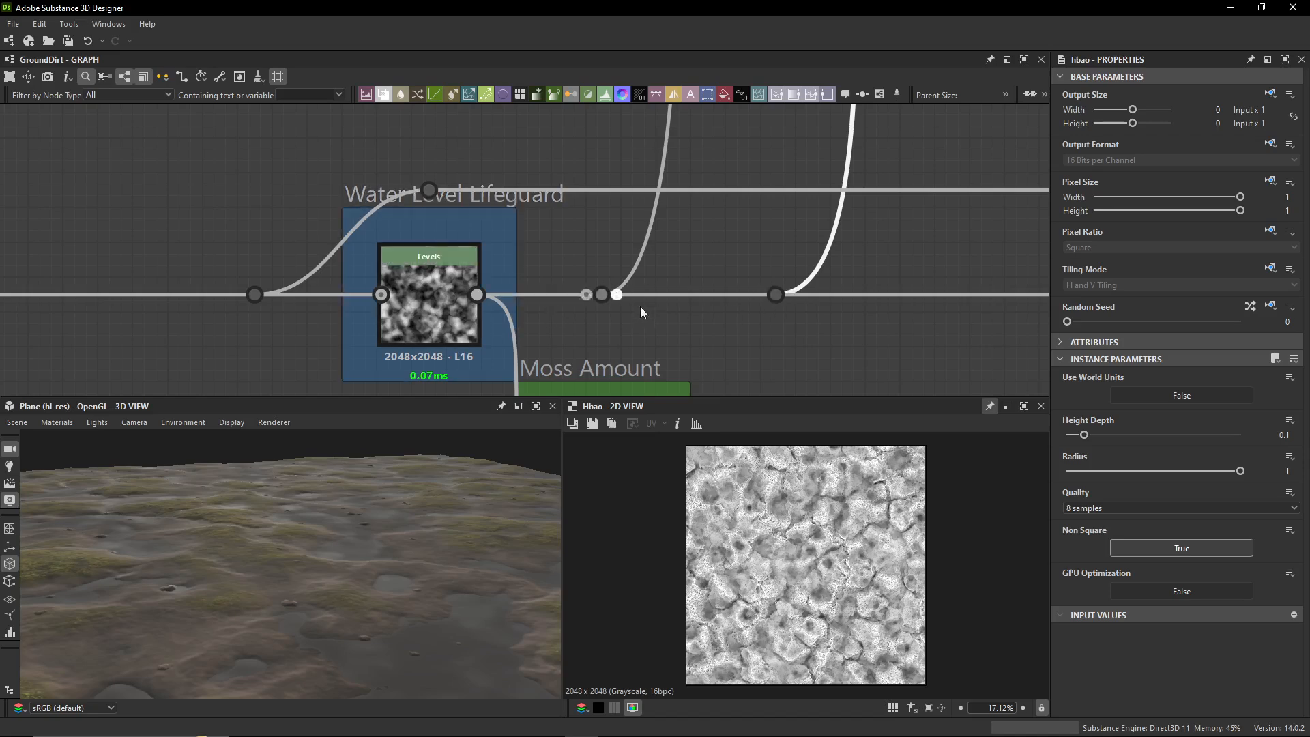
pyautogui.click(775, 295)
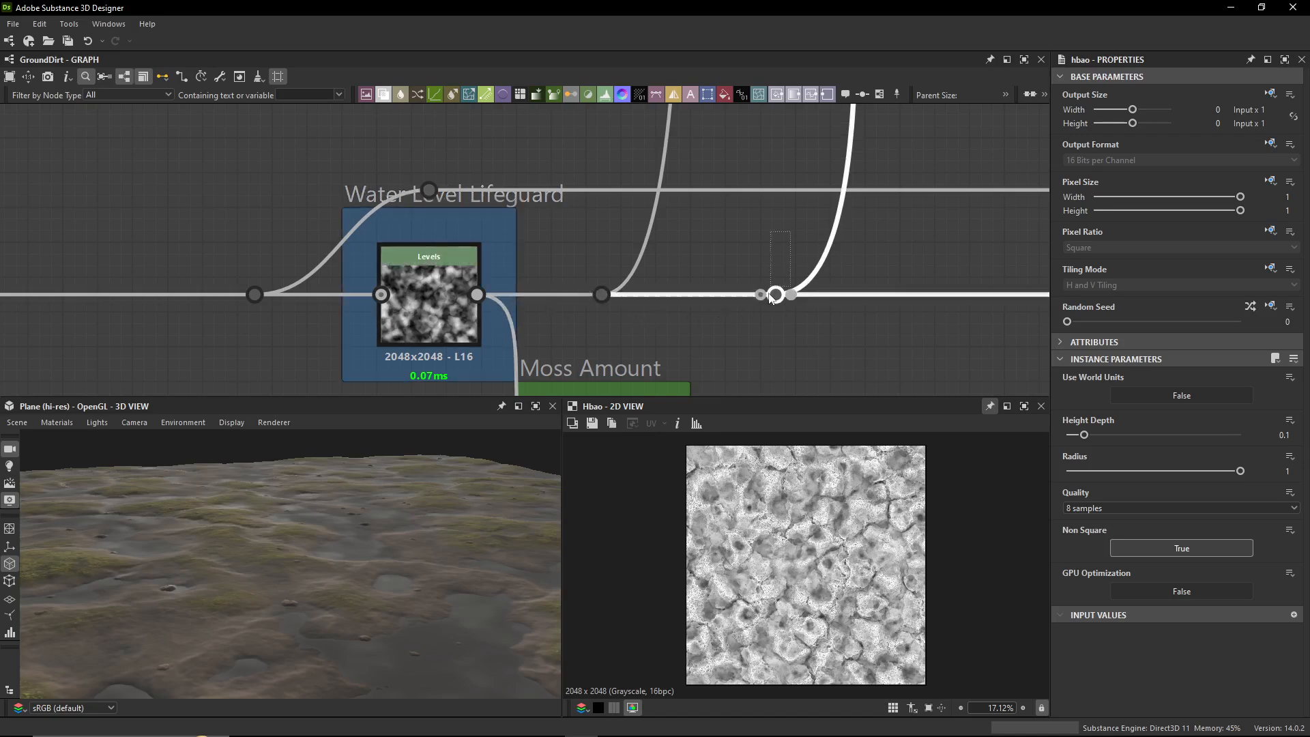
pyautogui.moveTo(884, 163); pyautogui.dragTo(770, 401, button='middle')
pyautogui.scroll(-4, 812, 225)
pyautogui.moveTo(836, 119); pyautogui.dragTo(673, 259, button='middle')
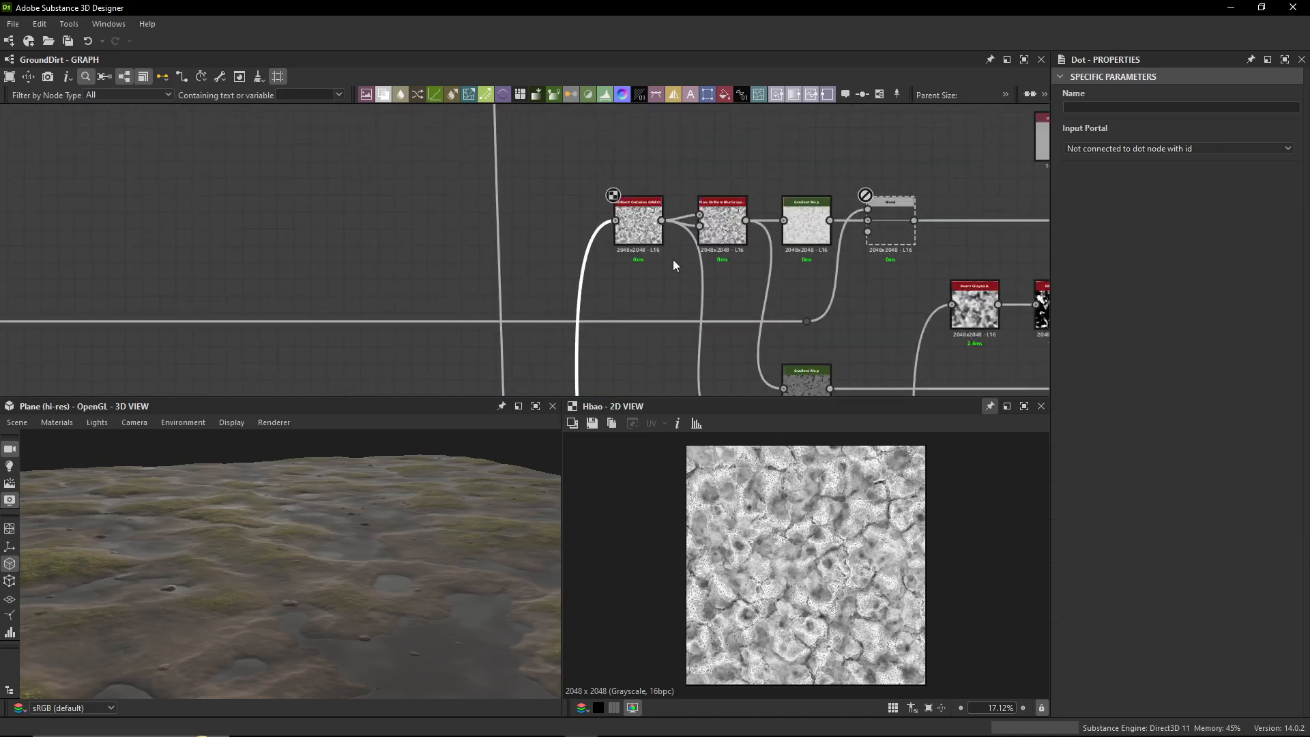
# - Examine the Ambient Occlusion (HBAO) and Non-Uniform Blur Grayscale nodes, checking their parameters and the blurred output up close
pyautogui.scroll(2, 580, 260)
pyautogui.click(580, 260)
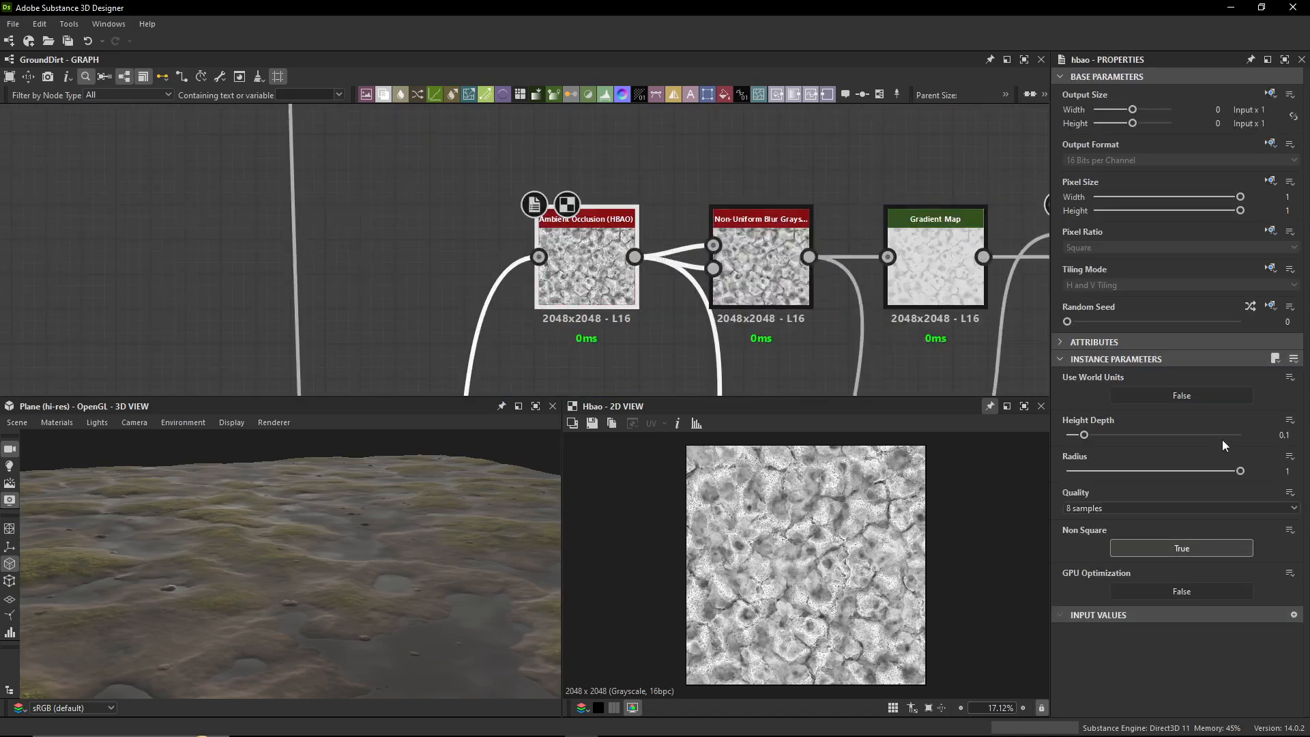
pyautogui.moveTo(666, 326); pyautogui.dragTo(547, 294, button='middle')
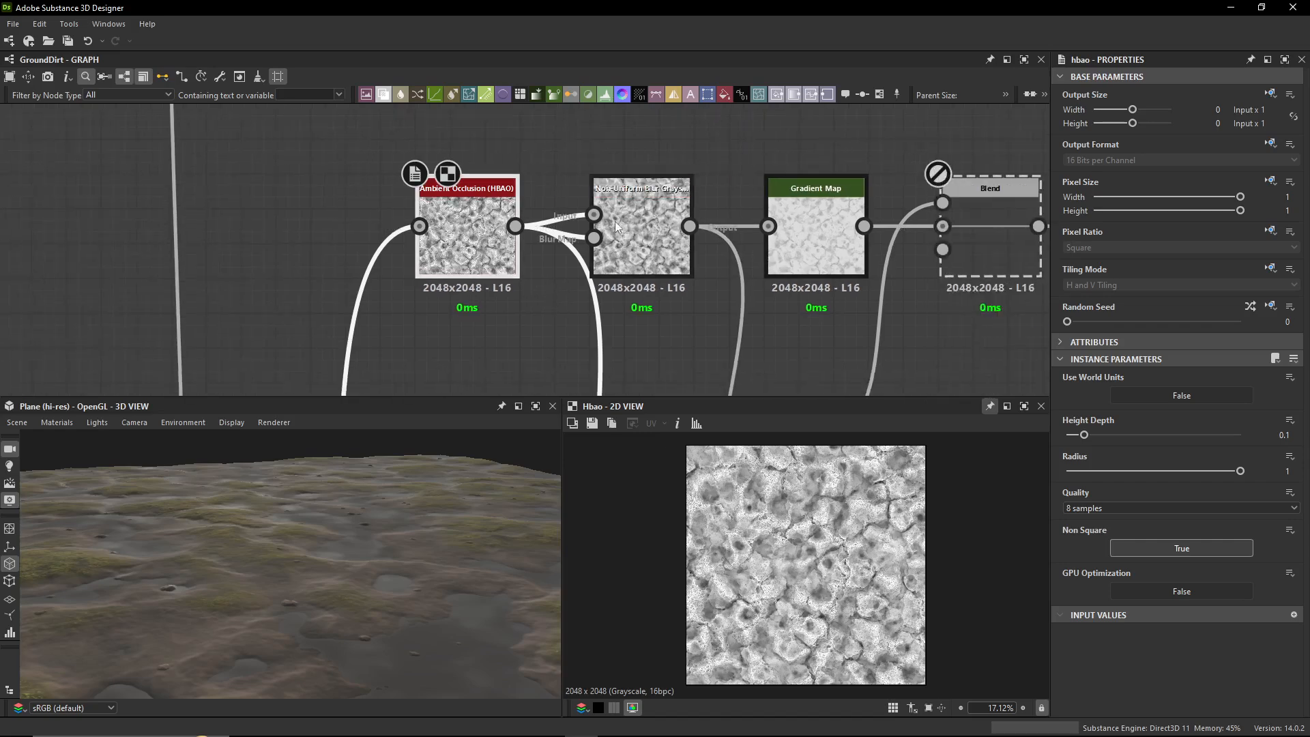
pyautogui.click(629, 210)
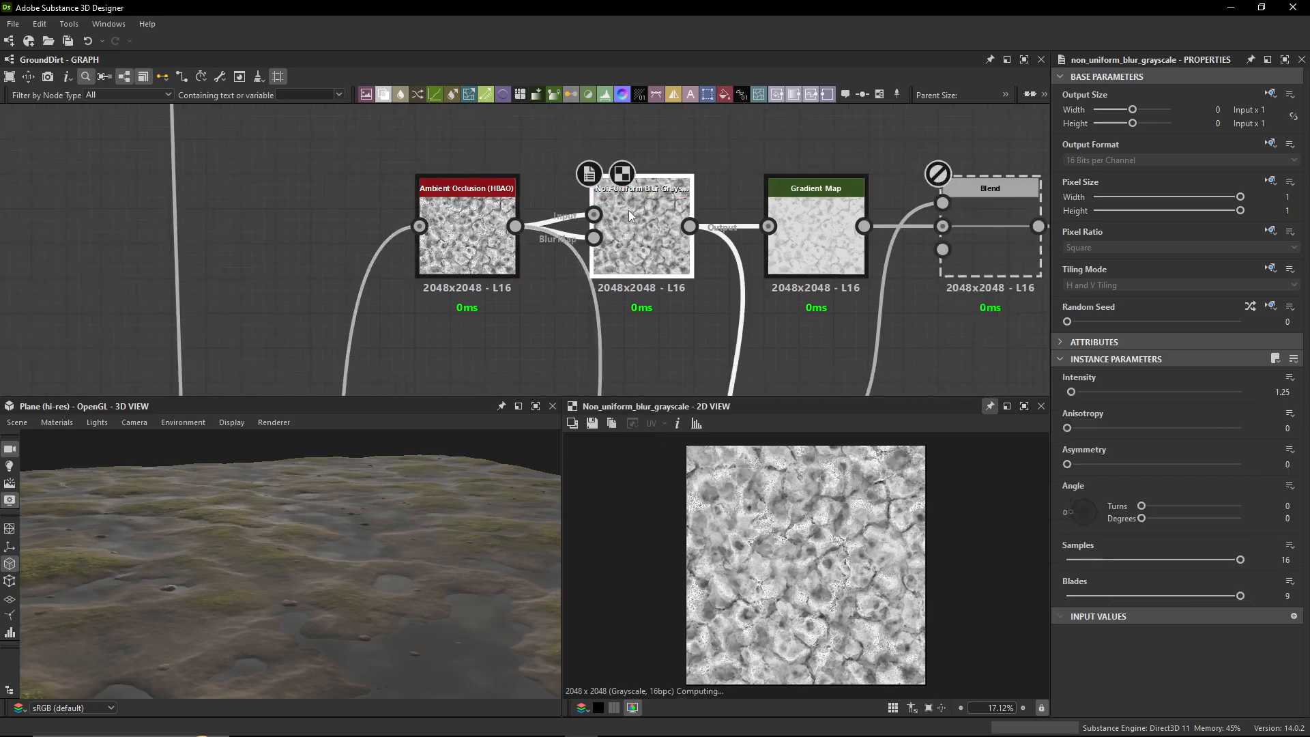
pyautogui.scroll(10, 719, 543)
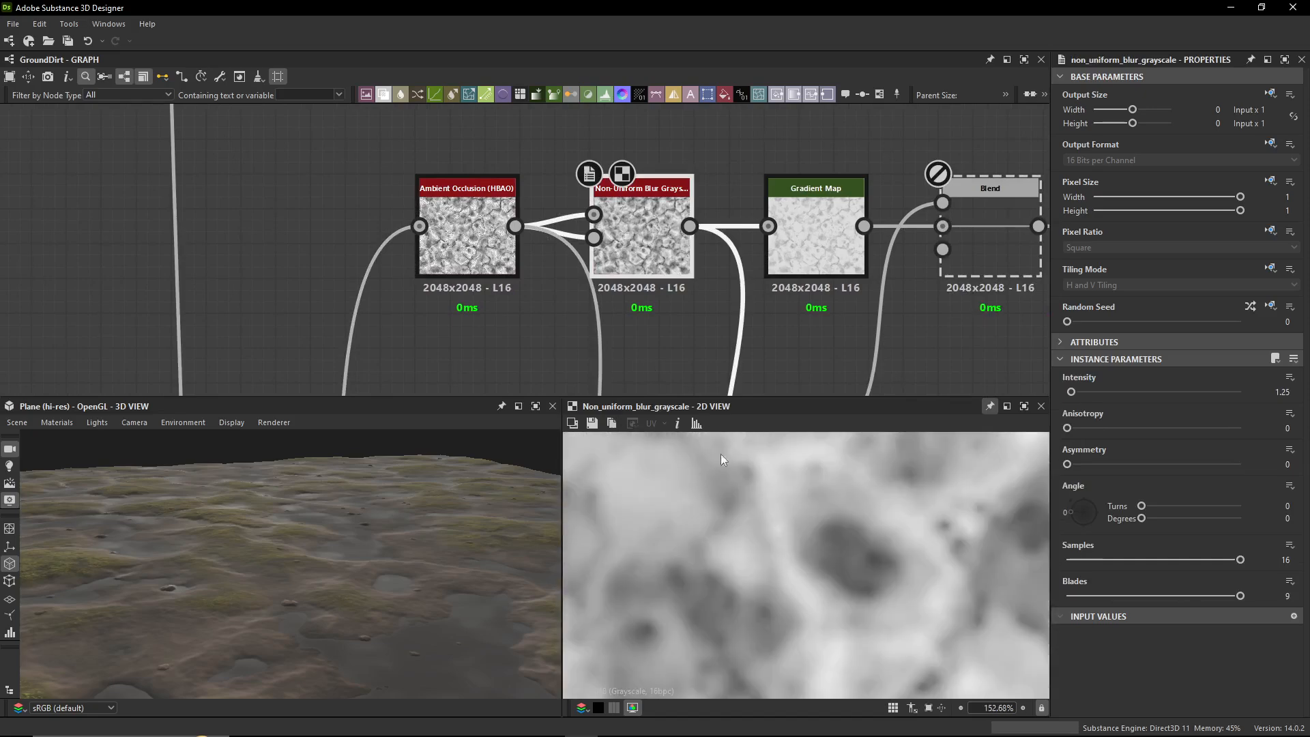
pyautogui.click(493, 240)
pyautogui.click(628, 252)
pyautogui.scroll(-3, 694, 252)
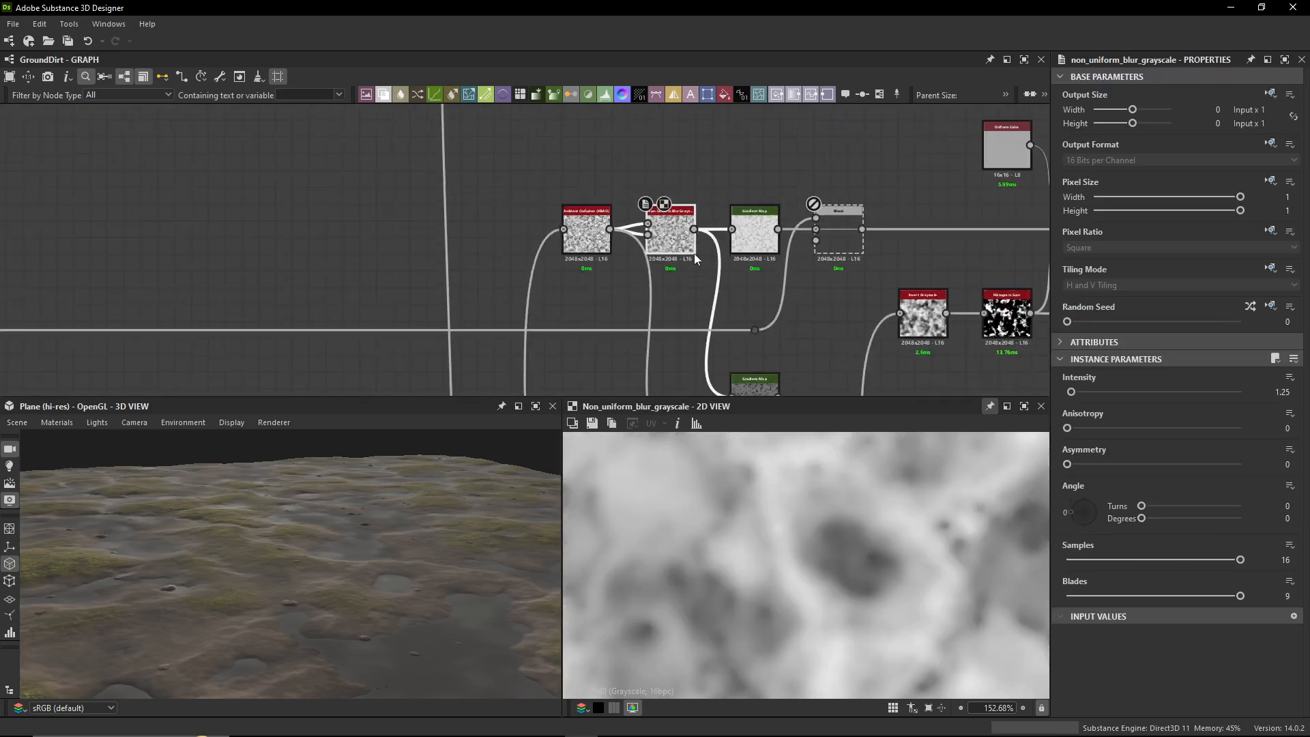
pyautogui.scroll(5, 562, 239)
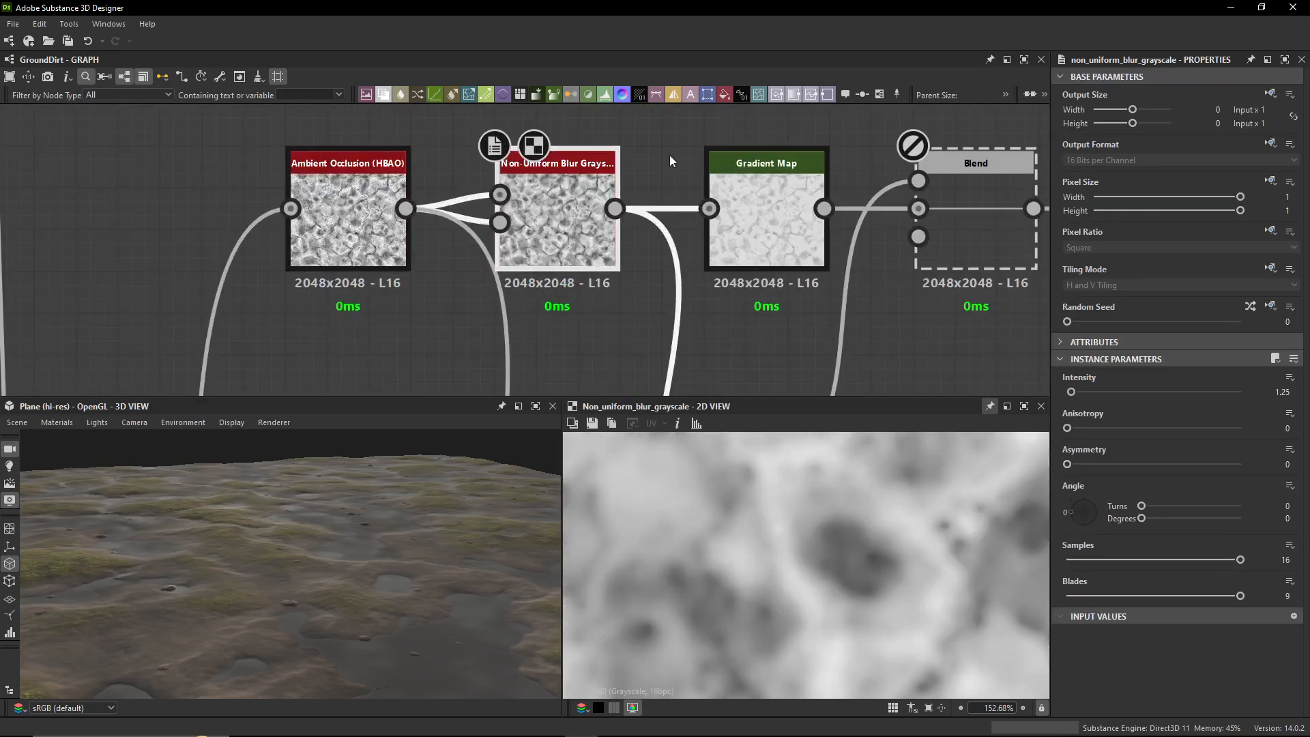
# - Inspect the position and colour of both gradient keys on the Gradient Map after the Non-Uniform Blur
pyautogui.click(746, 184)
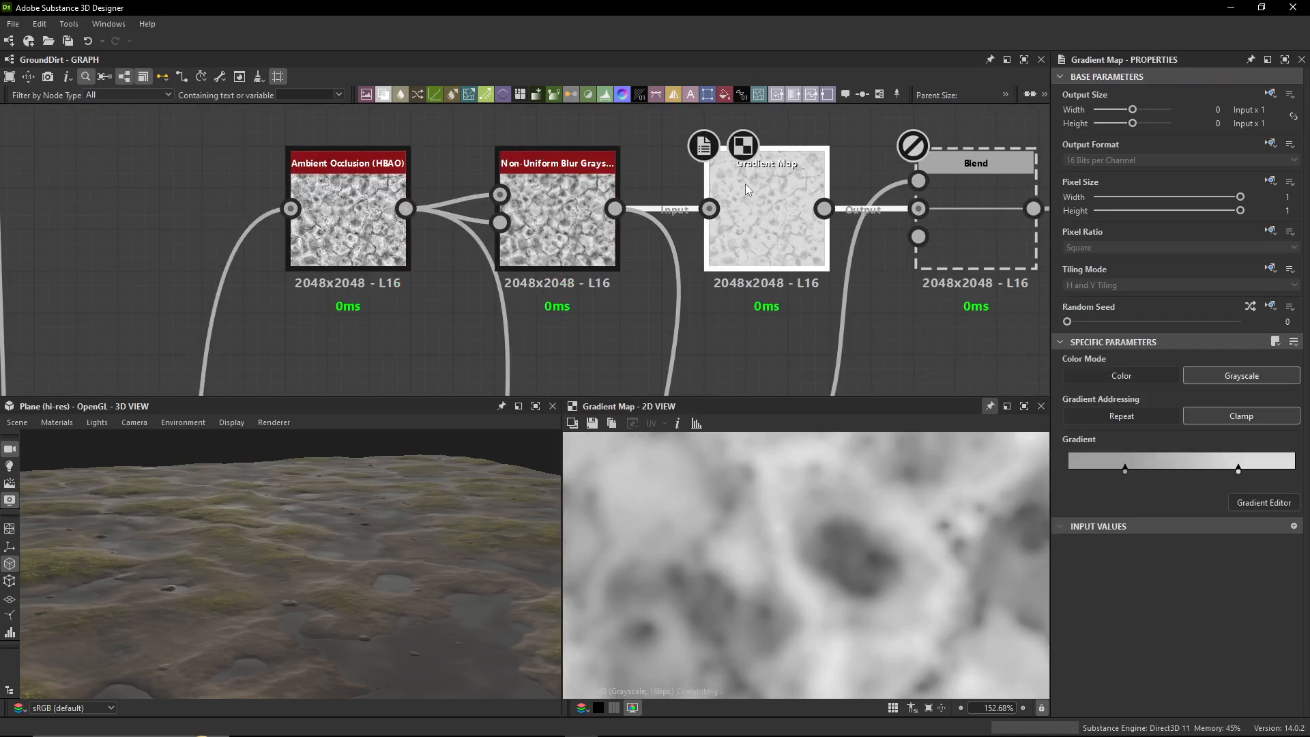
pyautogui.click(1277, 504)
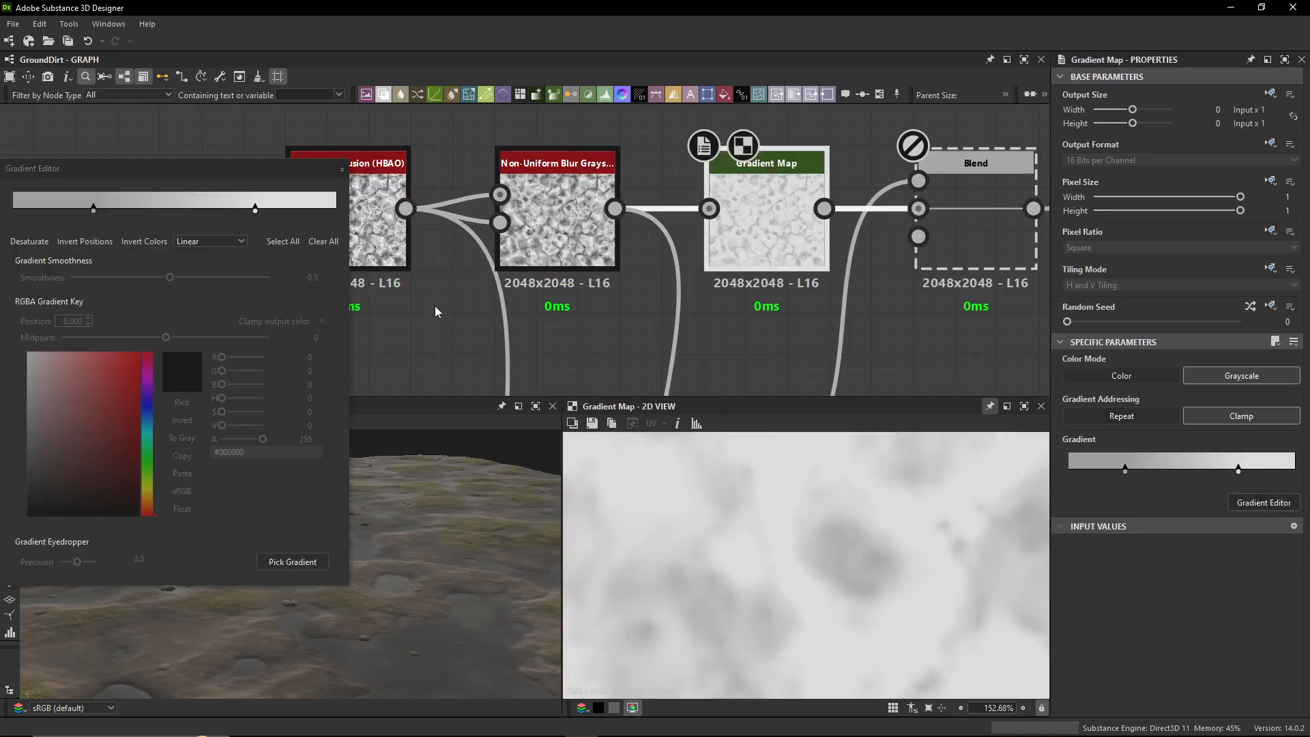
pyautogui.moveTo(253, 174); pyautogui.dragTo(661, 201)
pyautogui.click(500, 238)
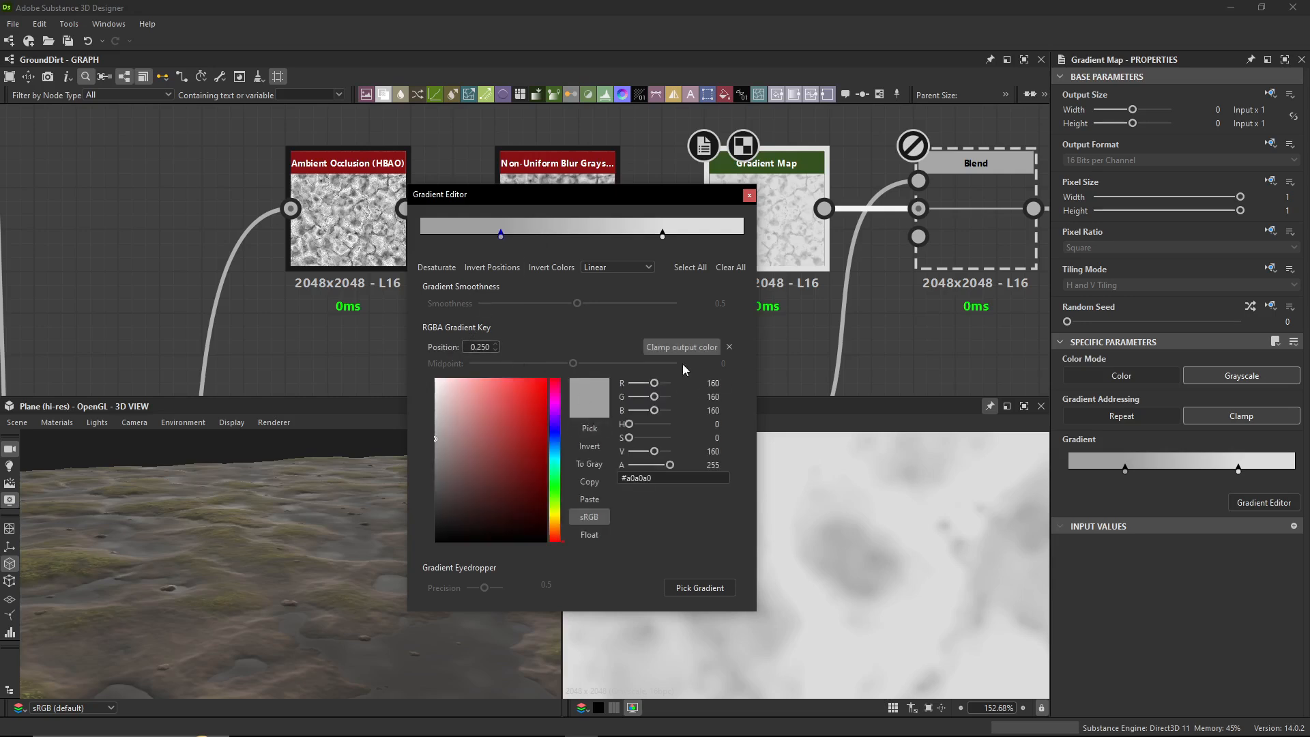
pyautogui.click(662, 236)
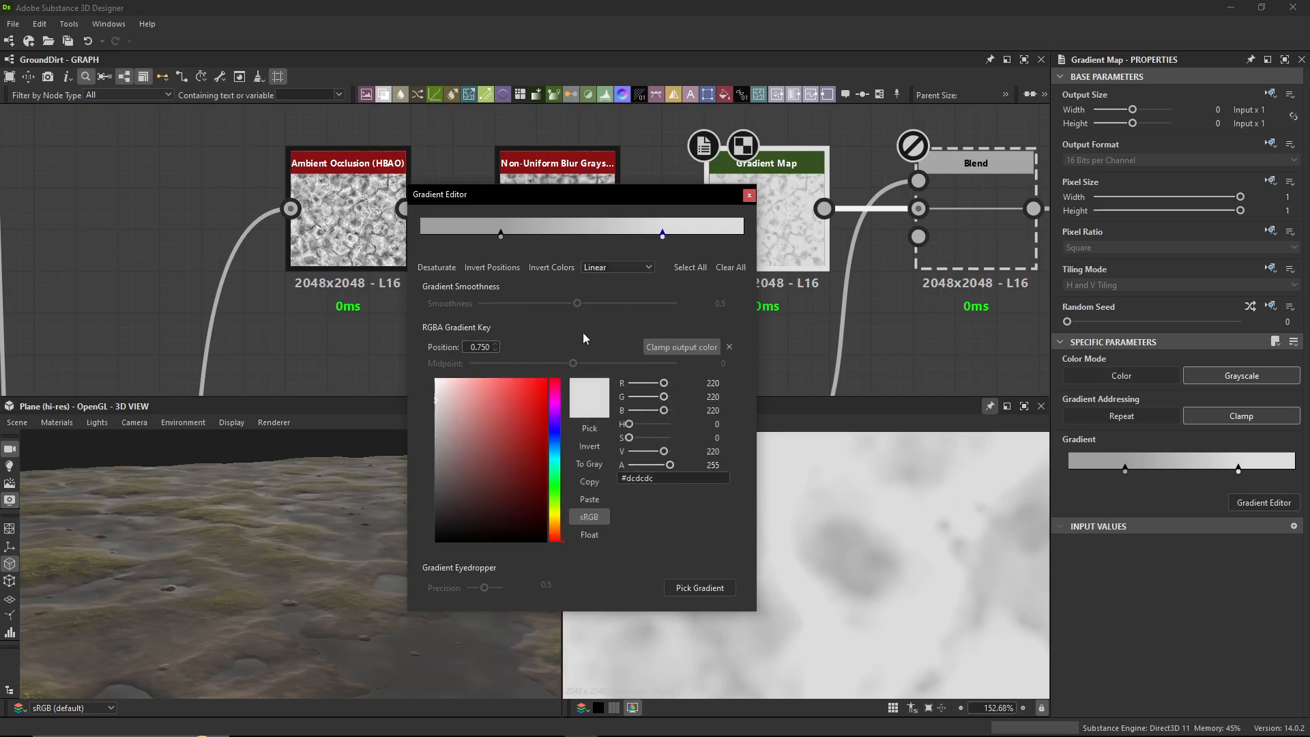
pyautogui.click(750, 195)
# - Enable the disabled Blend node directly after the Gradient Map and check its opacity
pyautogui.scroll(-5, 604, 239)
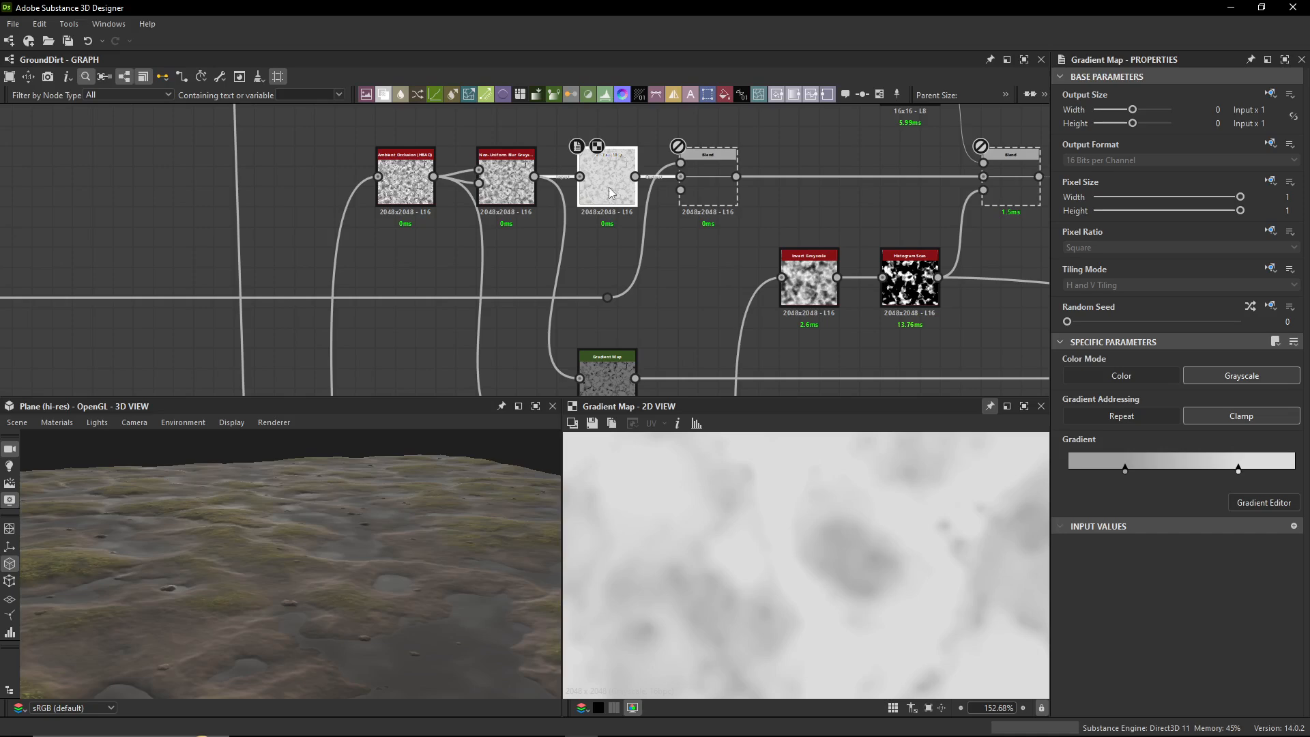
pyautogui.click(714, 185)
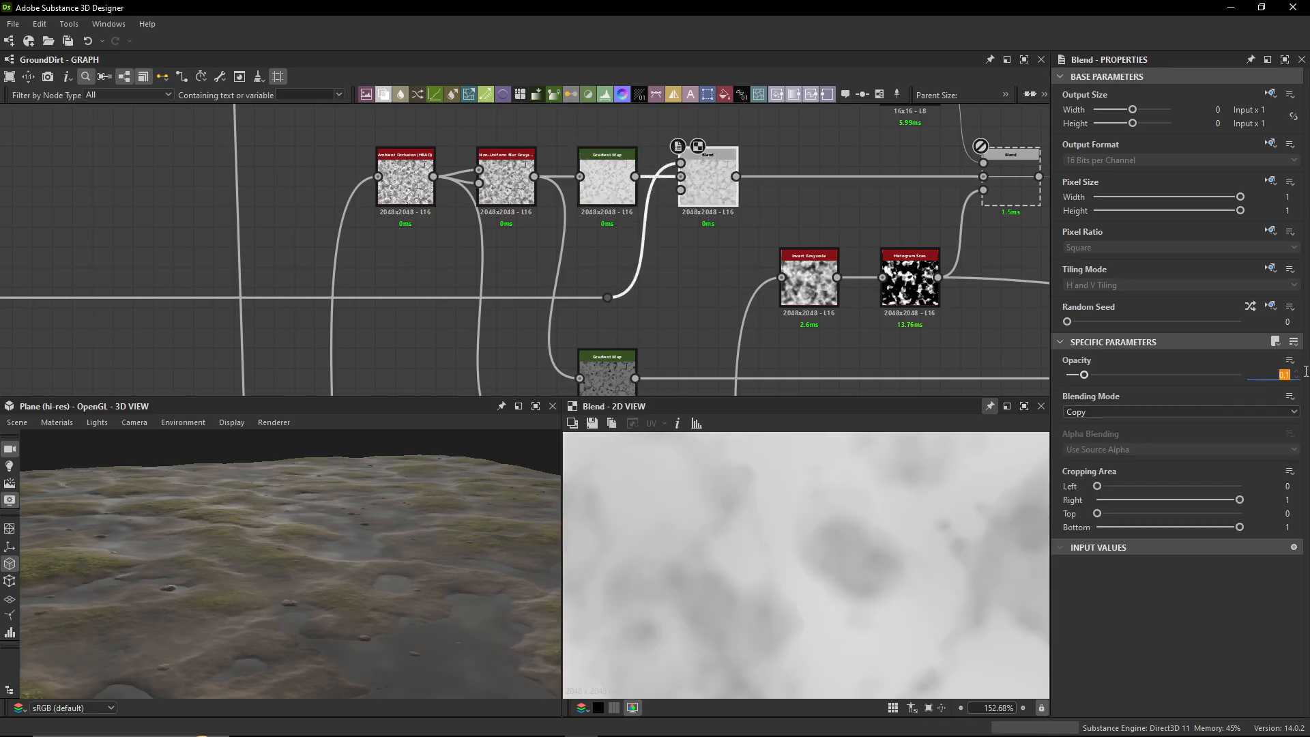
pyautogui.click(674, 237)
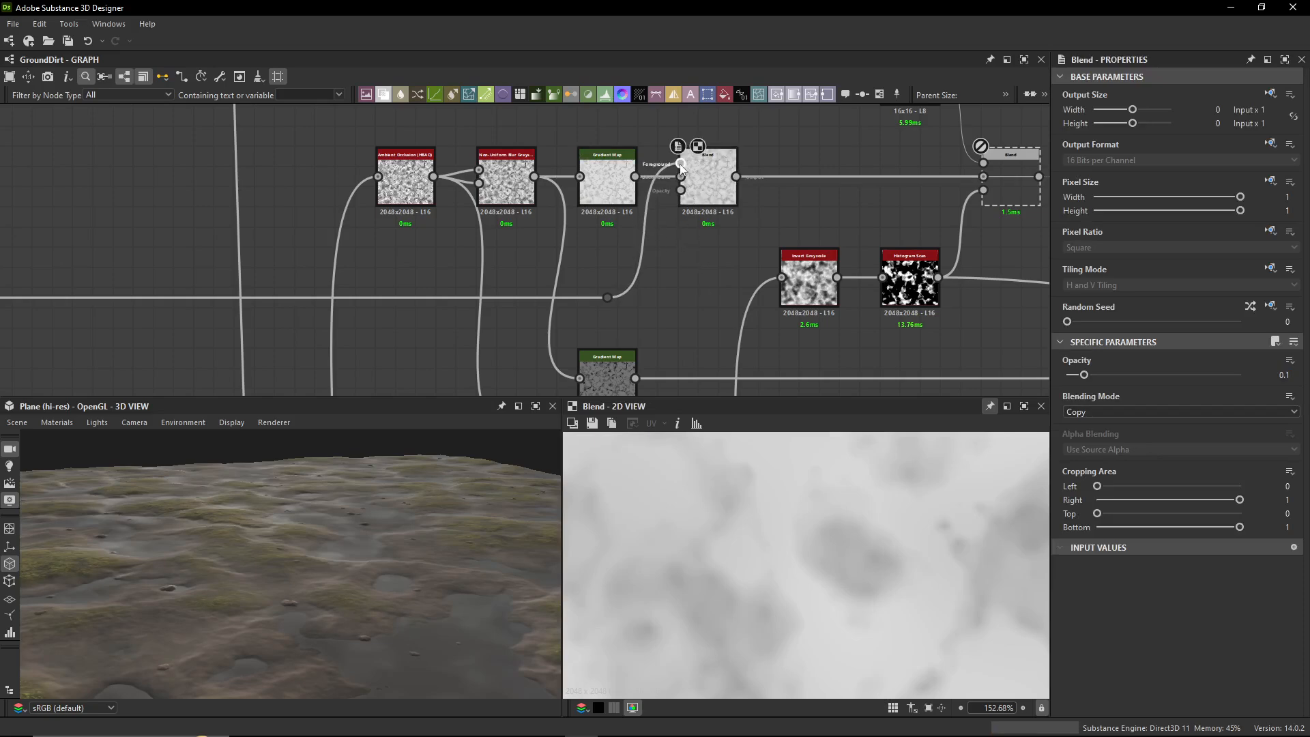
# - Trace the Blend node's foreground connection back to the Perlin Noise and Auto Levels nodes
pyautogui.click(604, 298)
pyautogui.scroll(-3, 568, 318)
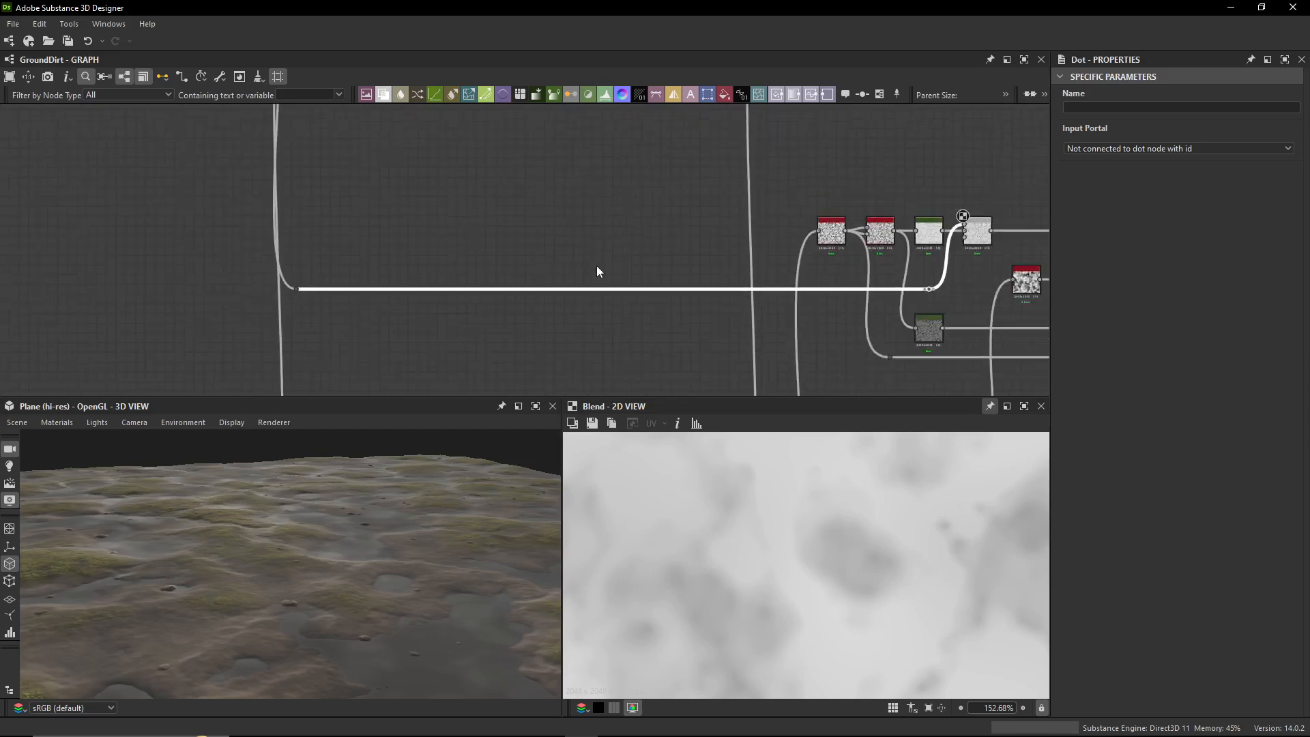
pyautogui.moveTo(326, 154); pyautogui.dragTo(427, 368, button='middle')
pyautogui.moveTo(430, 117); pyautogui.dragTo(549, 292, button='middle')
pyautogui.scroll(8, 442, 264)
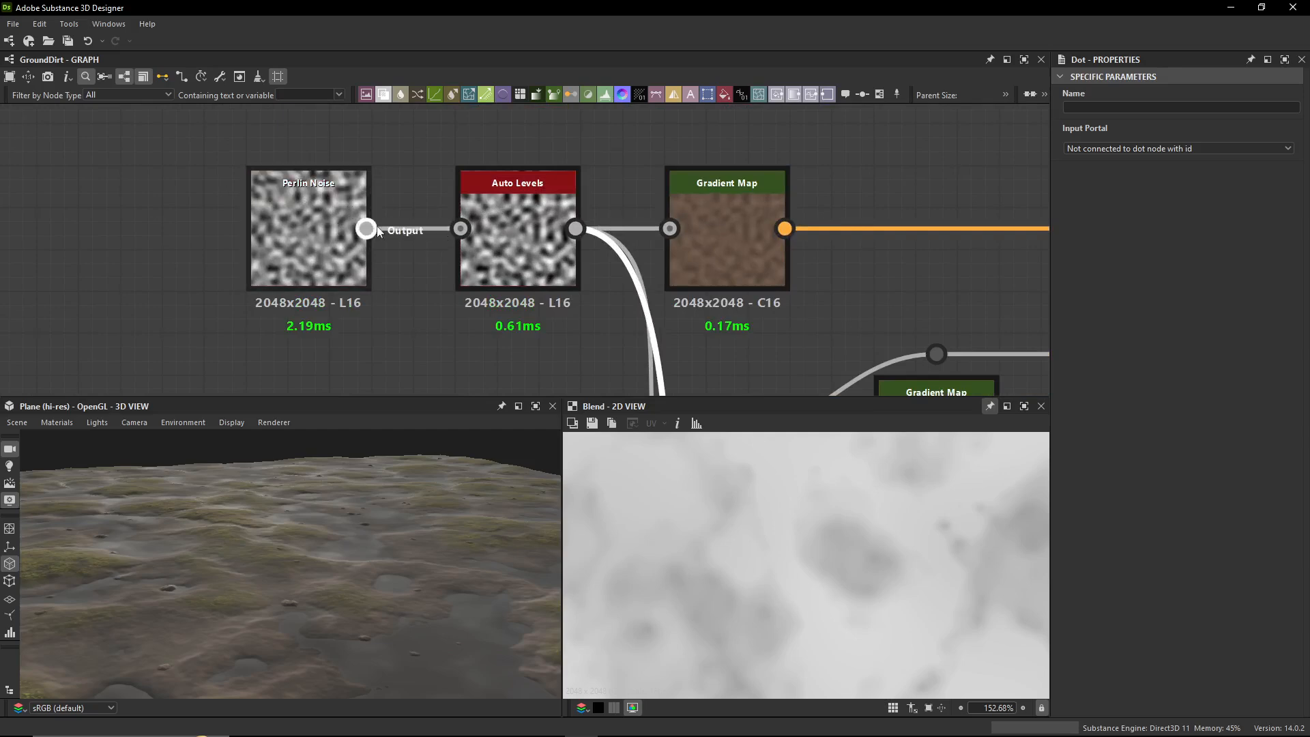
pyautogui.scroll(-8, 571, 265)
pyautogui.moveTo(559, 266); pyautogui.dragTo(386, 108, button='middle')
pyautogui.scroll(-3, 387, 113)
pyautogui.moveTo(495, 297); pyautogui.dragTo(437, 182, button='middle')
pyautogui.scroll(-2, 437, 183)
pyautogui.scroll(3, 742, 277)
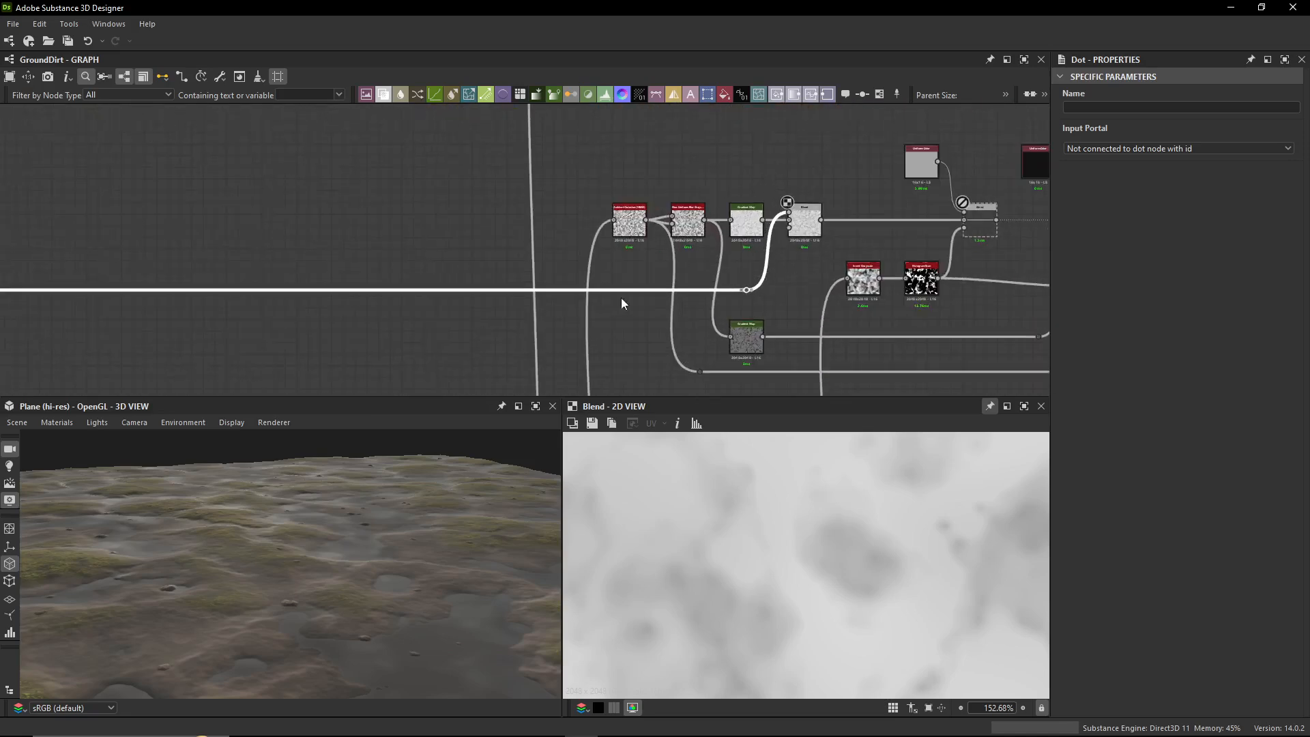
# - Enable the disabled Blend node that combines the roughness with the light grey Uniform Color
pyautogui.moveTo(784, 250); pyautogui.dragTo(527, 284, button='middle')
pyautogui.scroll(3, 541, 236)
pyautogui.click(601, 207)
pyautogui.scroll(-2, 601, 206)
pyautogui.doubleClick(754, 271)
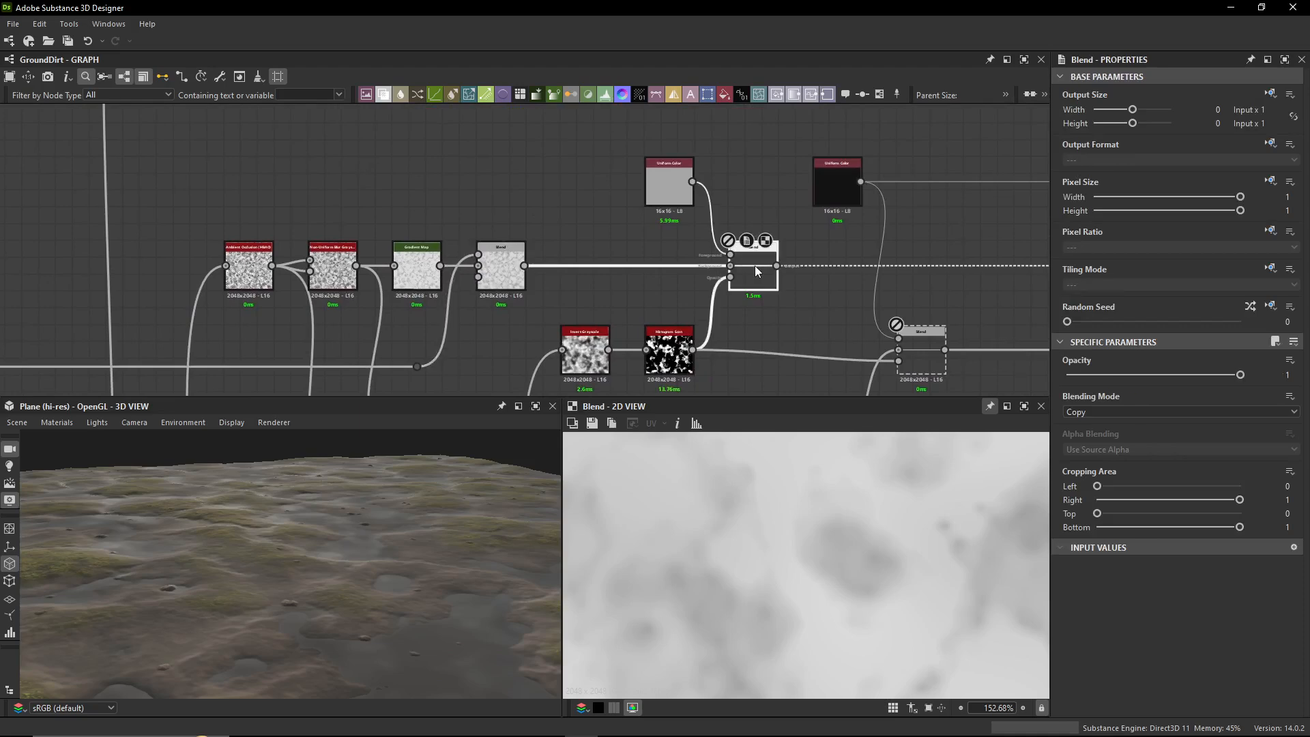
# - Compare the outputs of the two enabled Blend nodes and check the light grey Uniform Color's luminance value
pyautogui.moveTo(754, 333); pyautogui.dragTo(746, 214, button='middle')
pyautogui.moveTo(751, 308); pyautogui.dragTo(334, 349)
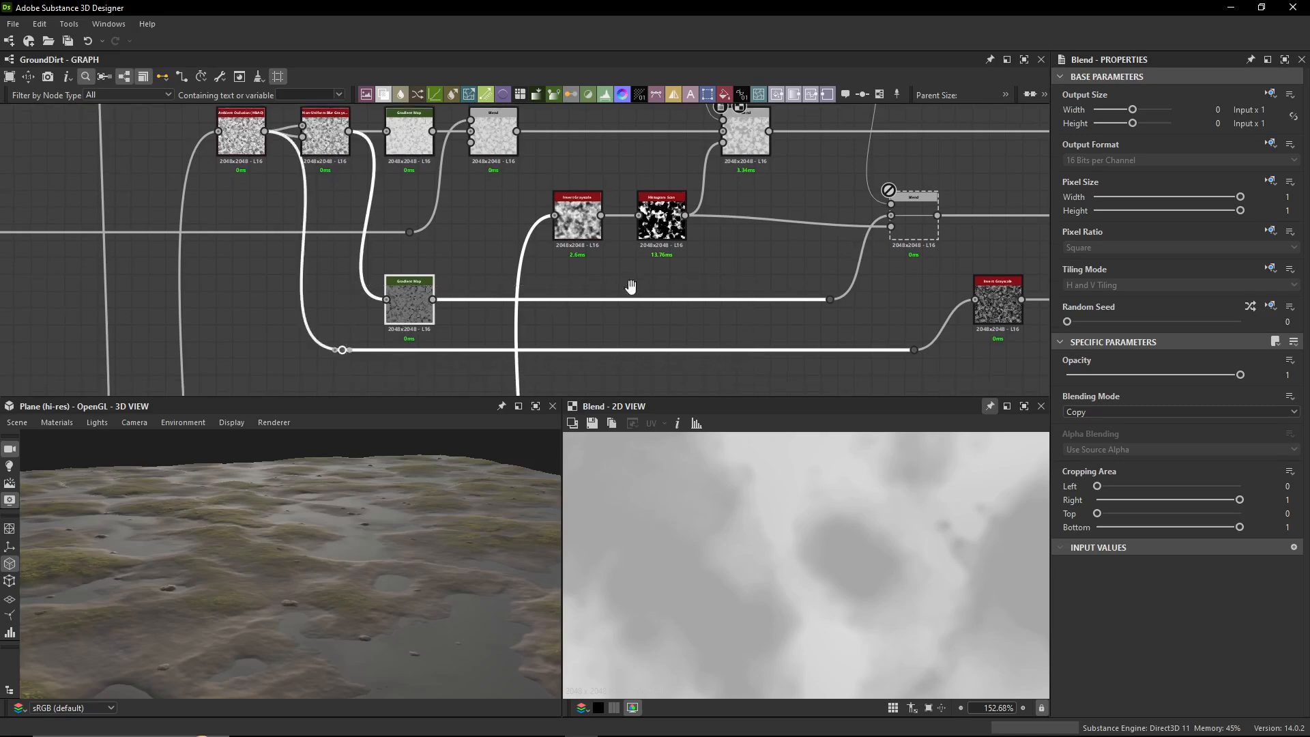
pyautogui.moveTo(632, 288); pyautogui.dragTo(612, 375, button='middle')
pyautogui.click(737, 279)
pyautogui.click(481, 225)
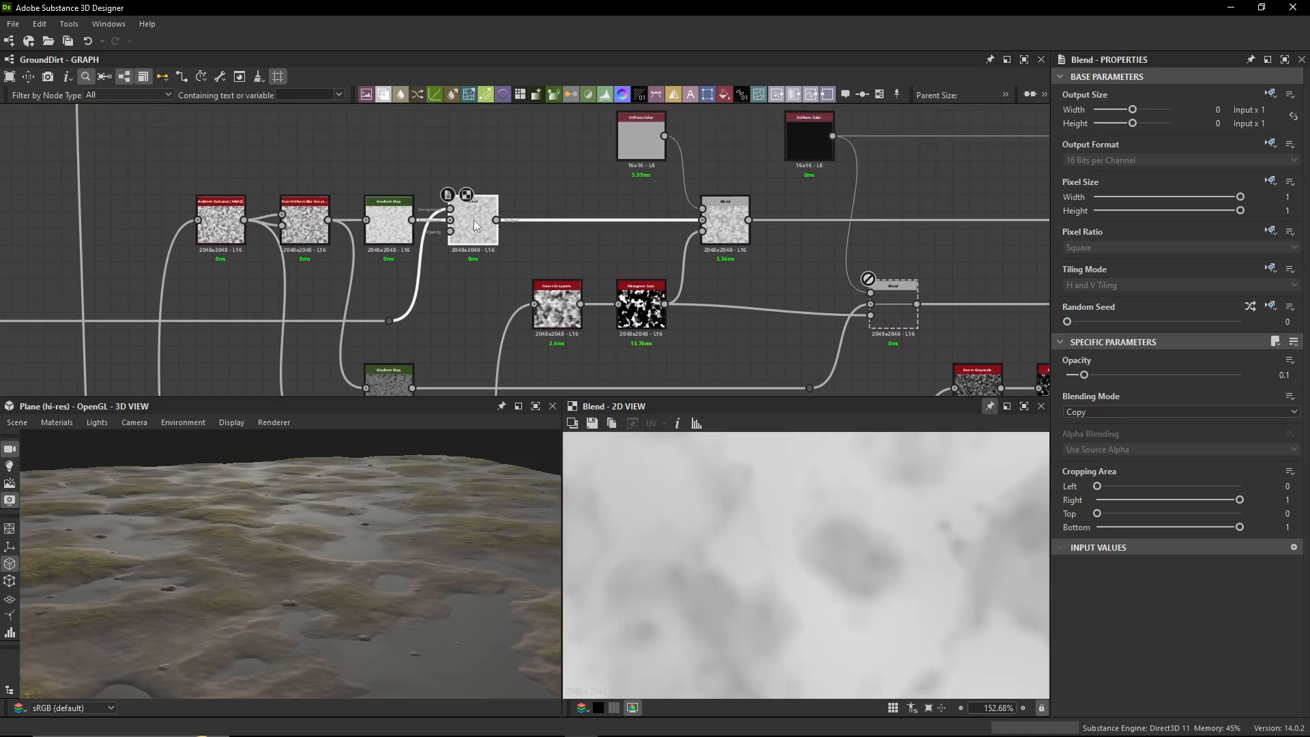
pyautogui.click(736, 225)
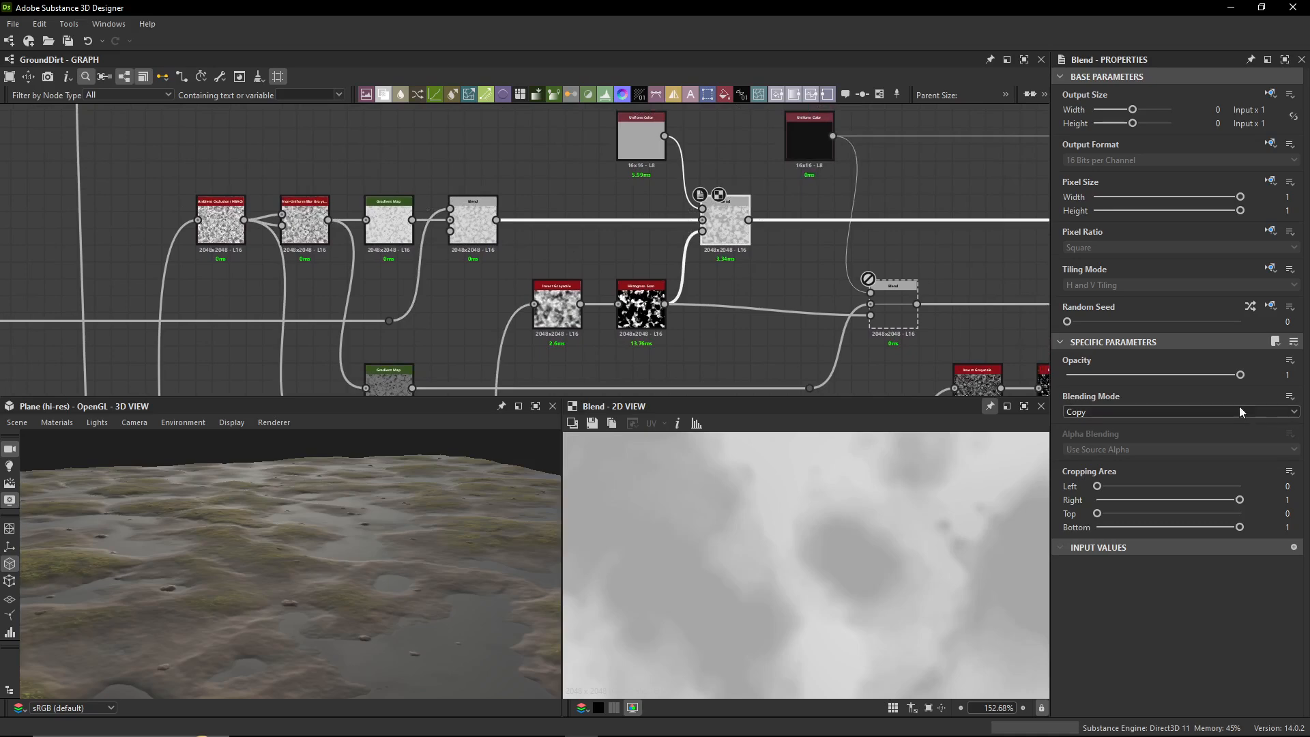
pyautogui.moveTo(659, 144); pyautogui.dragTo(659, 198, button='middle')
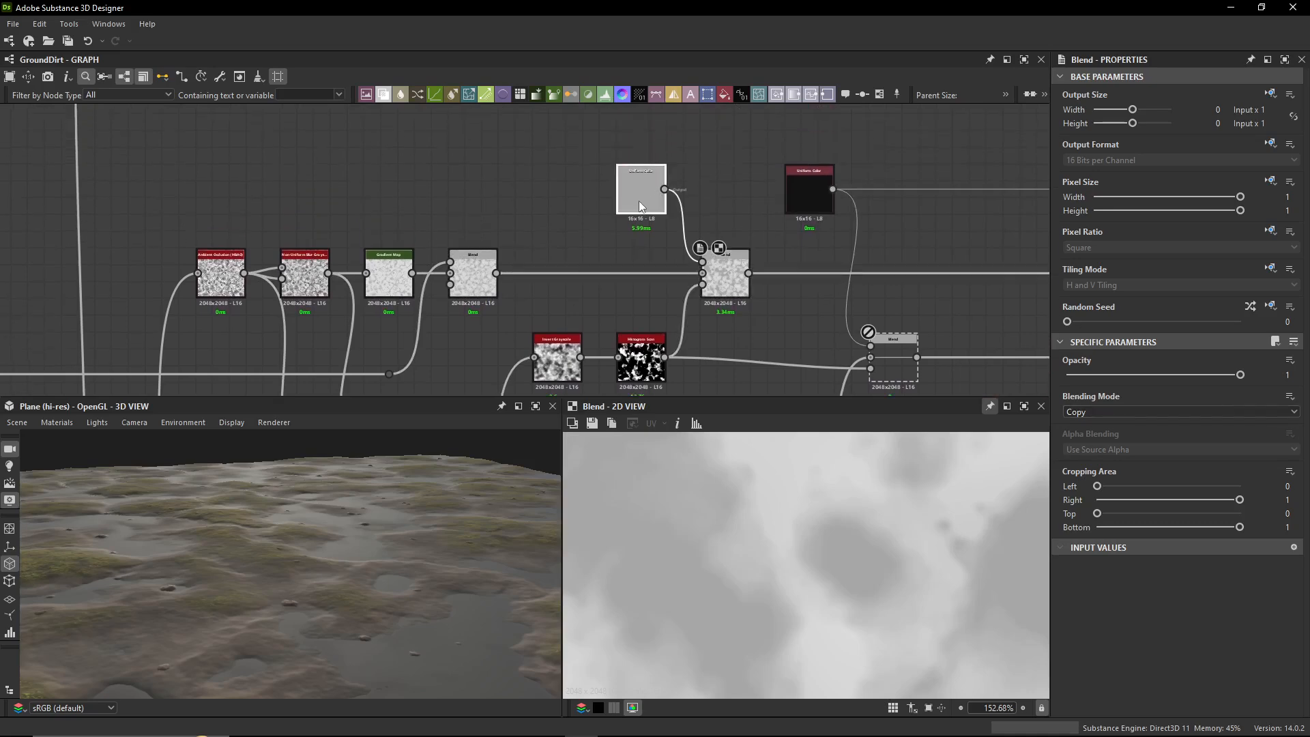
pyautogui.click(648, 194)
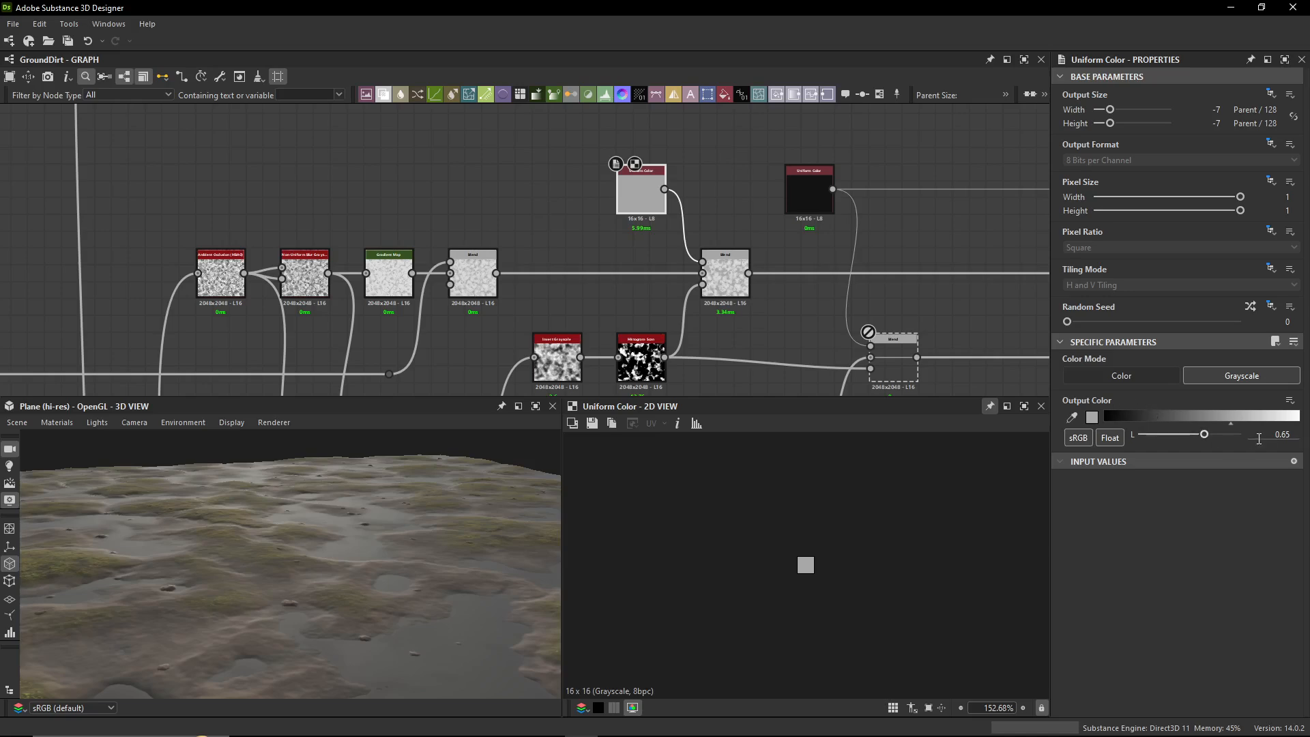
# - Trace the Invert Grayscale node's input past the Water Level Lifeguard frame back to the Final Shape Auto Levels node
pyautogui.moveTo(745, 334); pyautogui.dragTo(710, 184, button='middle')
pyautogui.scroll(1, 530, 168)
pyautogui.moveTo(498, 156); pyautogui.dragTo(547, 179, button='middle')
pyautogui.moveTo(531, 259); pyautogui.dragTo(534, 285)
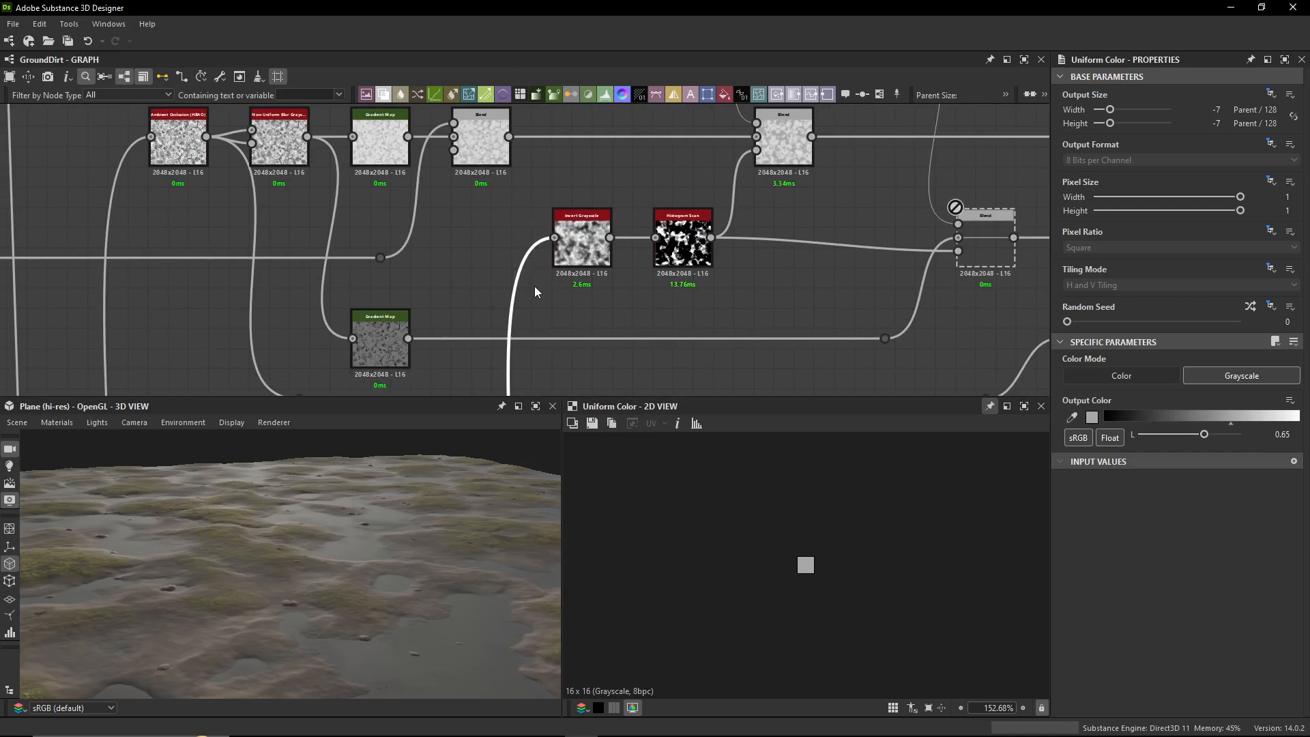
pyautogui.scroll(-4, 535, 285)
pyautogui.moveTo(550, 369); pyautogui.dragTo(555, 178, button='middle')
pyautogui.moveTo(540, 308); pyautogui.dragTo(596, 263, button='middle')
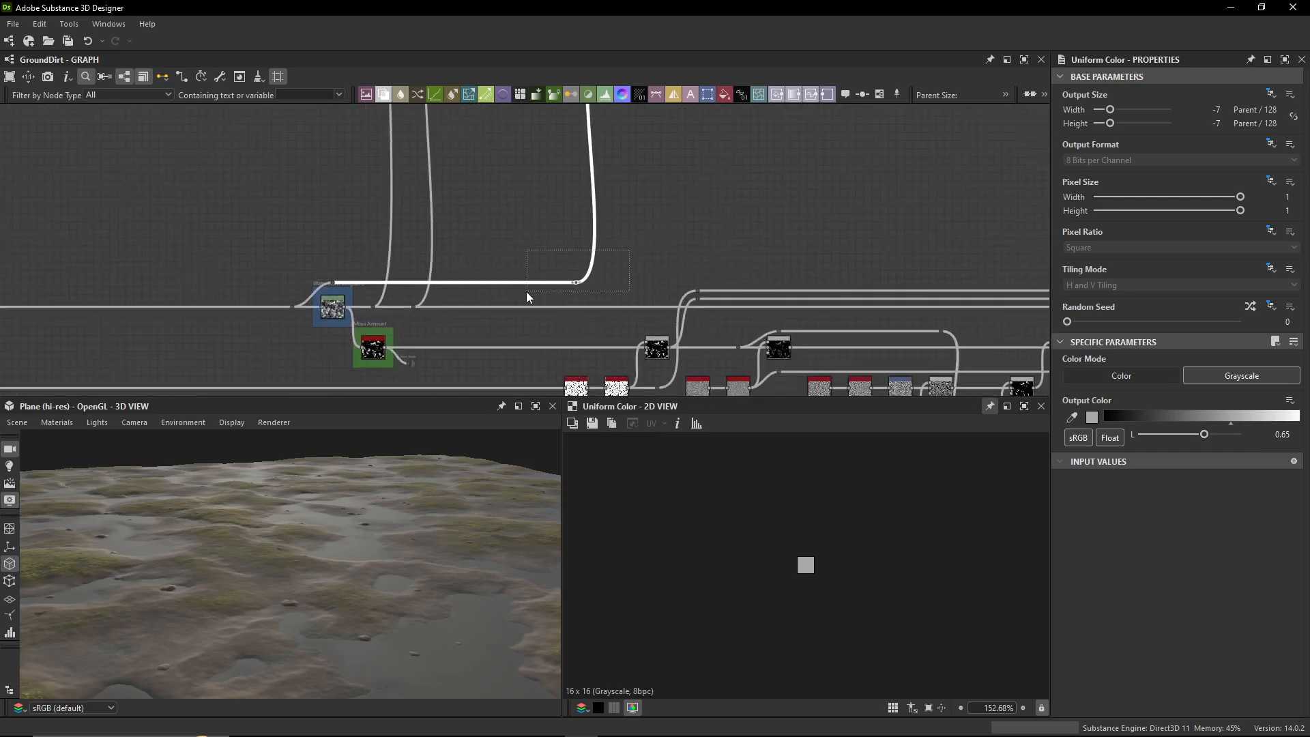
pyautogui.moveTo(527, 292); pyautogui.dragTo(523, 289)
pyautogui.scroll(3, 540, 266)
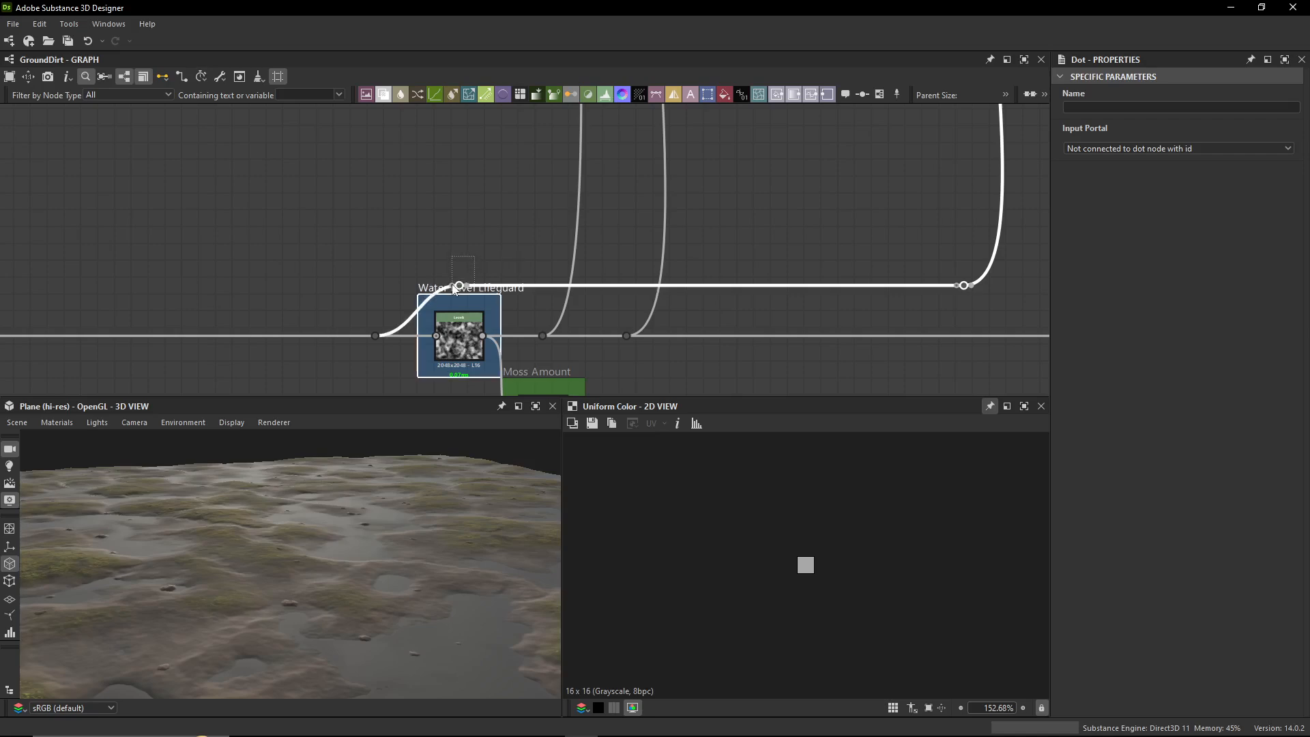
pyautogui.moveTo(384, 256); pyautogui.dragTo(662, 184, button='middle')
pyautogui.keyDown('shift'); pyautogui.moveTo(619, 235); pyautogui.dragTo(600, 273); pyautogui.keyUp('shift')
pyautogui.moveTo(342, 241); pyautogui.dragTo(763, 254, button='middle')
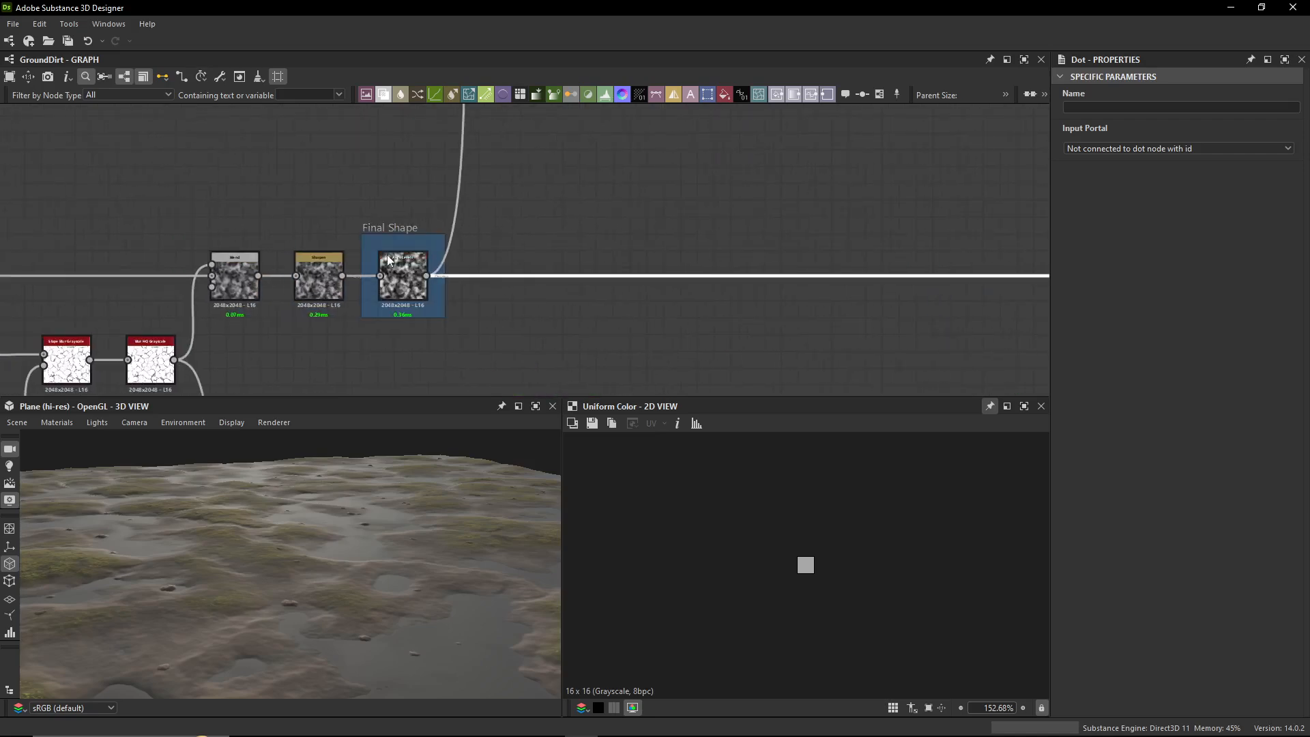
pyautogui.scroll(3, 387, 255)
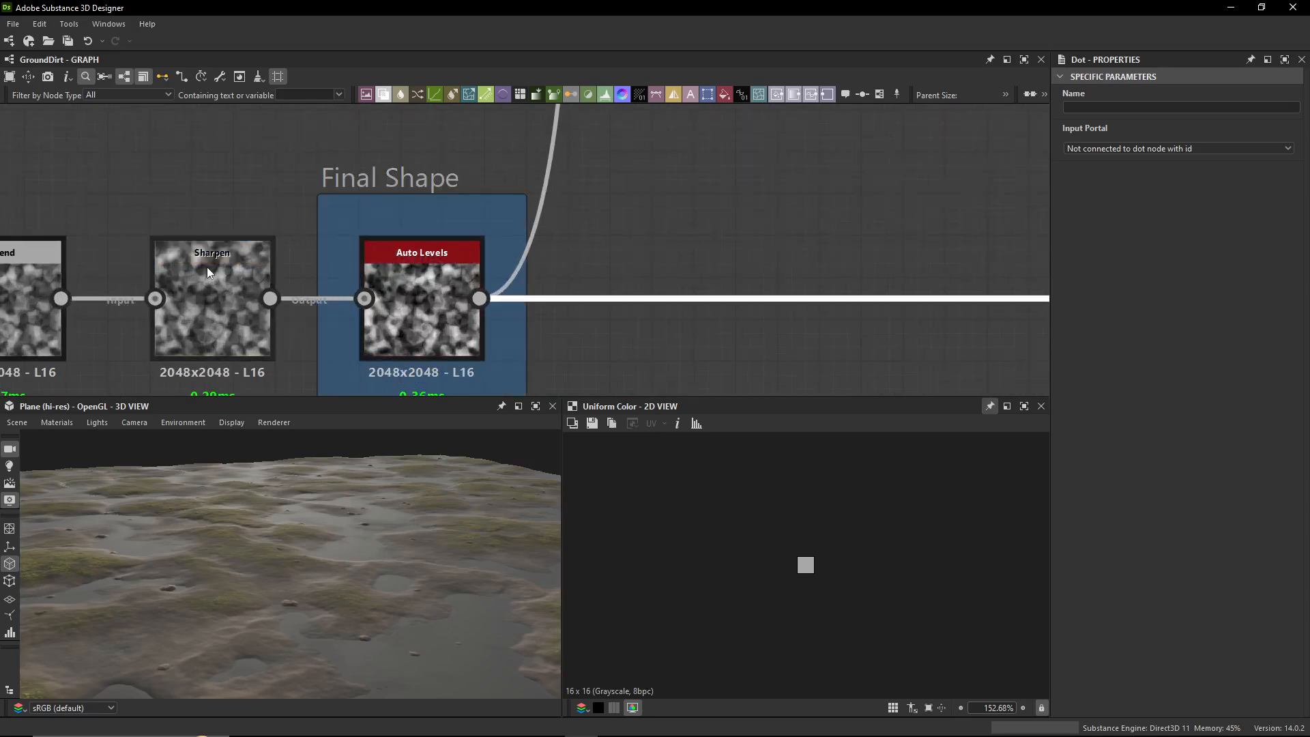
pyautogui.scroll(-4, 676, 298)
pyautogui.moveTo(712, 289); pyautogui.dragTo(266, 255, button='middle')
pyautogui.moveTo(573, 267); pyautogui.dragTo(501, 268, button='middle')
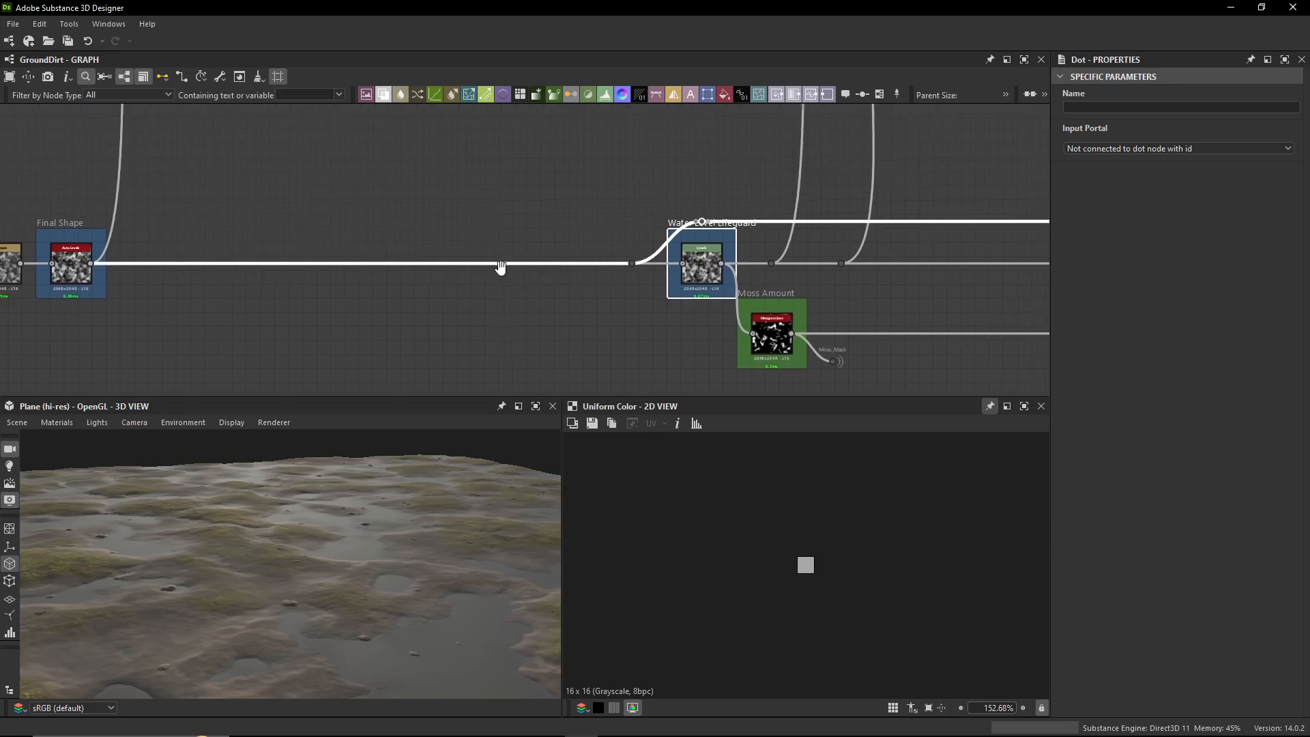
# - Follow the Final Shape connection forward to the Invert Grayscale node and preview its output
pyautogui.scroll(3, 614, 211)
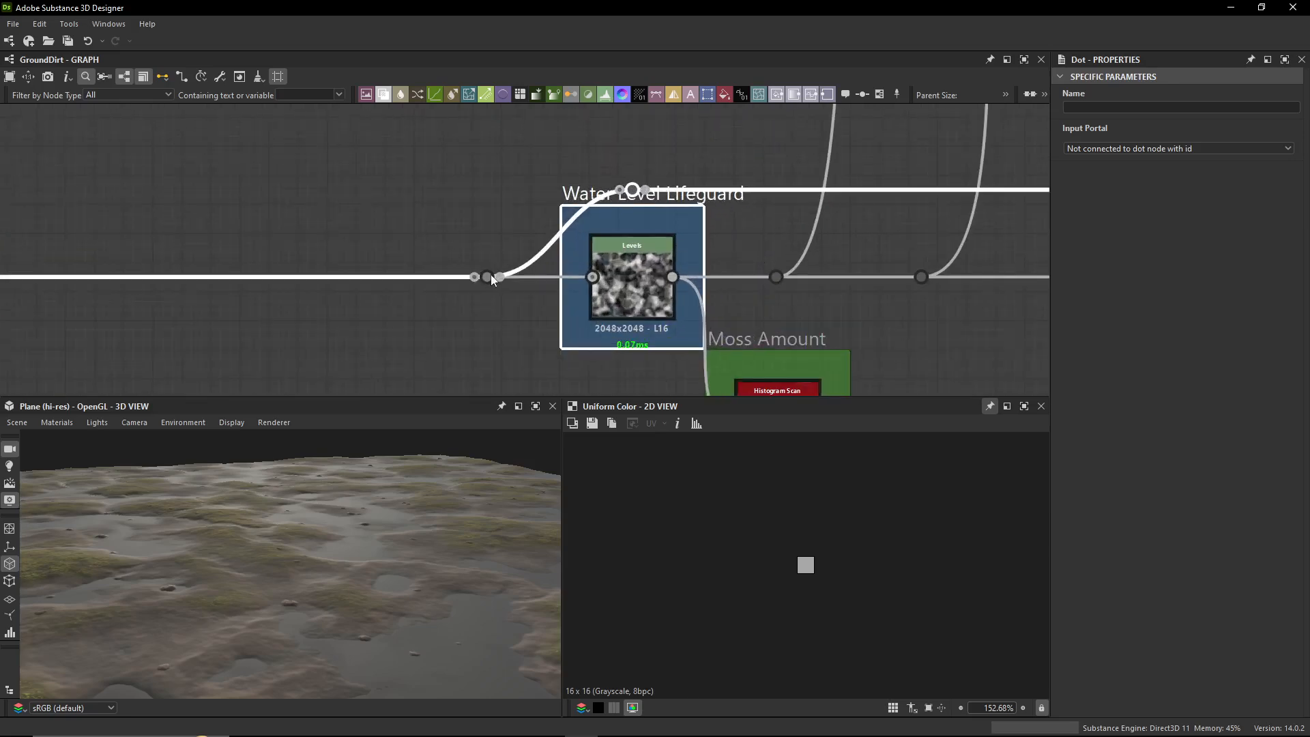
pyautogui.scroll(-3, 780, 201)
pyautogui.moveTo(840, 189); pyautogui.dragTo(403, 314, button='middle')
pyautogui.scroll(-4, 730, 229)
pyautogui.moveTo(730, 228); pyautogui.dragTo(586, 359, button='middle')
pyautogui.scroll(3, 624, 162)
pyautogui.doubleClick(662, 167)
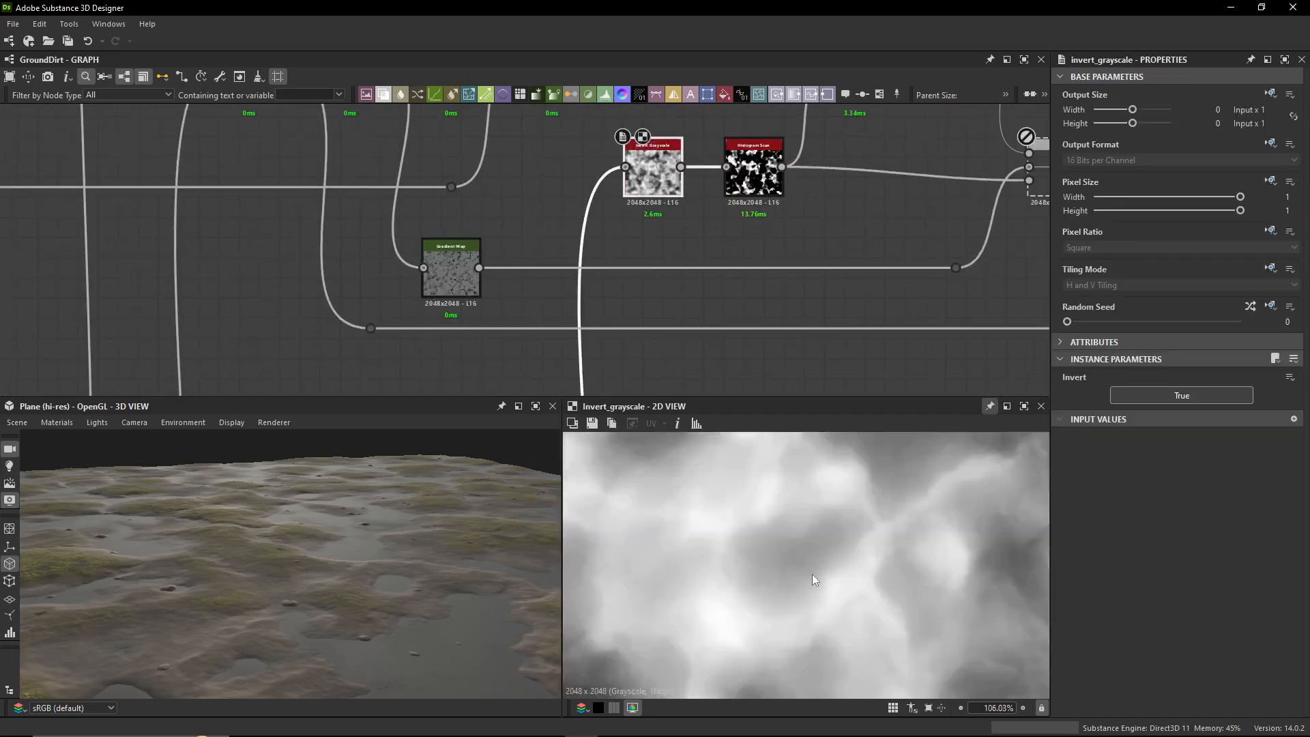
pyautogui.scroll(-3, 811, 542)
pyautogui.scroll(3, 799, 214)
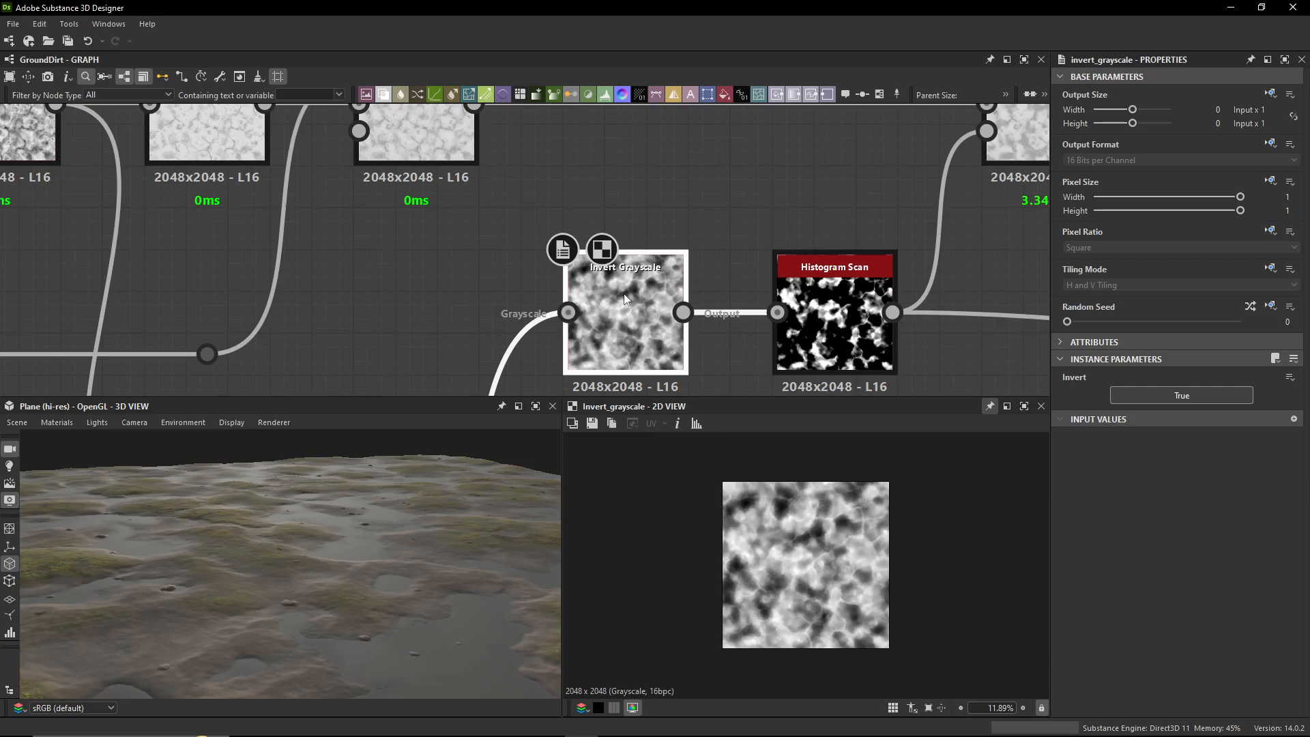
# - Preview the Histogram Scan fed by the Invert Grayscale and enlarge the graph area
pyautogui.moveTo(799, 214); pyautogui.dragTo(688, 194, button='middle')
pyautogui.doubleClick(723, 308)
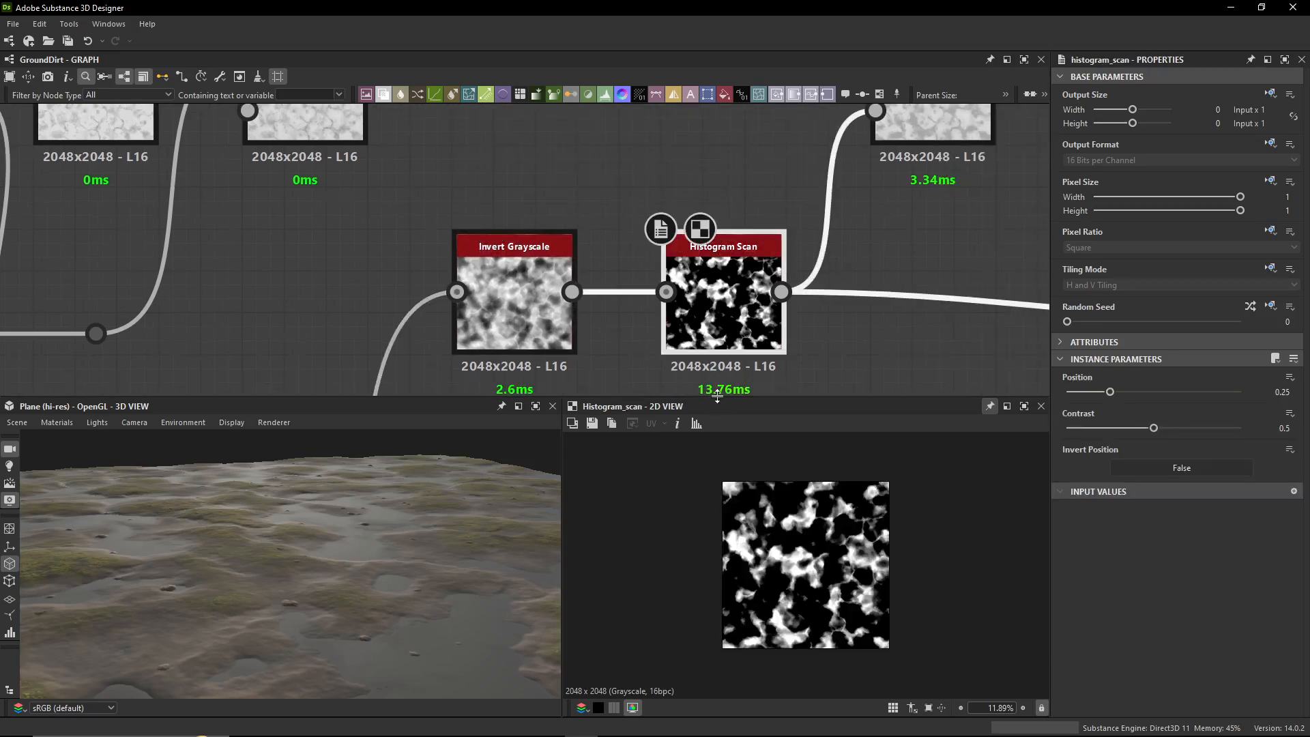
pyautogui.moveTo(717, 397); pyautogui.dragTo(717, 447)
pyautogui.scroll(-3, 758, 382)
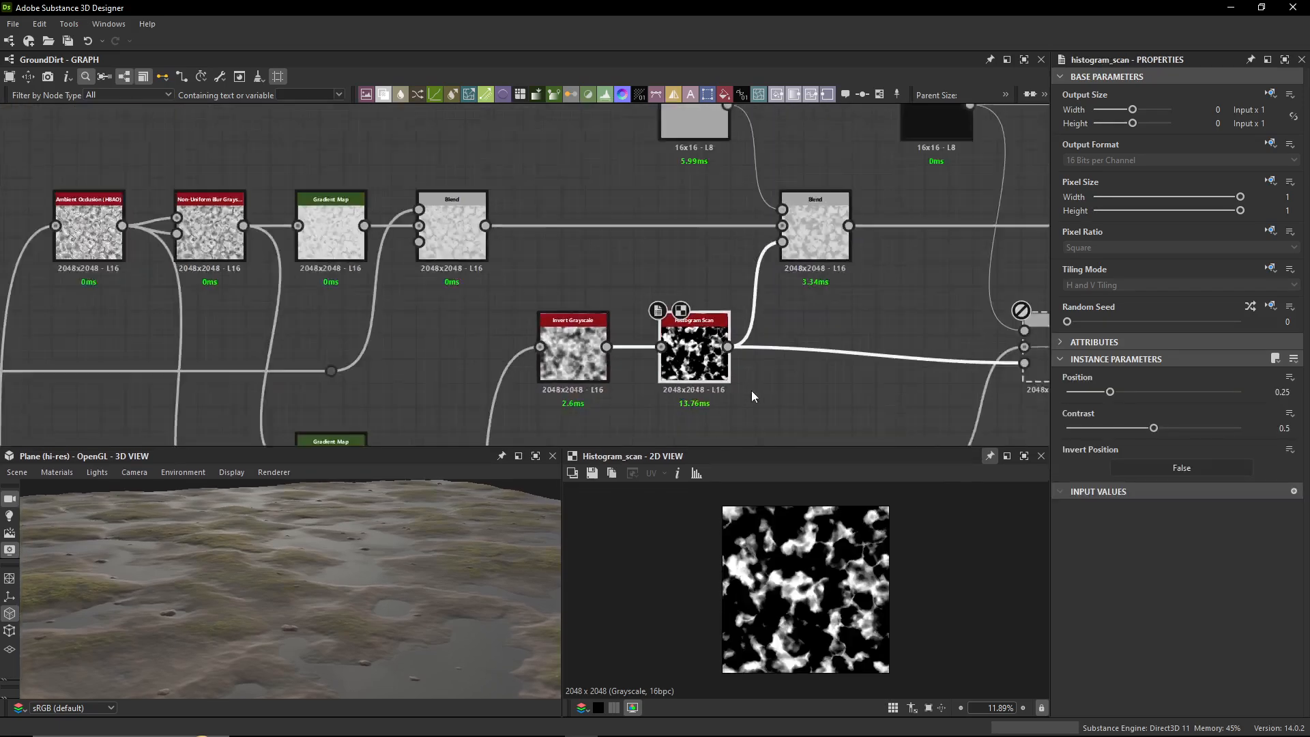
pyautogui.scroll(-2, 751, 390)
# - Preview the Blend masked by the Histogram Scan and examine the roughness of the puddles on the 3D plane
pyautogui.doubleClick(808, 271)
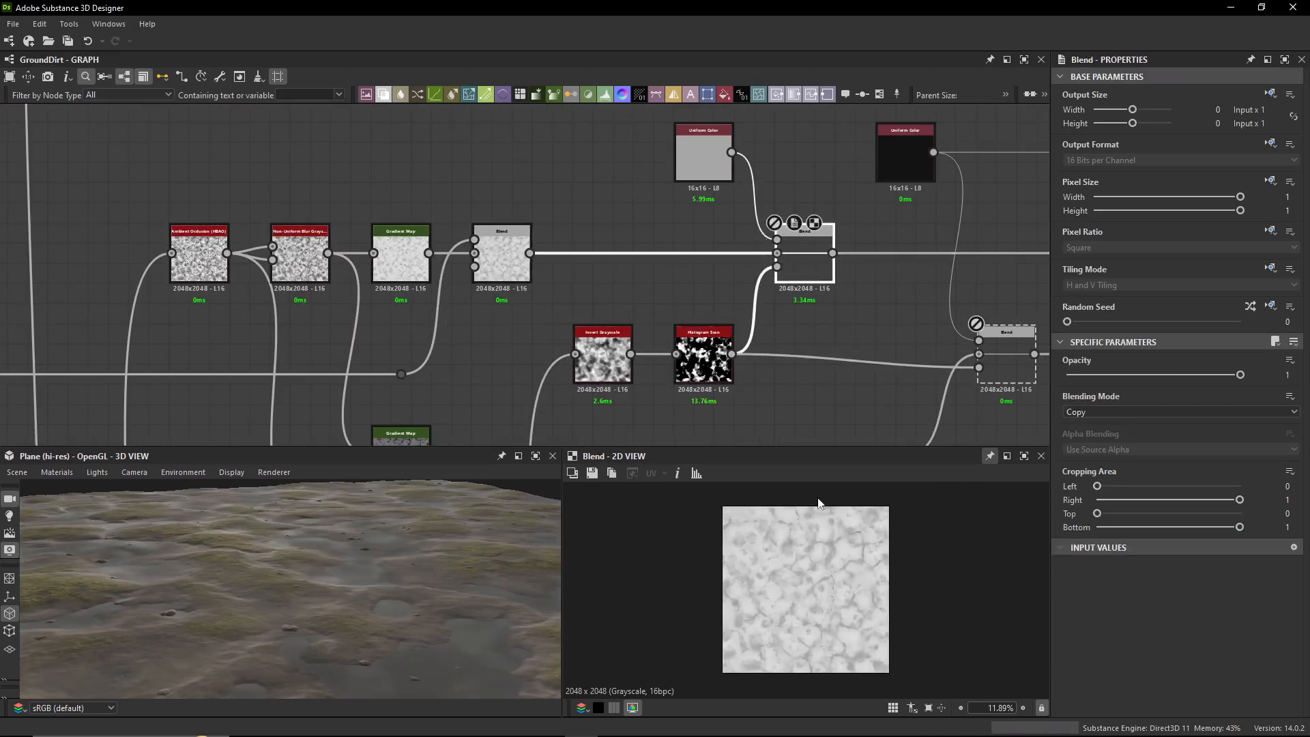
pyautogui.scroll(5, 804, 577)
pyautogui.scroll(3, 758, 600)
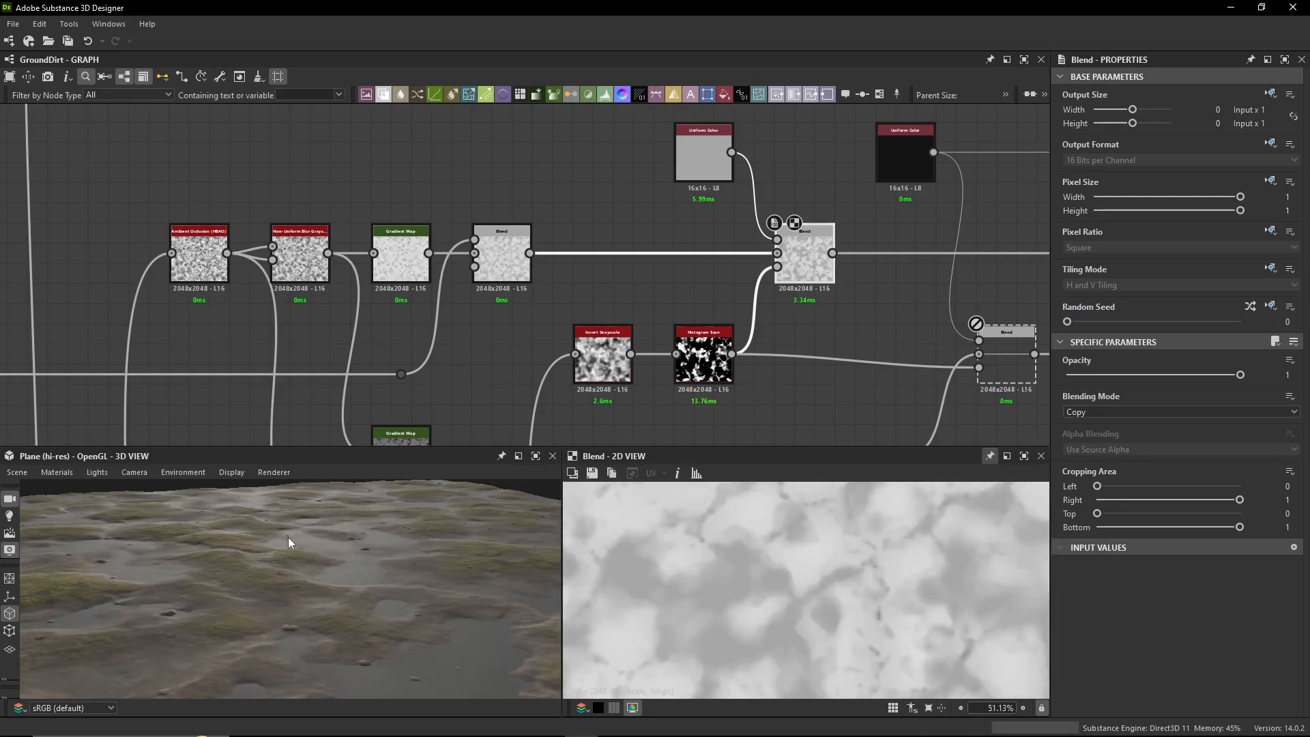
pyautogui.moveTo(288, 538)
pyautogui.mouseDown()
pyautogui.moveTo(283, 583)
pyautogui.moveTo(297, 556)
pyautogui.mouseUp()
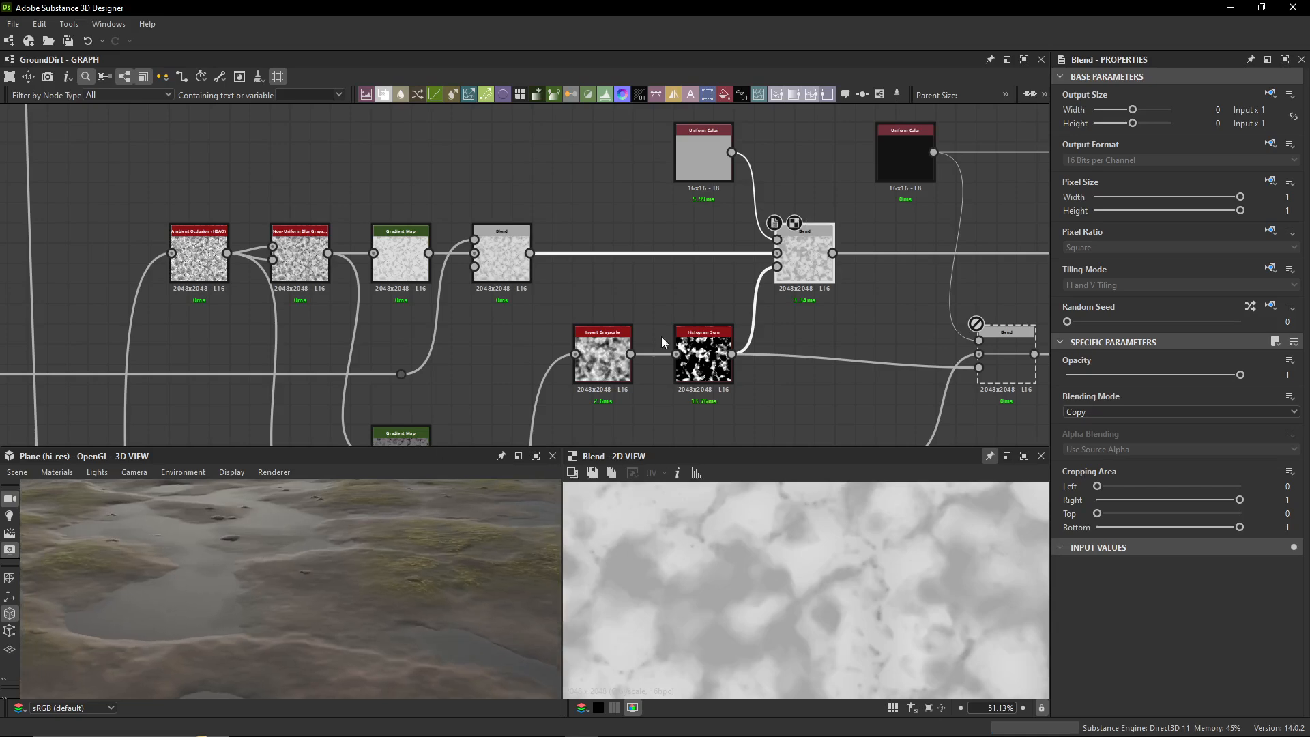
pyautogui.scroll(3, 722, 310)
pyautogui.scroll(-3, 866, 302)
# - Trace the enabled Blend's output past the disabled Blend nodes to the Blend before the Wet Switch frame
pyautogui.moveTo(829, 320); pyautogui.dragTo(513, 283, button='middle')
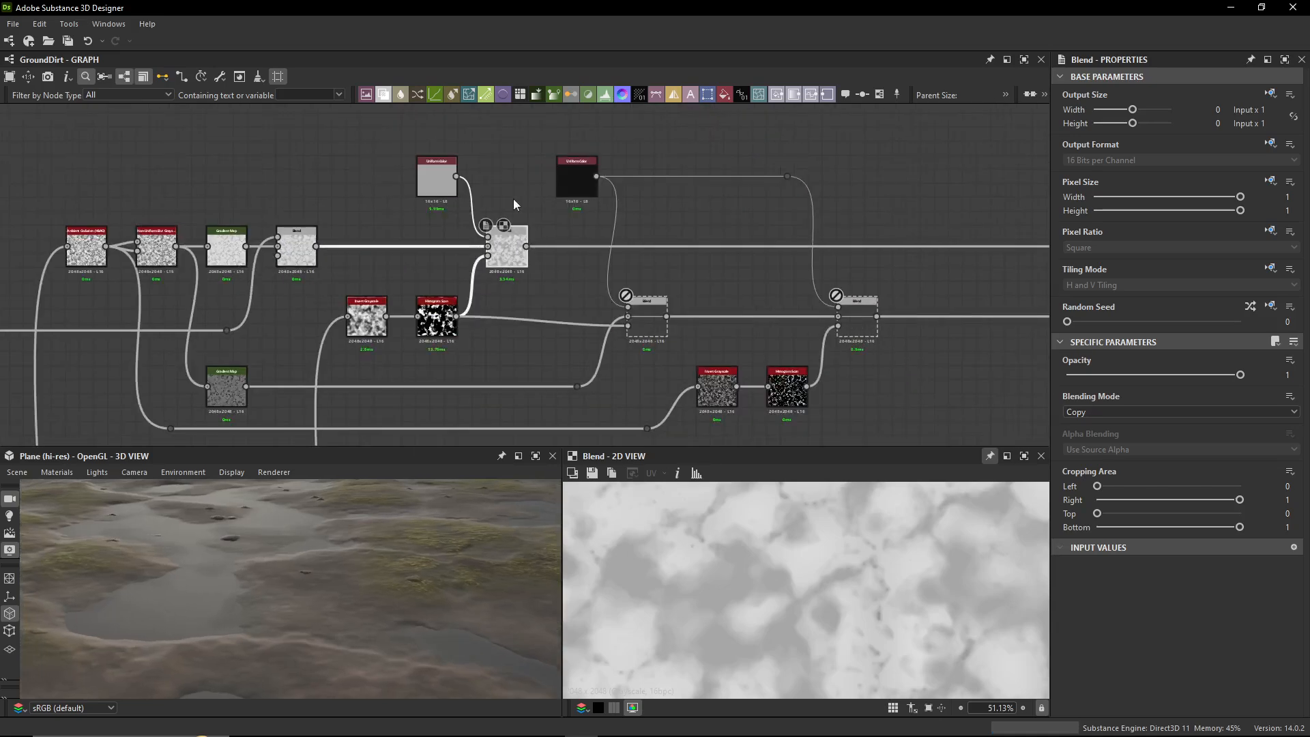
pyautogui.moveTo(430, 307); pyautogui.dragTo(443, 268, button='middle')
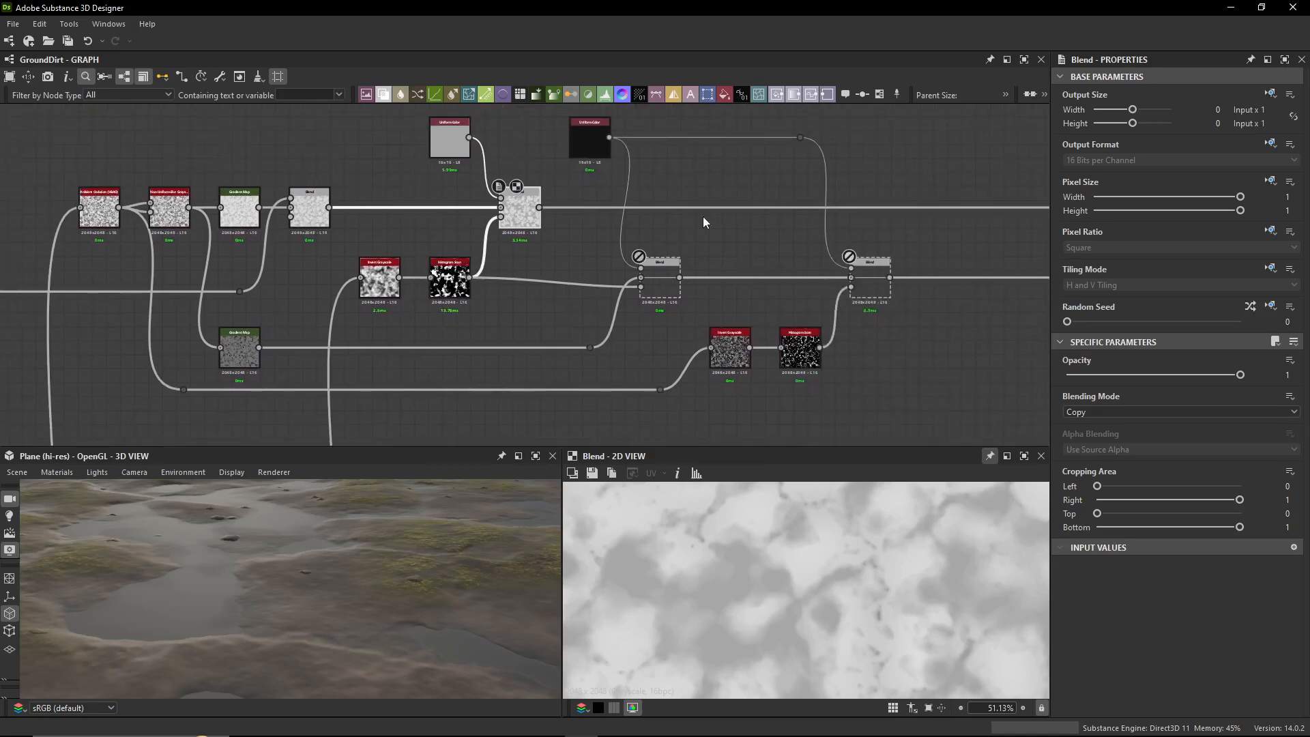
pyautogui.moveTo(714, 221); pyautogui.dragTo(291, 235, button='middle')
pyautogui.moveTo(1001, 145); pyautogui.dragTo(1005, 240)
pyautogui.moveTo(378, 204); pyautogui.dragTo(850, 153, button='middle')
pyautogui.moveTo(179, 305); pyautogui.dragTo(347, 372)
pyautogui.moveTo(512, 342); pyautogui.dragTo(512, 410, button='middle')
pyautogui.click(559, 242)
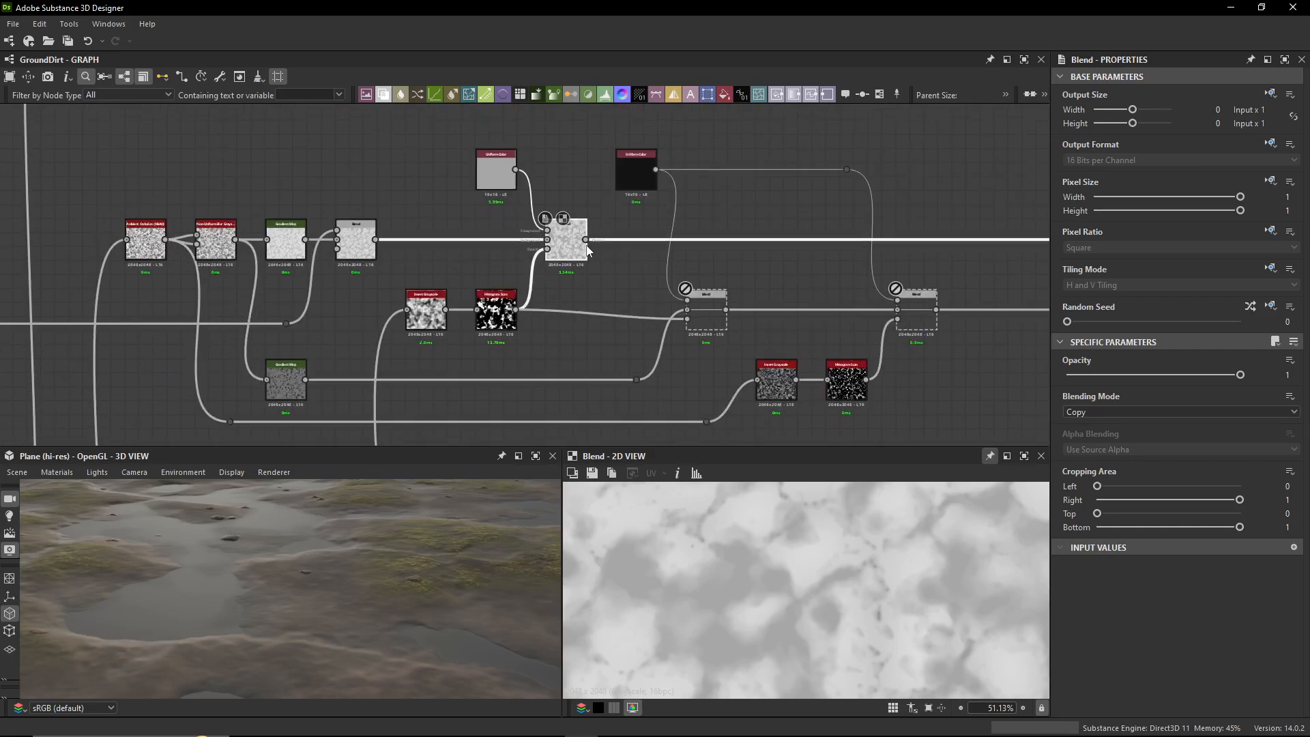
pyautogui.scroll(4, 587, 246)
pyautogui.moveTo(607, 234); pyautogui.dragTo(154, 234, button='middle')
pyautogui.scroll(-2, 192, 236)
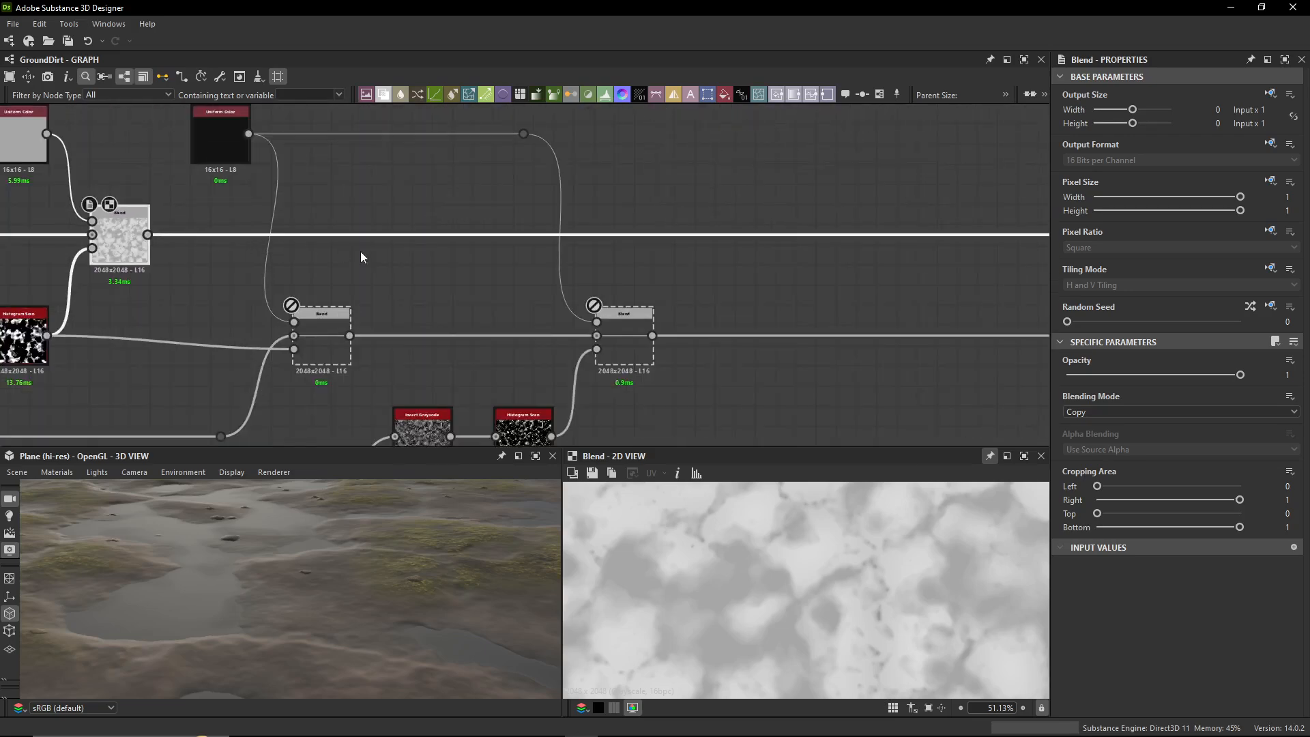
pyautogui.moveTo(738, 233); pyautogui.dragTo(556, 278, button='middle')
pyautogui.scroll(3, 557, 277)
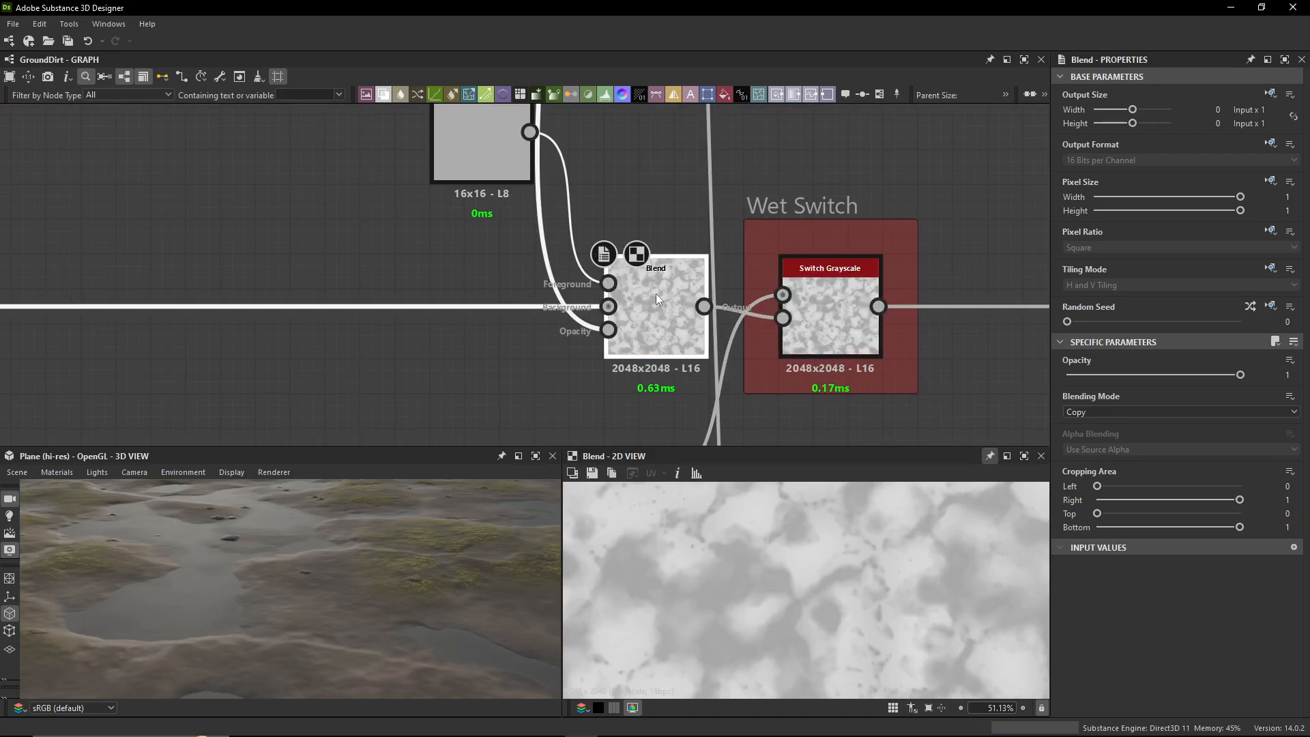
# - Inspect the Uniform Color feeding the foreground of the Blend before the Wet Switch
pyautogui.scroll(-2, 621, 305)
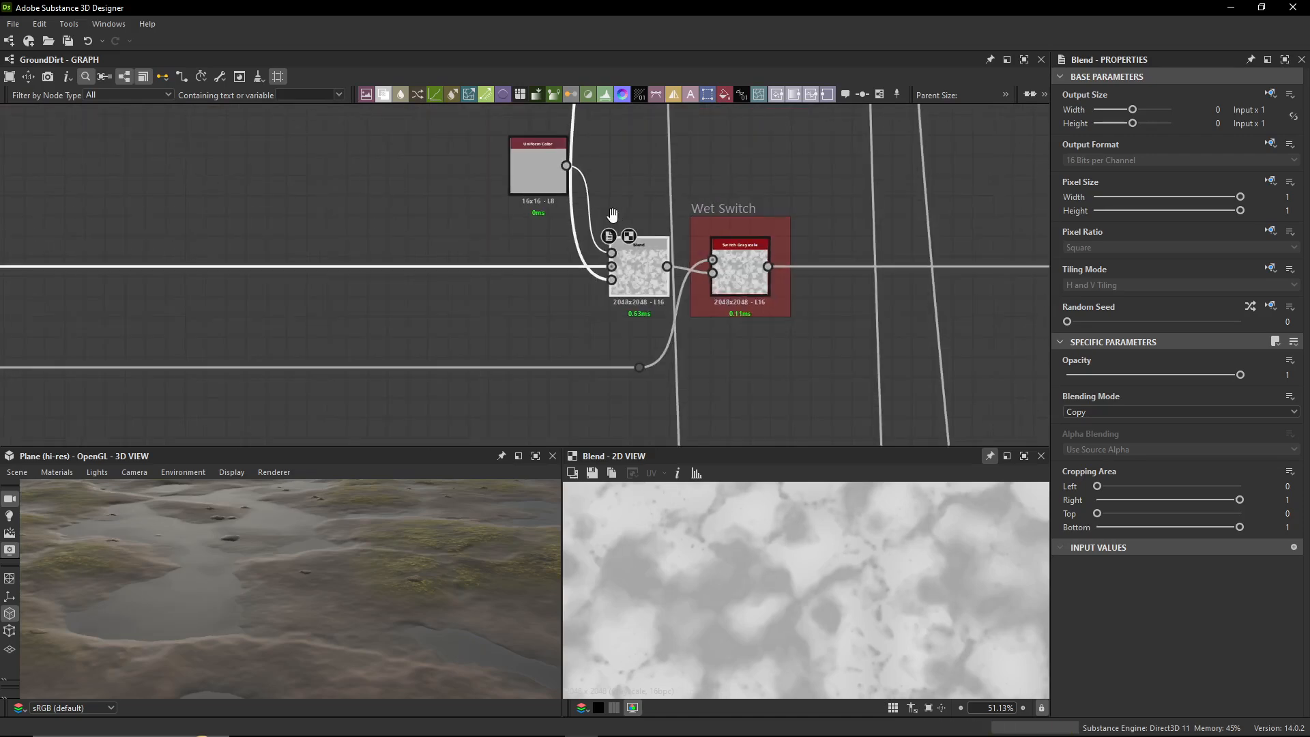
pyautogui.scroll(2, 621, 306)
pyautogui.moveTo(622, 308); pyautogui.dragTo(624, 366, button='middle')
pyautogui.click(503, 206)
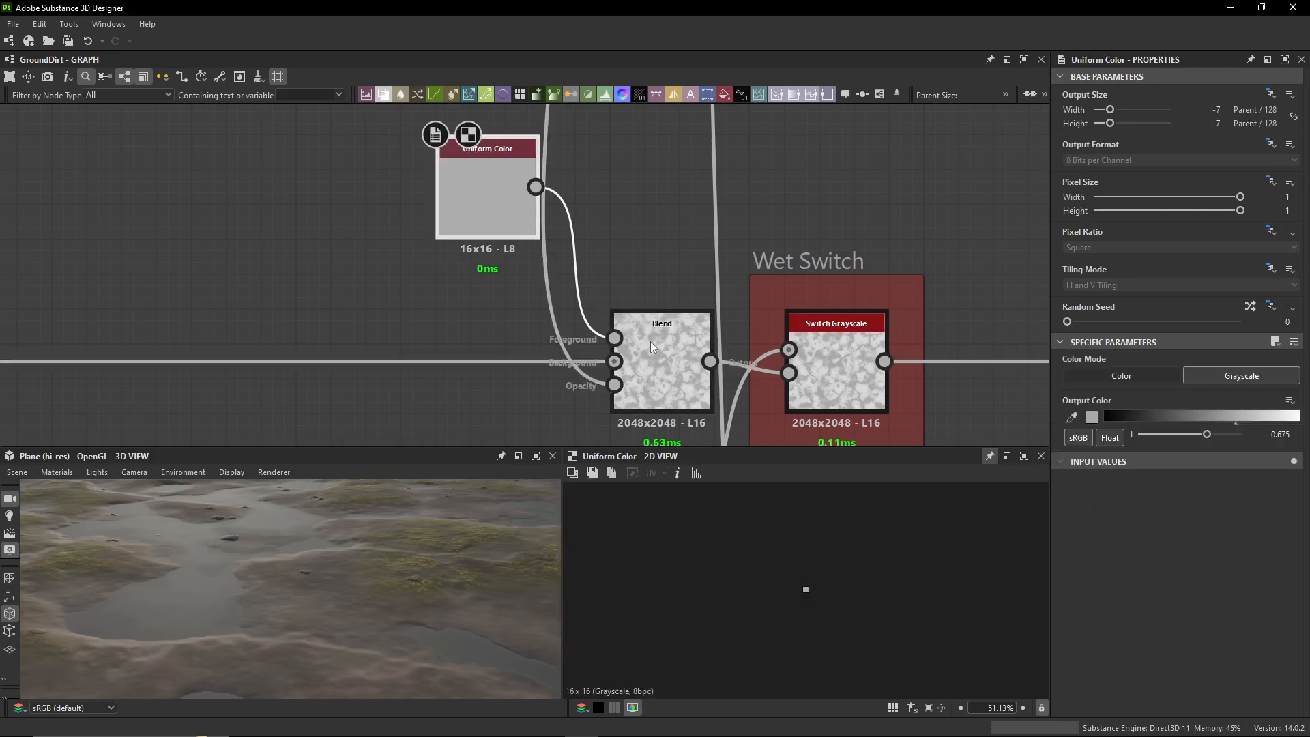
# - Trace the same Blend's opacity input up to the Blur HQ Grayscale node and examine that mask
pyautogui.doubleClick(612, 388)
pyautogui.scroll(-6, 594, 388)
pyautogui.moveTo(594, 258); pyautogui.dragTo(576, 436, button='middle')
pyautogui.scroll(5, 565, 318)
pyautogui.moveTo(554, 258); pyautogui.dragTo(556, 207, button='middle')
pyautogui.scroll(1, 526, 258)
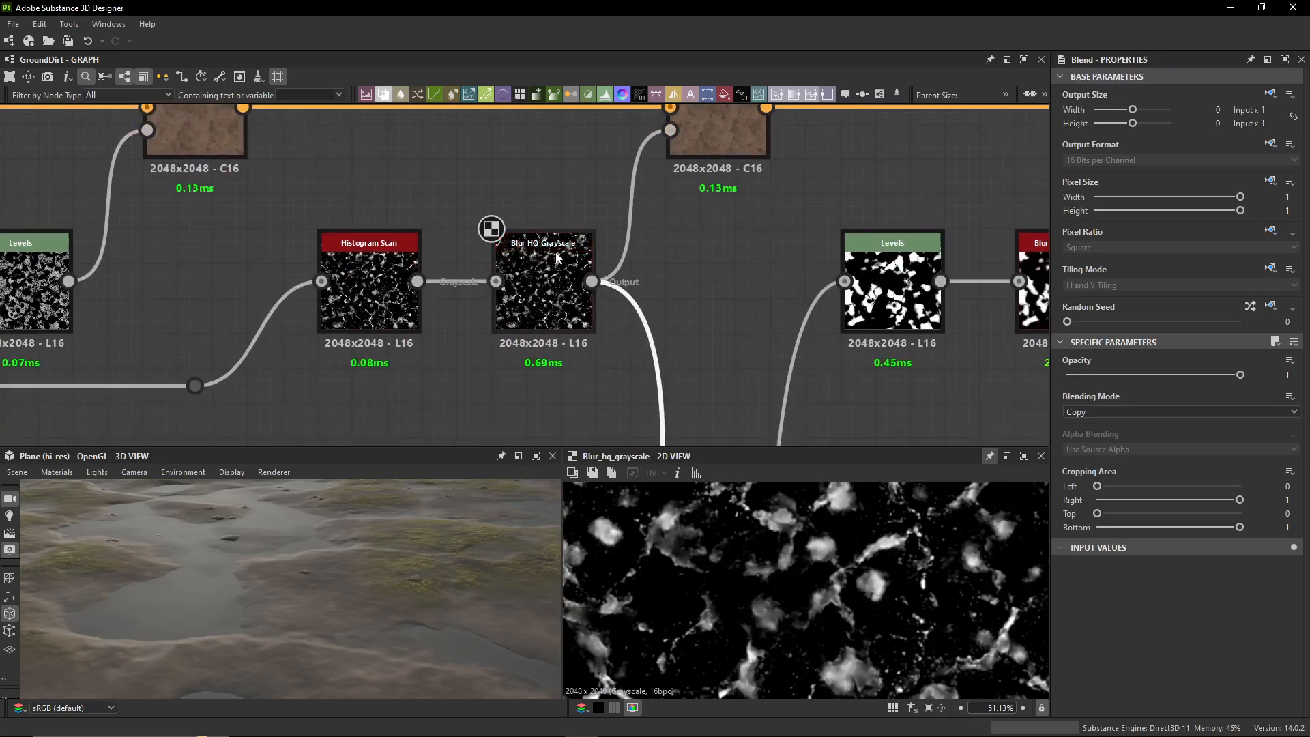
pyautogui.scroll(-2, 546, 260)
pyautogui.moveTo(576, 198); pyautogui.dragTo(653, 211, button='middle')
pyautogui.scroll(-8, 646, 199)
pyautogui.scroll(8, 686, 305)
# - Preview the Blend before the Wet Switch and inspect the Switch Grayscale node's Switch parameter
pyautogui.doubleClick(687, 304)
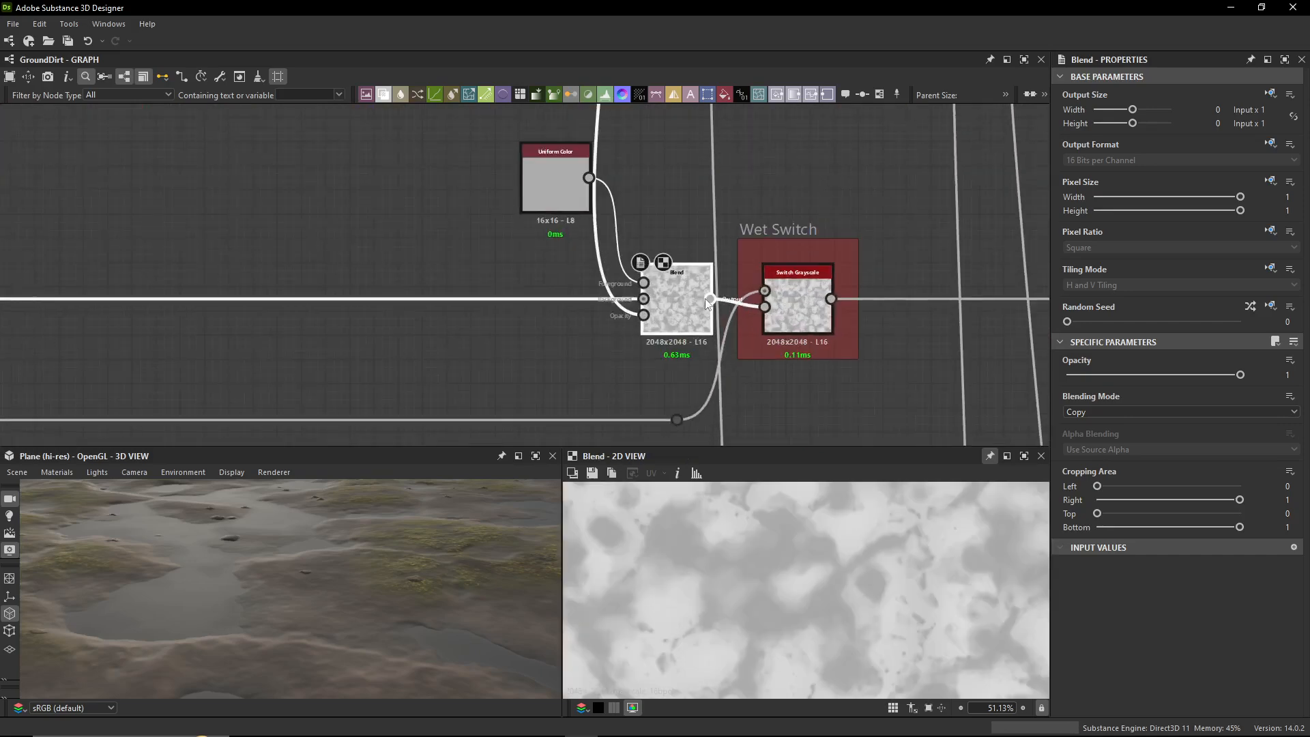
pyautogui.scroll(4, 705, 298)
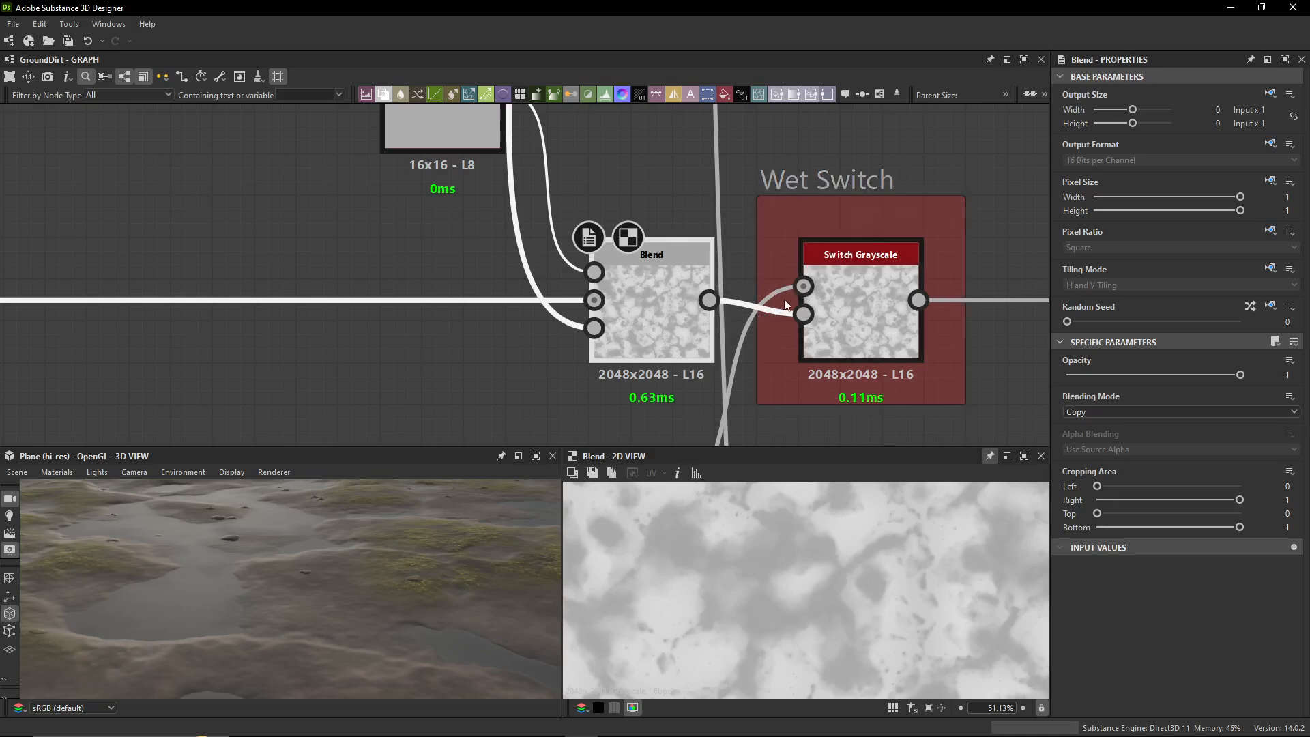
pyautogui.click(860, 317)
pyautogui.moveTo(860, 317); pyautogui.dragTo(799, 275, button='middle')
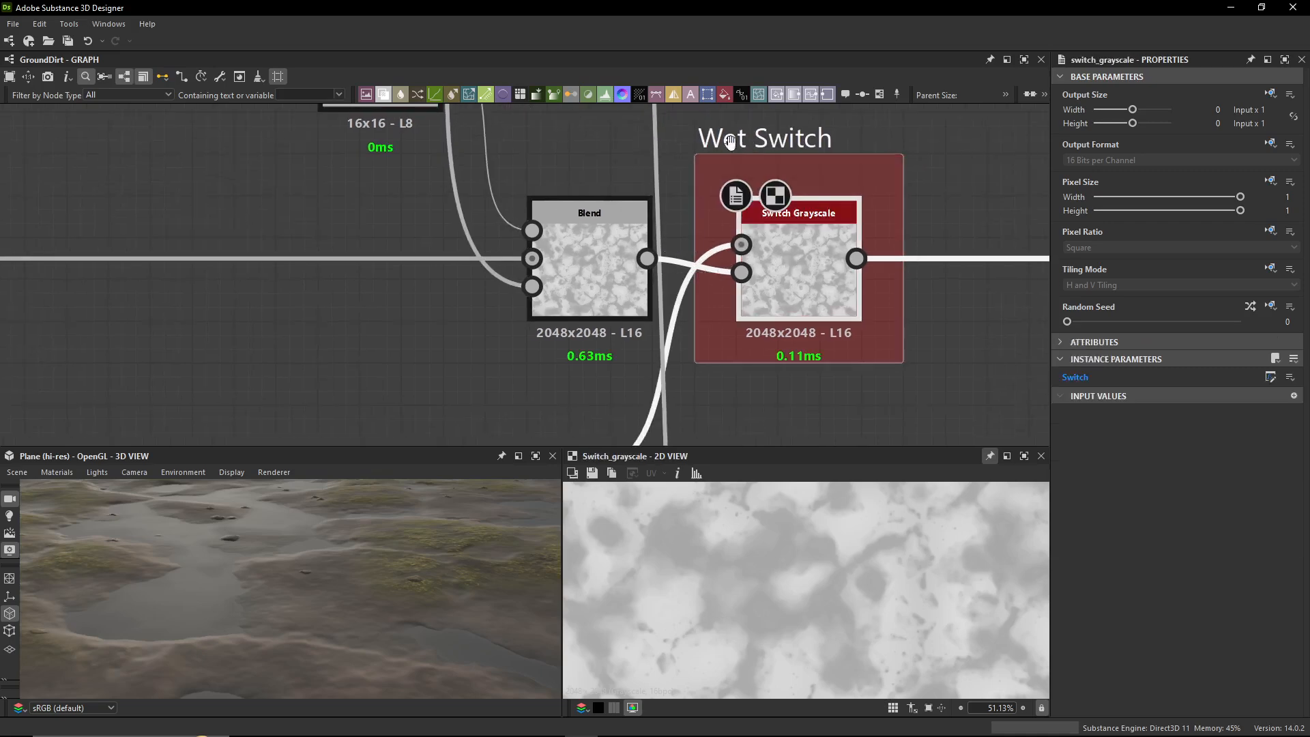
# - Trace the Switch Grayscale's other input back to the start of the roughness branch
pyautogui.scroll(-6, 391, 243)
pyautogui.click(460, 318)
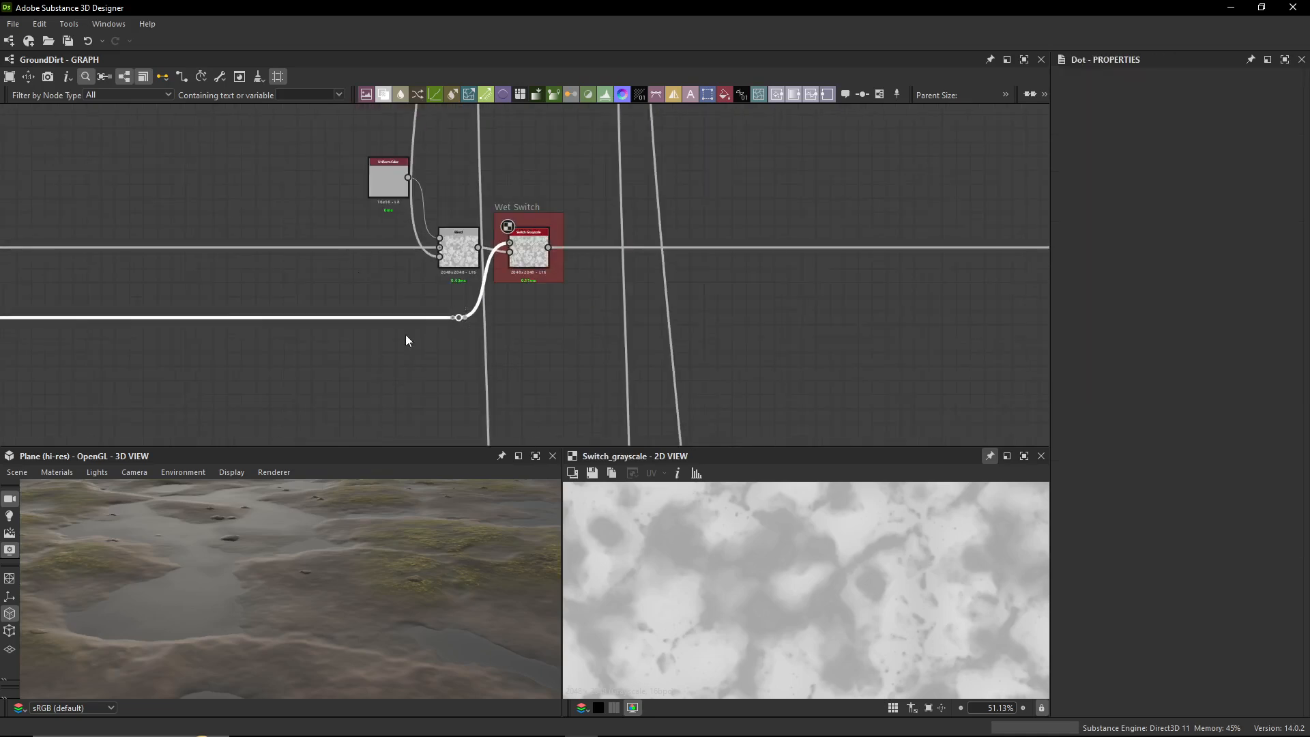
pyautogui.moveTo(17, 338); pyautogui.dragTo(856, 315, button='middle')
pyautogui.moveTo(308, 315); pyautogui.dragTo(648, 292, button='middle')
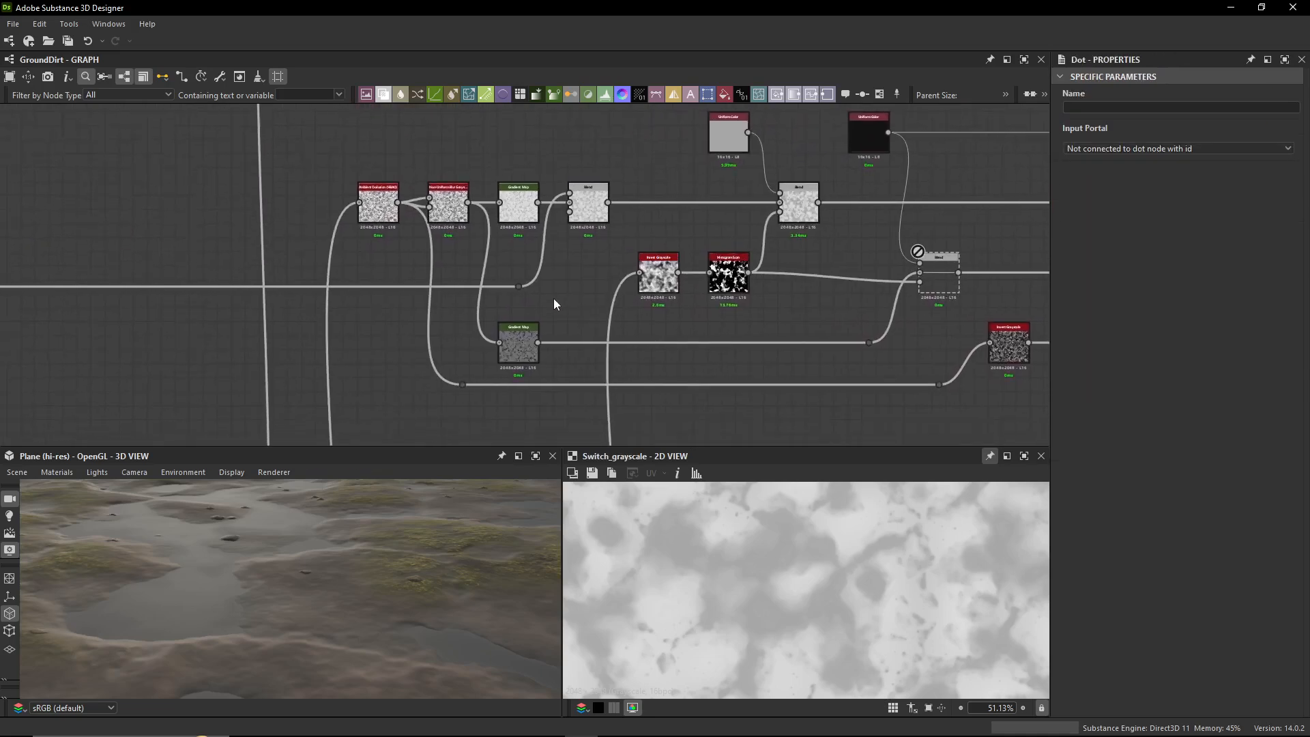
pyautogui.moveTo(553, 300); pyautogui.dragTo(505, 278, button='middle')
# - Preview the Non-Uniform Blur Grayscale and Ambient Occlusion (HBAO) nodes and inspect their parameters
pyautogui.scroll(5, 424, 184)
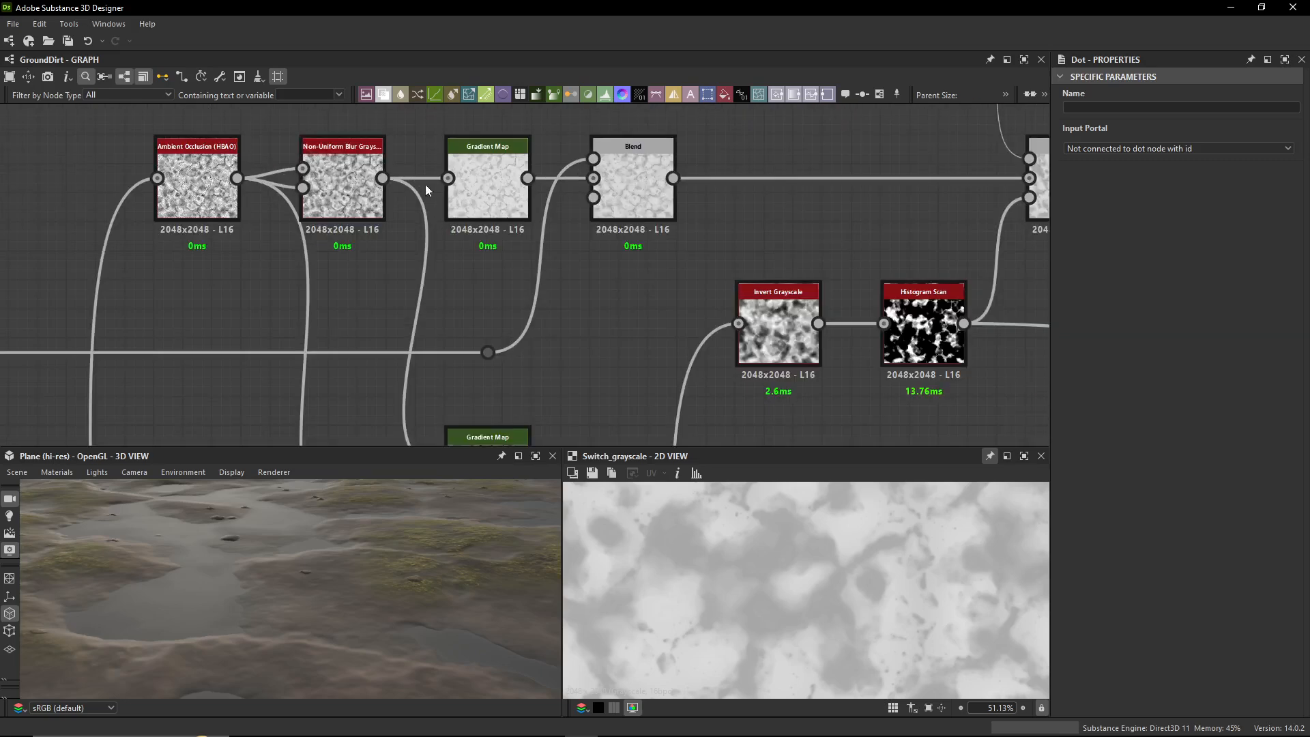
pyautogui.scroll(2, 405, 158)
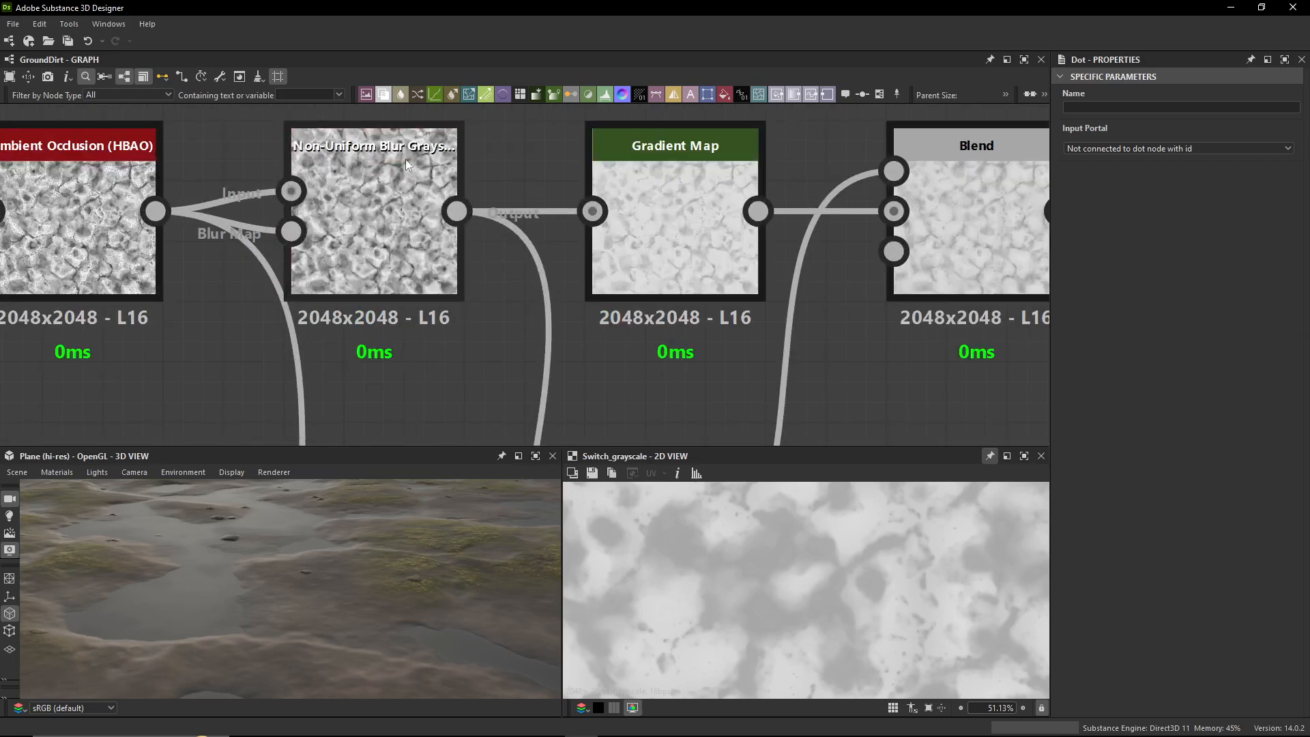
pyautogui.doubleClick(380, 191)
pyautogui.scroll(-5, 382, 205)
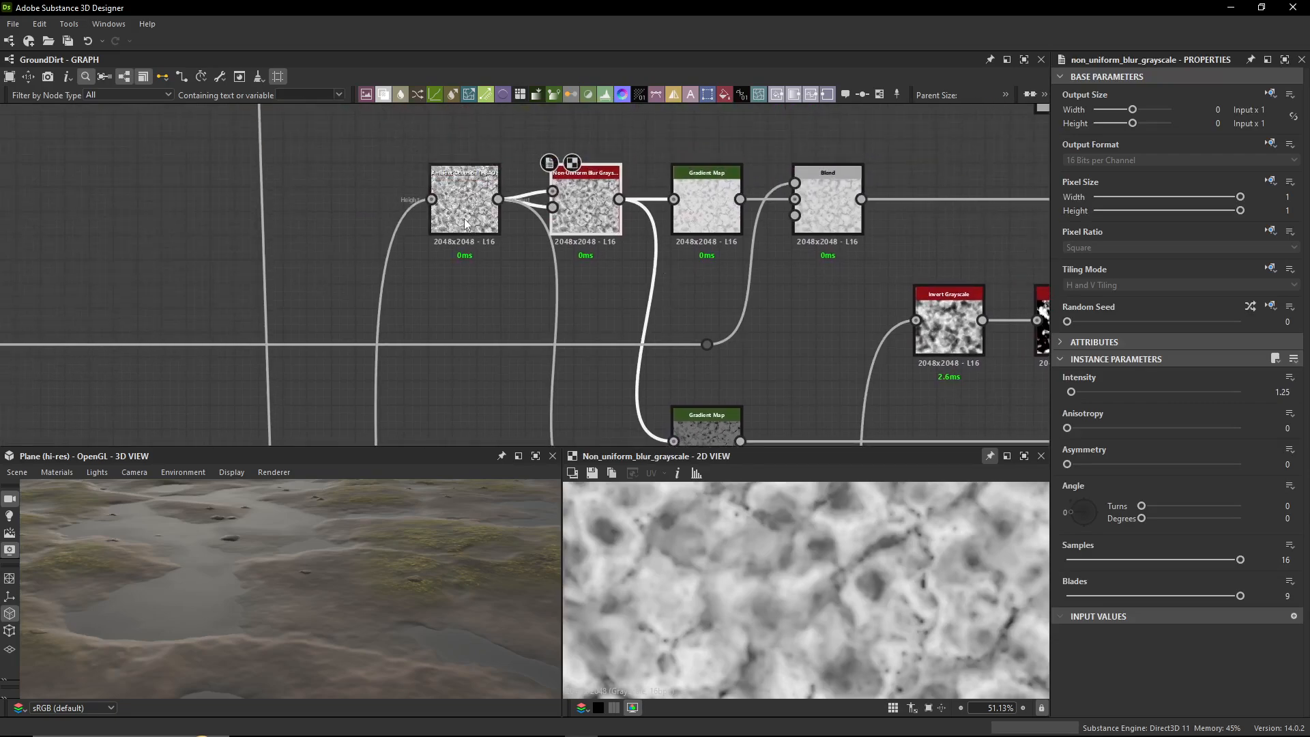
pyautogui.doubleClick(464, 219)
# - Follow the Ambient Occlusion (HBAO) output along the lower dotted connection and back to its source
pyautogui.moveTo(520, 292); pyautogui.dragTo(419, 122, button='middle')
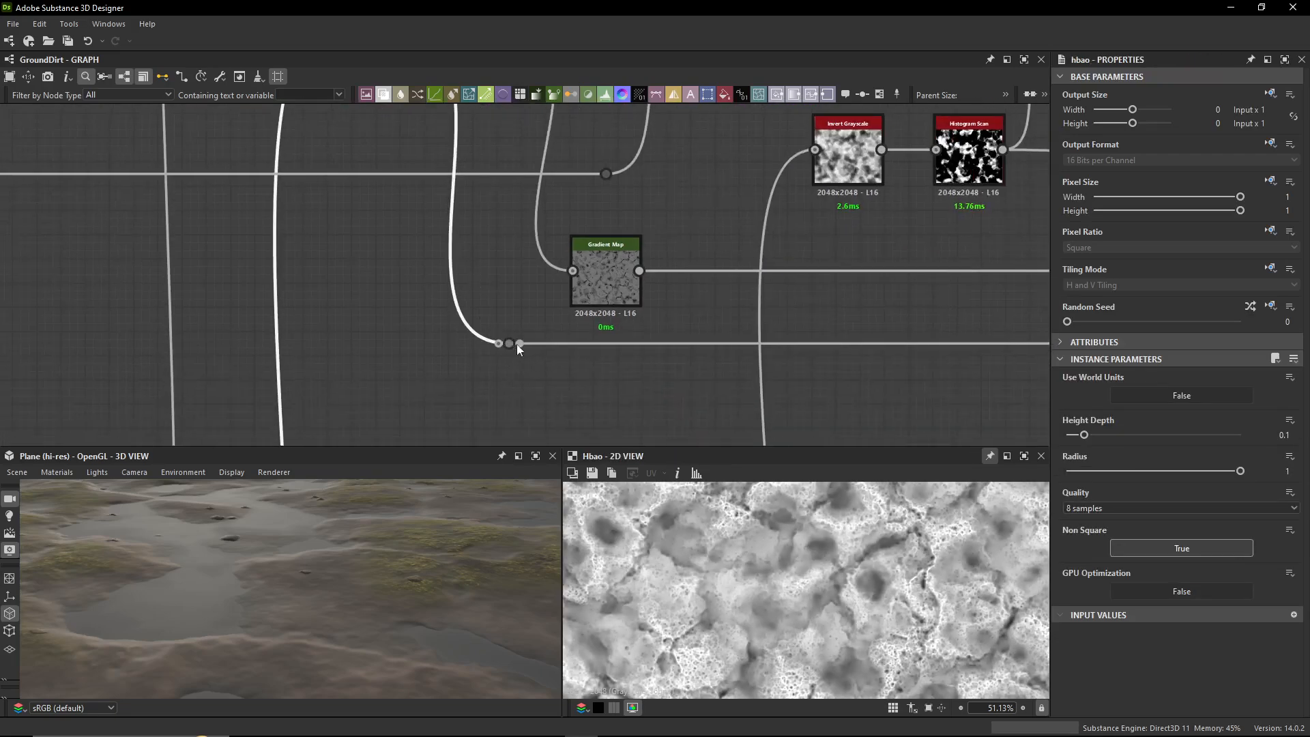
pyautogui.moveTo(459, 340); pyautogui.dragTo(3, 340, button='middle')
pyautogui.moveTo(512, 293); pyautogui.dragTo(833, 307, button='middle')
pyautogui.scroll(-2, 832, 307)
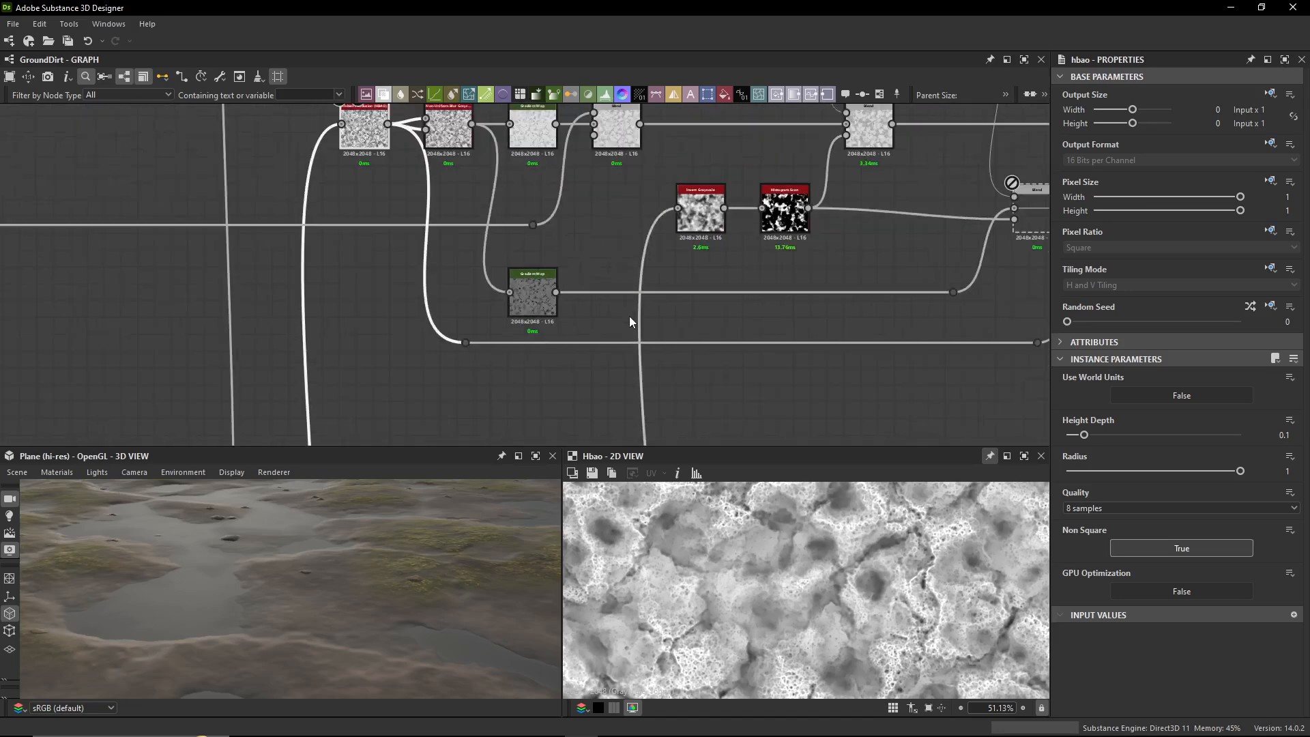
pyautogui.click(464, 343)
pyautogui.moveTo(461, 343); pyautogui.dragTo(488, 387, button='middle')
pyautogui.scroll(3, 489, 332)
pyautogui.moveTo(483, 286); pyautogui.dragTo(480, 279, button='middle')
pyautogui.moveTo(439, 202); pyautogui.dragTo(439, 283, button='middle')
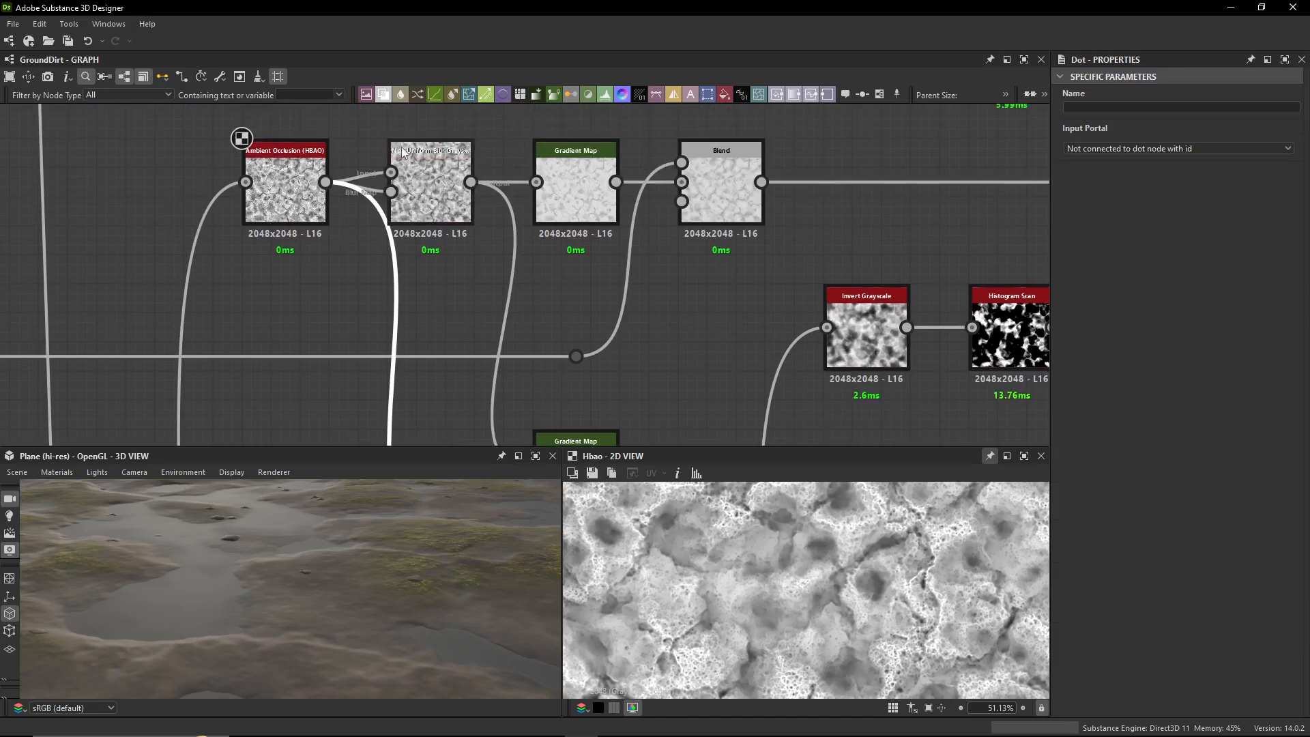
# - Examine the position and color of the three keys in the lower Gradient Map's gradient
pyautogui.moveTo(524, 372); pyautogui.dragTo(412, 225, button='middle')
pyautogui.doubleClick(462, 359)
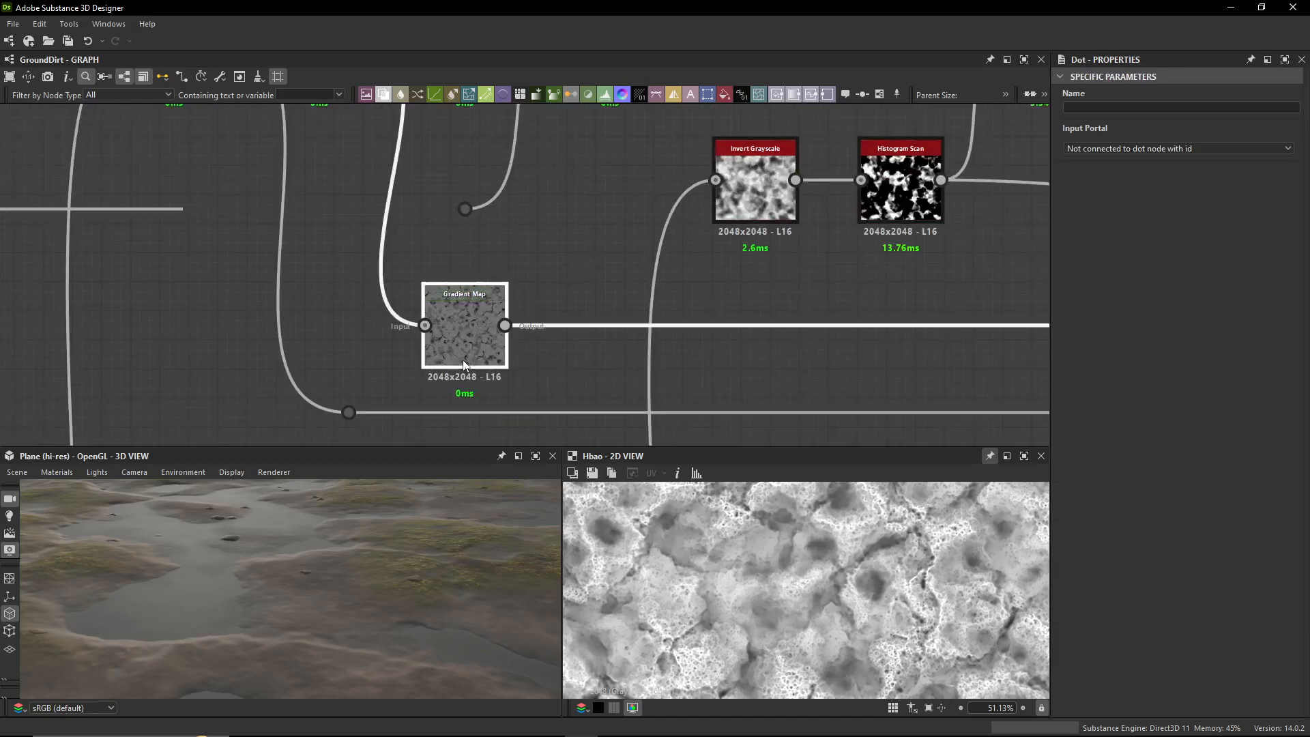
pyautogui.click(1245, 505)
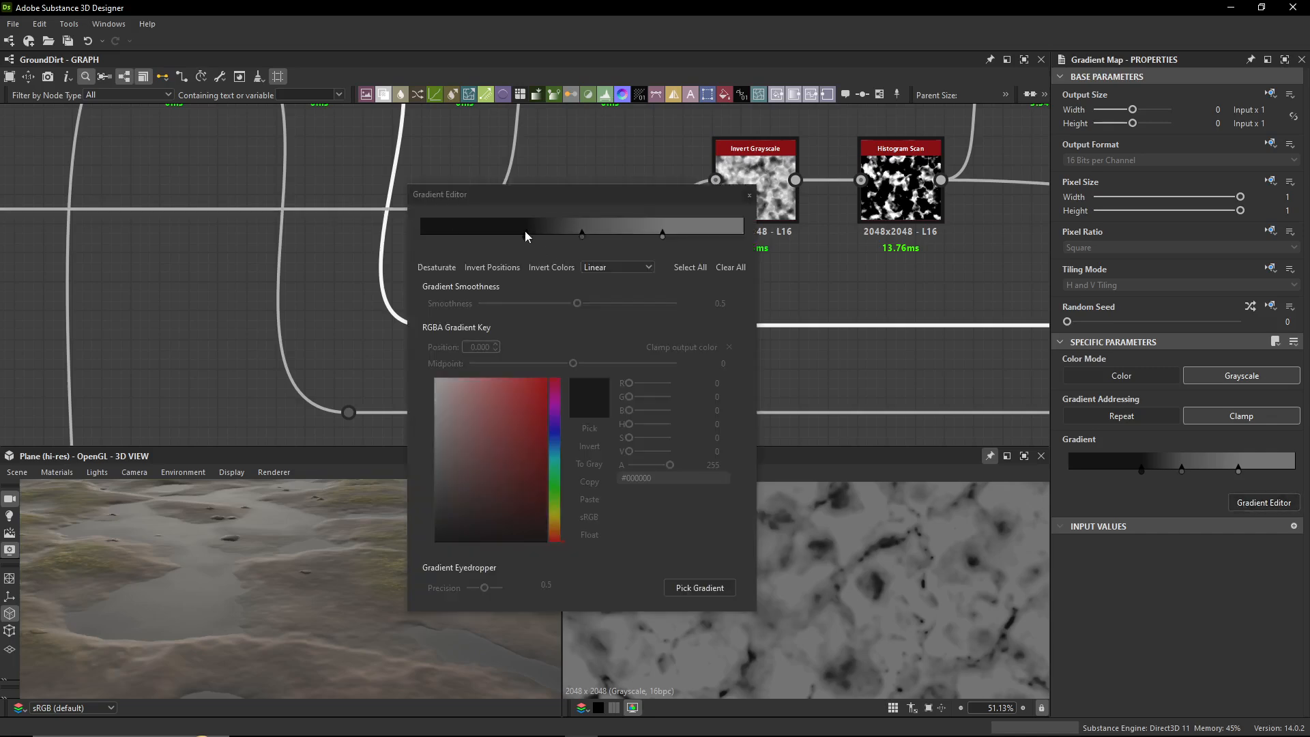
pyautogui.click(525, 234)
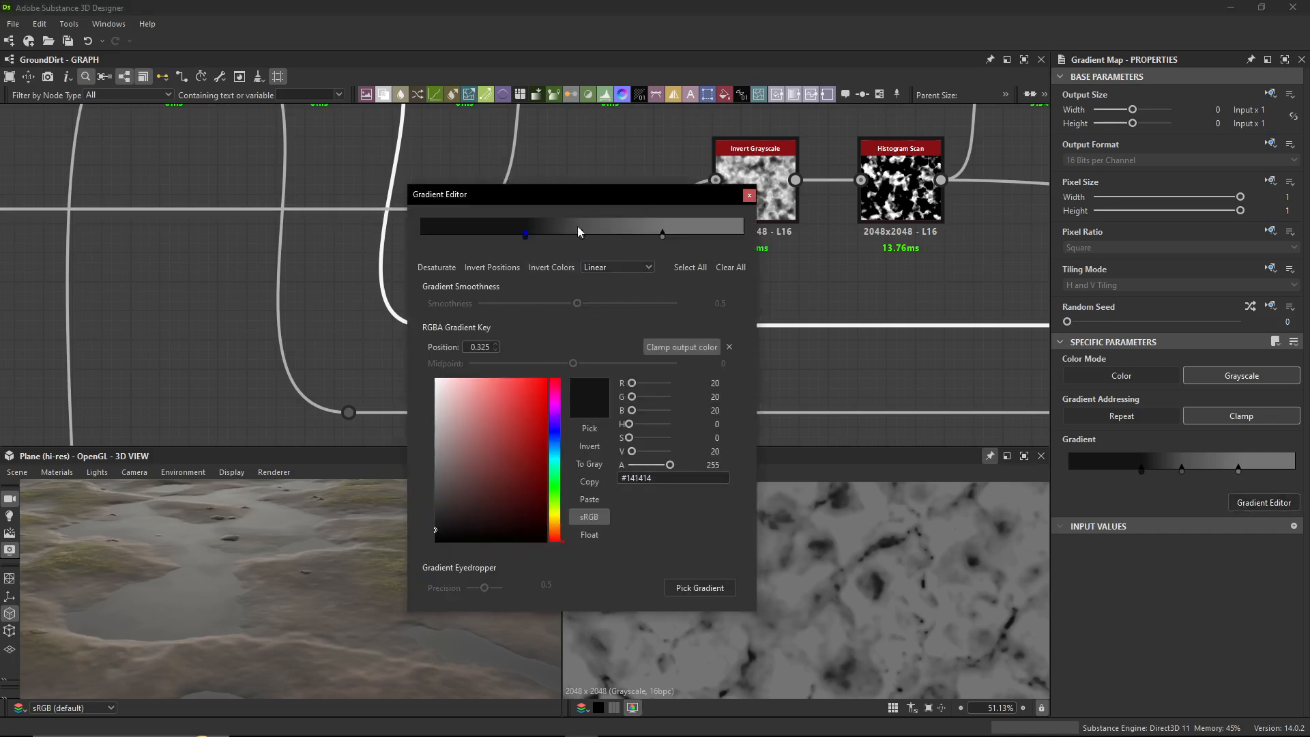
pyautogui.click(582, 235)
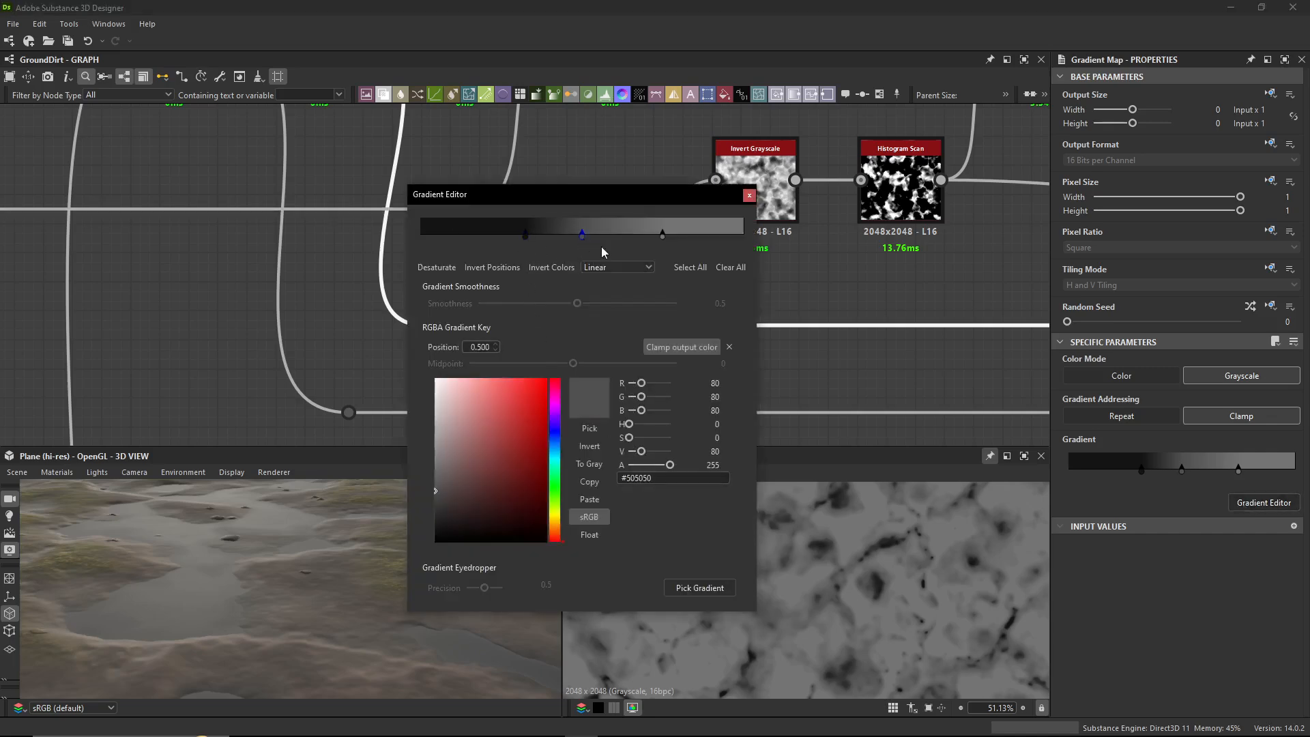
pyautogui.click(663, 236)
pyautogui.click(748, 196)
# - Trace the lower Gradient Map to the first disabled Blend and examine the Histogram Scan feeding that Blend's opacity
pyautogui.moveTo(670, 268); pyautogui.dragTo(355, 280, button='middle')
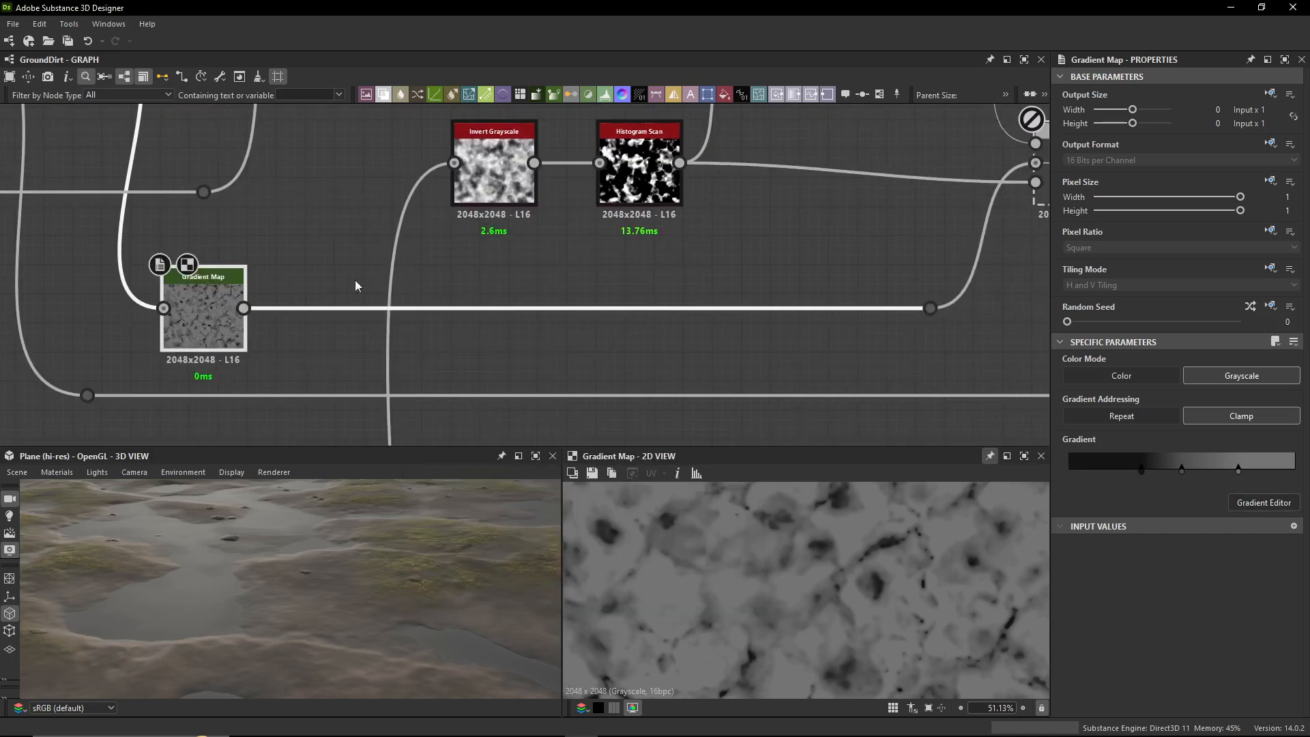
pyautogui.scroll(-3, 539, 285)
pyautogui.moveTo(531, 284); pyautogui.dragTo(514, 288, button='middle')
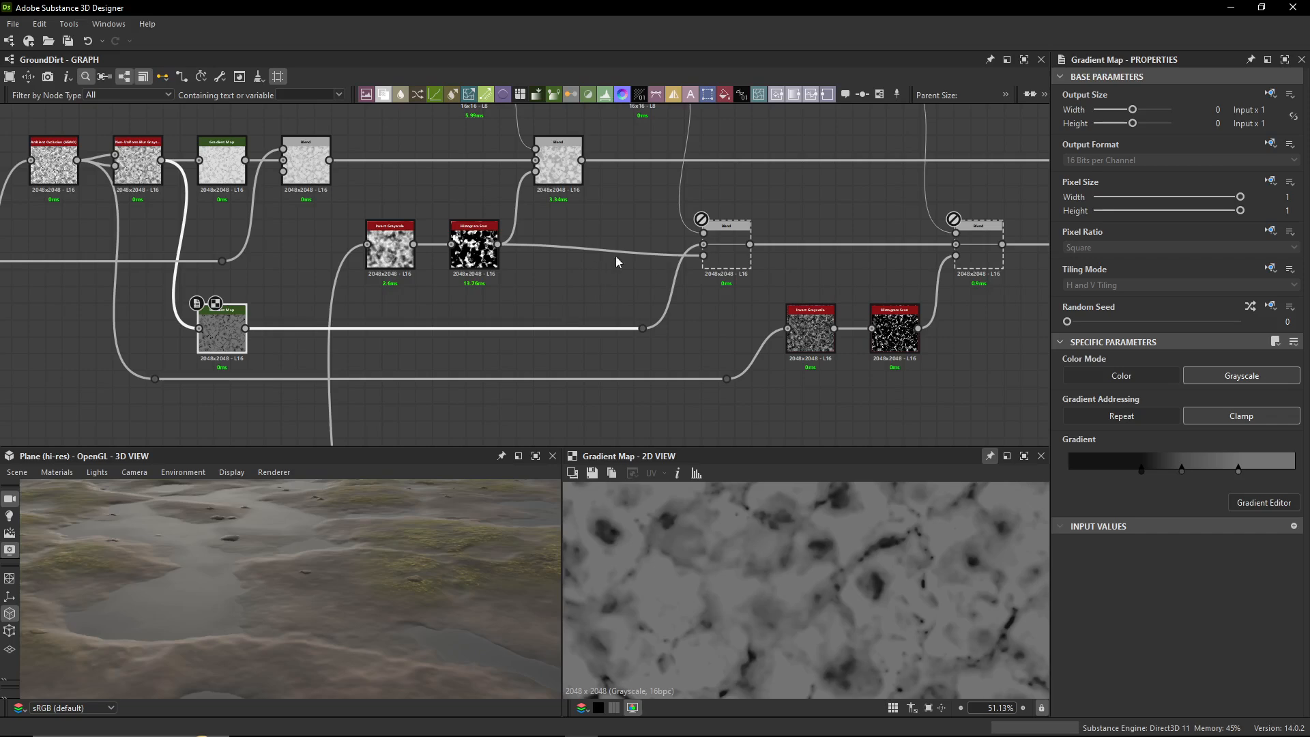
pyautogui.click(717, 250)
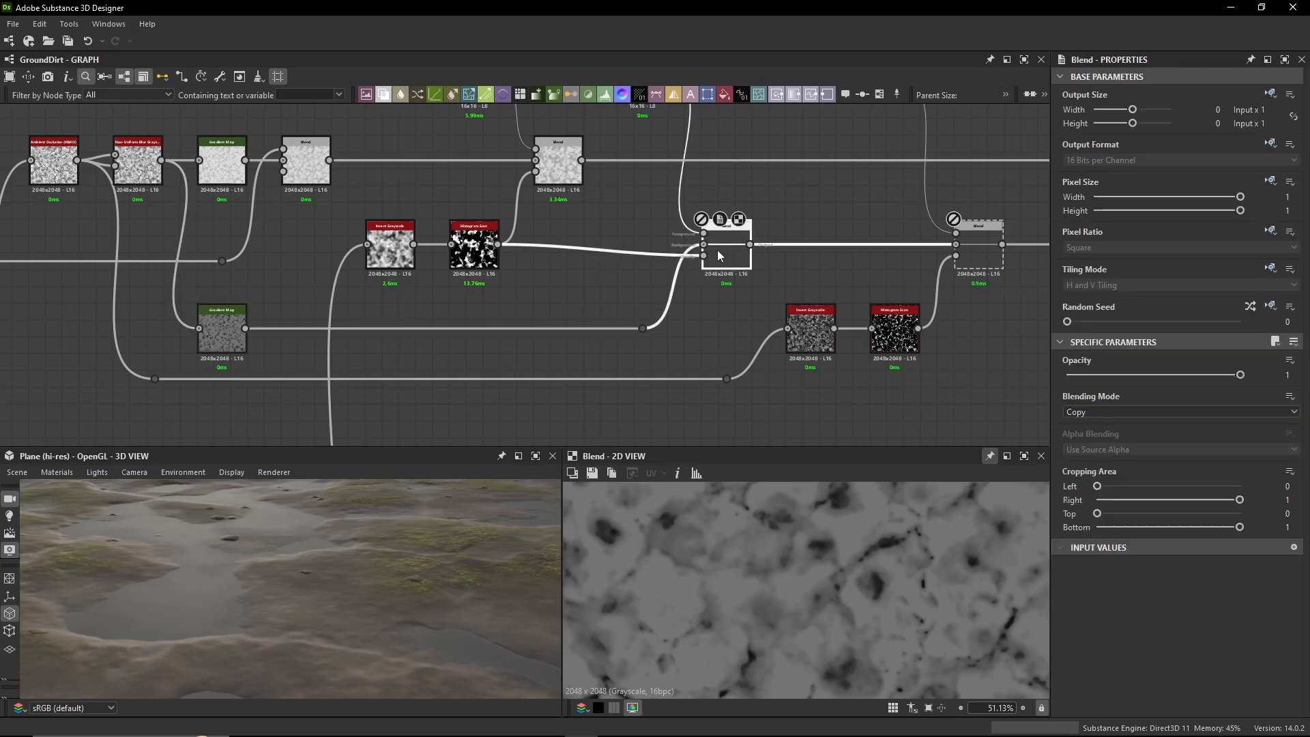
pyautogui.scroll(2, 706, 247)
pyautogui.moveTo(367, 253); pyautogui.dragTo(543, 315, button='middle')
pyautogui.scroll(-3, 698, 289)
pyautogui.scroll(3, 572, 274)
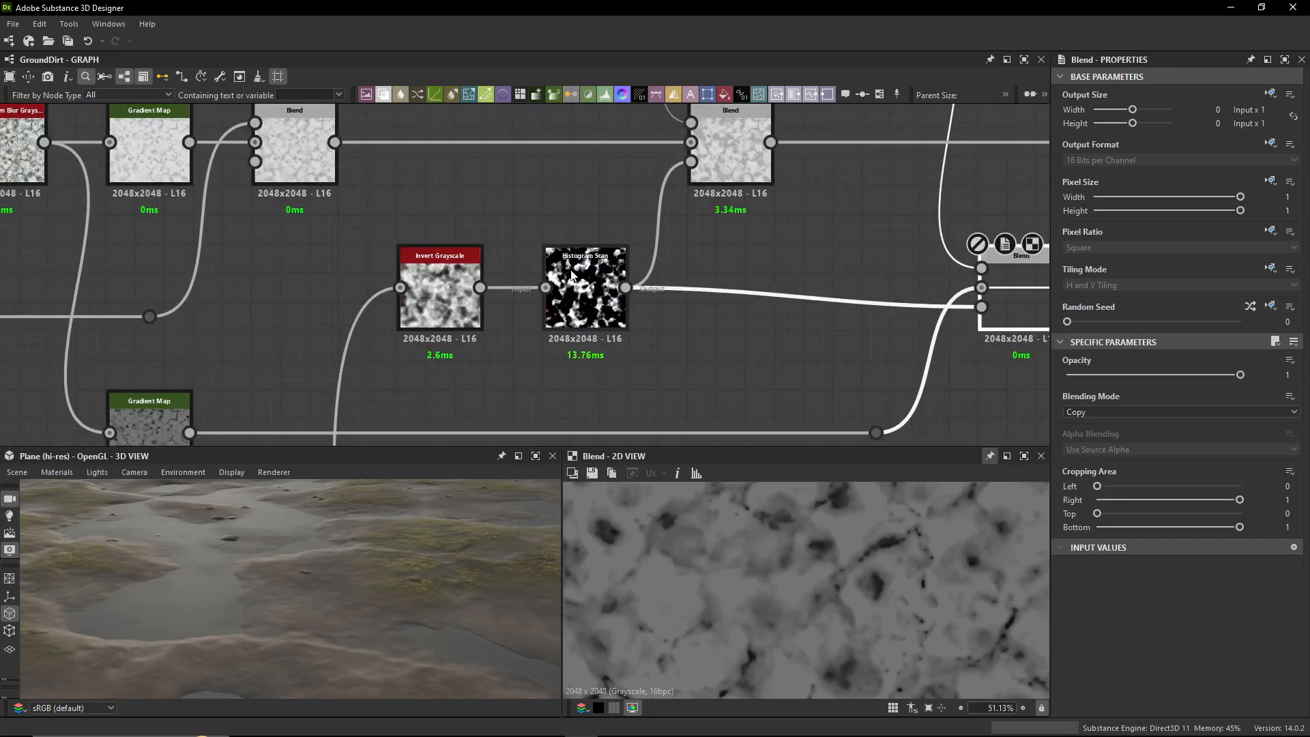
# - Trace the disabled Blend's foreground input to the dark Uniform Color node and inspect its grayscale output value
pyautogui.moveTo(606, 310); pyautogui.dragTo(343, 240, button='middle')
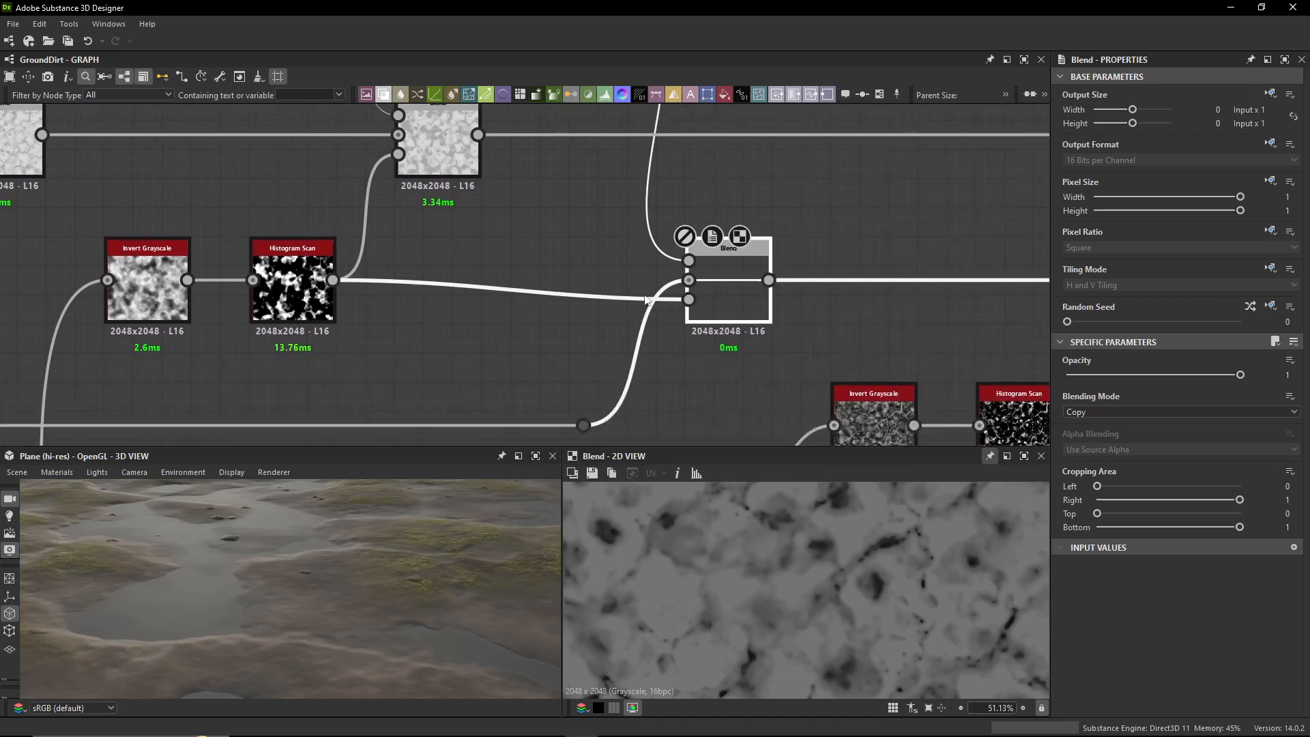
pyautogui.scroll(-3, 671, 198)
pyautogui.moveTo(673, 181); pyautogui.dragTo(648, 334, button='middle')
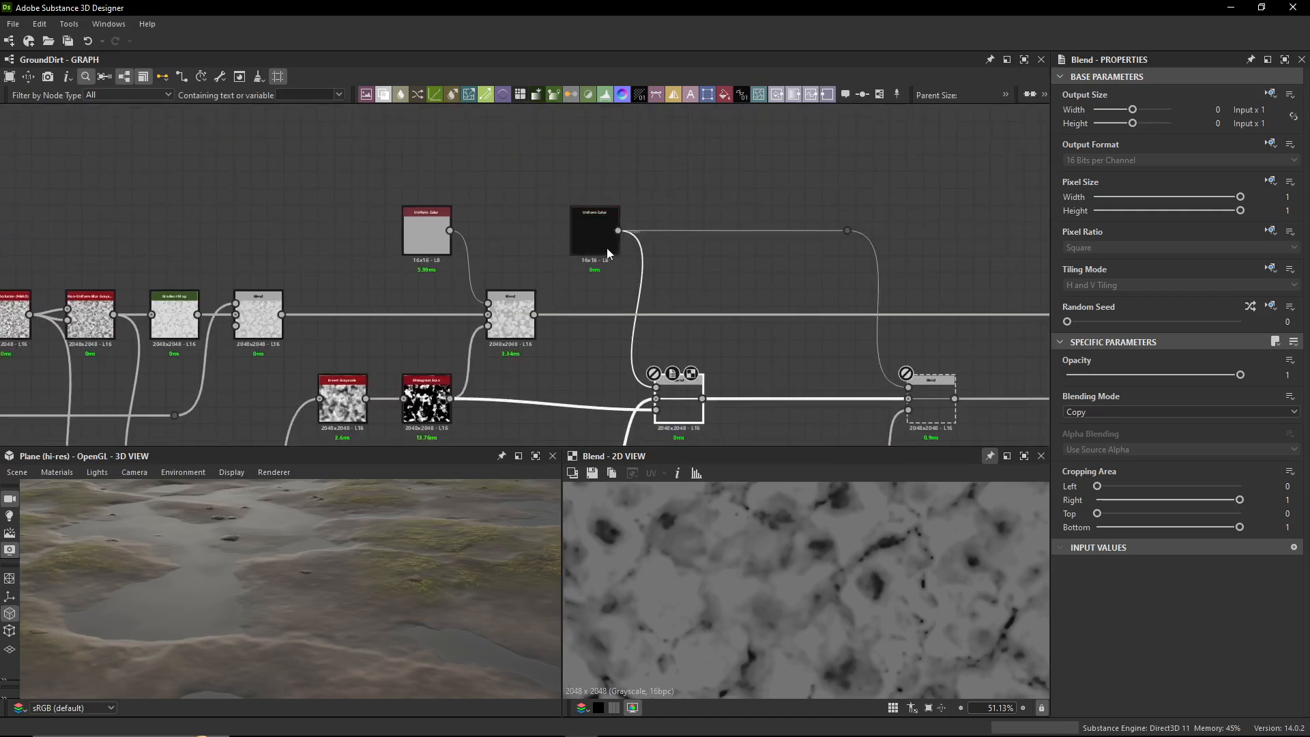
pyautogui.click(607, 248)
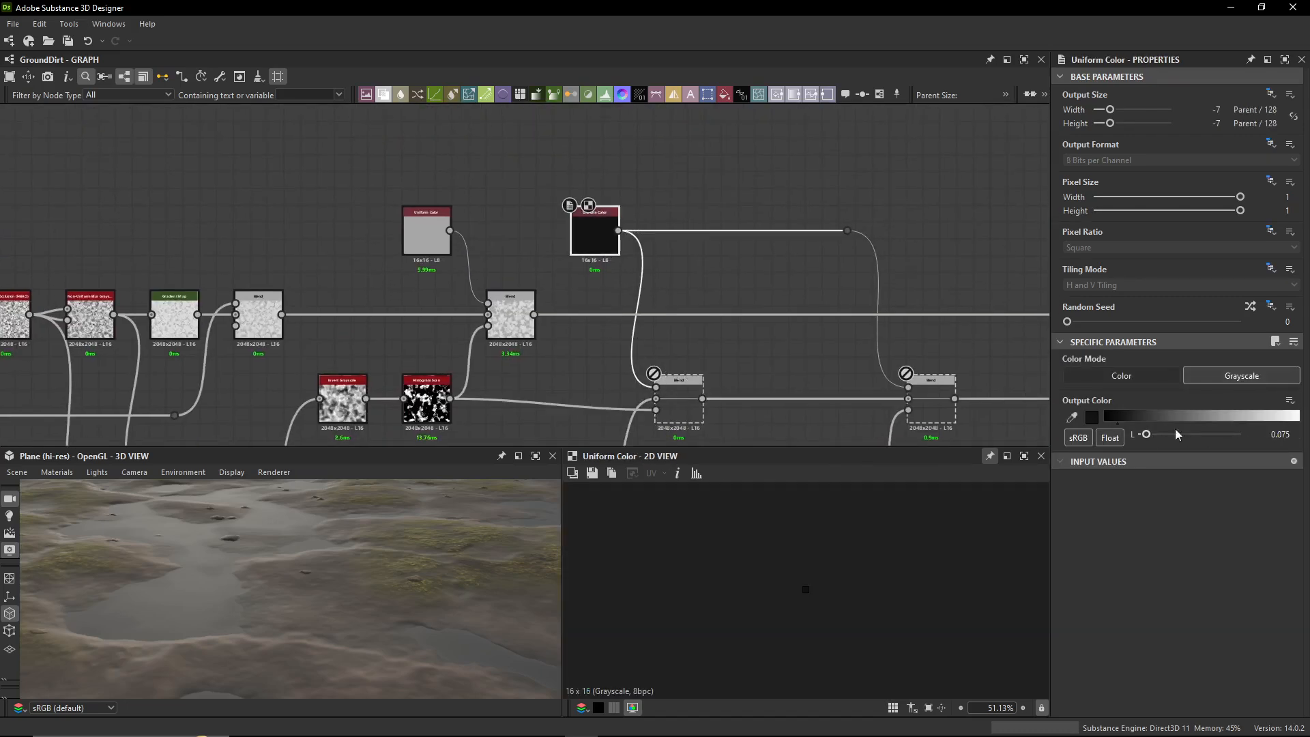
# - Enable the first disabled Blend in the wet chain, fed by the dark Uniform Color
pyautogui.moveTo(653, 386); pyautogui.dragTo(645, 317, button='middle')
pyautogui.scroll(3, 615, 307)
pyautogui.click(670, 307)
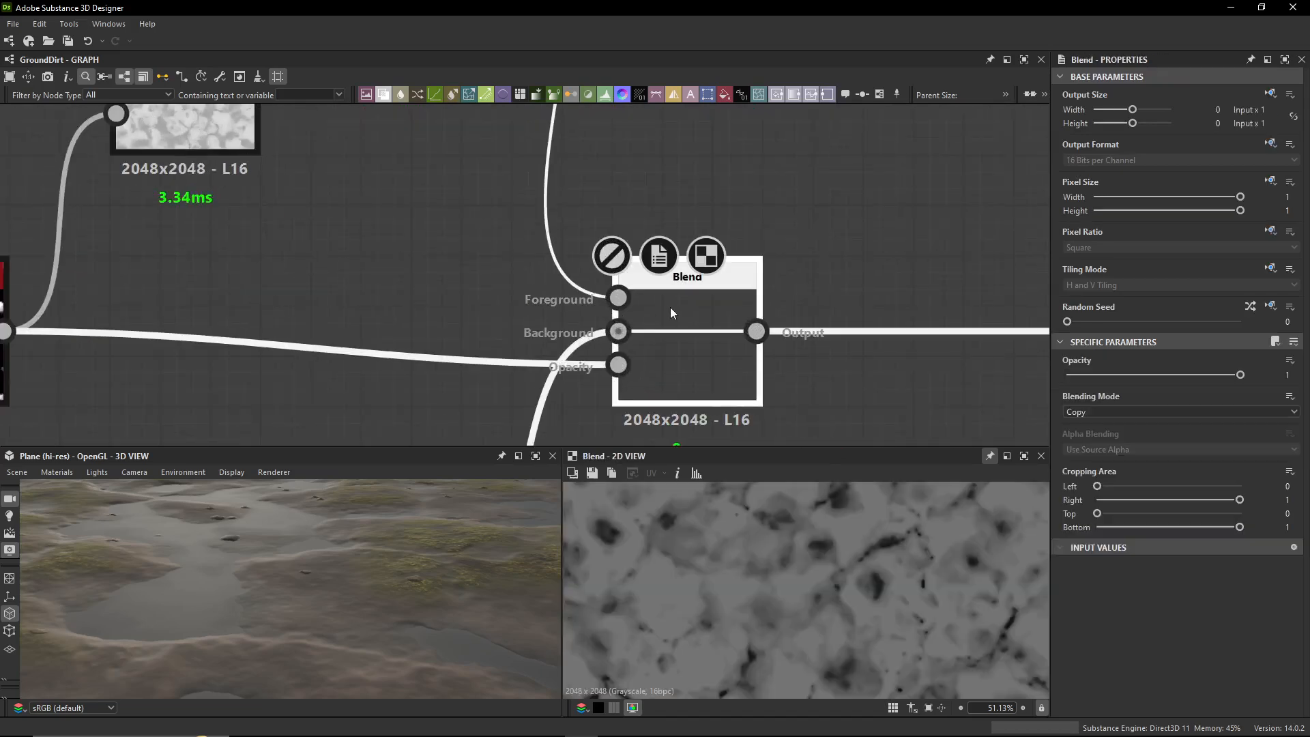
pyautogui.scroll(-4, 670, 307)
pyautogui.moveTo(721, 278); pyautogui.dragTo(608, 246, button='middle')
# - Set the graph's Wet input parameter to True and check the ground surface in the 3D view
pyautogui.doubleClick(672, 230)
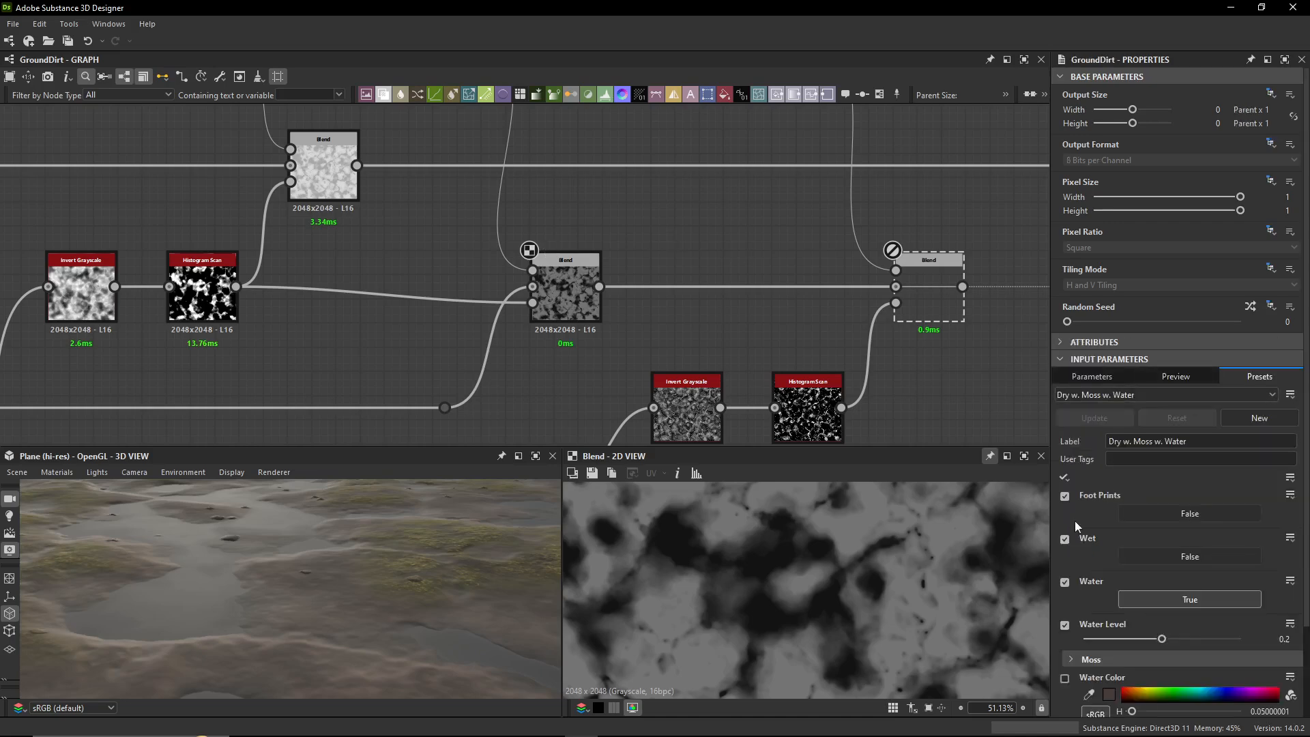
pyautogui.click(1164, 555)
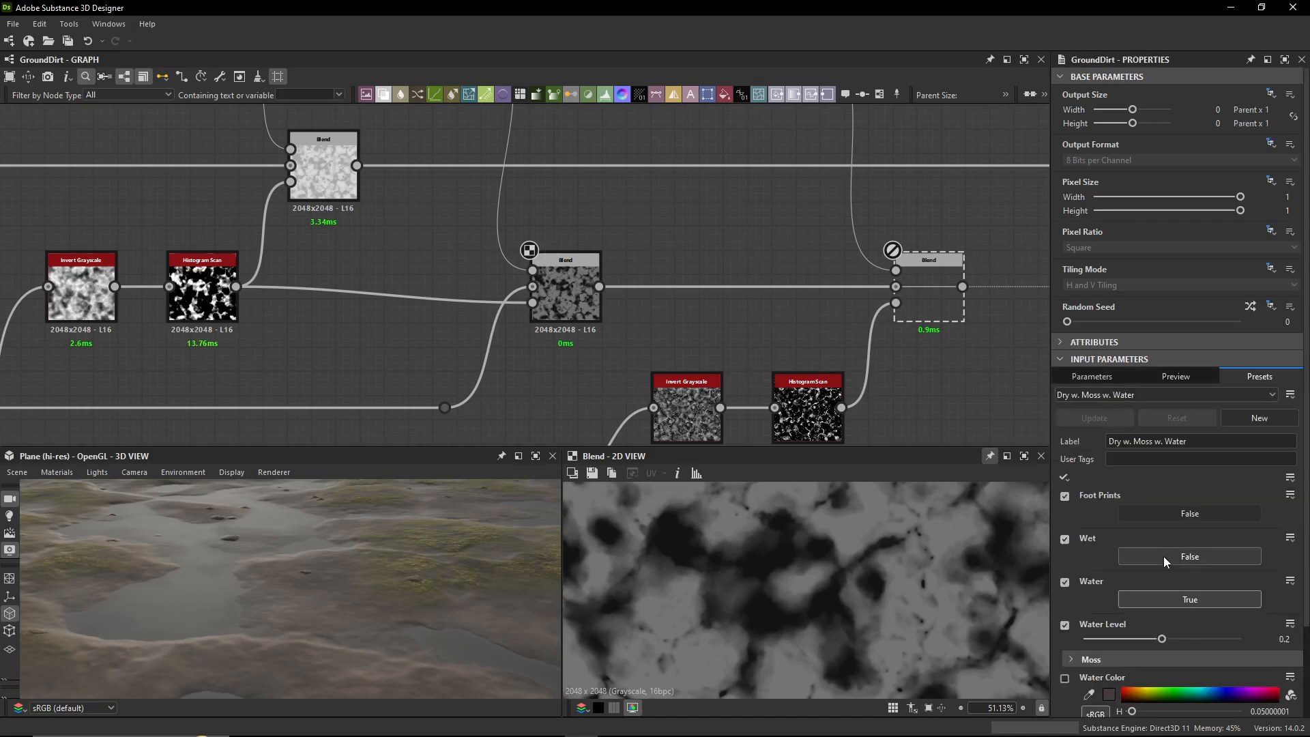
pyautogui.scroll(-8, 355, 573)
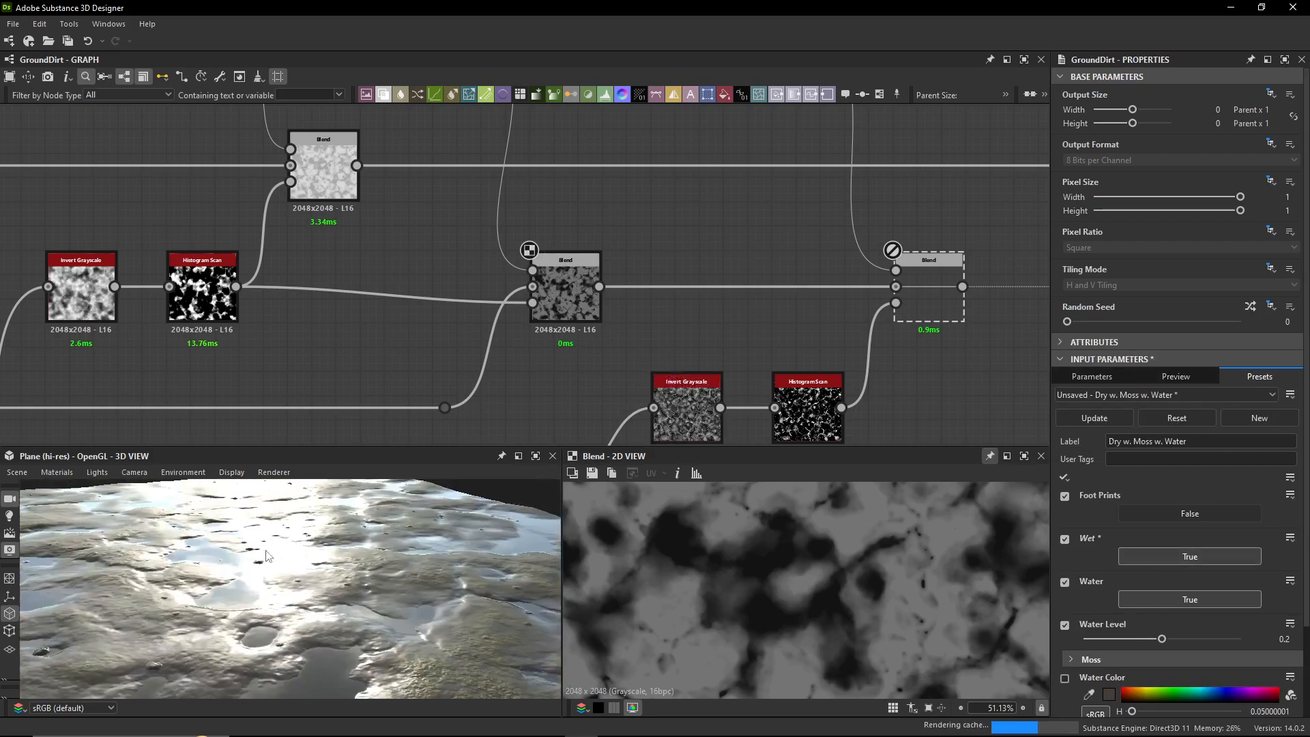
# - Preview the upper and lower Gradient Maps to compare the dry and wet roughness values
pyautogui.scroll(-3, 361, 330)
pyautogui.moveTo(424, 310); pyautogui.dragTo(600, 303, button='middle')
pyautogui.scroll(4, 600, 303)
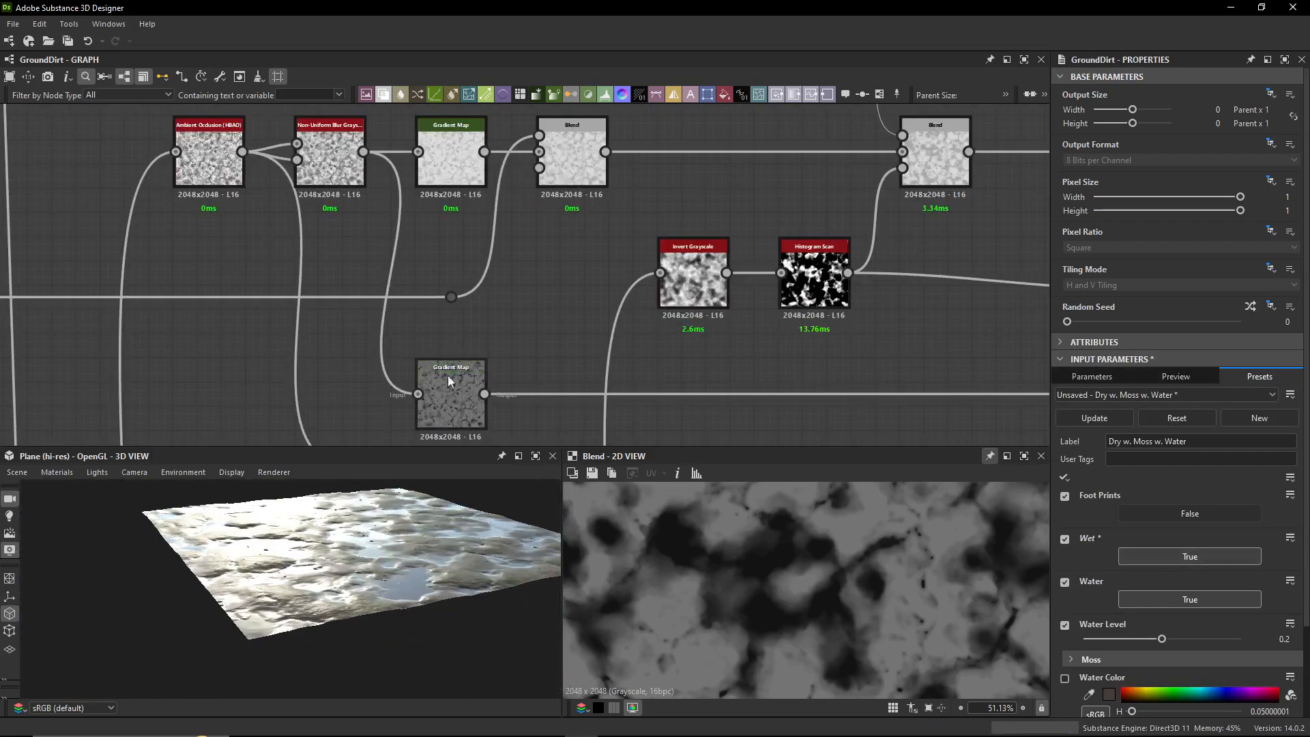
pyautogui.click(448, 389)
pyautogui.doubleClick(450, 154)
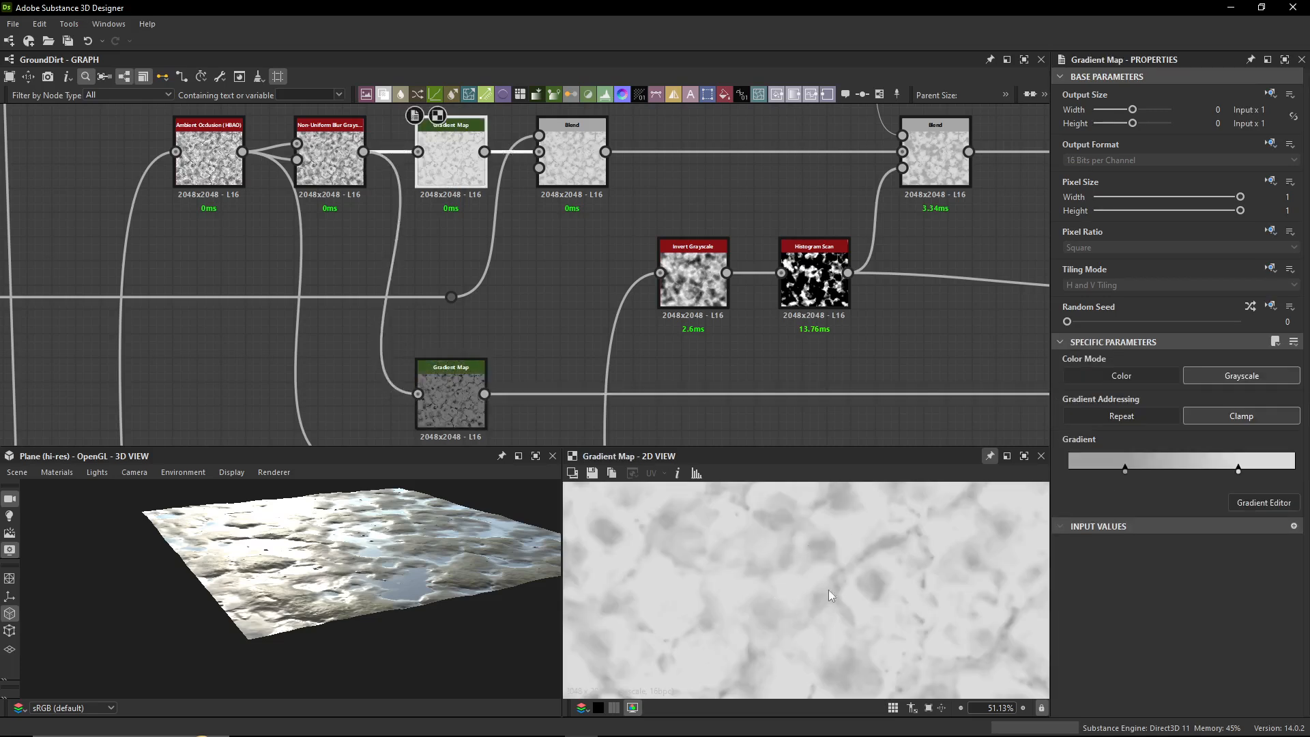
pyautogui.doubleClick(465, 409)
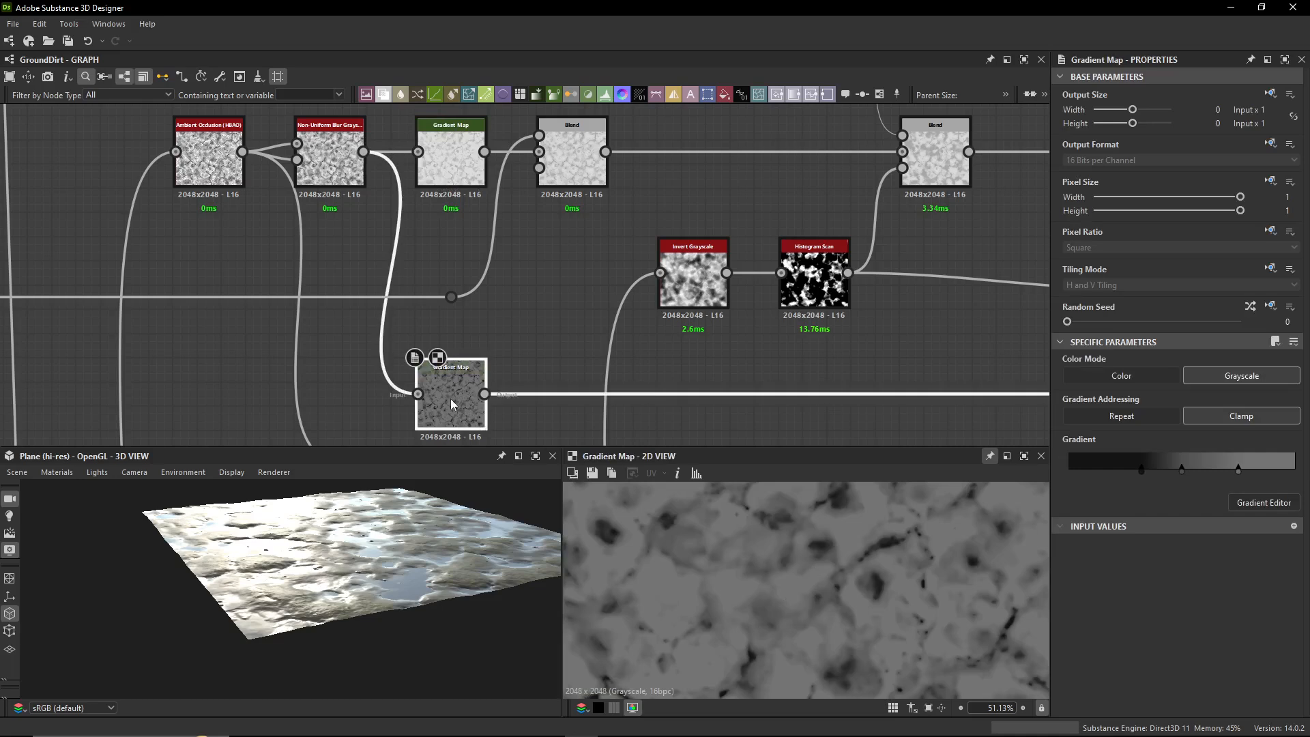
# - Follow the lower Gradient Map's output to the first wet Blend and preview the blended result
pyautogui.moveTo(571, 357); pyautogui.dragTo(438, 314, button='middle')
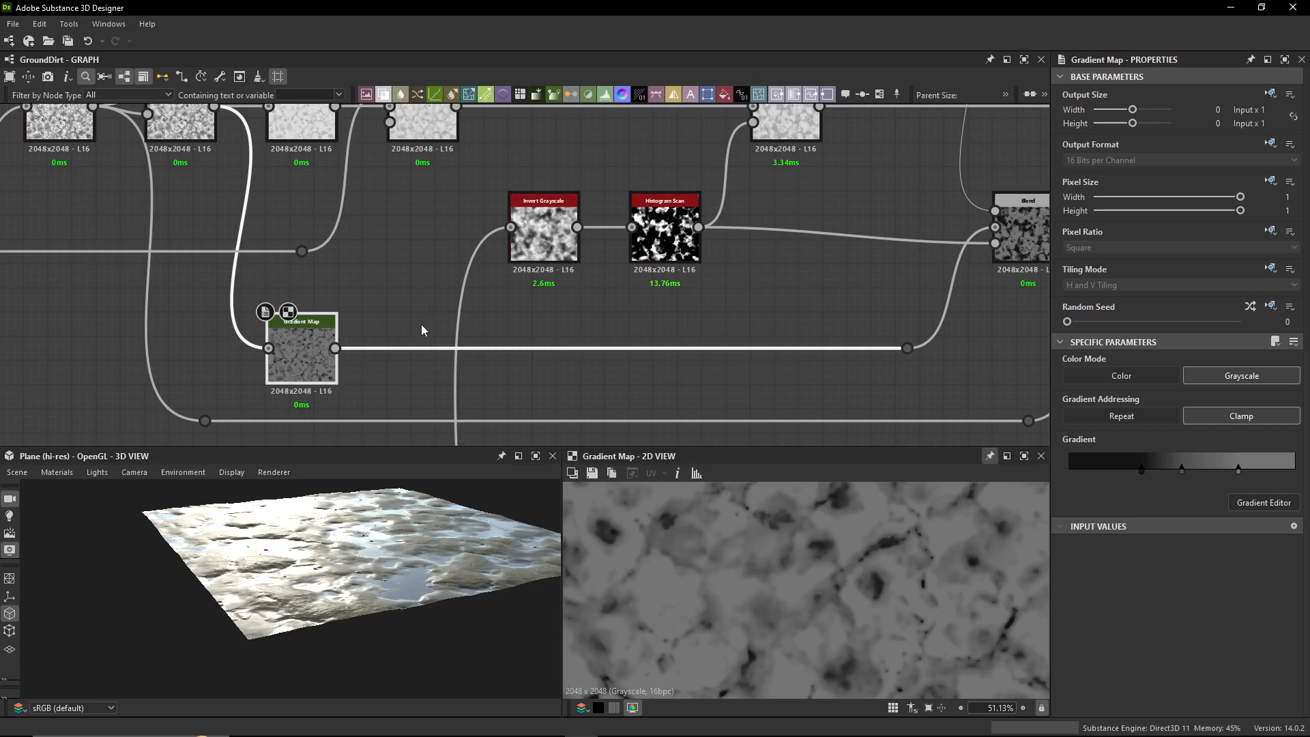
pyautogui.moveTo(664, 319); pyautogui.dragTo(492, 354, button='middle')
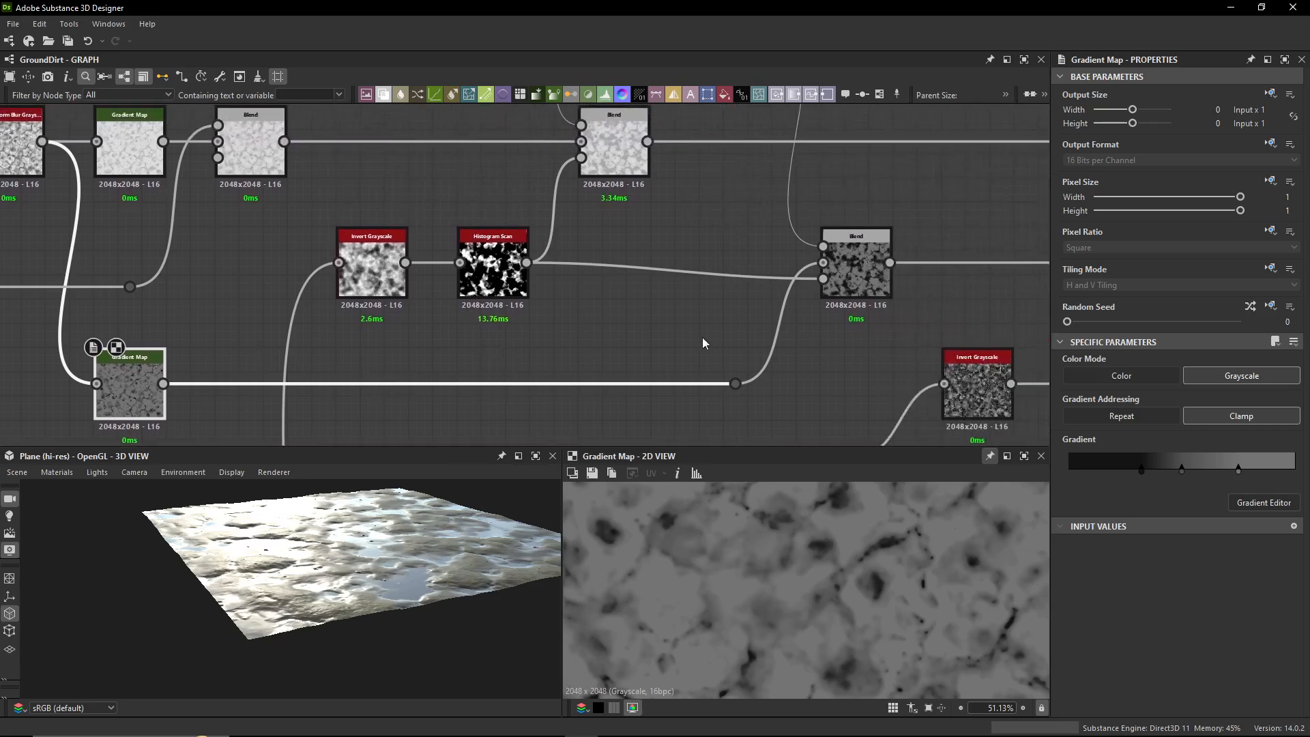
pyautogui.click(842, 275)
pyautogui.doubleClick(843, 276)
pyautogui.moveTo(843, 276); pyautogui.dragTo(657, 230, button='middle')
pyautogui.scroll(-3, 656, 229)
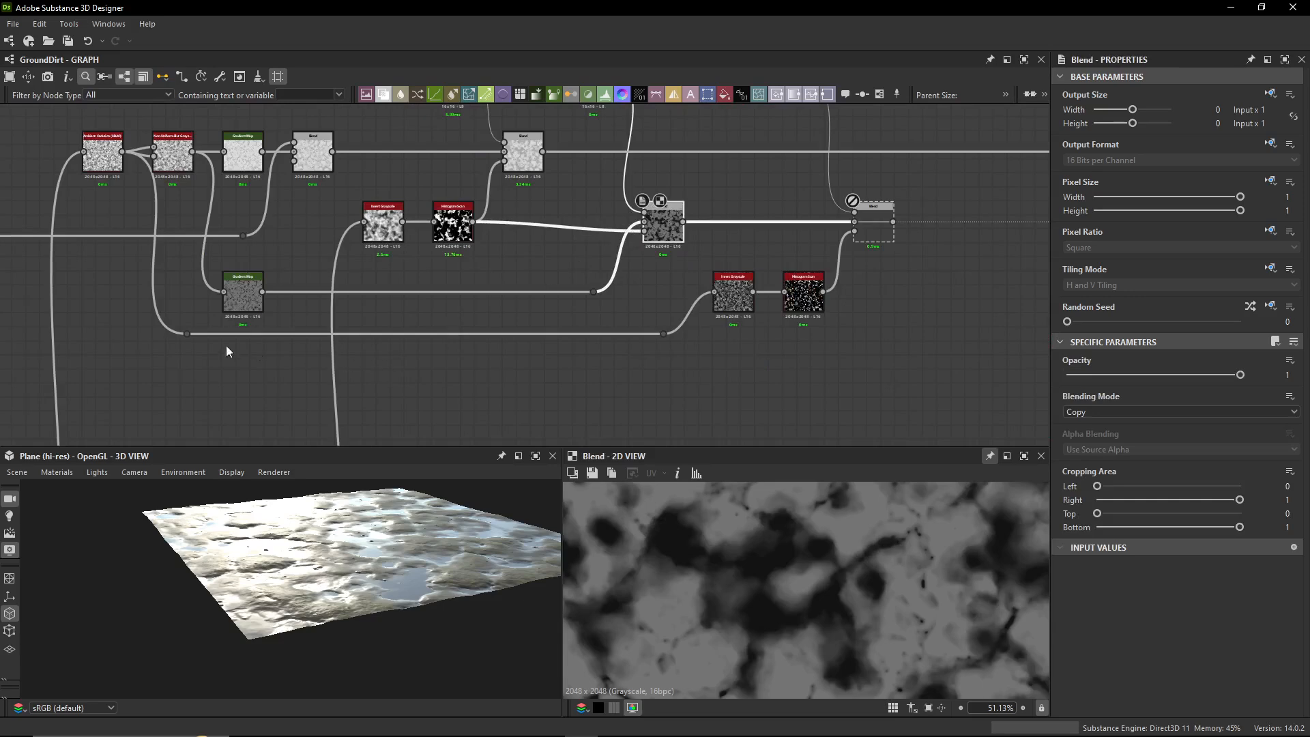
# - Trace the lower dotted connection through Invert Grayscale to the second Histogram Scan and examine its mask up close
pyautogui.scroll(3, 193, 350)
pyautogui.click(209, 334)
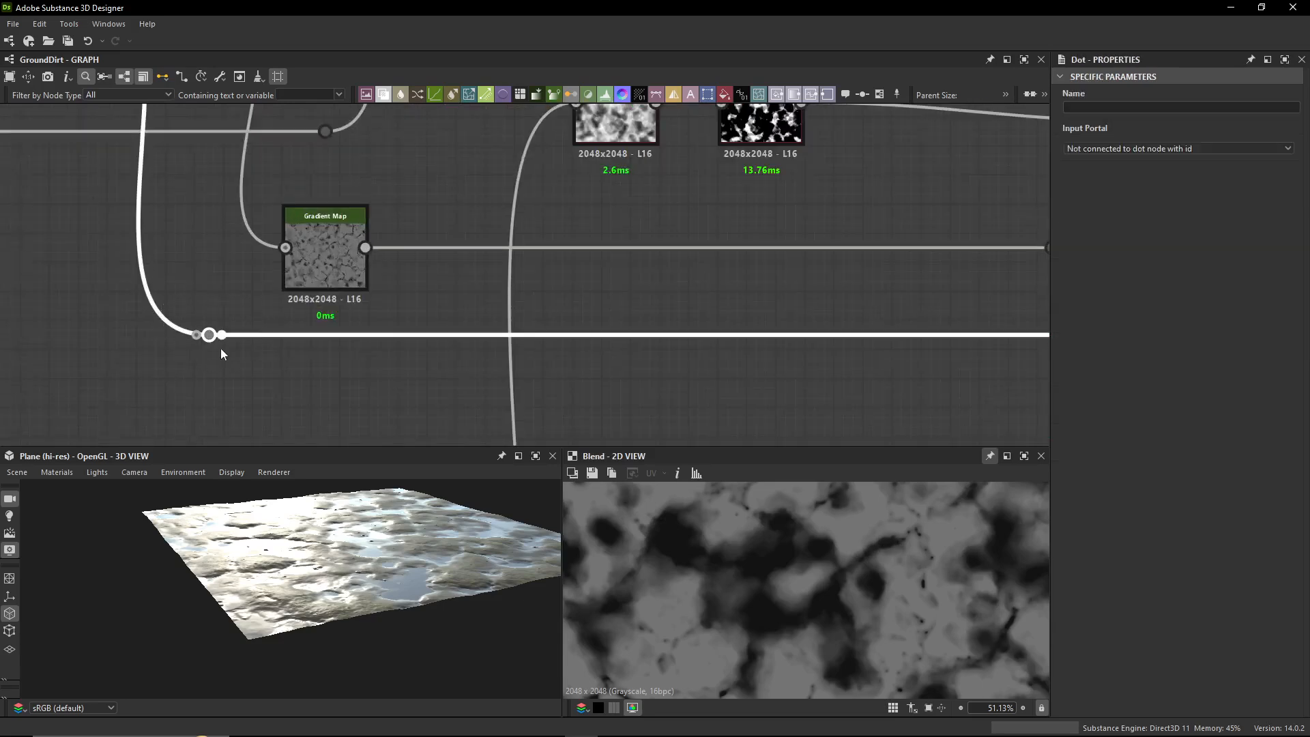
pyautogui.moveTo(785, 338); pyautogui.dragTo(602, 373, button='middle')
pyautogui.doubleClick(605, 294)
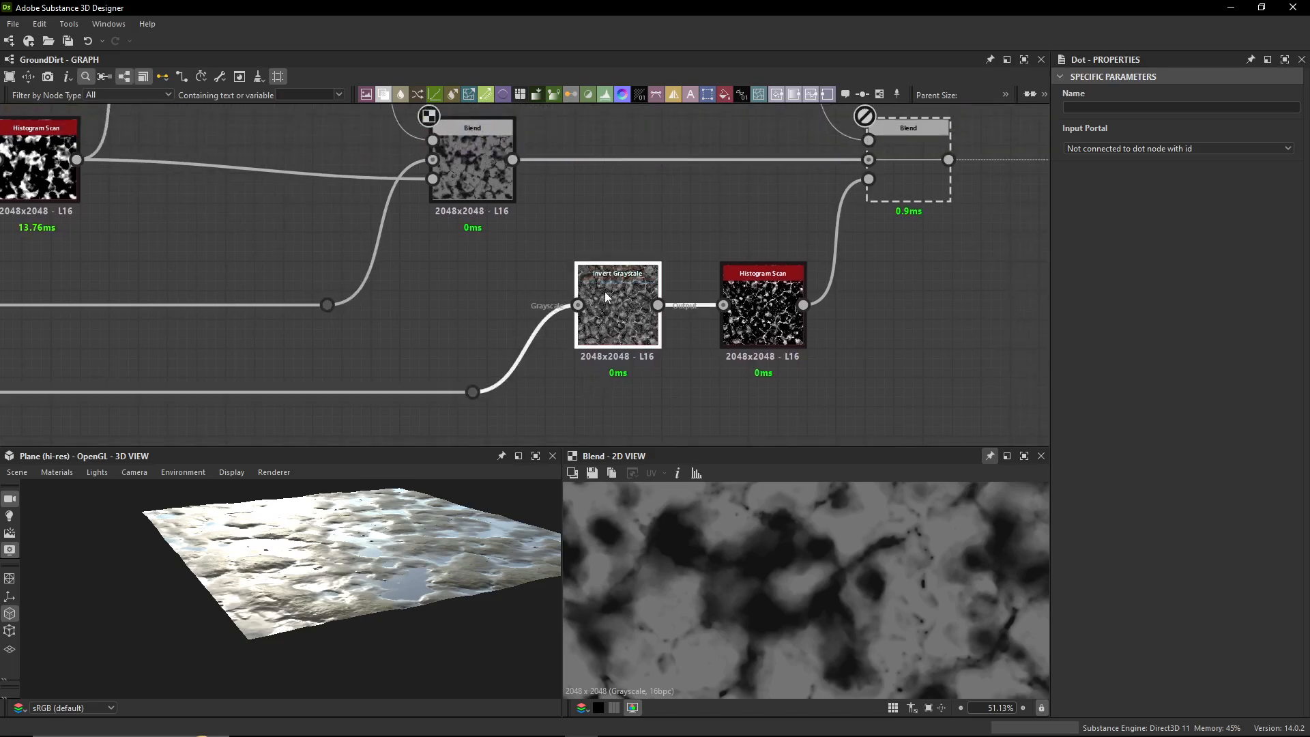
pyautogui.doubleClick(771, 308)
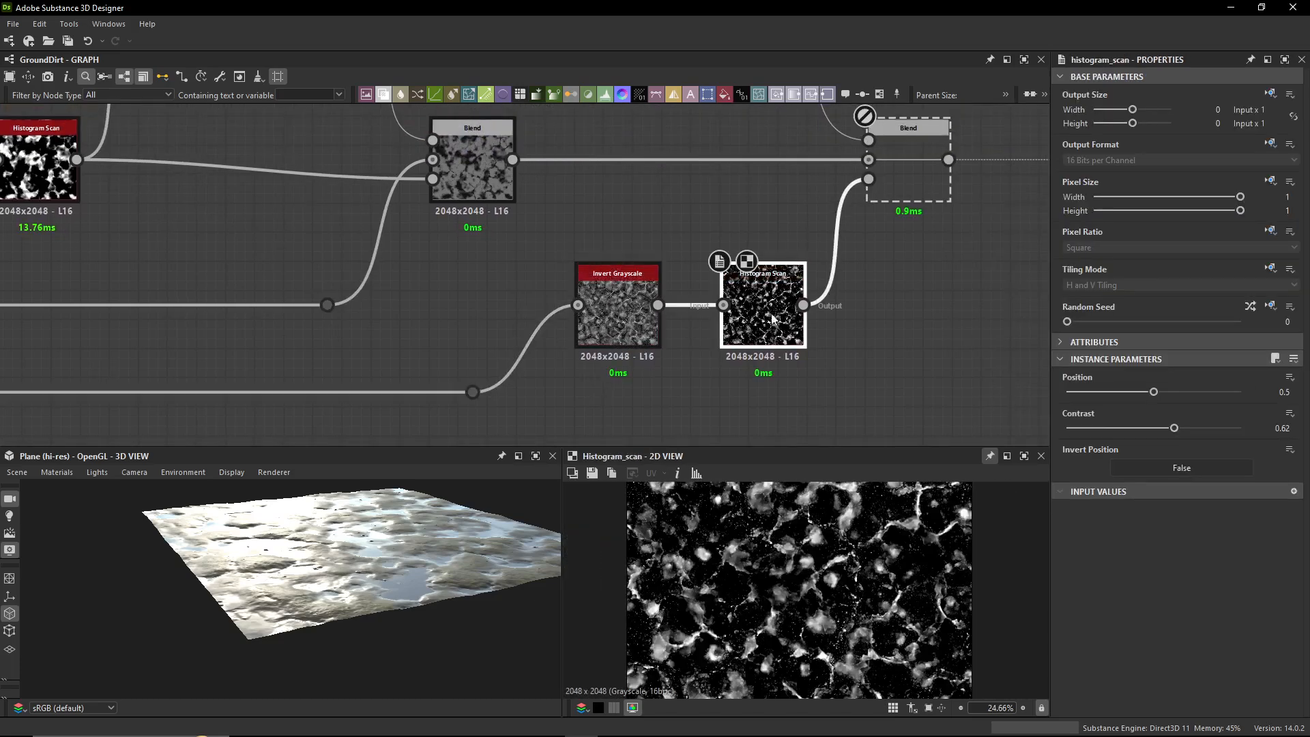
pyautogui.scroll(6, 698, 568)
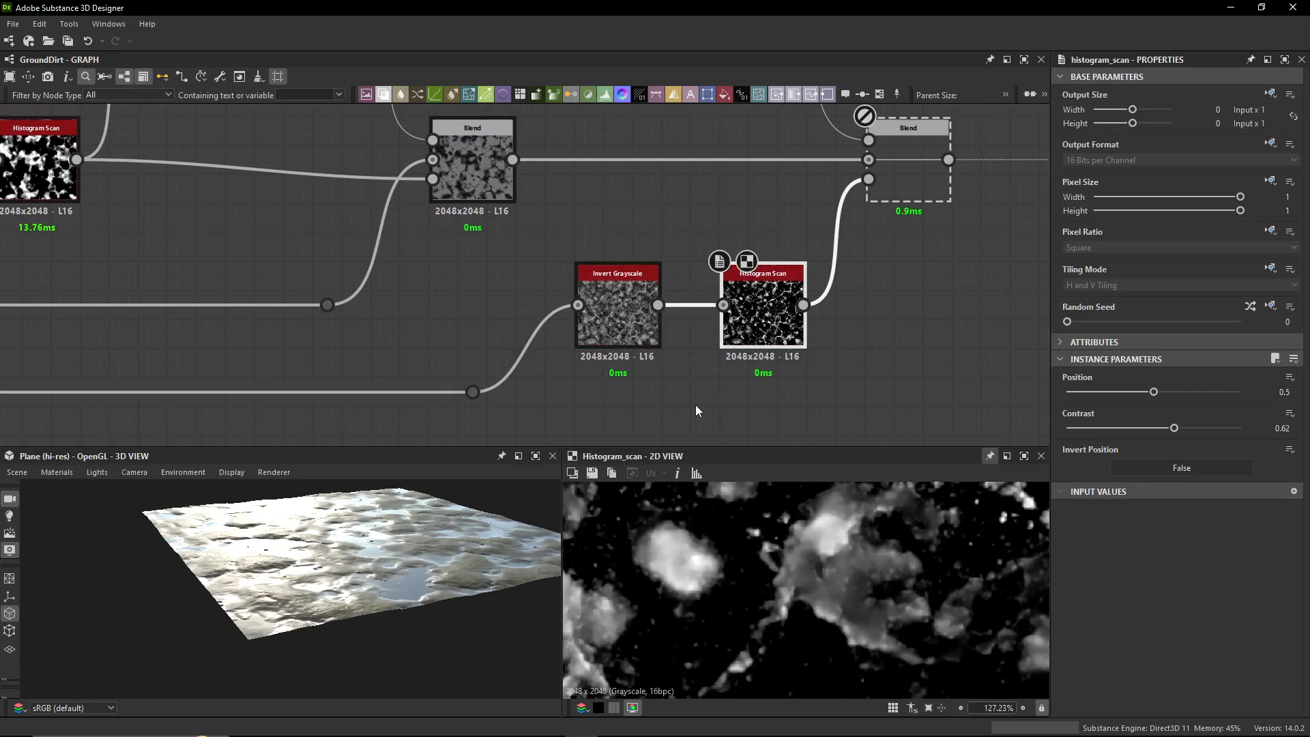
pyautogui.moveTo(398, 256); pyautogui.dragTo(458, 277, button='middle')
pyautogui.scroll(-6, 778, 563)
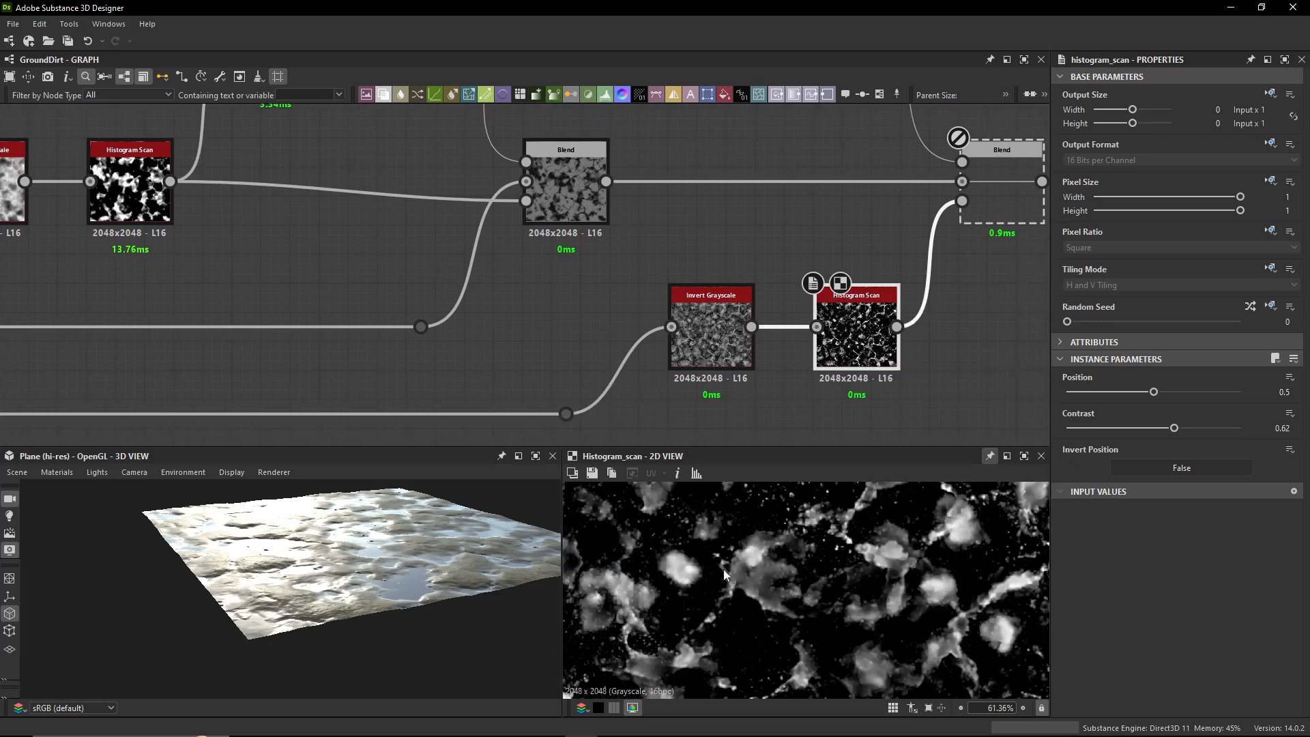
# - Enable and preview the second wet Blend, and check the wet surface up close in the 3D view
pyautogui.moveTo(742, 223); pyautogui.dragTo(427, 333, button='middle')
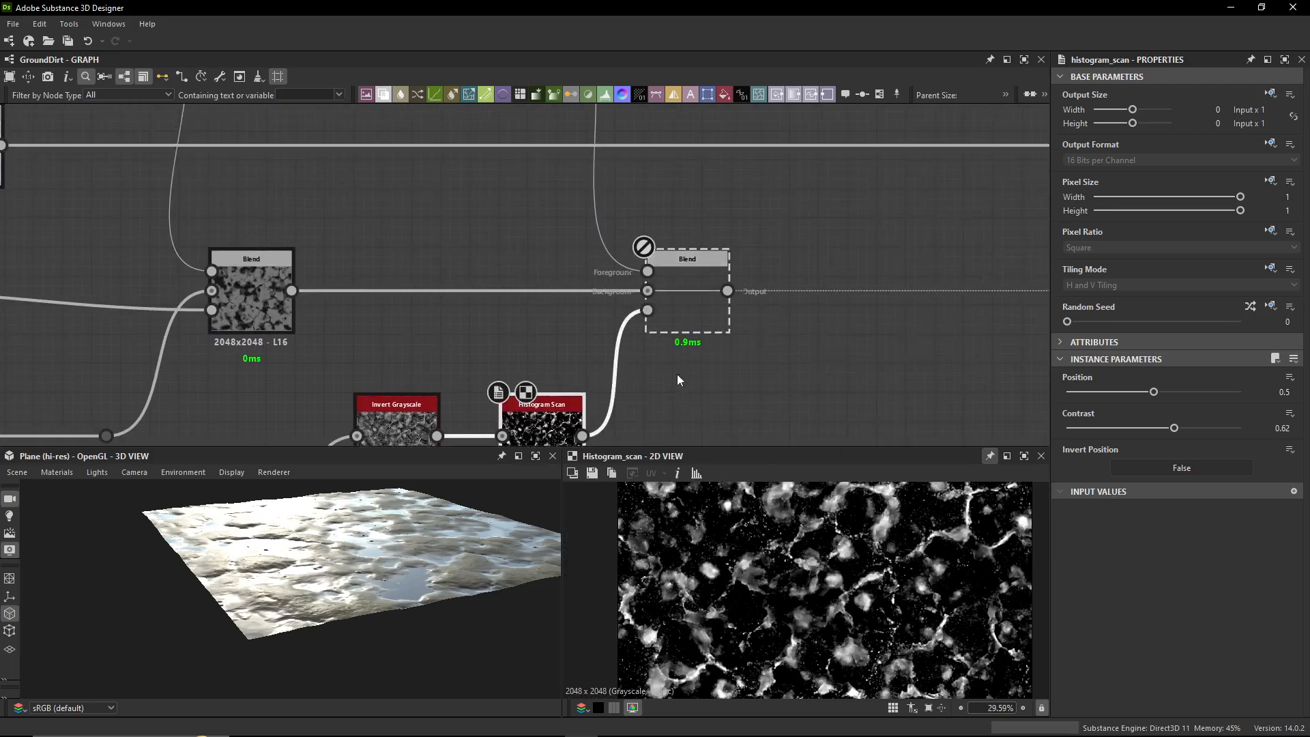
pyautogui.doubleClick(695, 311)
pyautogui.hotkey('shift', 'd')
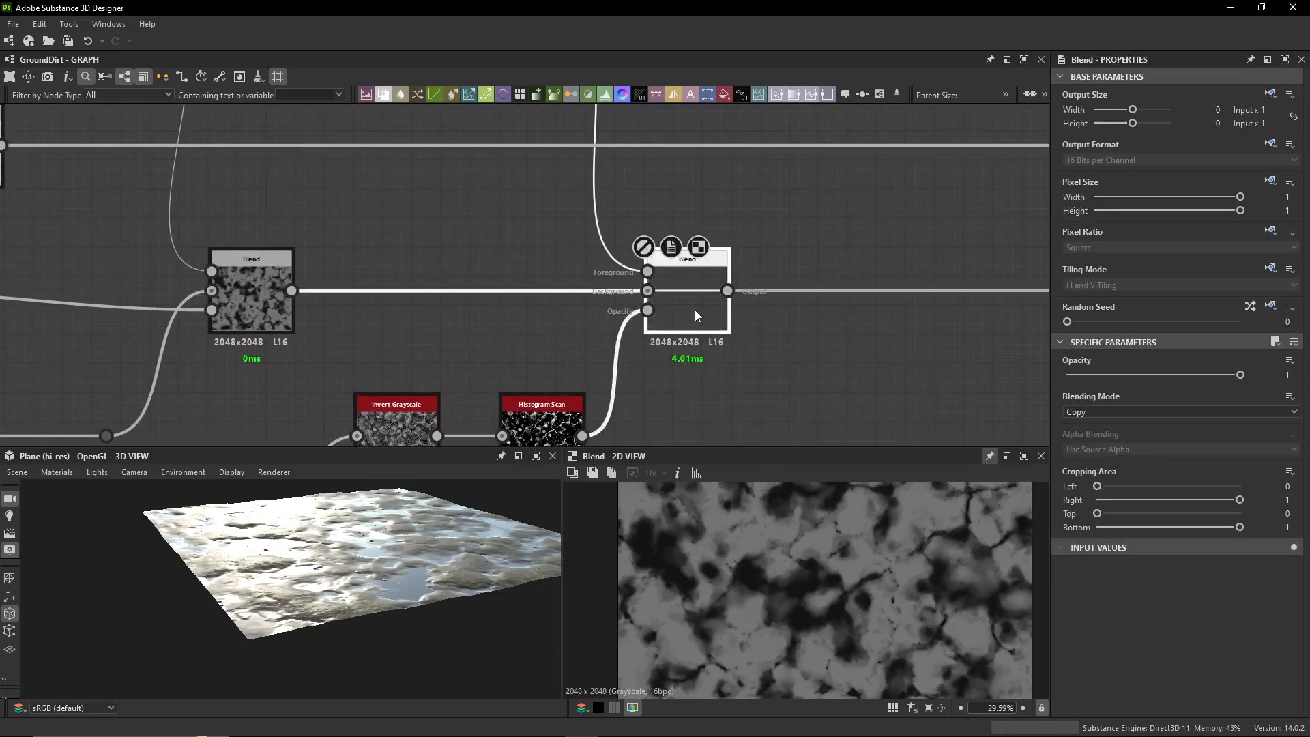
pyautogui.hotkey('shift', 'd')
pyautogui.moveTo(402, 546); pyautogui.dragTo(359, 595)
pyautogui.scroll(4, 359, 595)
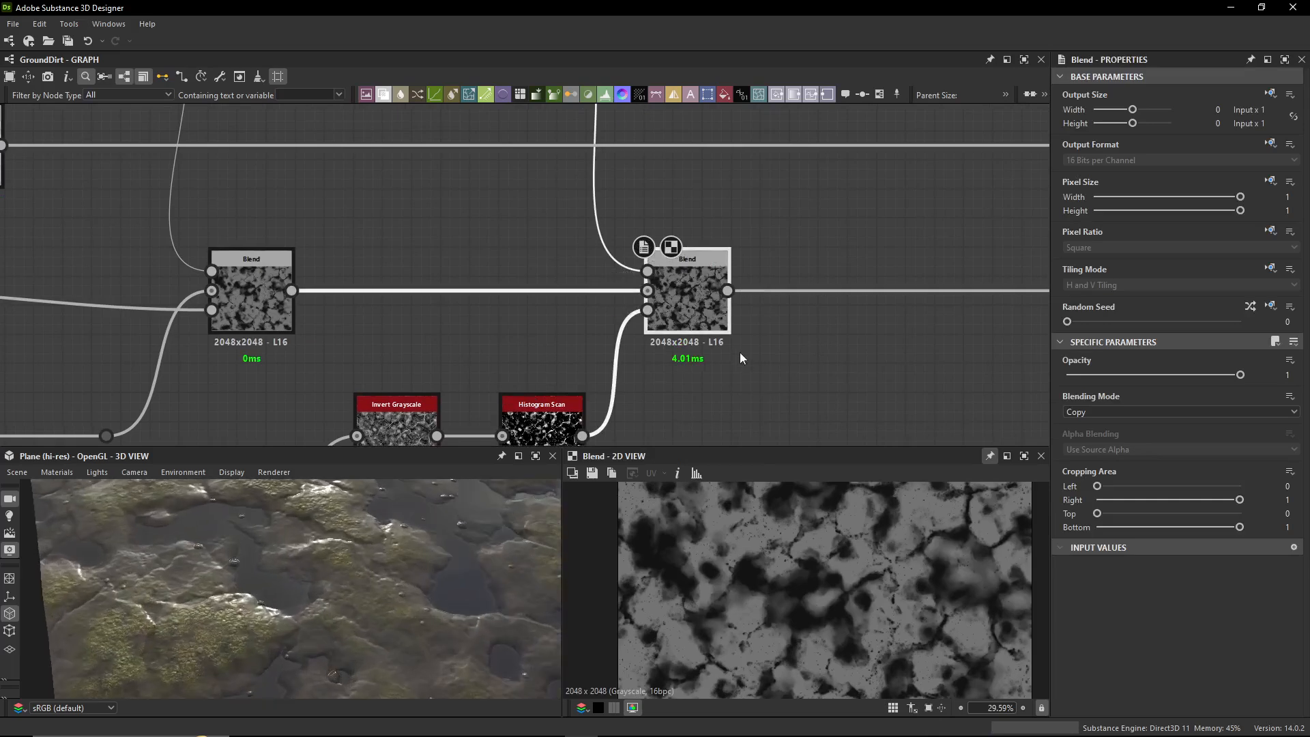
# - Trace the second wet Blend's foreground back to the dark Uniform Color and inspect its parameters
pyautogui.scroll(-2, 678, 213)
pyautogui.moveTo(678, 213); pyautogui.dragTo(687, 361, button='middle')
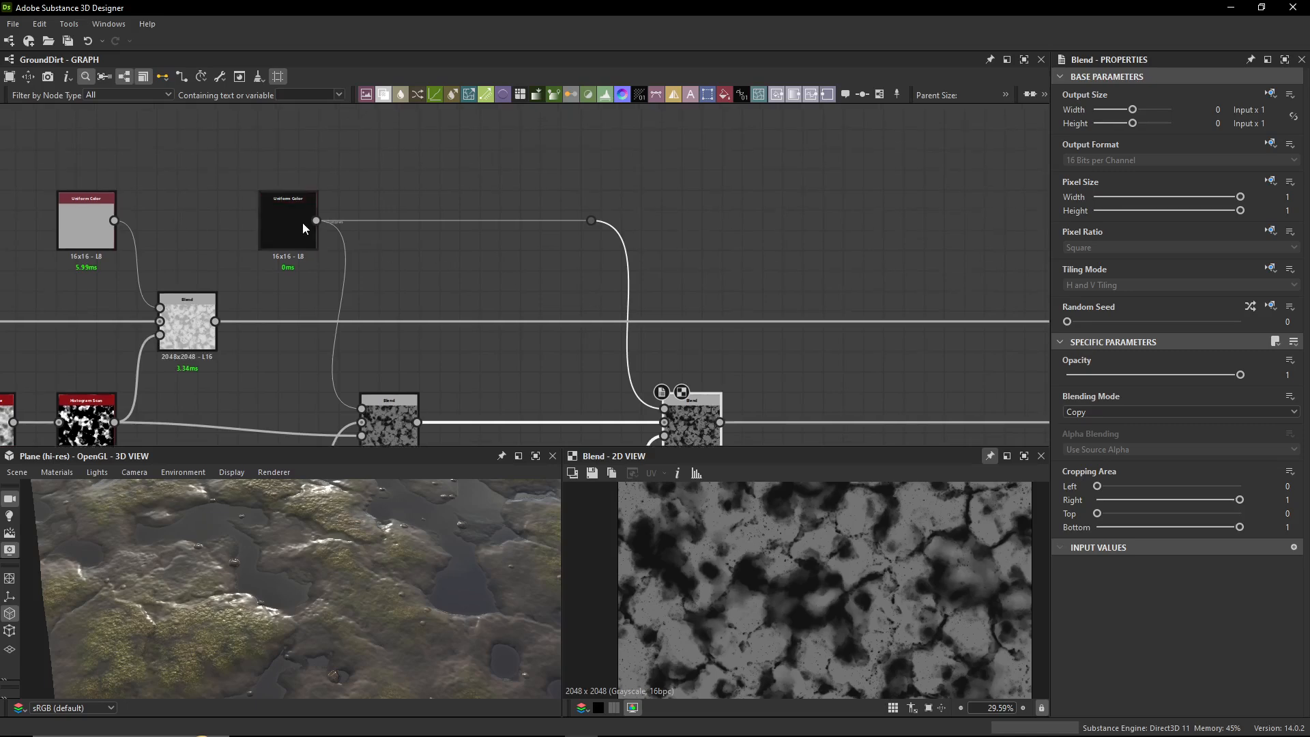
pyautogui.doubleClick(300, 222)
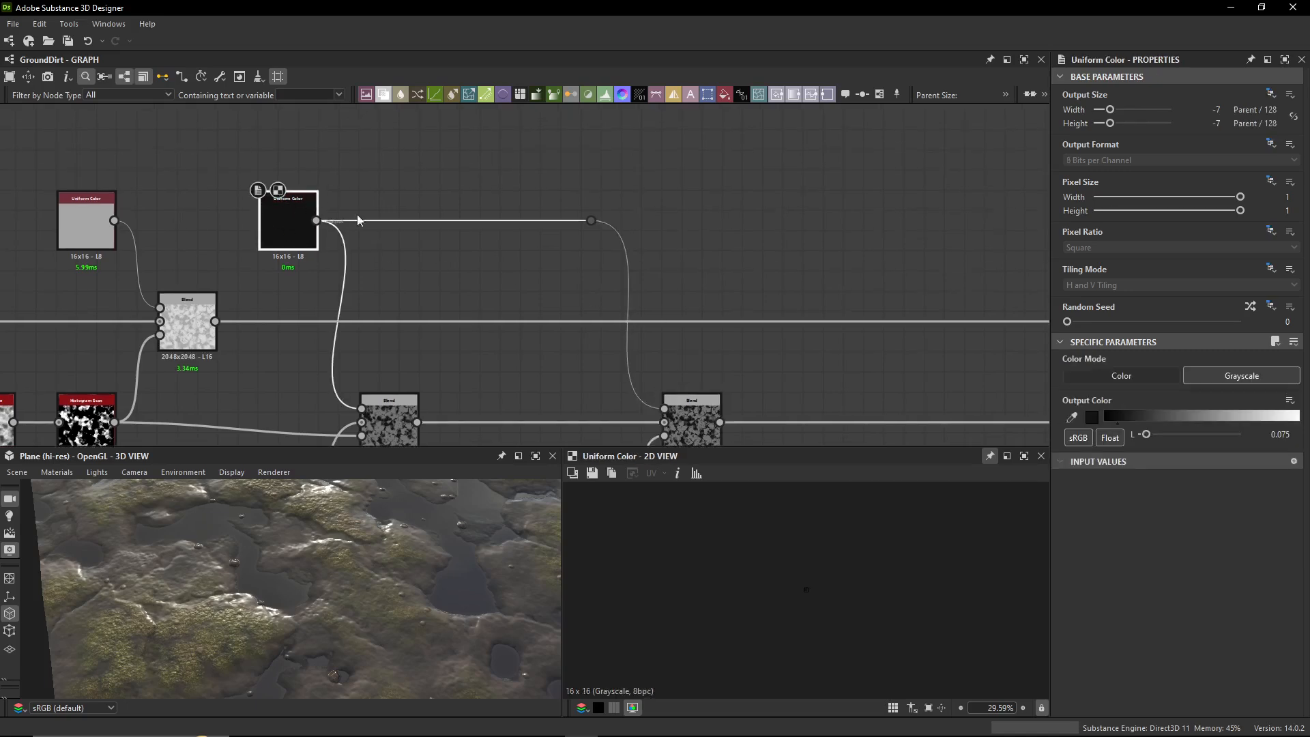
# - Follow the second wet Blend's output to the Wet Switch and examine the Switch Grayscale node's inputs
pyautogui.scroll(-1, 471, 293)
pyautogui.moveTo(588, 329); pyautogui.dragTo(563, 232, button='middle')
pyautogui.doubleClick(629, 305)
pyautogui.moveTo(790, 252); pyautogui.dragTo(311, 253, button='middle')
pyautogui.moveTo(782, 212); pyautogui.dragTo(651, 217, button='middle')
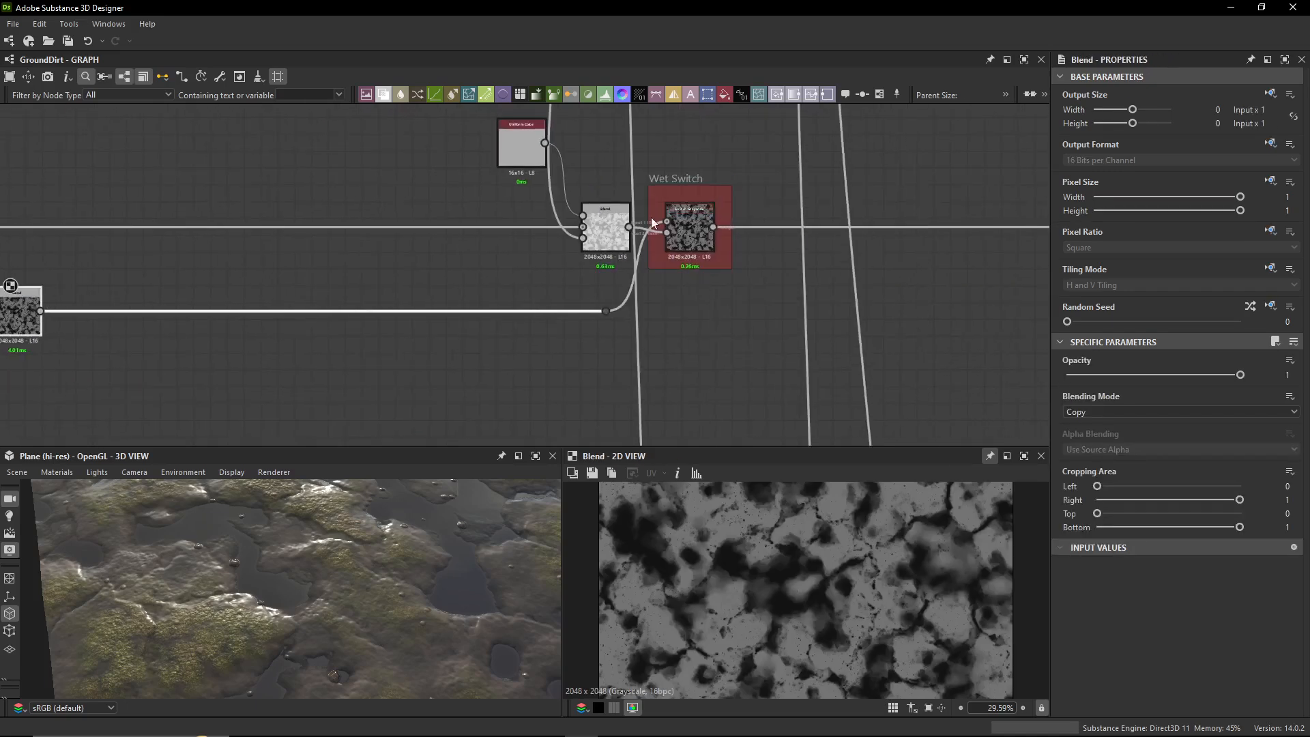
pyautogui.scroll(2, 664, 209)
pyautogui.scroll(-3, 665, 209)
pyautogui.moveTo(792, 188); pyautogui.dragTo(693, 208, button='middle')
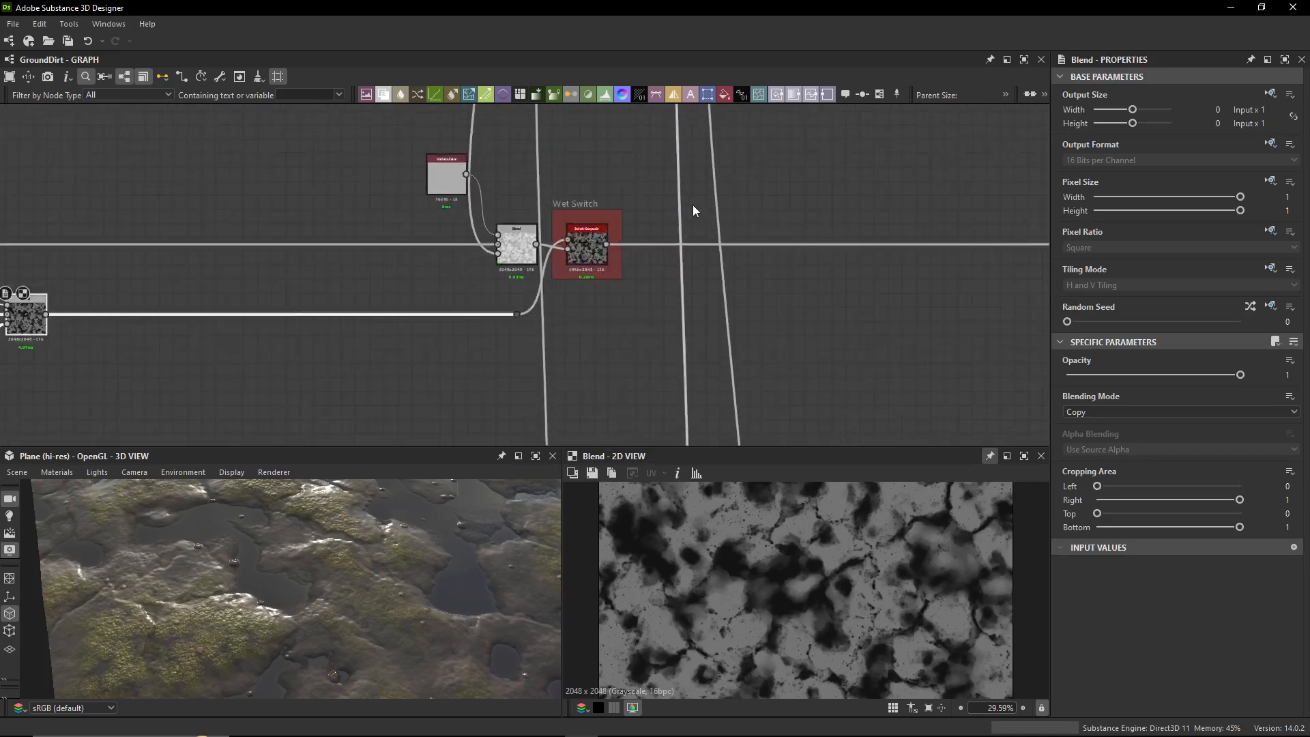
pyautogui.scroll(5, 600, 233)
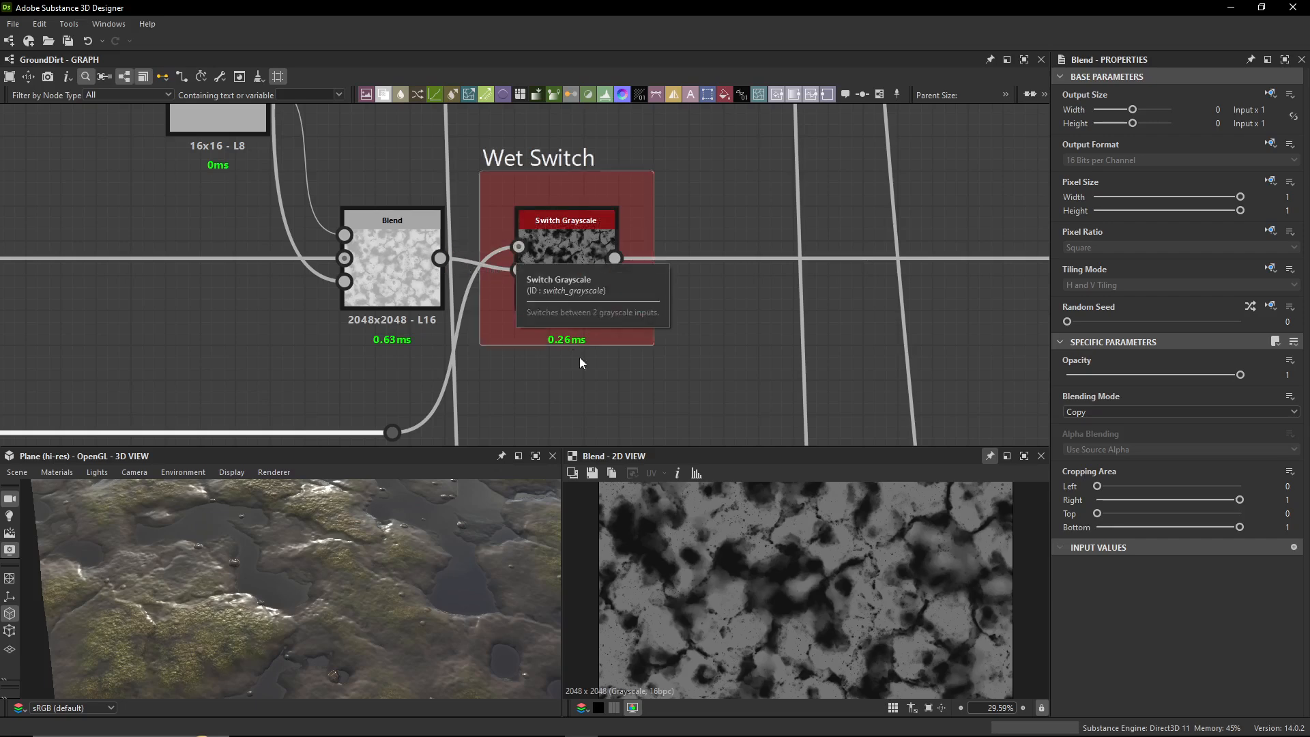
pyautogui.moveTo(591, 399); pyautogui.dragTo(638, 352, button='middle')
# - Set the graph's Wet input parameter to False and check the dry surface in the 3D view
pyautogui.doubleClick(639, 351)
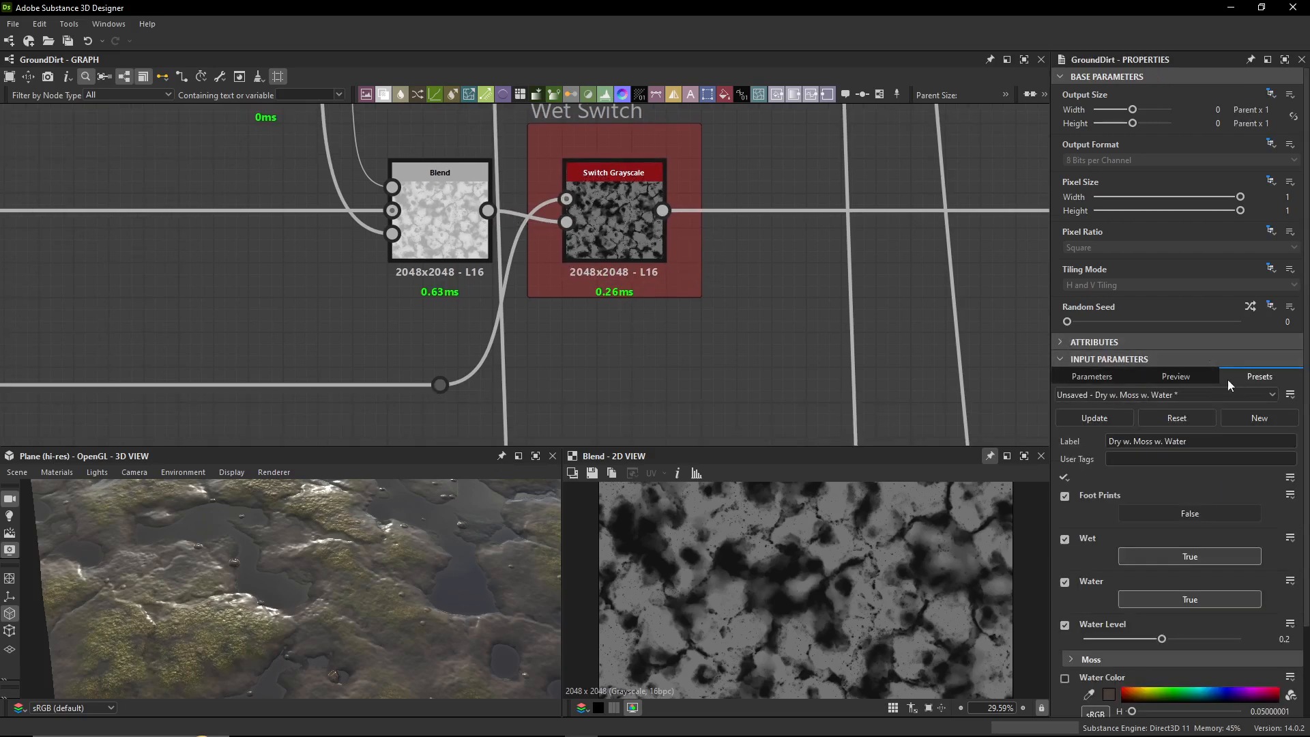
pyautogui.click(1170, 552)
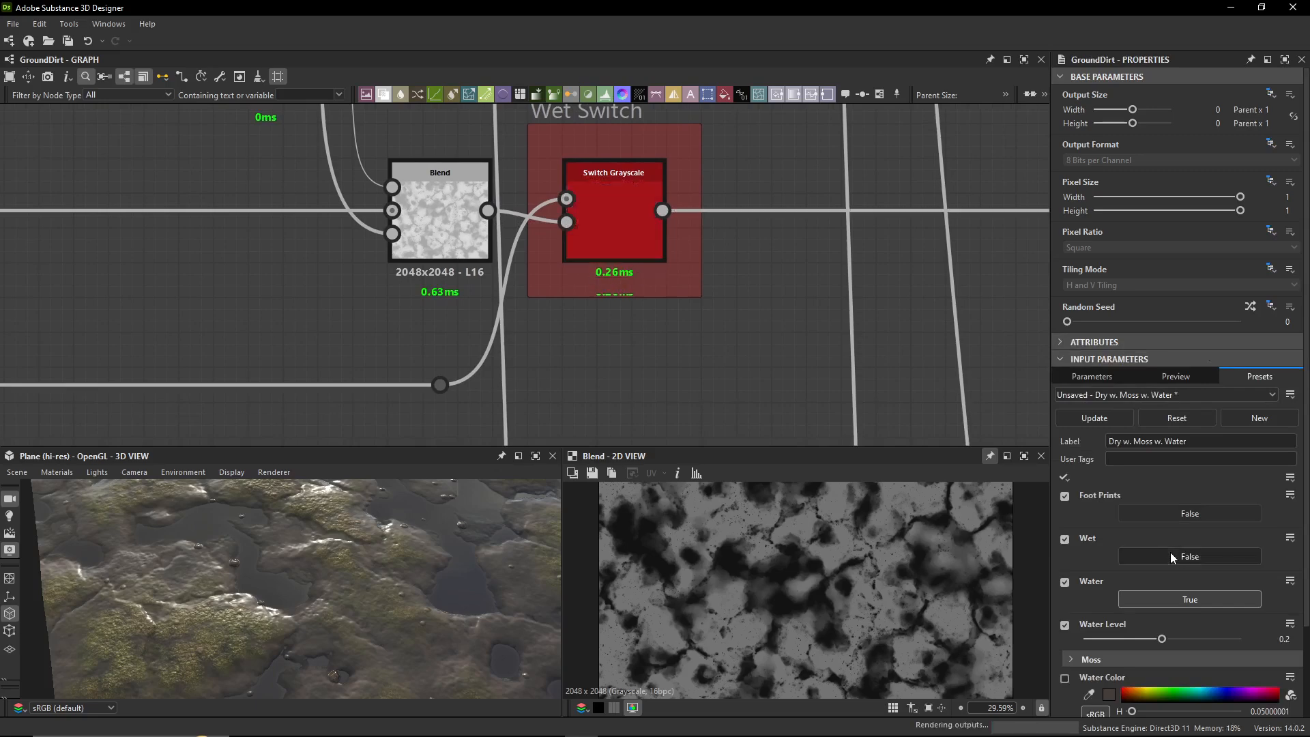
pyautogui.moveTo(411, 574); pyautogui.dragTo(386, 551)
# - Survey the overall graph layout around the roughness branch and return to the Wet Switch
pyautogui.scroll(-8, 494, 266)
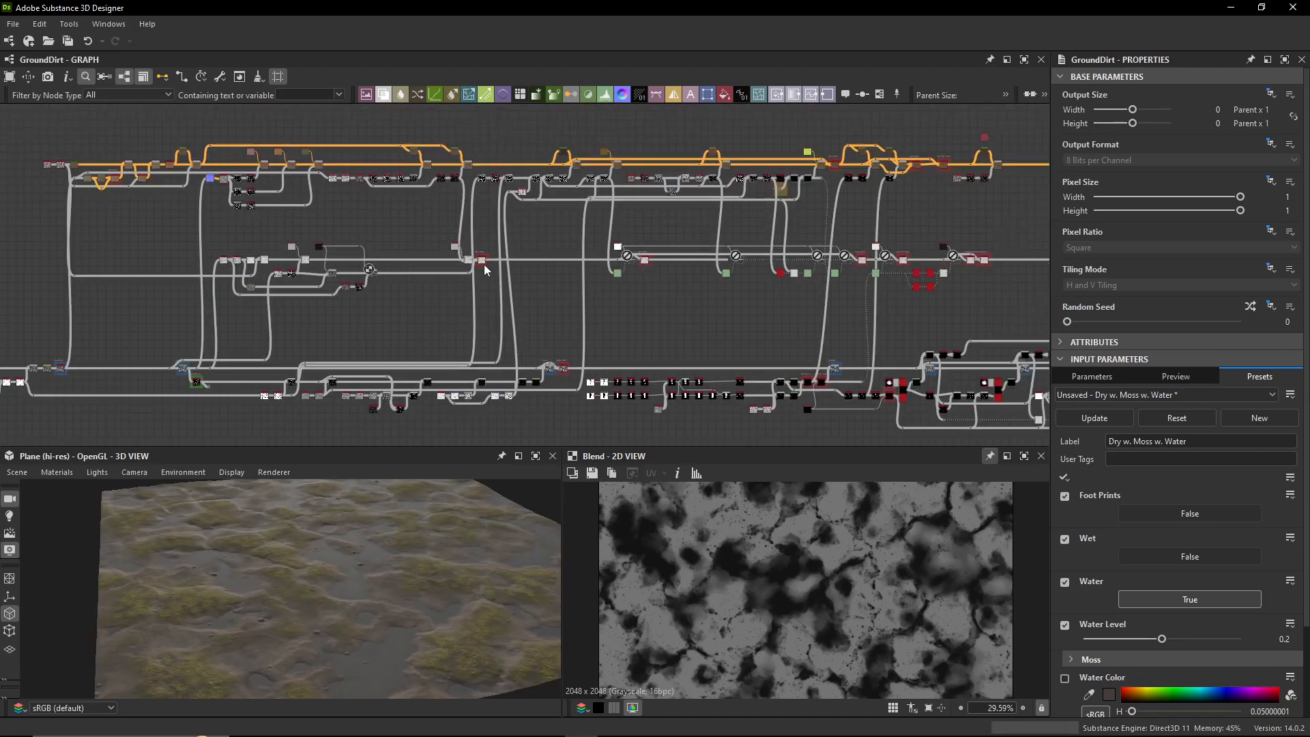
pyautogui.scroll(3, 494, 265)
pyautogui.scroll(-6, 578, 309)
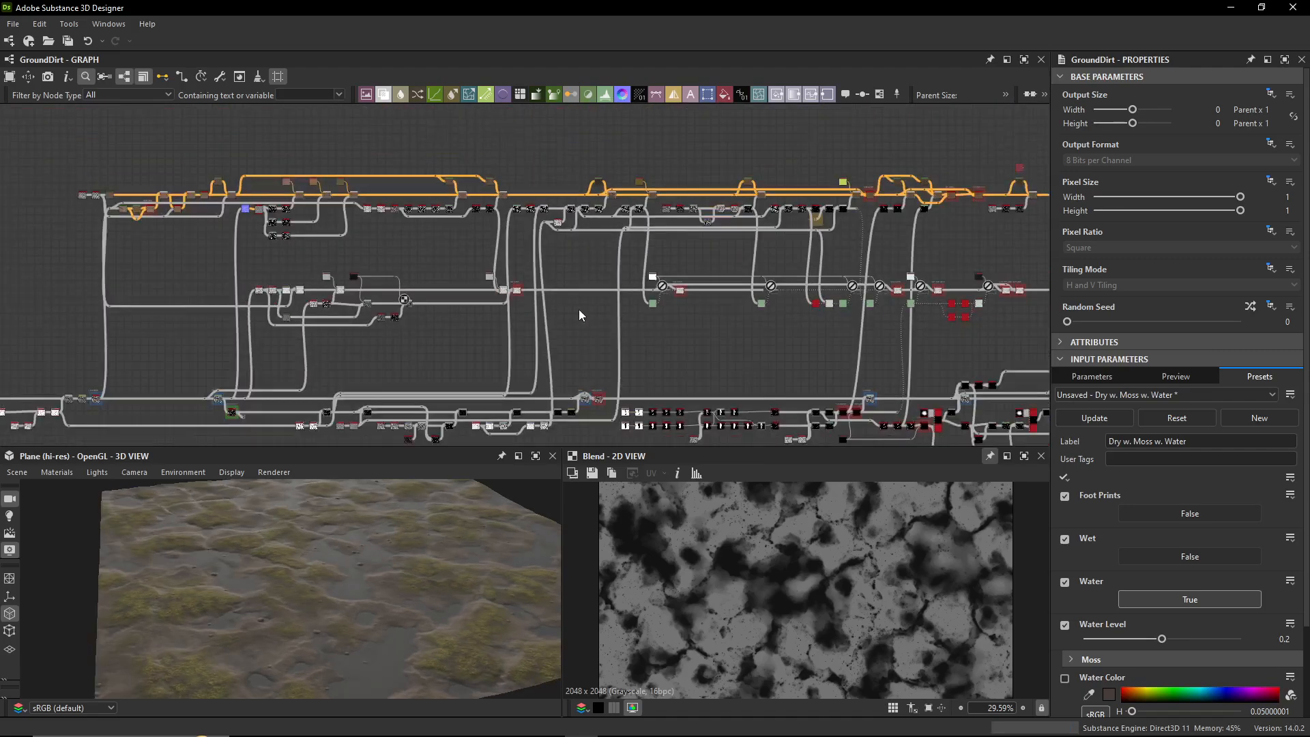
pyautogui.moveTo(318, 308); pyautogui.dragTo(492, 294, button='middle')
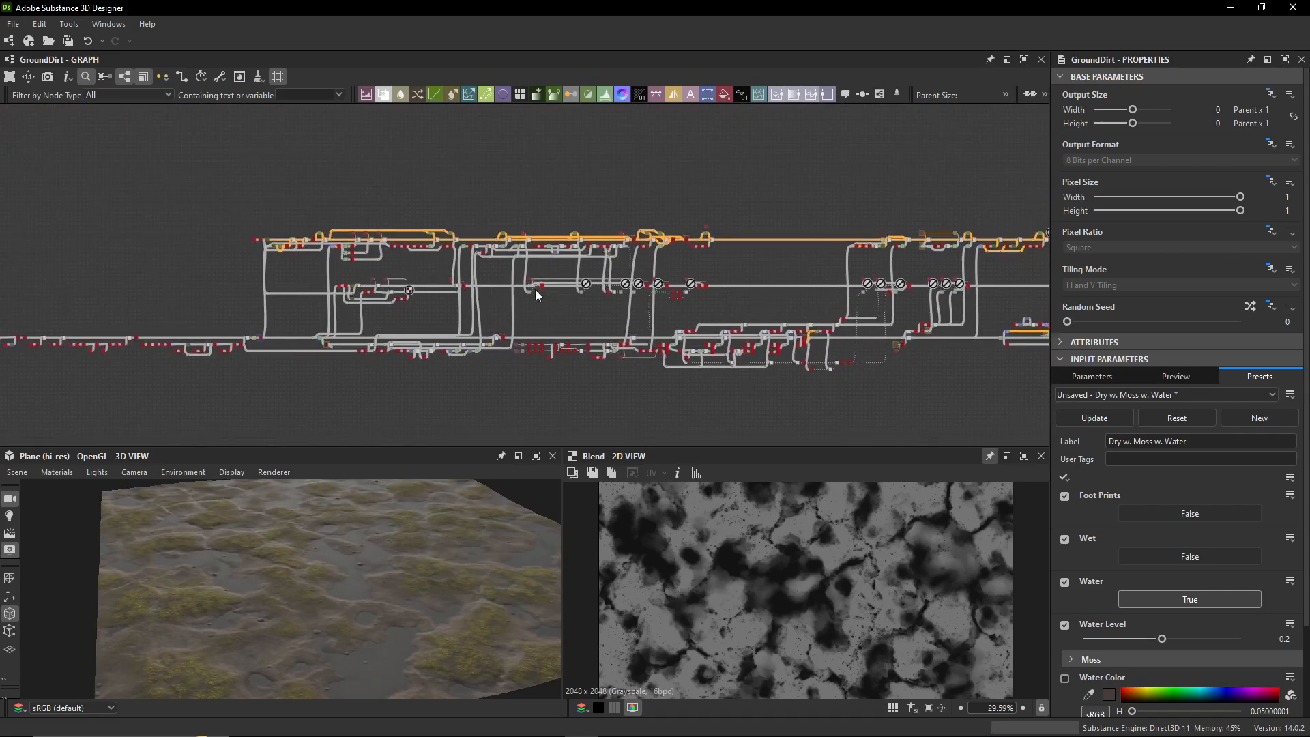
pyautogui.scroll(6, 515, 281)
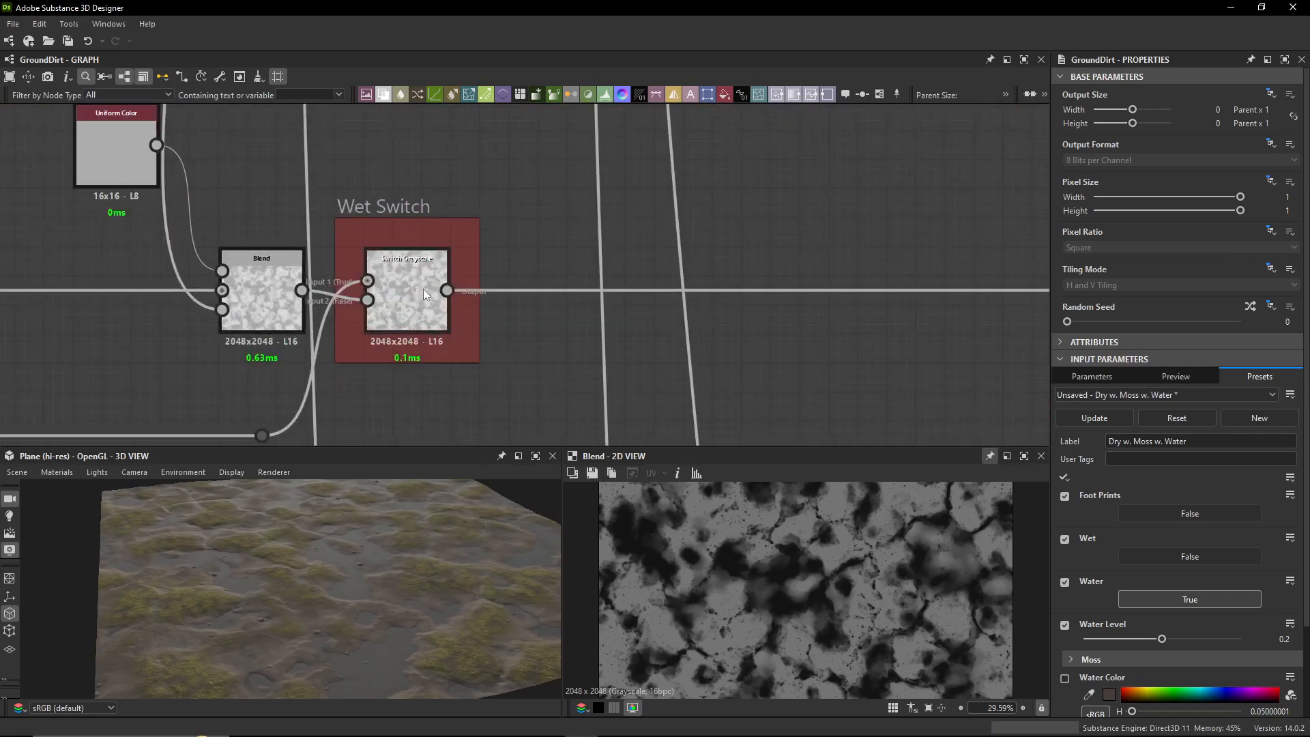
# - Enable and preview the disabled Blend that feeds the next Wet Switch along the roughness branch
pyautogui.moveTo(650, 273); pyautogui.dragTo(102, 273, button='middle')
pyautogui.moveTo(648, 247); pyautogui.dragTo(19, 264, button='middle')
pyautogui.moveTo(855, 299); pyautogui.dragTo(479, 295, button='middle')
pyautogui.moveTo(485, 261); pyautogui.dragTo(459, 334)
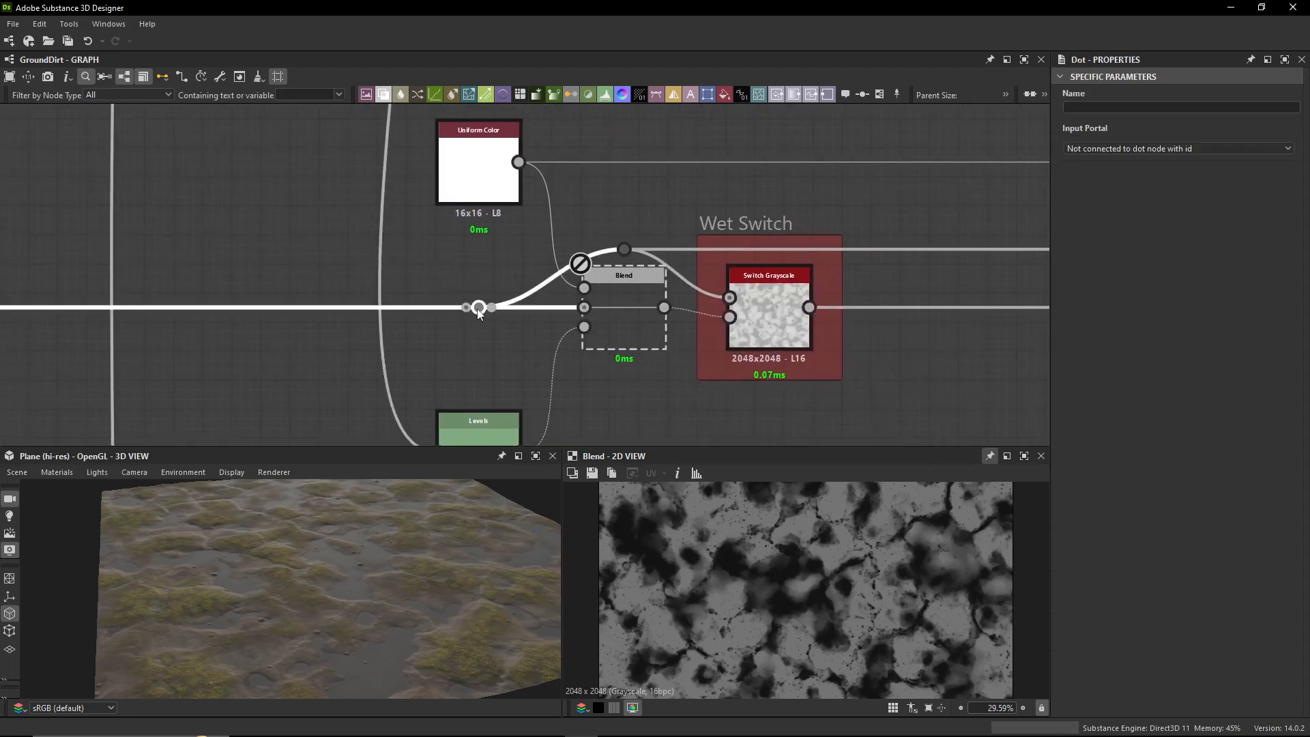
pyautogui.click(649, 304)
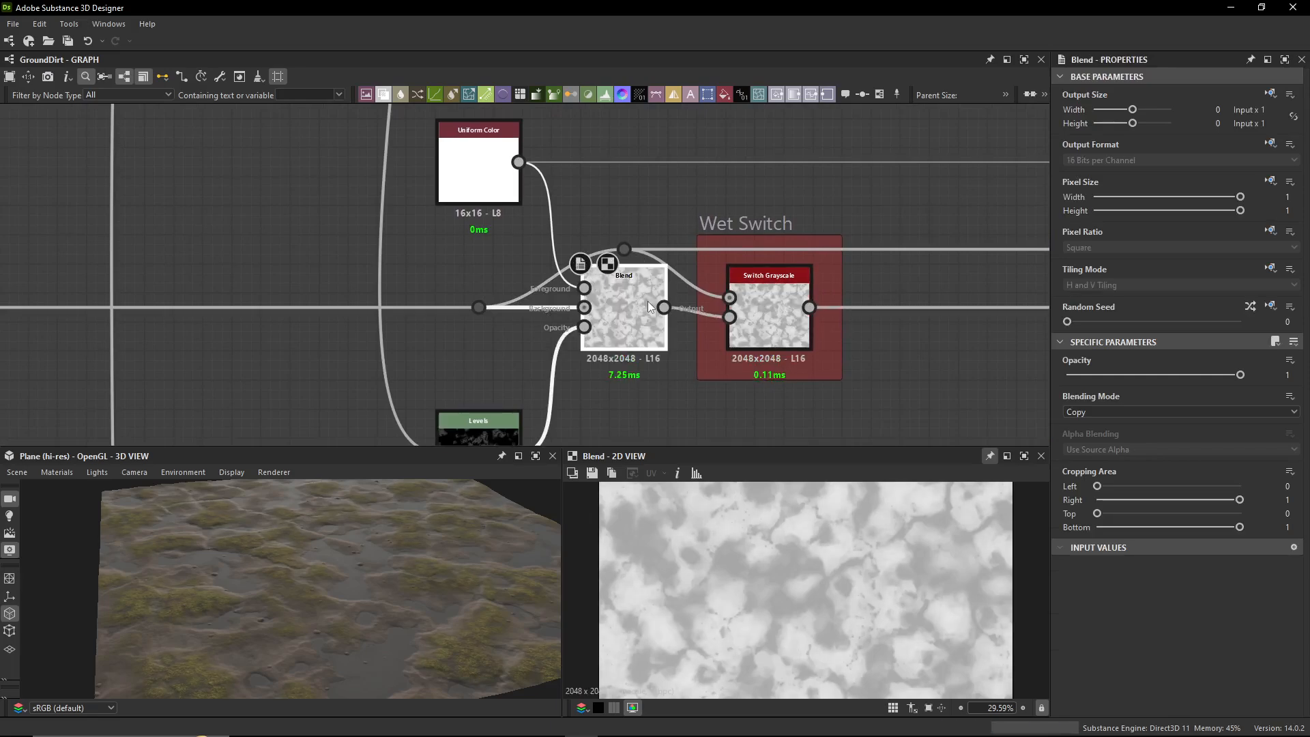
pyautogui.moveTo(648, 301); pyautogui.dragTo(656, 238, button='middle')
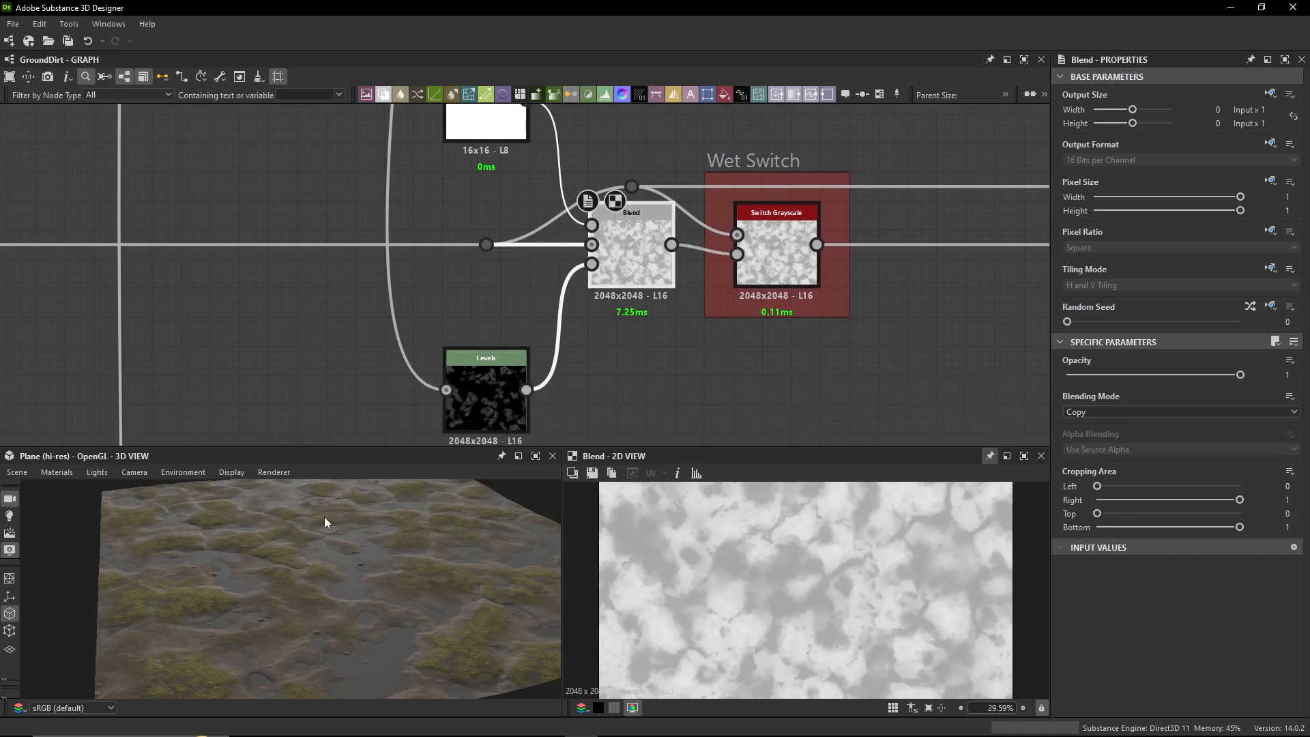
# - Inspect the surface up close in 3D and examine the Levels mask and white Uniform Color feeding the Blend before the Wet Switch
pyautogui.scroll(4, 275, 533)
pyautogui.moveTo(308, 554); pyautogui.dragTo(312, 524)
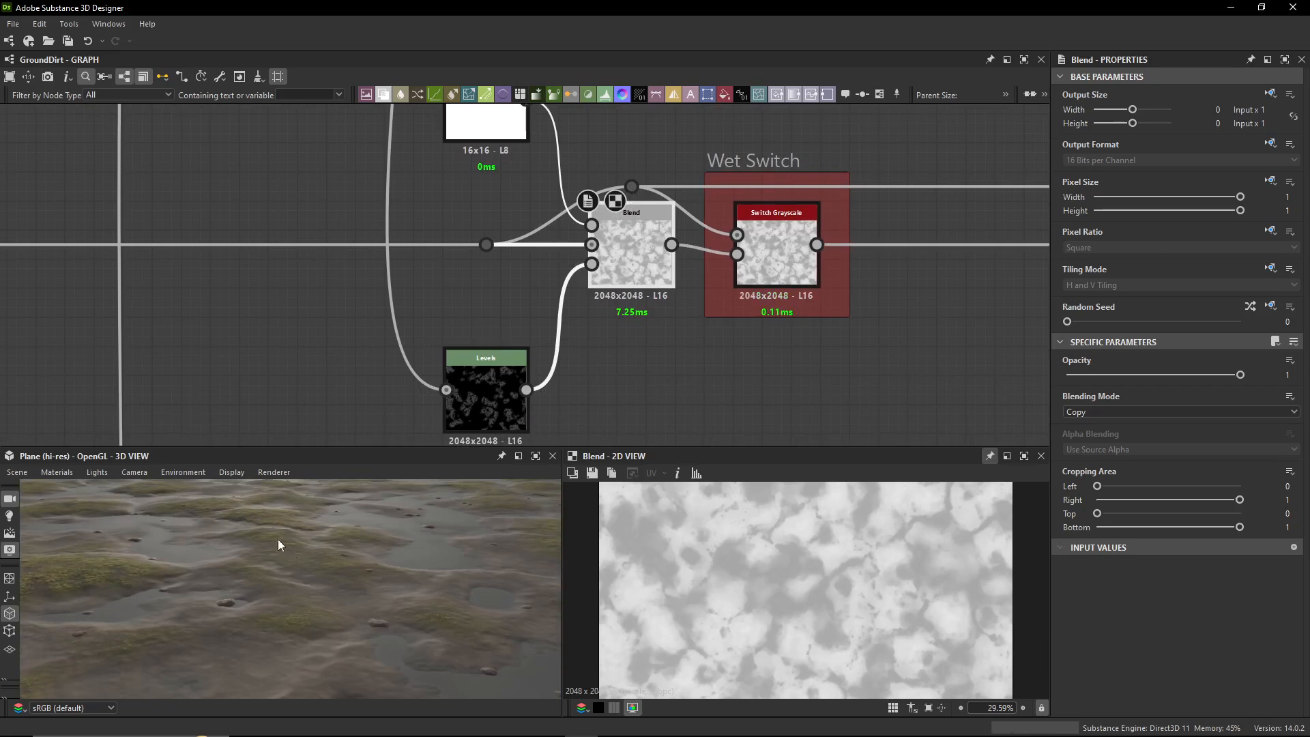
pyautogui.click(486, 399)
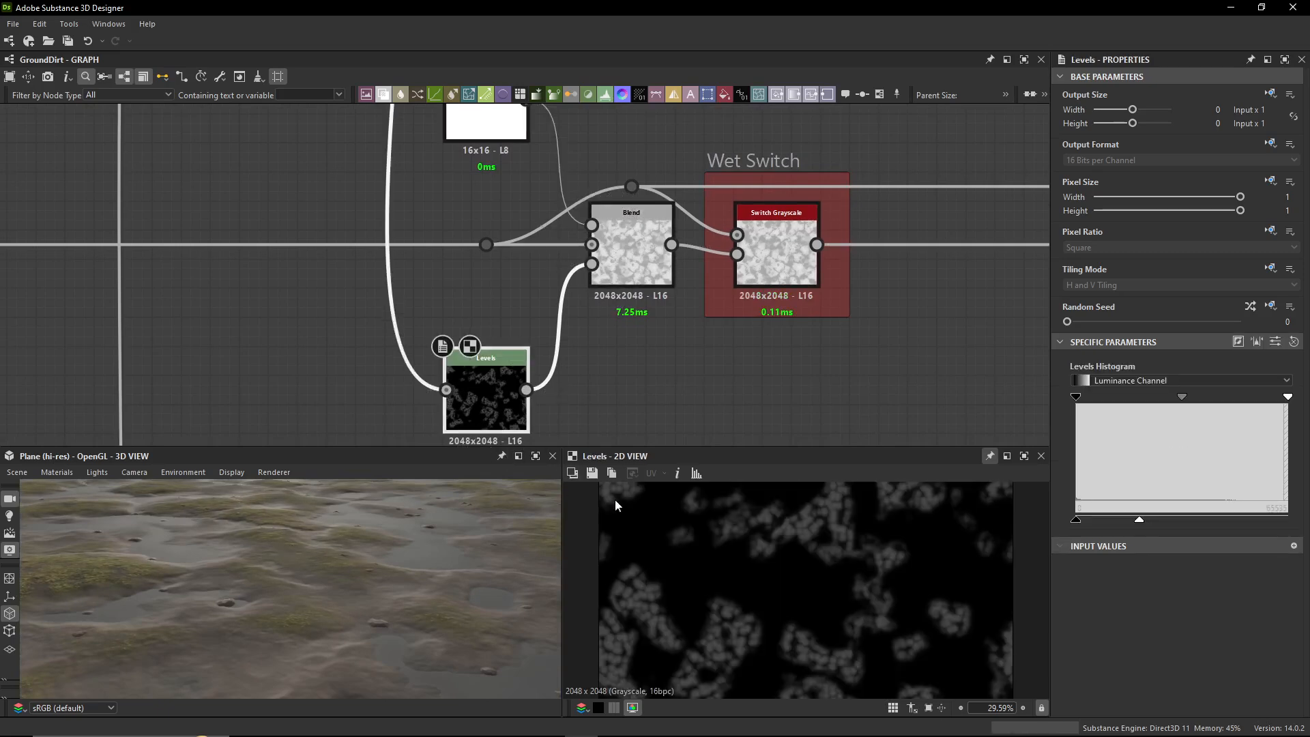
pyautogui.click(628, 269)
pyautogui.moveTo(628, 269); pyautogui.dragTo(636, 367, button='middle')
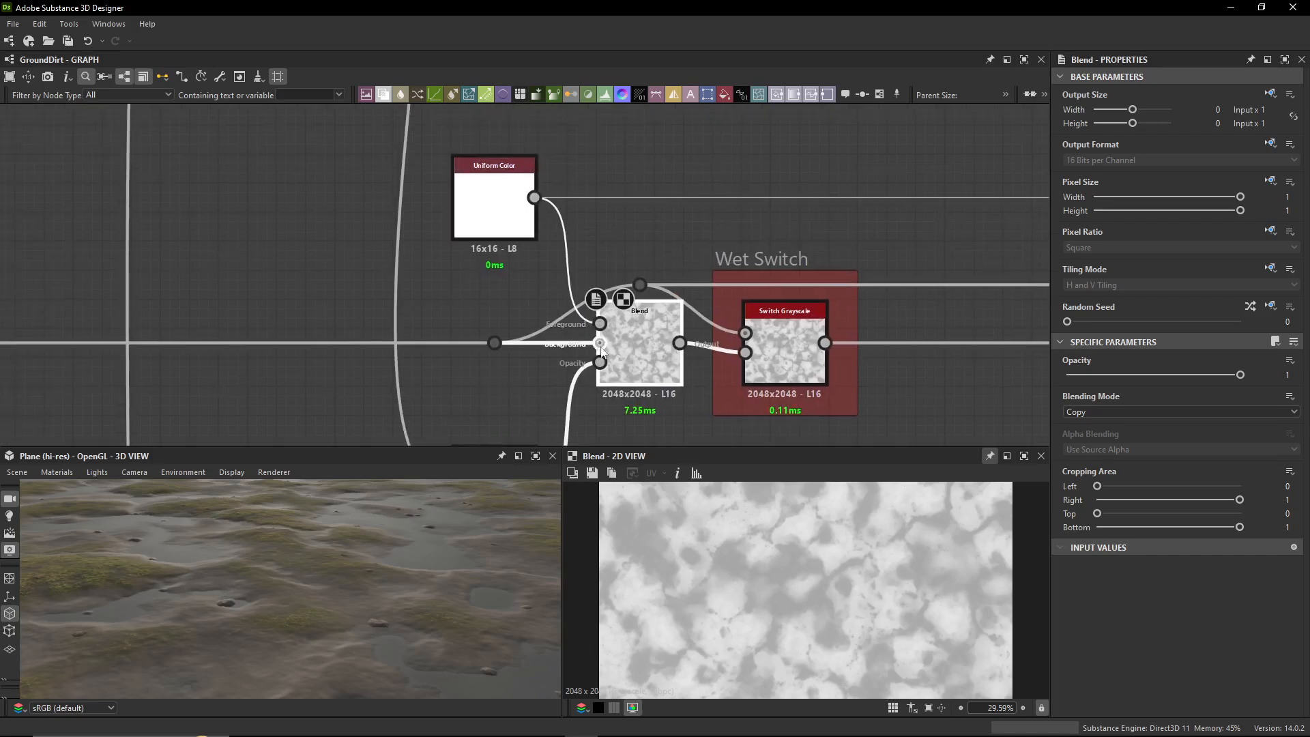
pyautogui.click(494, 205)
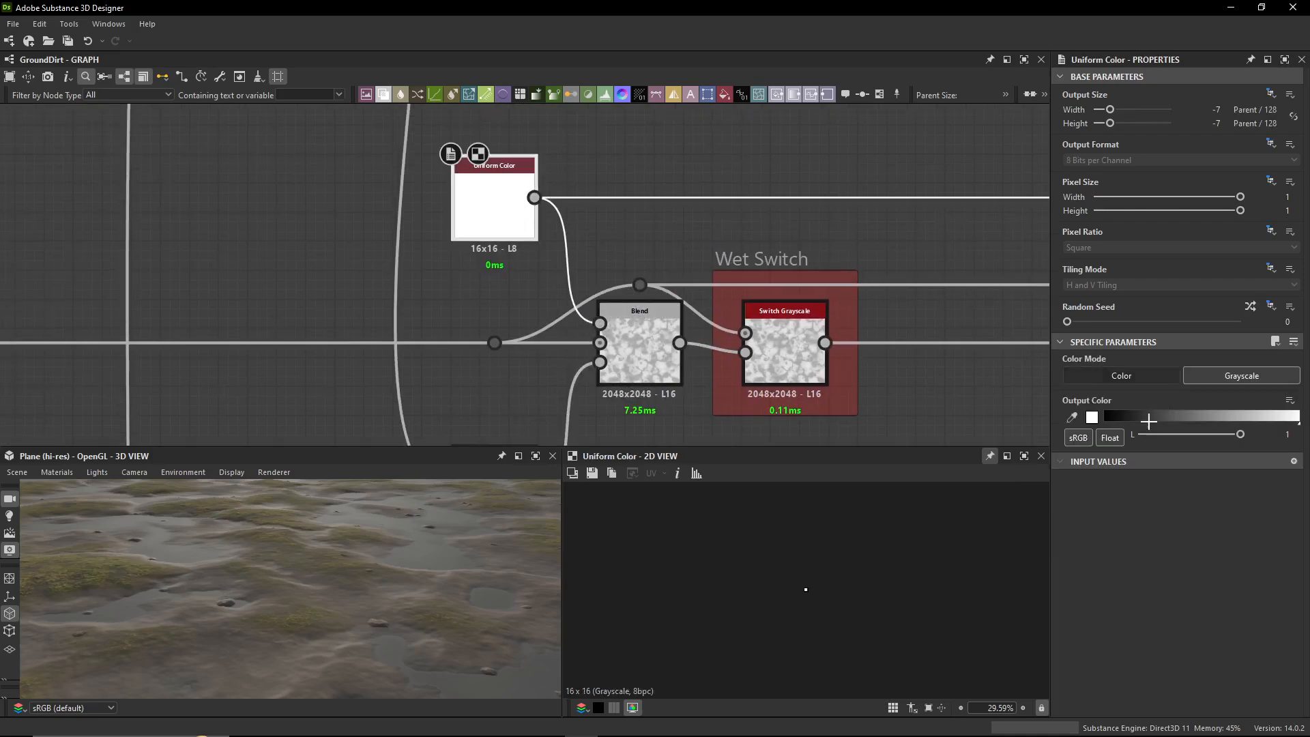
pyautogui.click(647, 352)
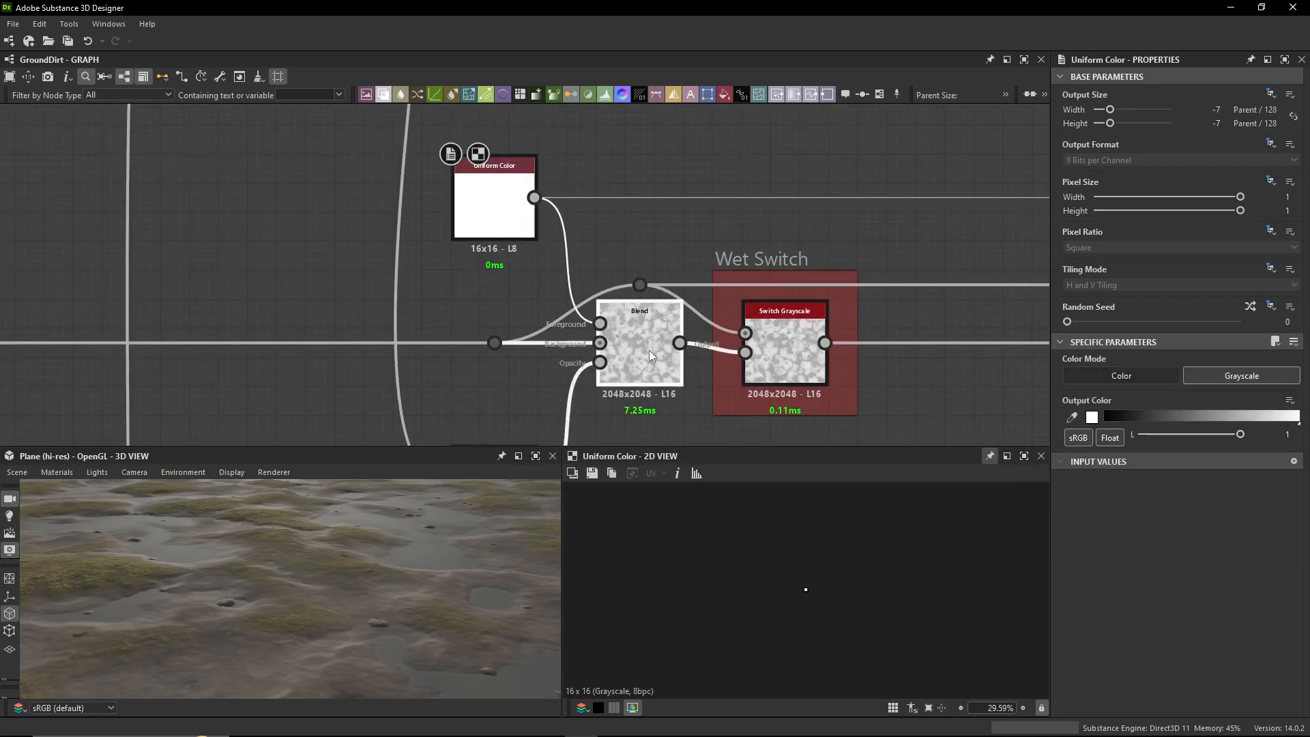
# - Trace the Levels input back to its source and preview the Multiply Blend that supplies the mask
pyautogui.moveTo(647, 351); pyautogui.dragTo(710, 198, button='middle')
pyautogui.scroll(-6, 478, 328)
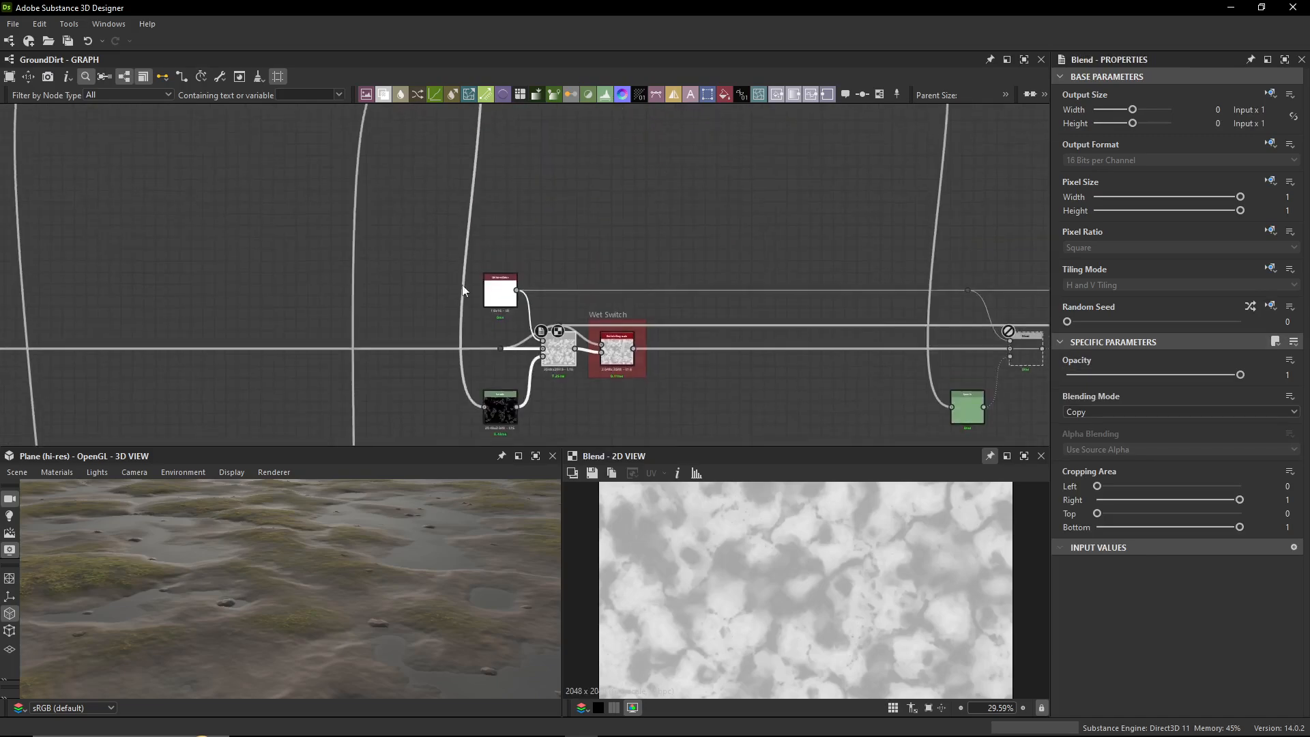
pyautogui.moveTo(484, 328); pyautogui.dragTo(477, 370, button='middle')
pyautogui.scroll(8, 454, 254)
pyautogui.doubleClick(453, 255)
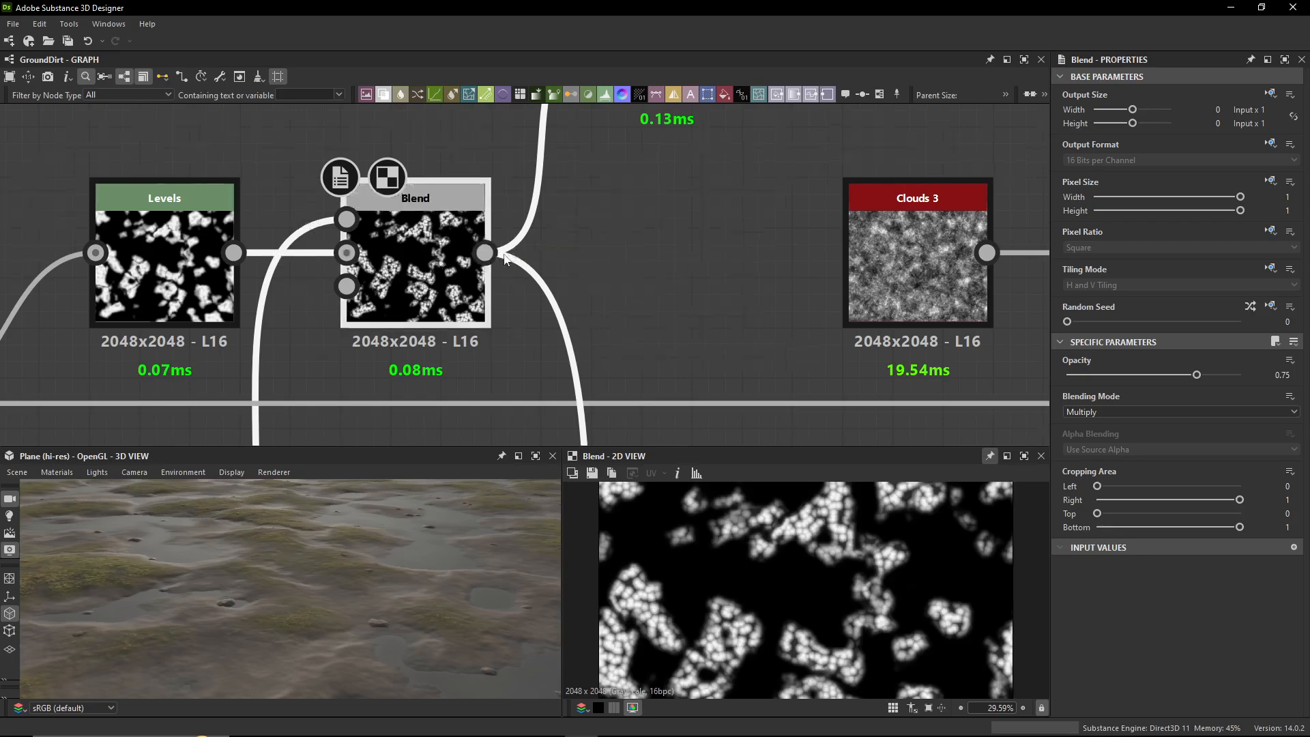
# - Compare the two base color Blends near the mask and inspect the olive Uniform Color node feeding the second one
pyautogui.scroll(-4, 497, 243)
pyautogui.moveTo(496, 242); pyautogui.dragTo(686, 277, button='middle')
pyautogui.scroll(-7, 572, 258)
pyautogui.moveTo(572, 245); pyautogui.dragTo(560, 266, button='middle')
pyautogui.scroll(8, 572, 228)
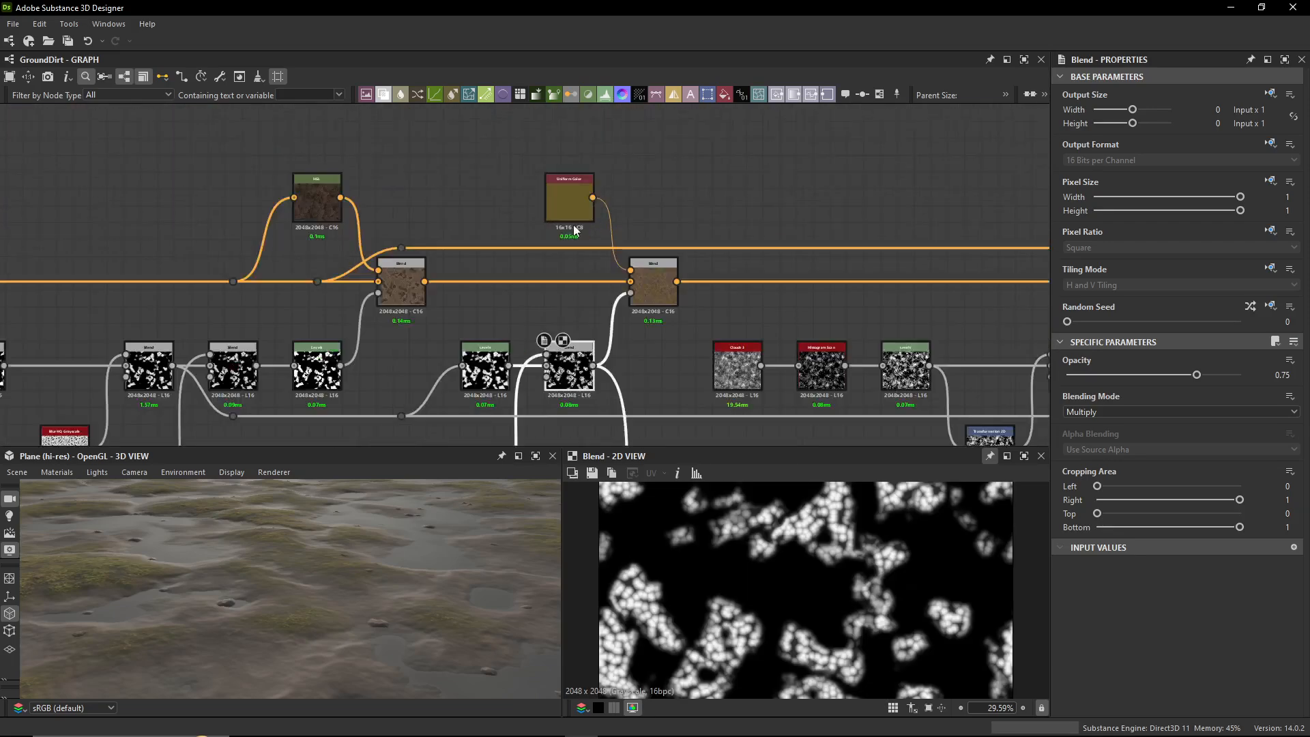
pyautogui.doubleClick(718, 328)
pyautogui.doubleClick(292, 346)
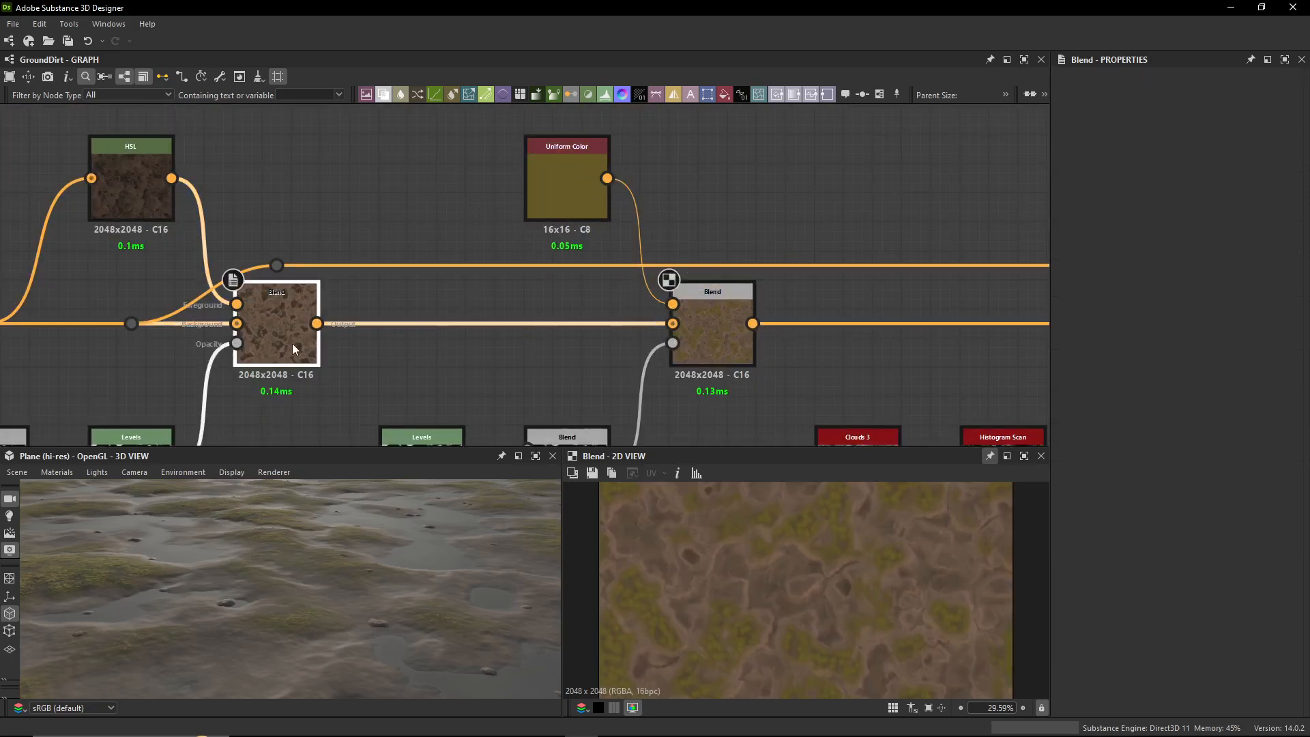
pyautogui.doubleClick(722, 348)
pyautogui.doubleClick(591, 194)
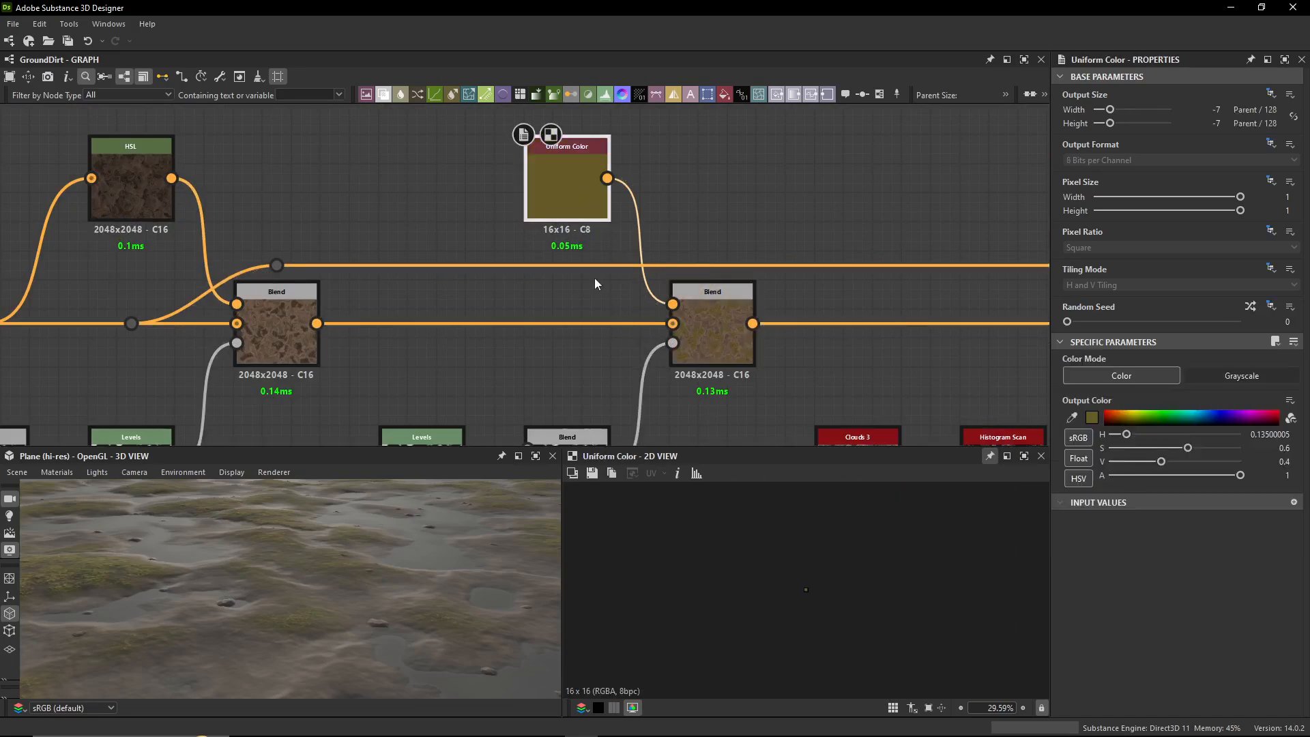
# - Follow the mask Blend's output back down to the roughness branch and check the Levels node's output settings
pyautogui.scroll(-2, 595, 278)
pyautogui.moveTo(581, 437); pyautogui.dragTo(553, 244, button='middle')
pyautogui.doubleClick(550, 224)
pyautogui.scroll(-4, 560, 273)
pyautogui.moveTo(590, 410); pyautogui.dragTo(586, 184, button='middle')
pyautogui.scroll(4, 608, 336)
pyautogui.scroll(1, 607, 336)
pyautogui.doubleClick(561, 379)
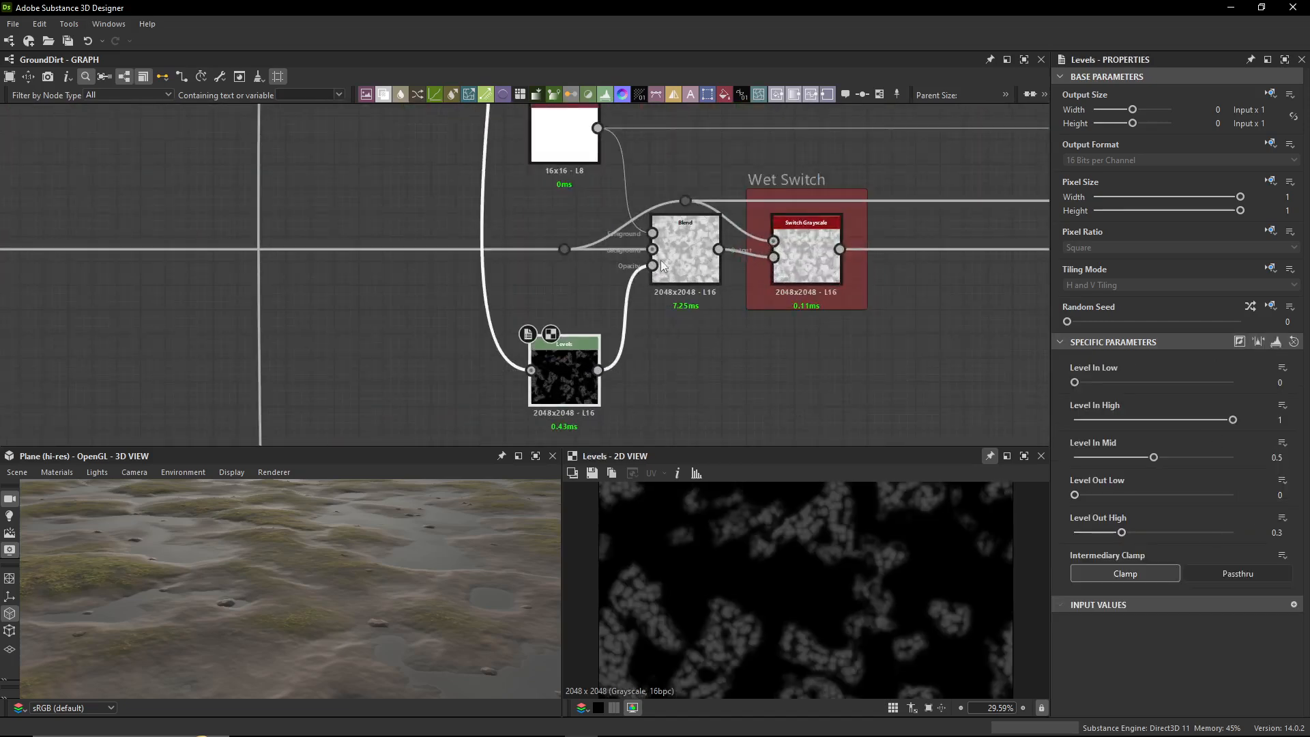
# - Preview the roughness Blend and examine how it enters the Switch Grayscale node in the Wet Switch
pyautogui.doubleClick(682, 256)
pyautogui.moveTo(681, 256); pyautogui.dragTo(538, 289, button='middle')
pyautogui.scroll(3, 538, 290)
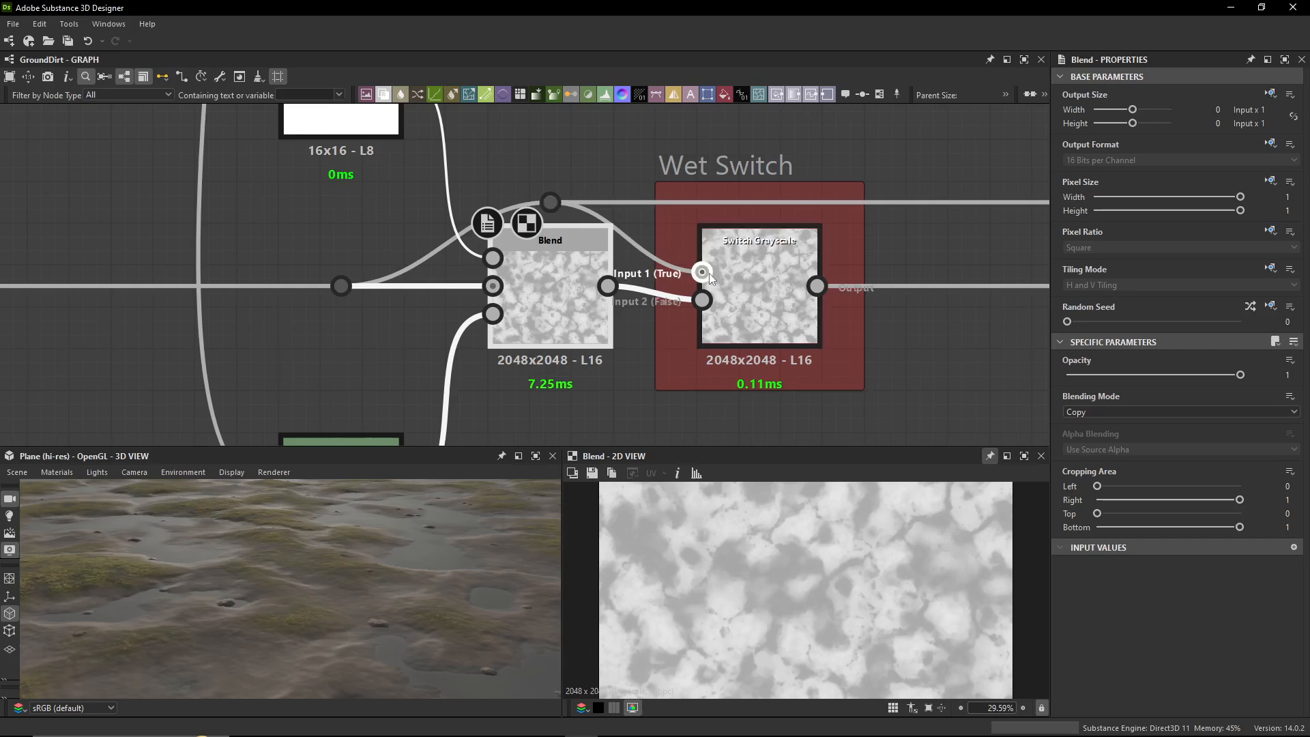
pyautogui.click(768, 282)
pyautogui.moveTo(744, 269); pyautogui.dragTo(555, 321, button='middle')
pyautogui.scroll(-5, 481, 232)
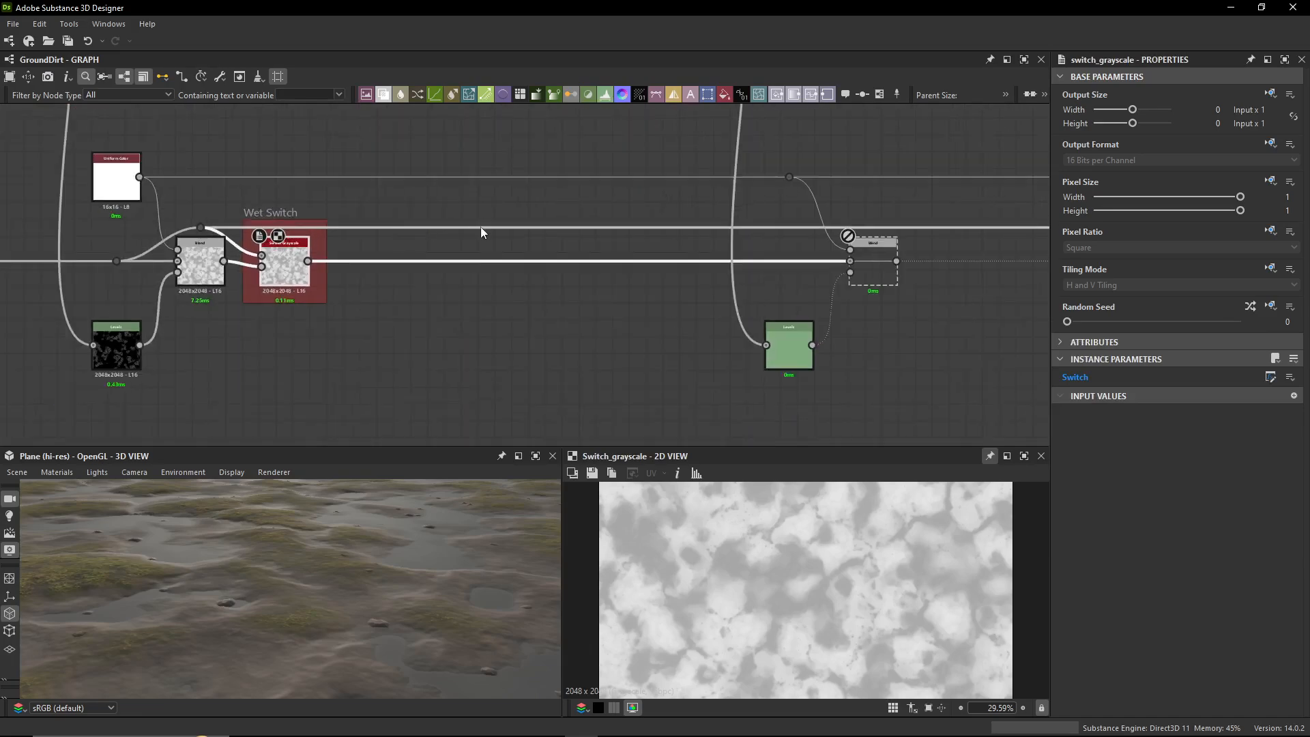
# - Enable the disabled Blend after the Wet Switch and preview its result
pyautogui.moveTo(481, 227); pyautogui.dragTo(441, 223, button='middle')
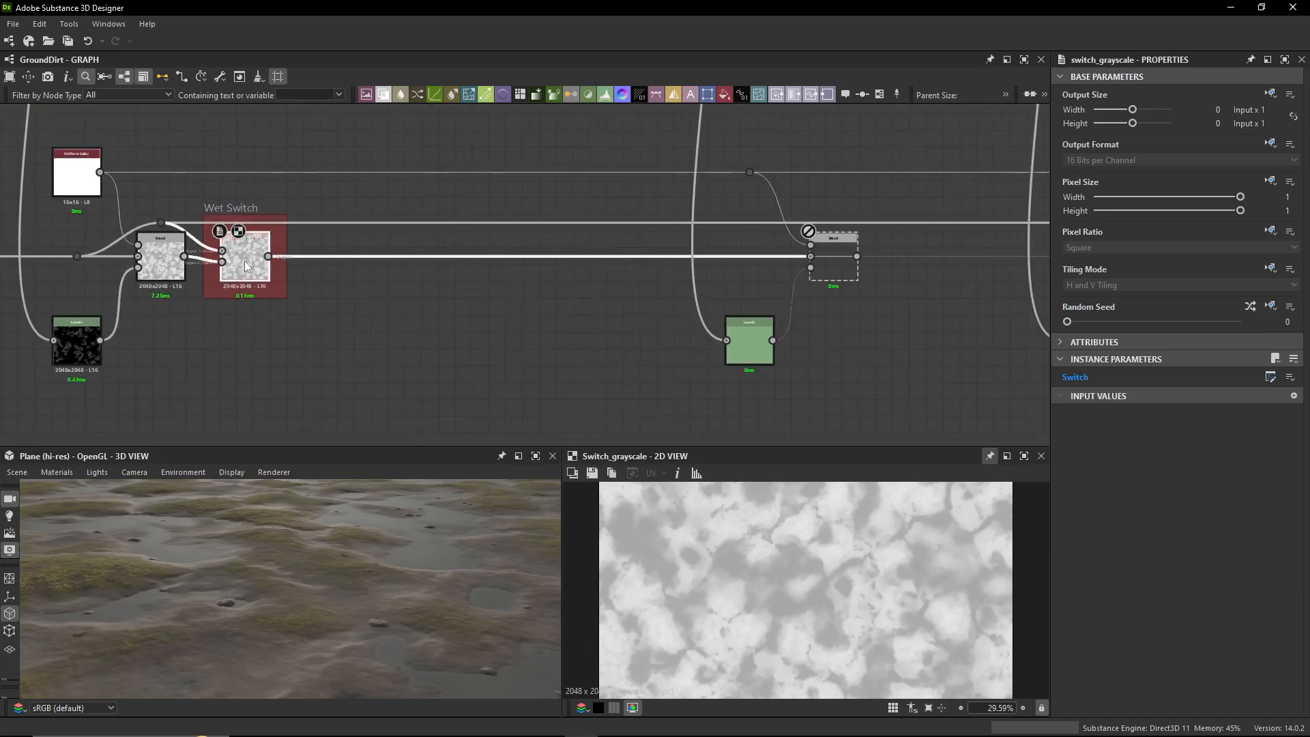
pyautogui.click(850, 273)
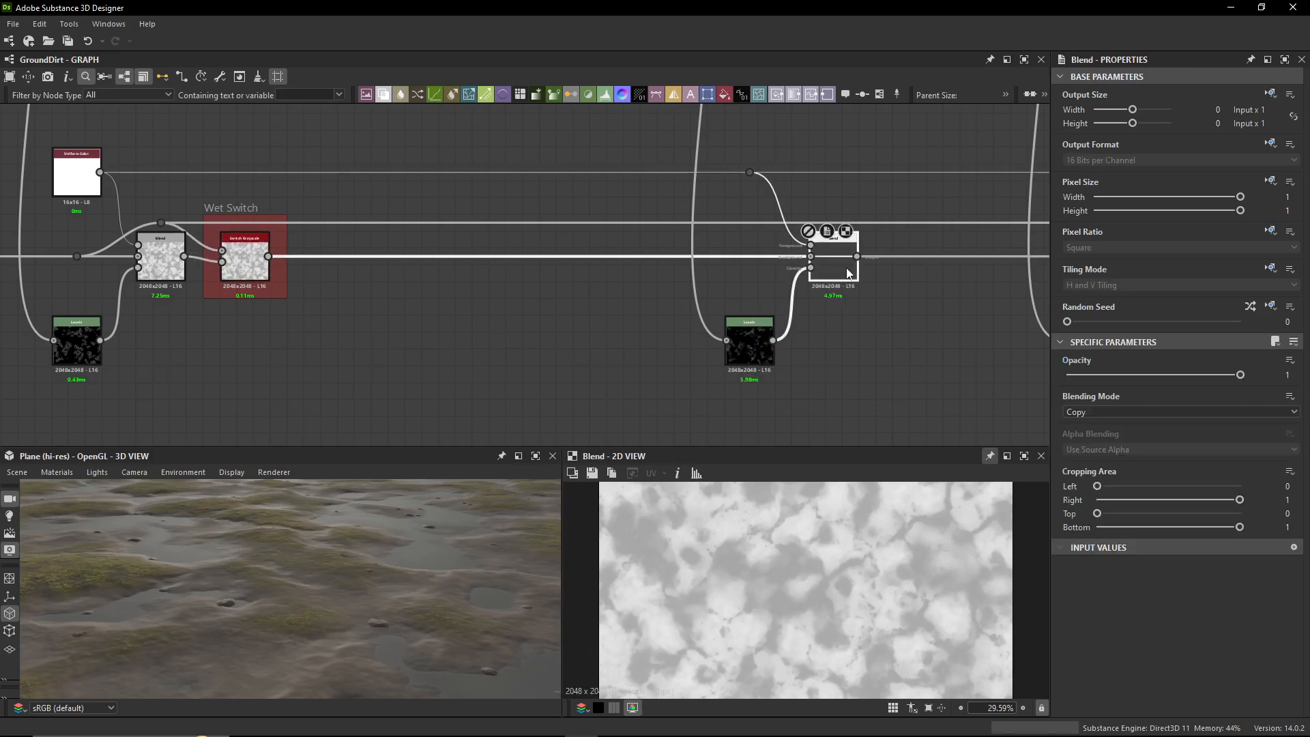
pyautogui.moveTo(622, 239); pyautogui.dragTo(550, 238, button='middle')
pyautogui.doubleClick(688, 352)
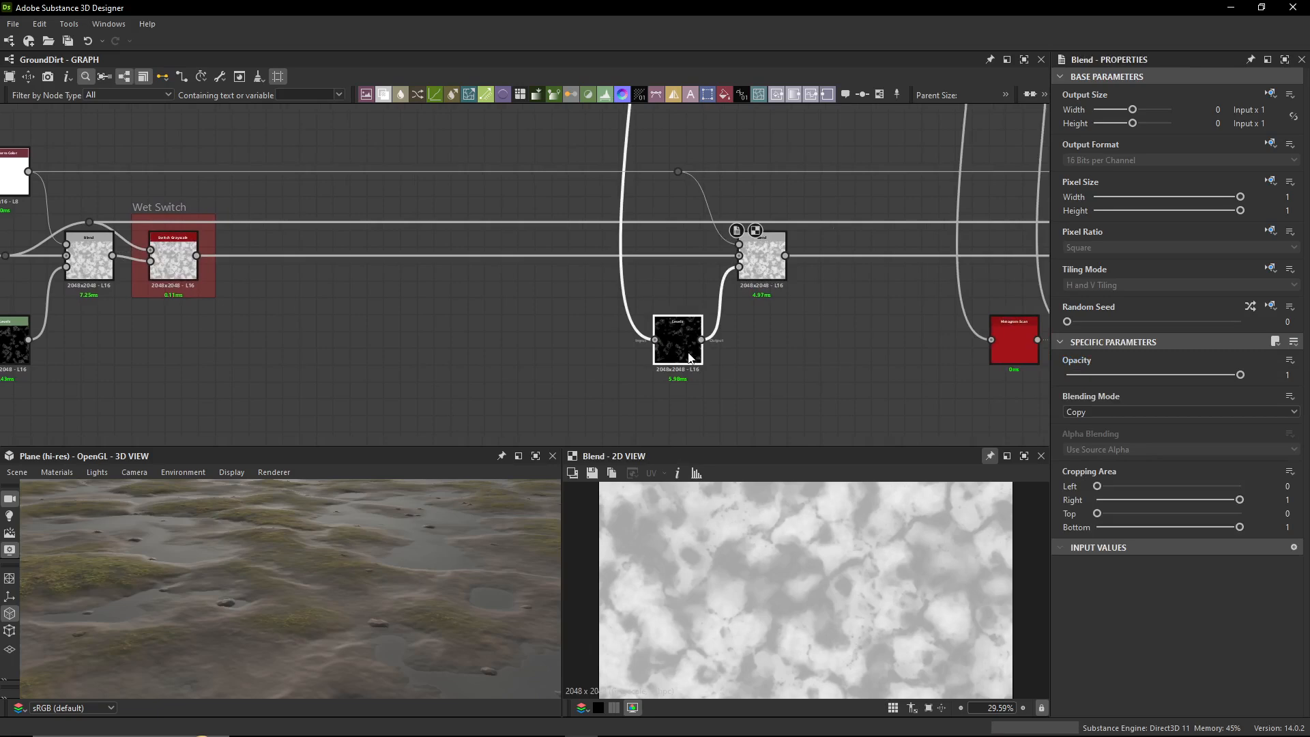
pyautogui.click(759, 271)
pyautogui.doubleClick(760, 275)
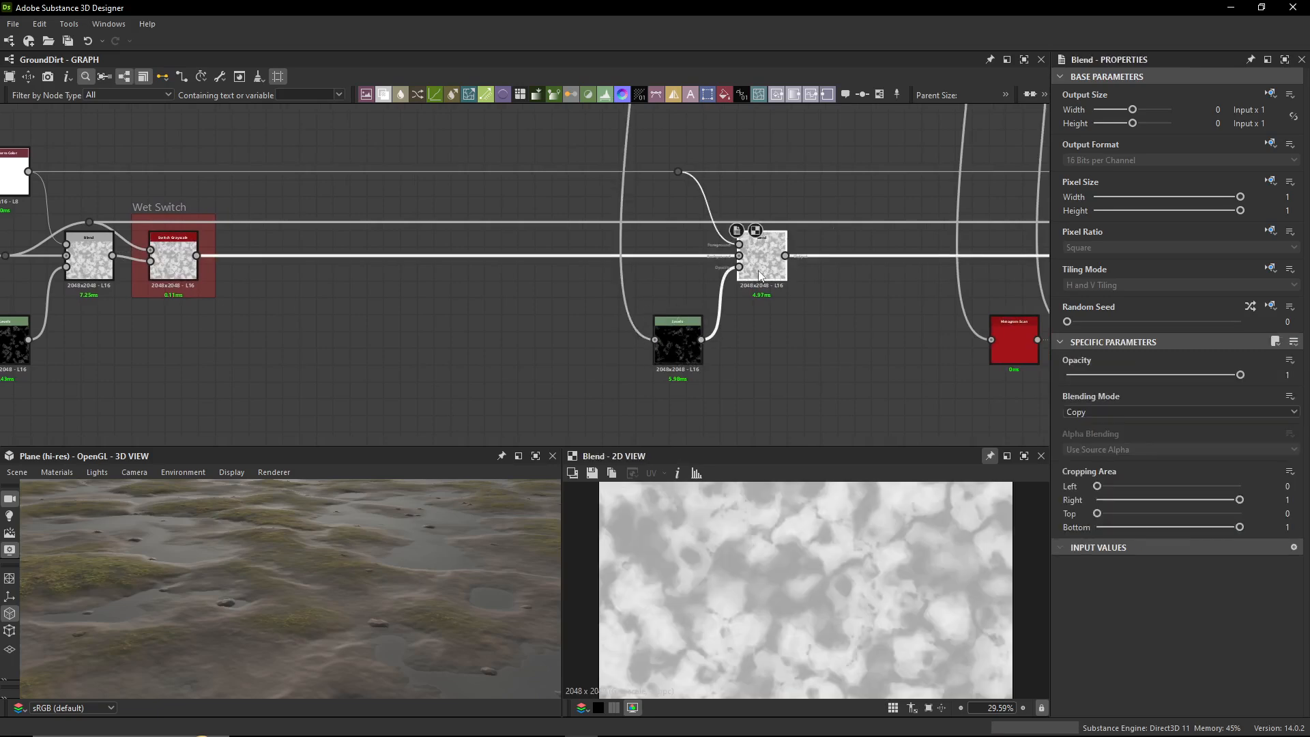
# - Check which graph input drives the Switch parameter of the Wet Switch's Switch Grayscale node
pyautogui.click(174, 263)
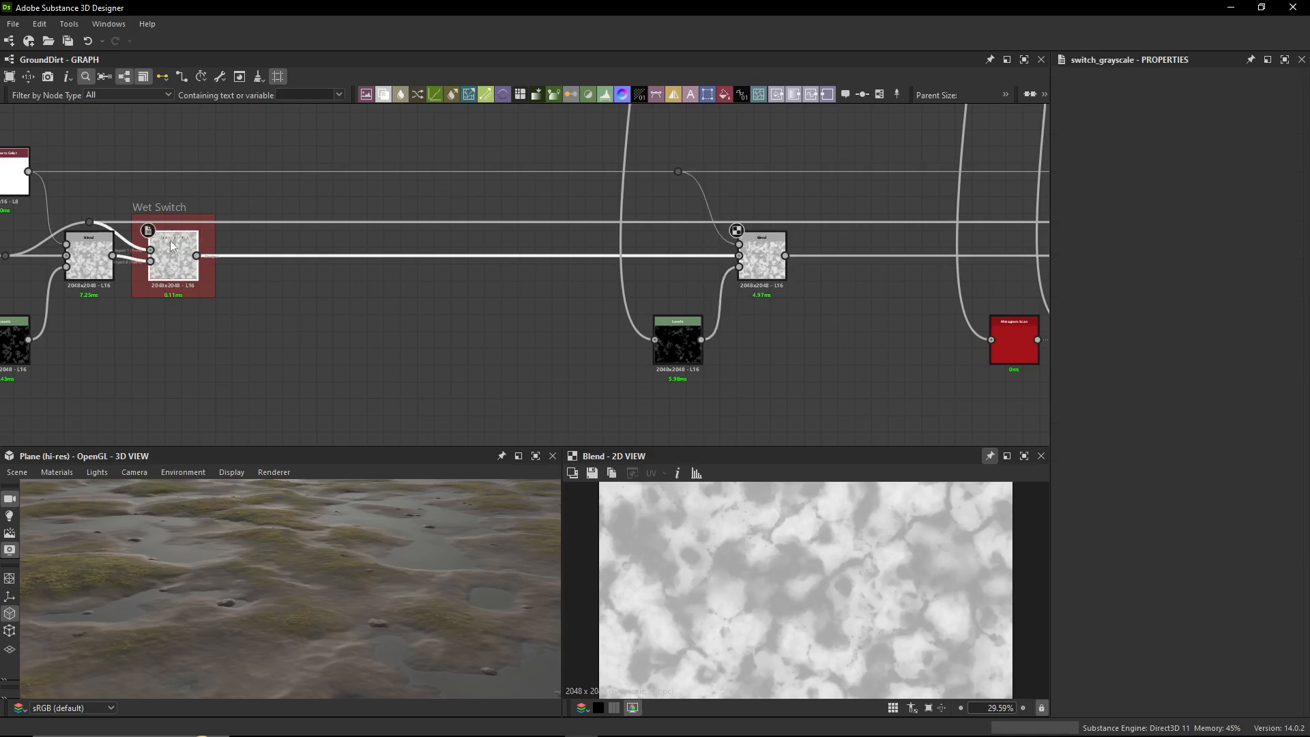
pyautogui.click(1290, 377)
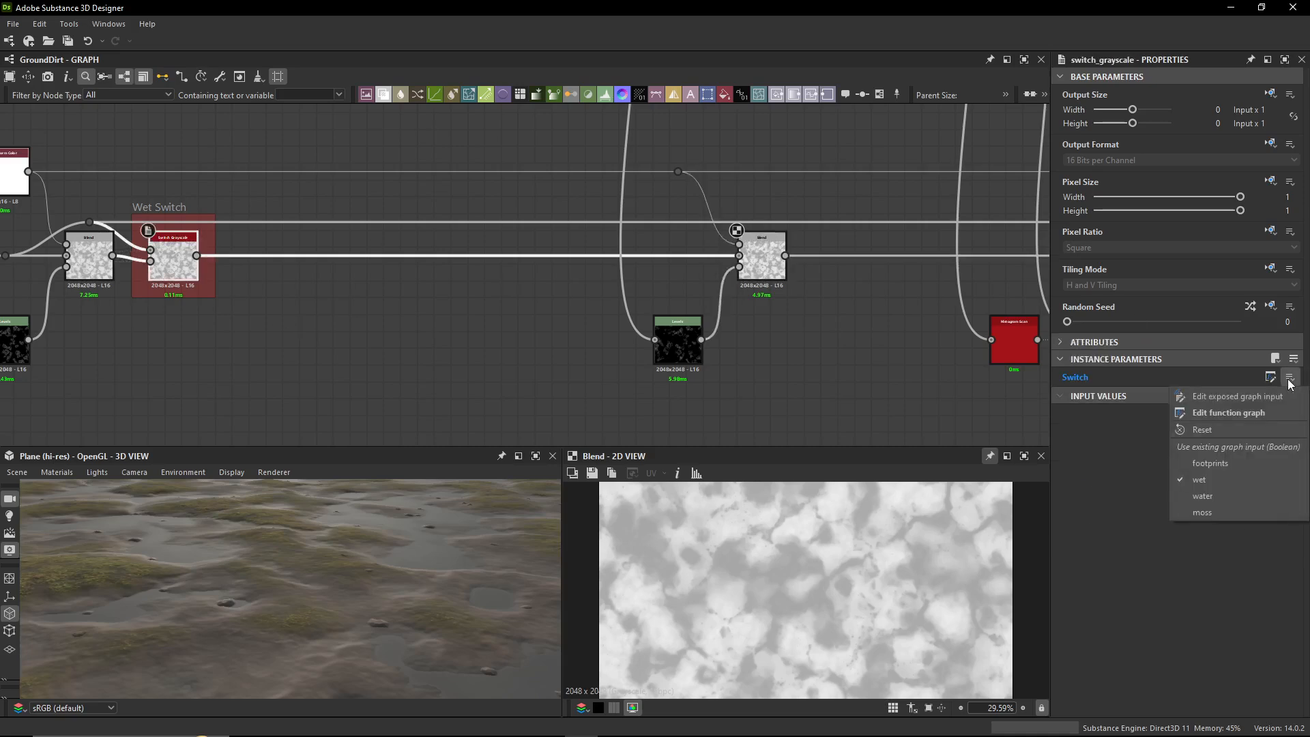
pyautogui.click(1290, 385)
# - Undo the last graph change and reselect the Blend that follows the Wet Switch
pyautogui.click(812, 309)
pyautogui.moveTo(328, 298); pyautogui.dragTo(388, 314, button='middle')
pyautogui.moveTo(905, 318); pyautogui.dragTo(833, 318, button='middle')
pyautogui.click(763, 276)
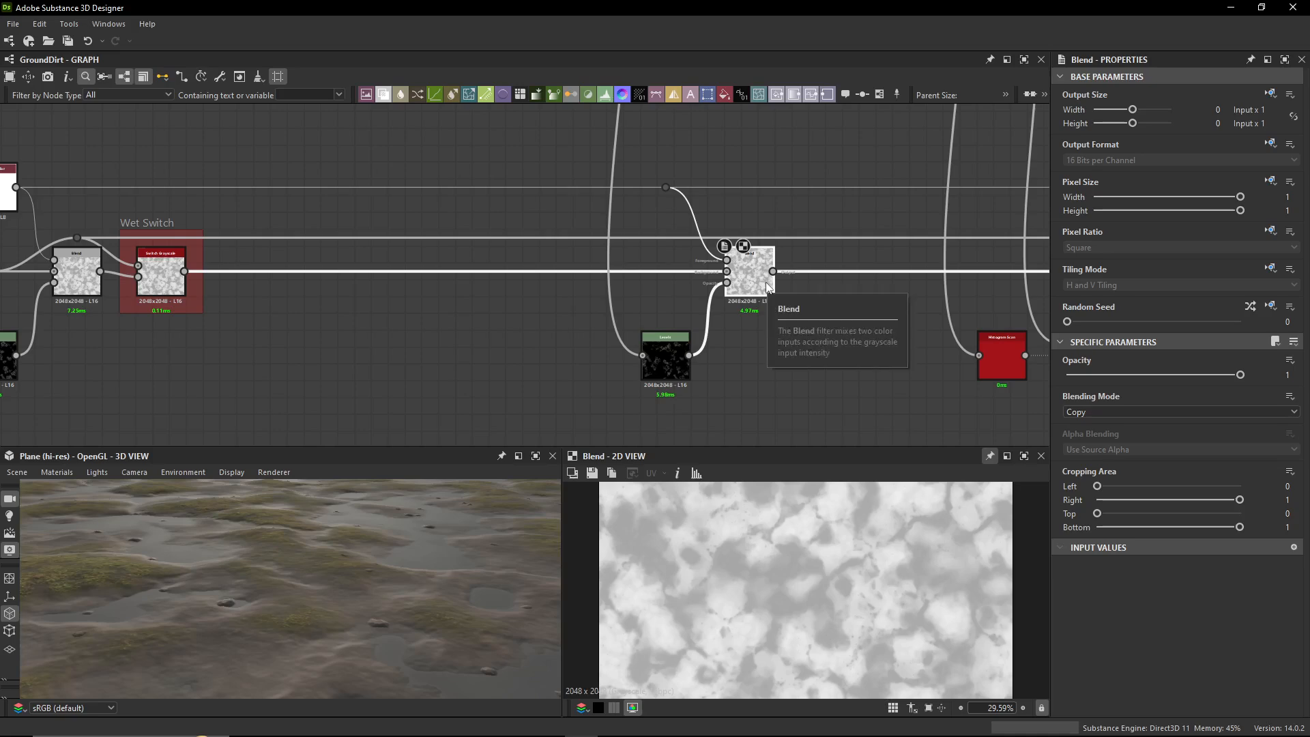
pyautogui.hotkey('ctrl', 'z')
pyautogui.moveTo(765, 281); pyautogui.dragTo(662, 239, button='middle')
pyautogui.click(658, 251)
pyautogui.click(658, 256)
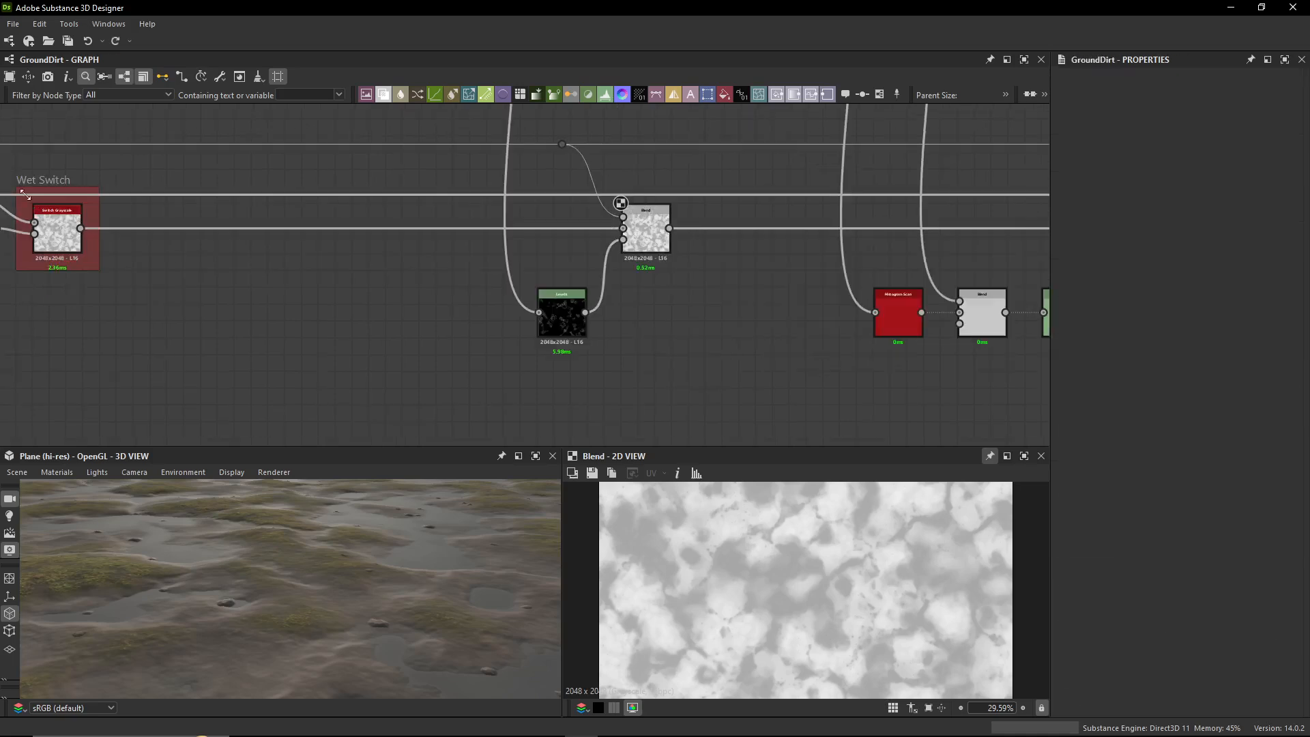
pyautogui.click(638, 239)
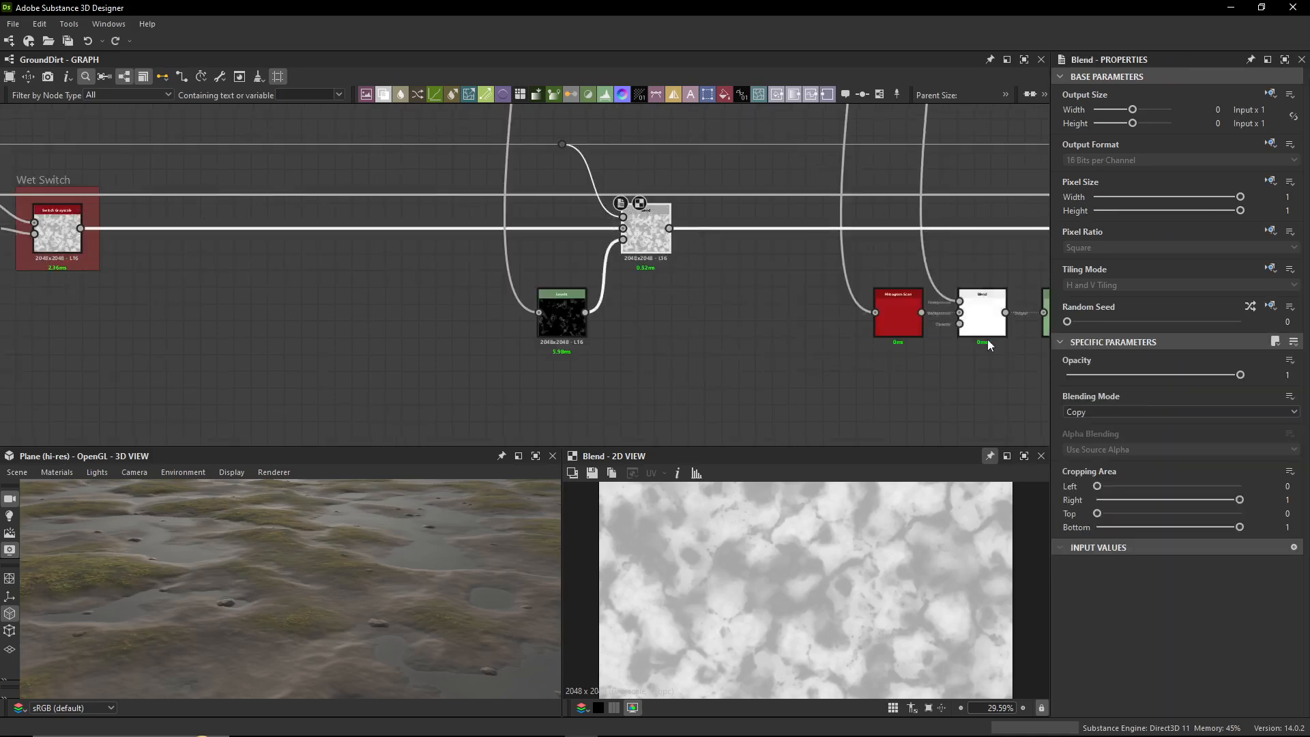
# - Check the shared white Uniform Color input and preview the Levels mask of the Blend after the Wet Switch
pyautogui.moveTo(587, 204); pyautogui.dragTo(867, 253, button='middle')
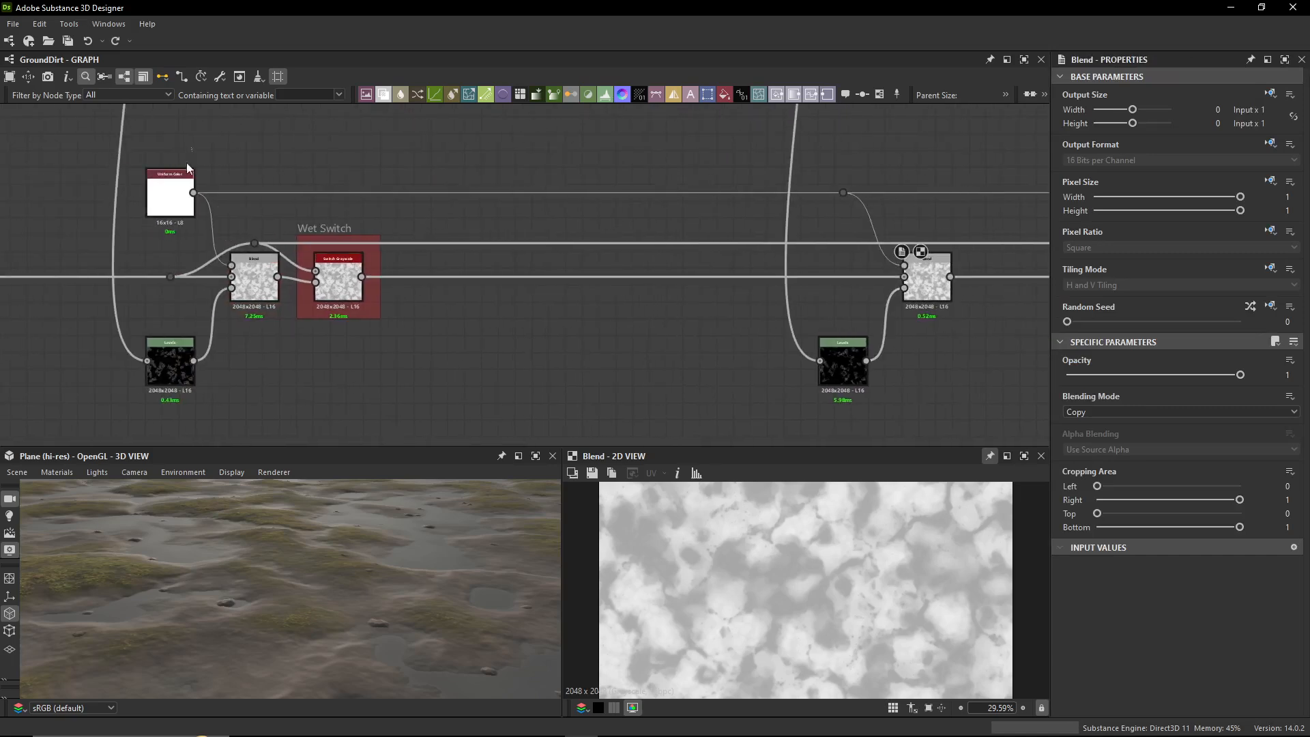
pyautogui.click(174, 191)
pyautogui.moveTo(830, 175); pyautogui.dragTo(862, 207)
pyautogui.moveTo(867, 210); pyautogui.dragTo(762, 183, button='middle')
pyautogui.click(805, 261)
pyautogui.scroll(-5, 735, 208)
pyautogui.click(736, 247)
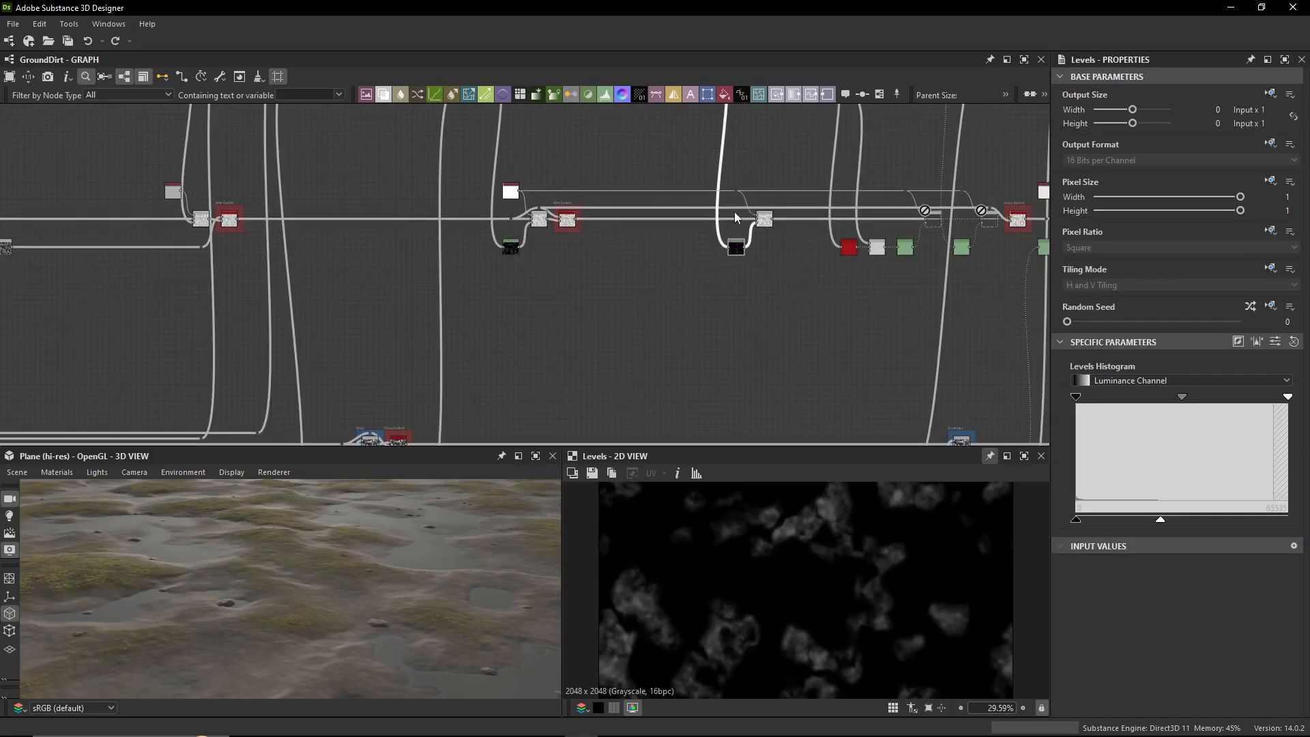
# - Trace the Levels mask up to the Multiply Blend after the Blur HQ Grayscale node and preview the full tile
pyautogui.scroll(5, 734, 211)
pyautogui.scroll(2, 620, 258)
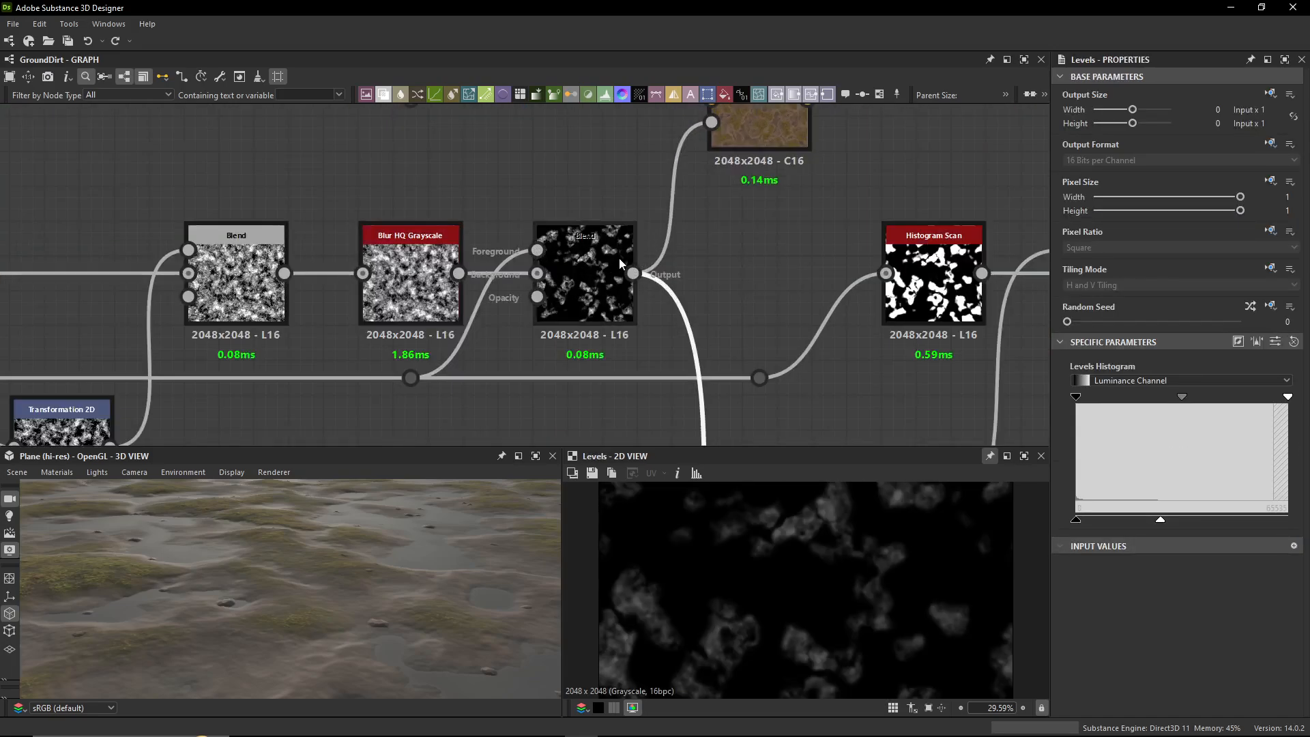
pyautogui.moveTo(620, 258); pyautogui.dragTo(632, 346, button='middle')
pyautogui.scroll(-4, 632, 346)
pyautogui.click(611, 346)
pyautogui.scroll(-3, 889, 563)
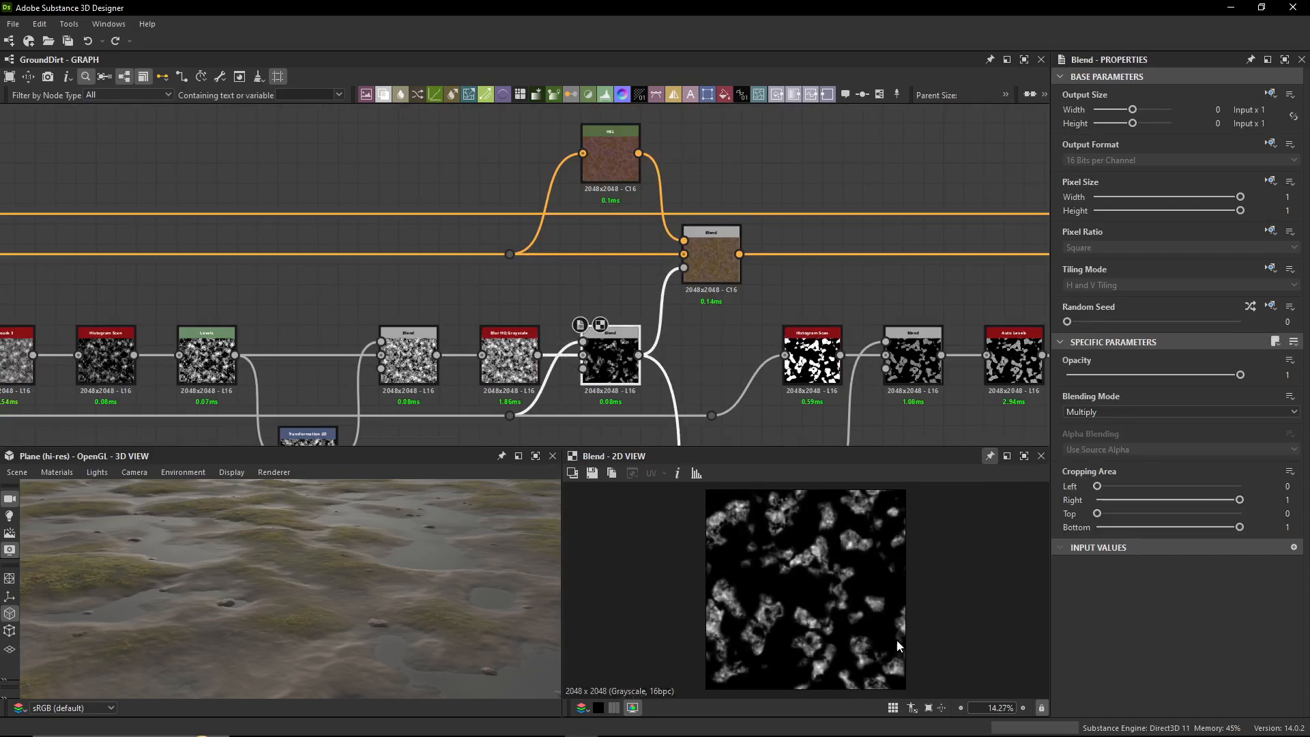
# - Follow the Multiply Blend's output back down to the roughness branch and preview the Levels node it feeds
pyautogui.moveTo(645, 424); pyautogui.dragTo(555, 147, button='middle')
pyautogui.scroll(-3, 556, 260)
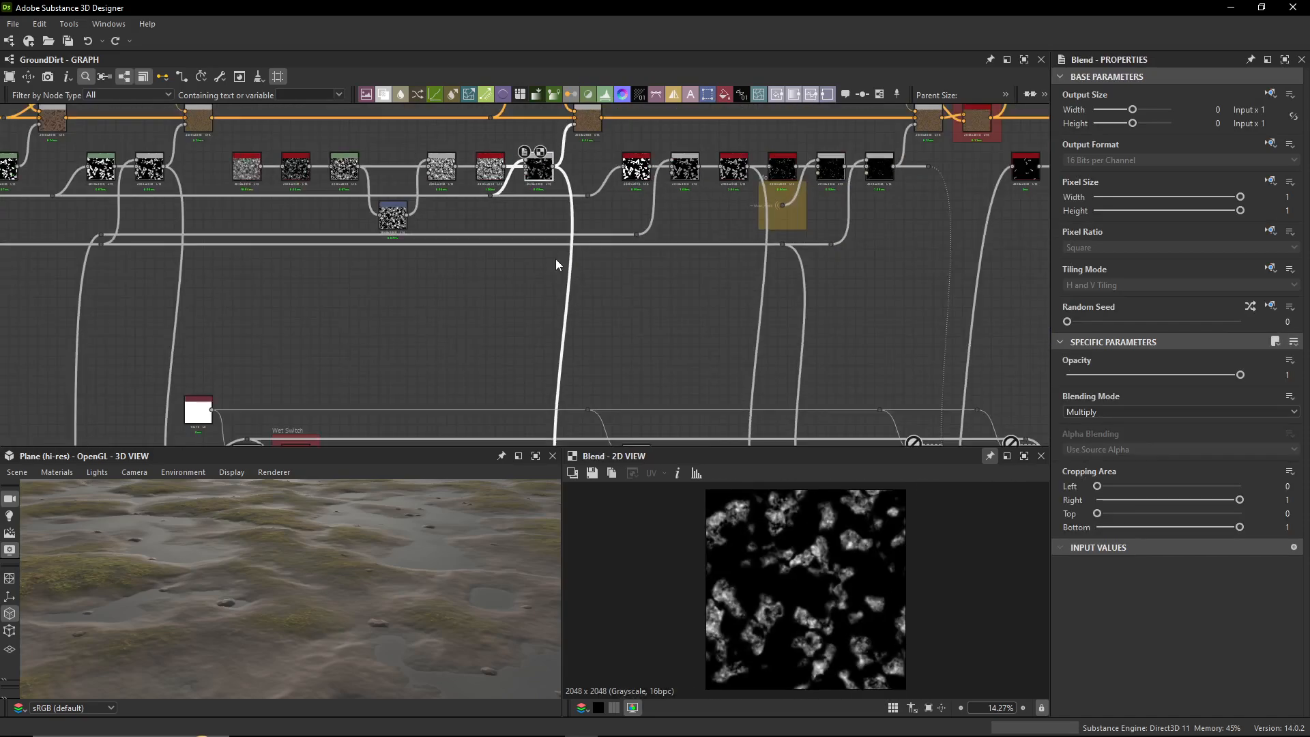
pyautogui.moveTo(555, 372); pyautogui.dragTo(554, 147, button='middle')
pyautogui.scroll(3, 579, 319)
pyautogui.scroll(2, 578, 324)
pyautogui.click(577, 228)
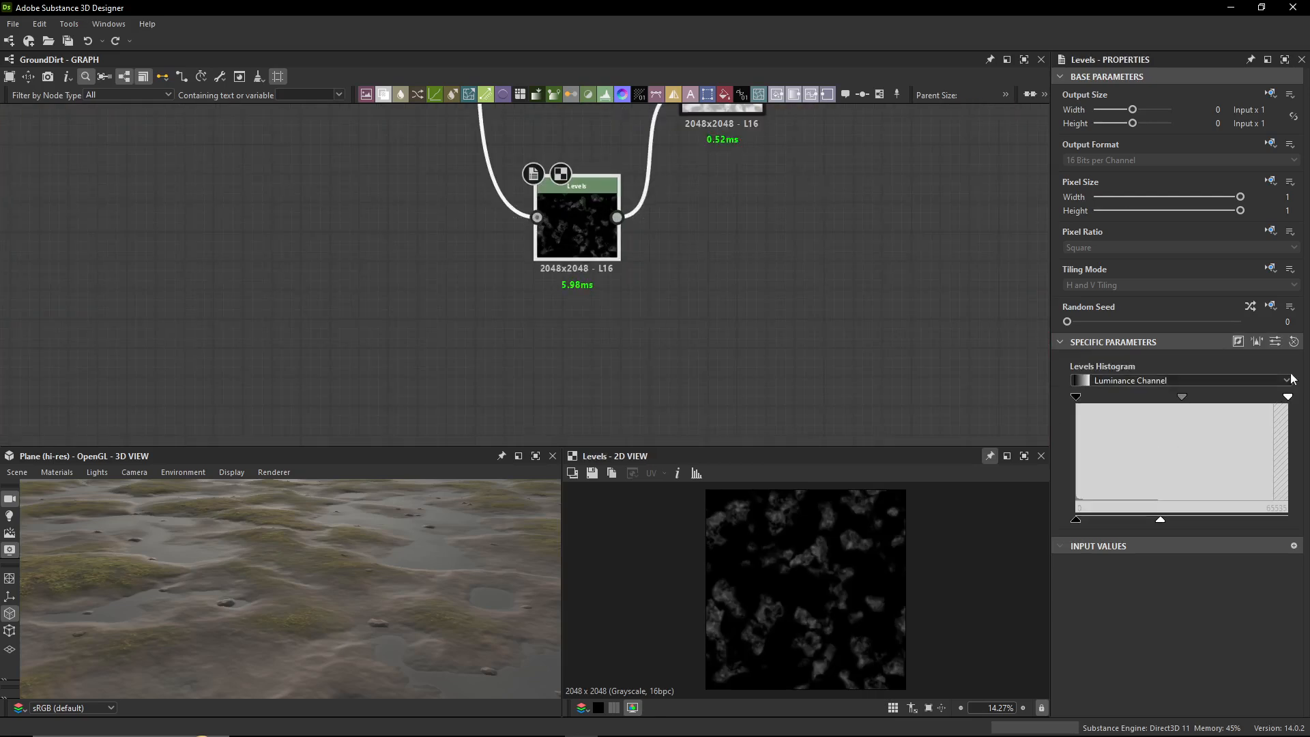
# - Toggle the Blend after the Wet Switch off and on to compare its effect on the roughness
pyautogui.moveTo(614, 126); pyautogui.dragTo(509, 365, button='middle')
pyautogui.doubleClick(617, 298)
pyautogui.hotkey('shift', 'd')
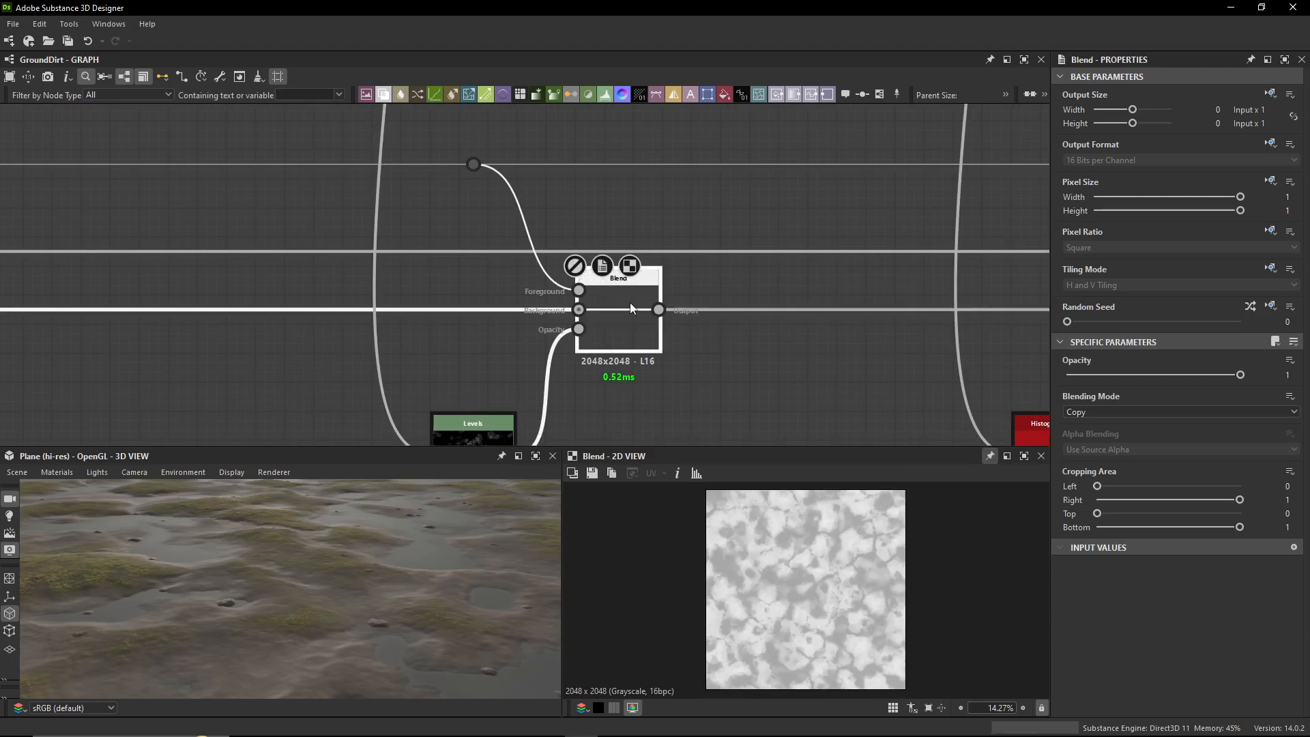
pyautogui.hotkey('shift', 'd')
pyautogui.hotkey('shift', 'd')
pyautogui.hotkey('shift', 'd')
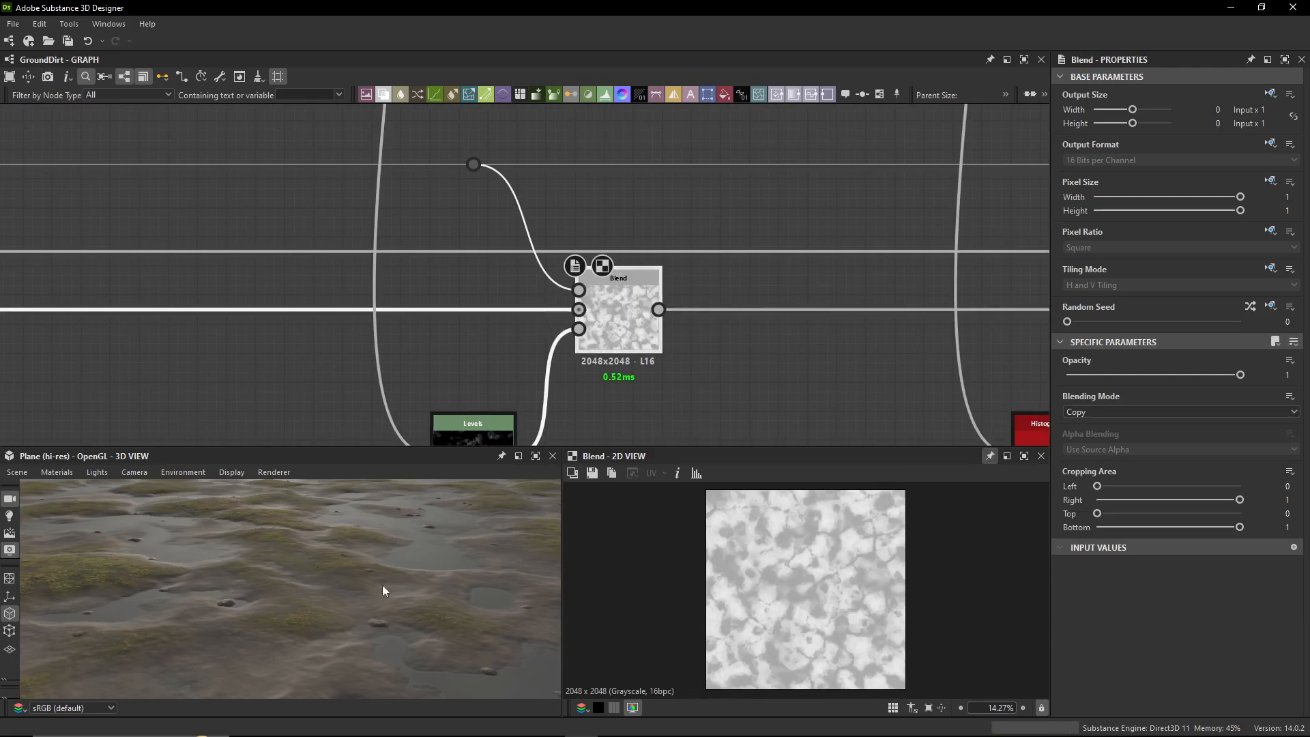
# - Enable the first disabled Blend before the Moss Switch on the roughness branch
pyautogui.moveTo(737, 358); pyautogui.dragTo(476, 307, button='middle')
pyautogui.scroll(-3, 476, 307)
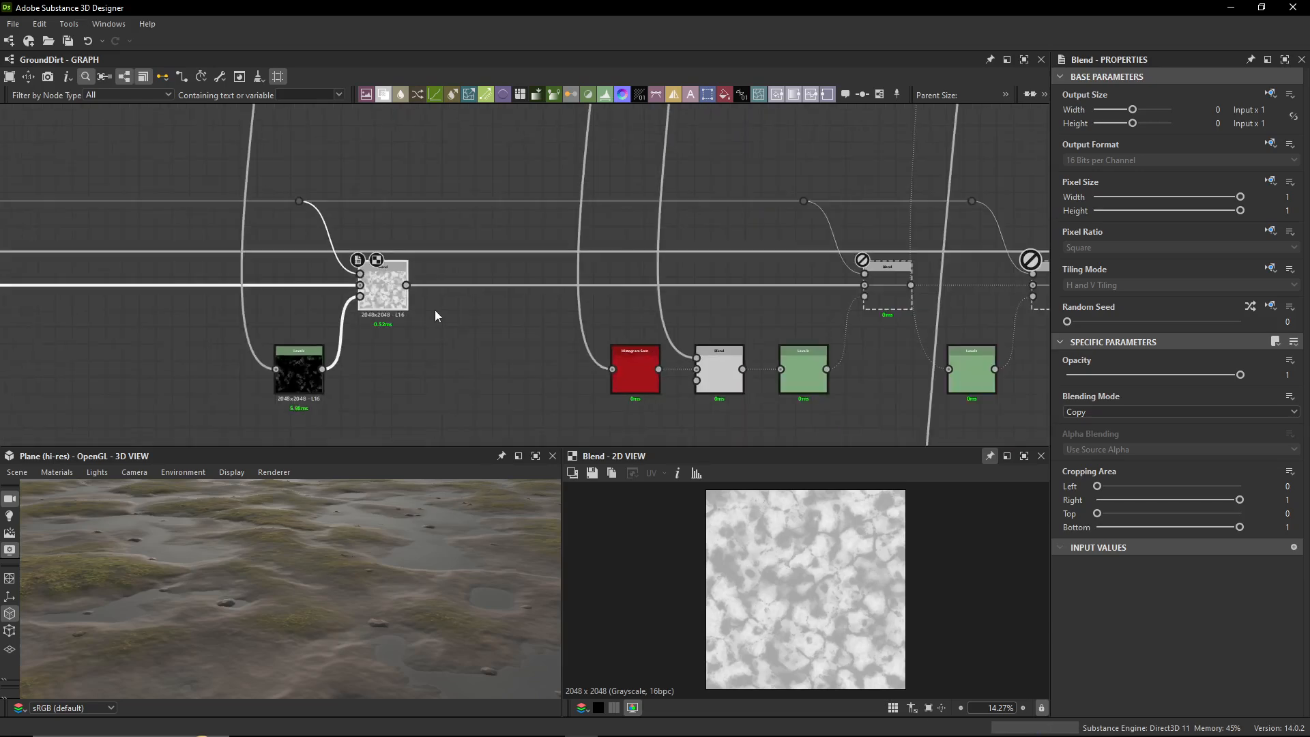
pyautogui.moveTo(802, 295); pyautogui.dragTo(738, 268, button='middle')
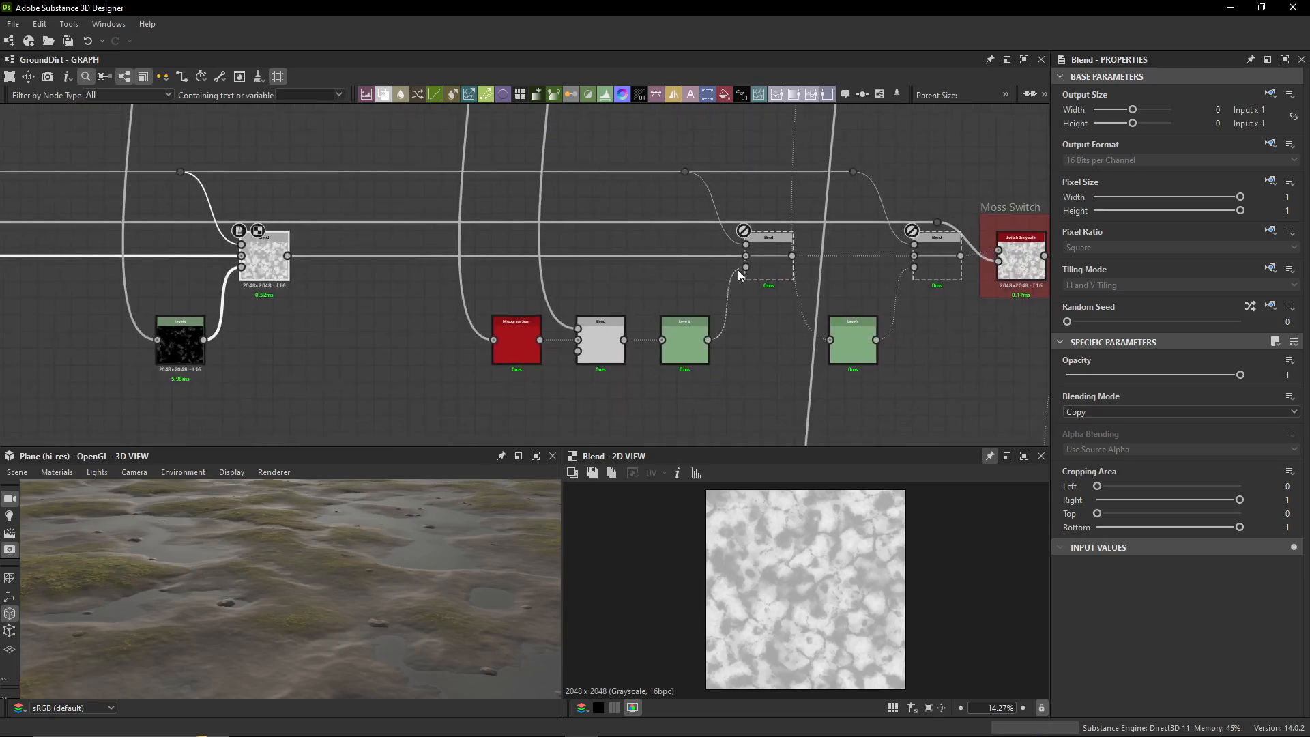
pyautogui.click(767, 263)
pyautogui.hotkey('shift', 'd')
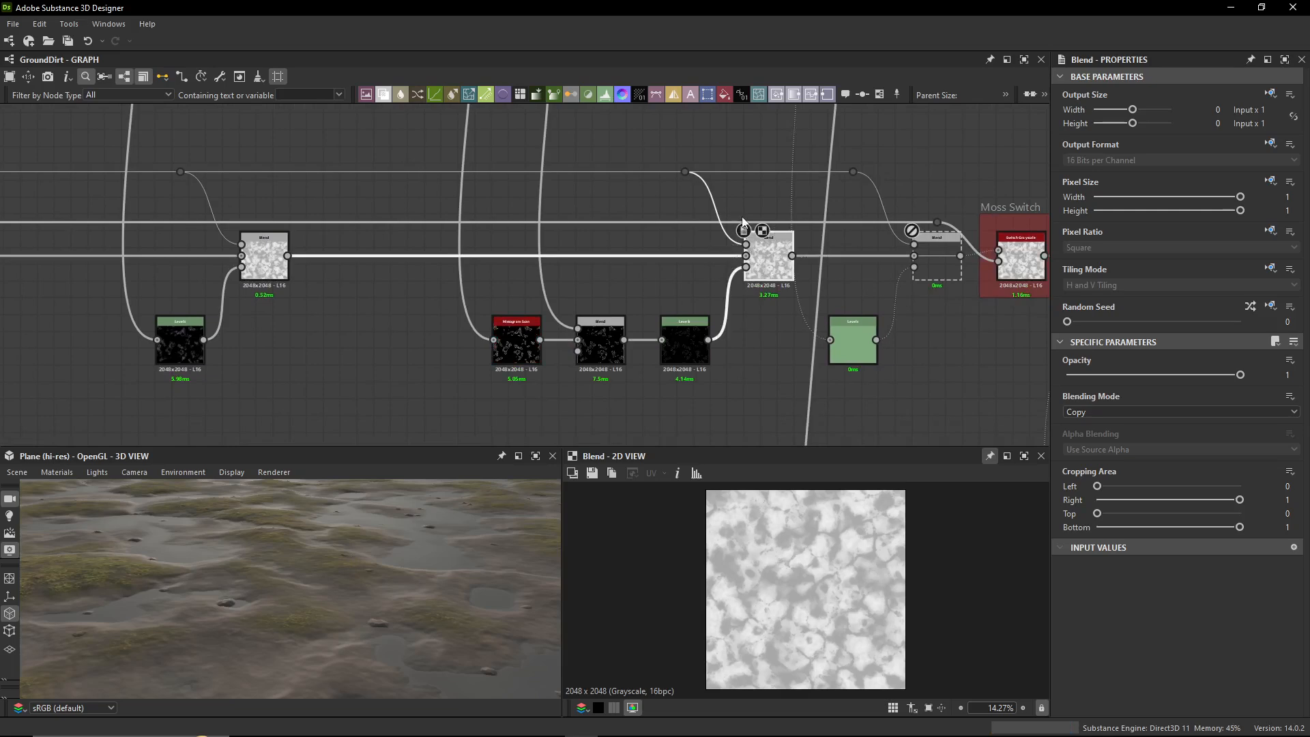
# - Trace the enabled Blend's mask from its Histogram Scan up to the source Auto Levels node and preview that node
pyautogui.click(685, 171)
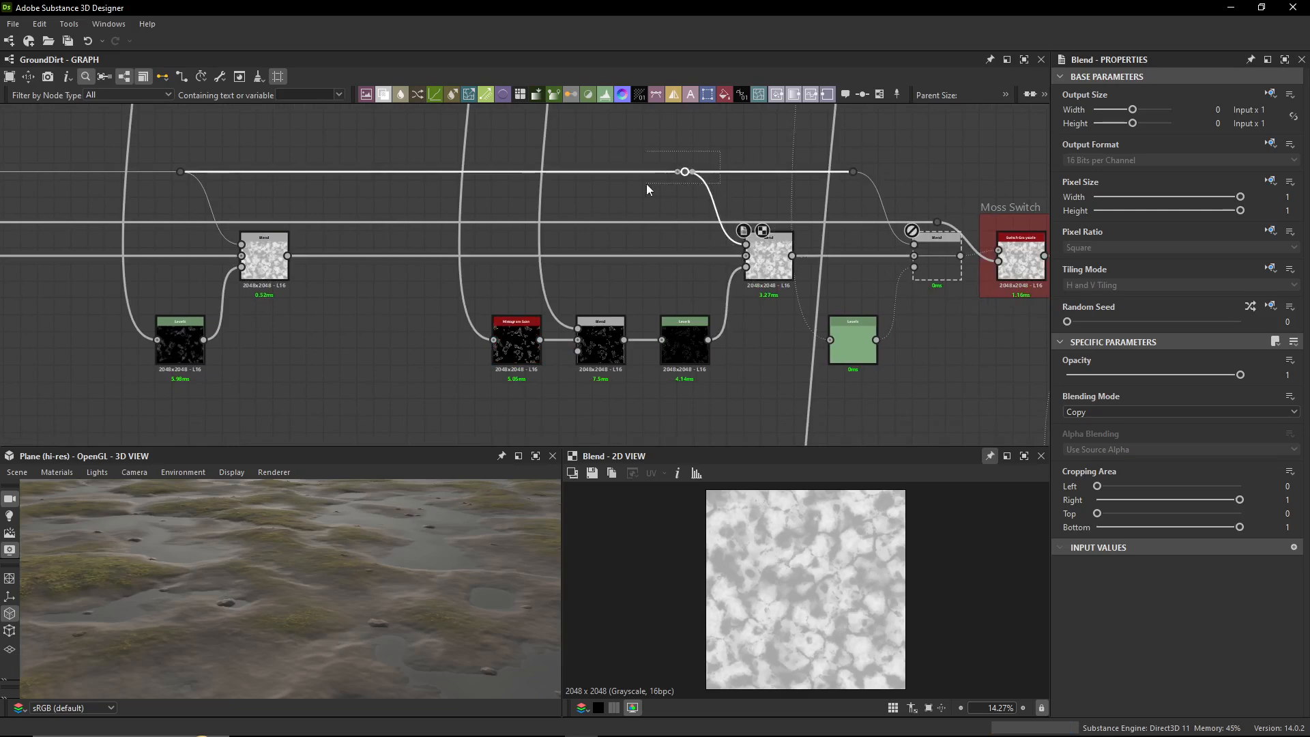
pyautogui.click(510, 341)
pyautogui.scroll(-4, 502, 316)
pyautogui.moveTo(502, 285); pyautogui.dragTo(511, 429, button='middle')
pyautogui.scroll(5, 469, 210)
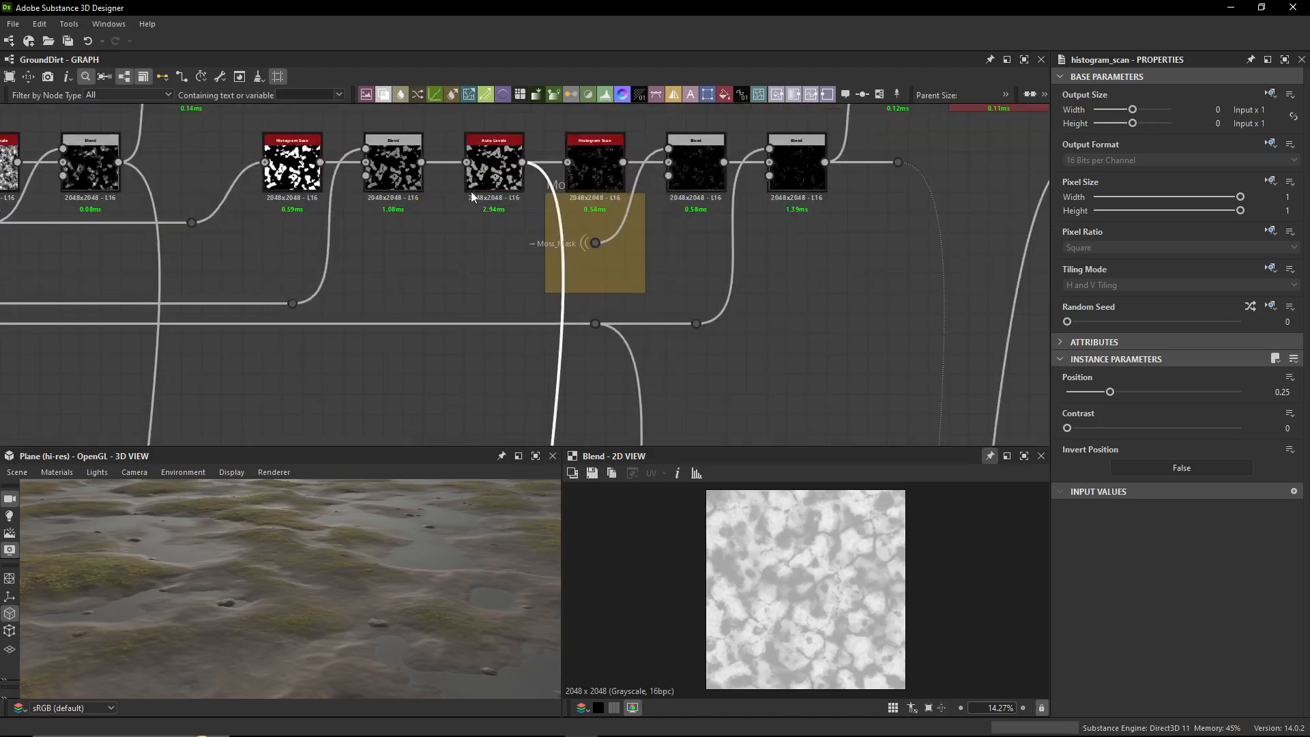
pyautogui.scroll(2, 472, 267)
pyautogui.moveTo(471, 164); pyautogui.dragTo(504, 157, button='middle')
pyautogui.scroll(2, 473, 273)
pyautogui.click(508, 258)
# - Return to the Histogram Scan on the roughness branch and preview its mask close up
pyautogui.scroll(-6, 513, 249)
pyautogui.scroll(2, 554, 326)
pyautogui.scroll(4, 550, 329)
pyautogui.scroll(-3, 503, 164)
pyautogui.scroll(-3, 580, 232)
pyautogui.scroll(3, 530, 225)
pyautogui.scroll(2, 645, 331)
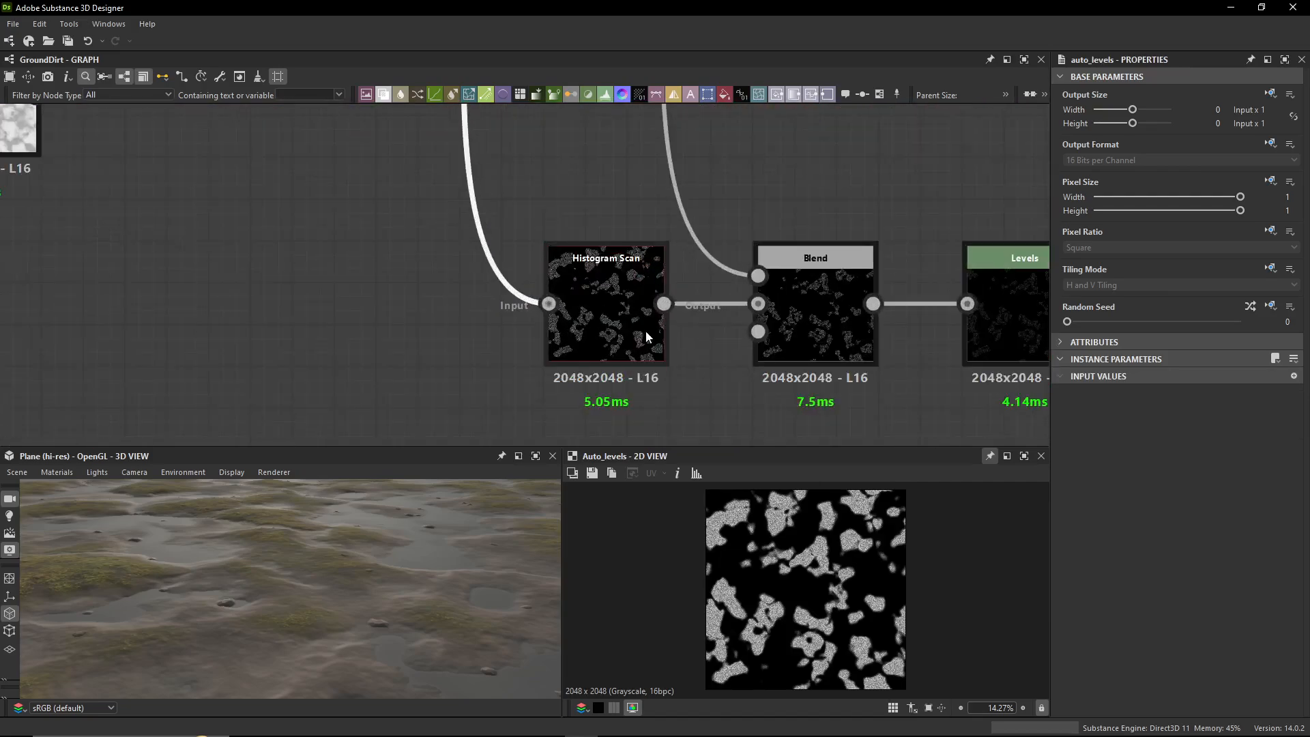
pyautogui.click(646, 330)
pyautogui.scroll(10, 863, 611)
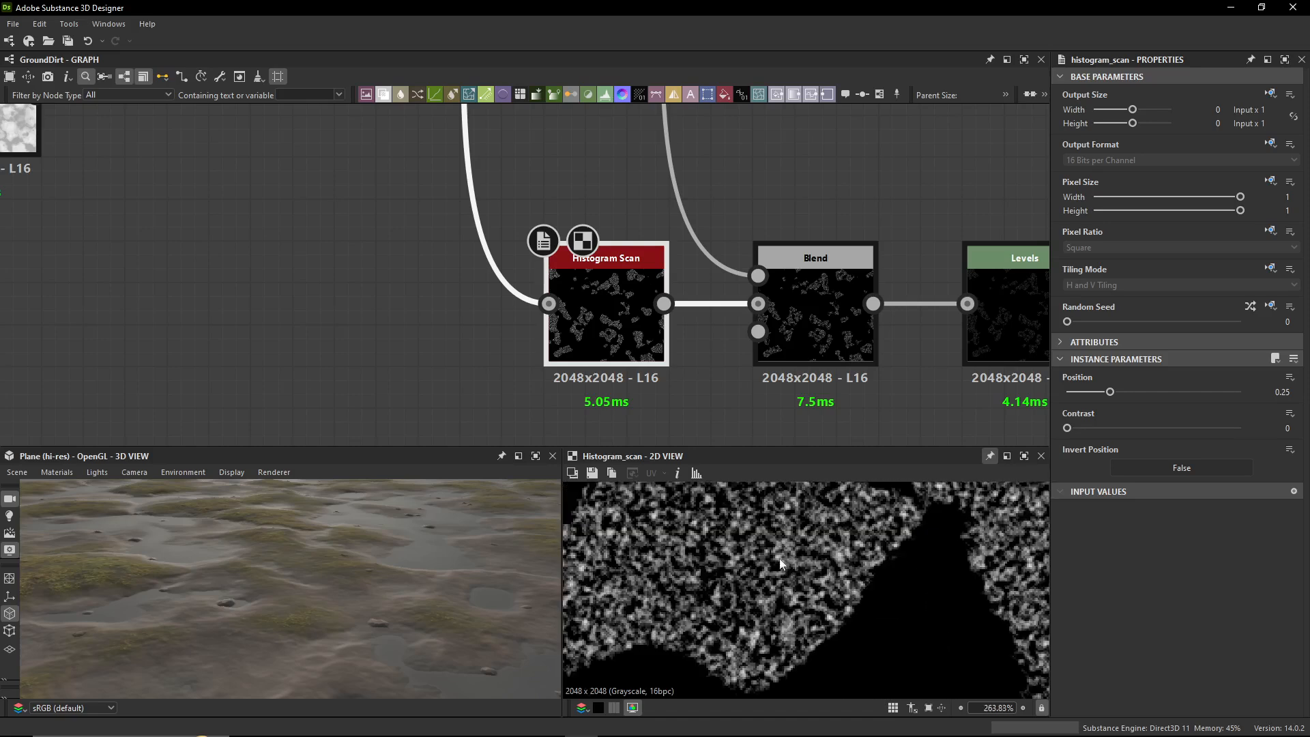
# - Preview the Multiply Blend after the Histogram Scan and trace its foreground input to the dot below the Moss_Mask portal, viewing the full pattern
pyautogui.moveTo(670, 305); pyautogui.dragTo(410, 290, button='middle')
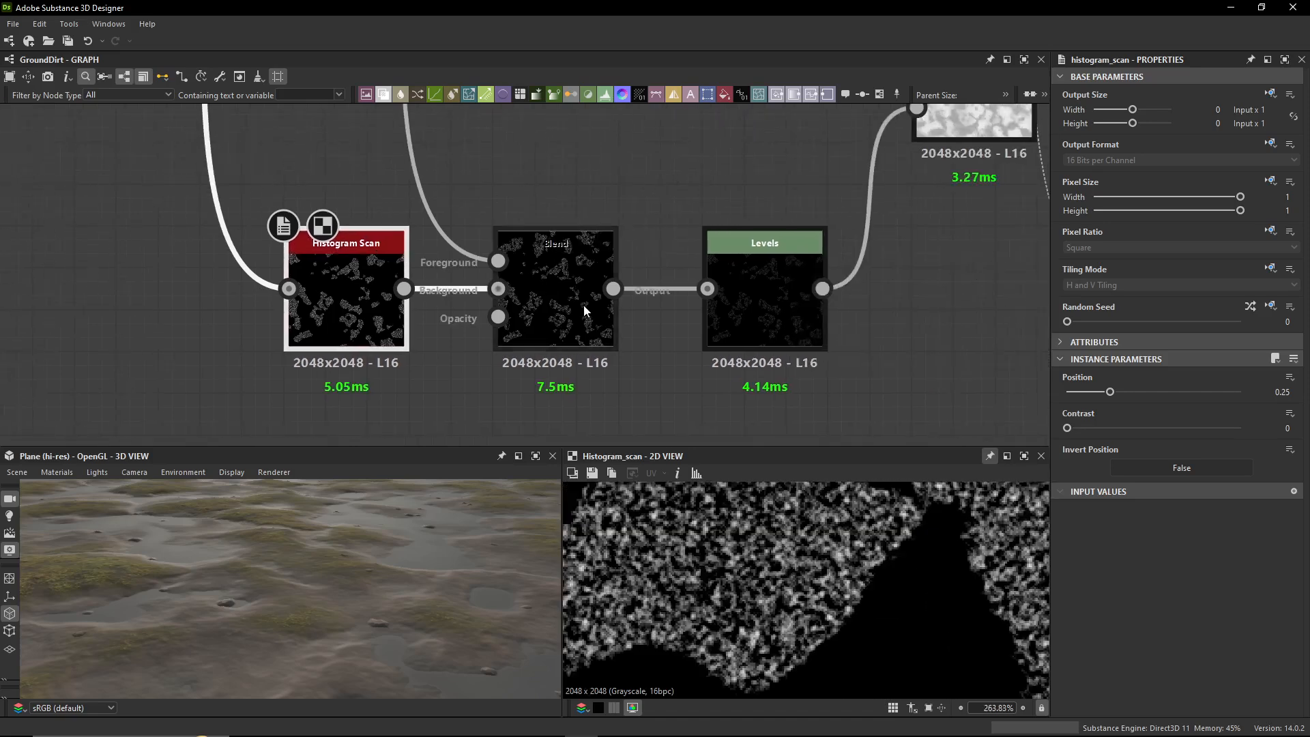
pyautogui.click(583, 305)
pyautogui.scroll(-5, 591, 304)
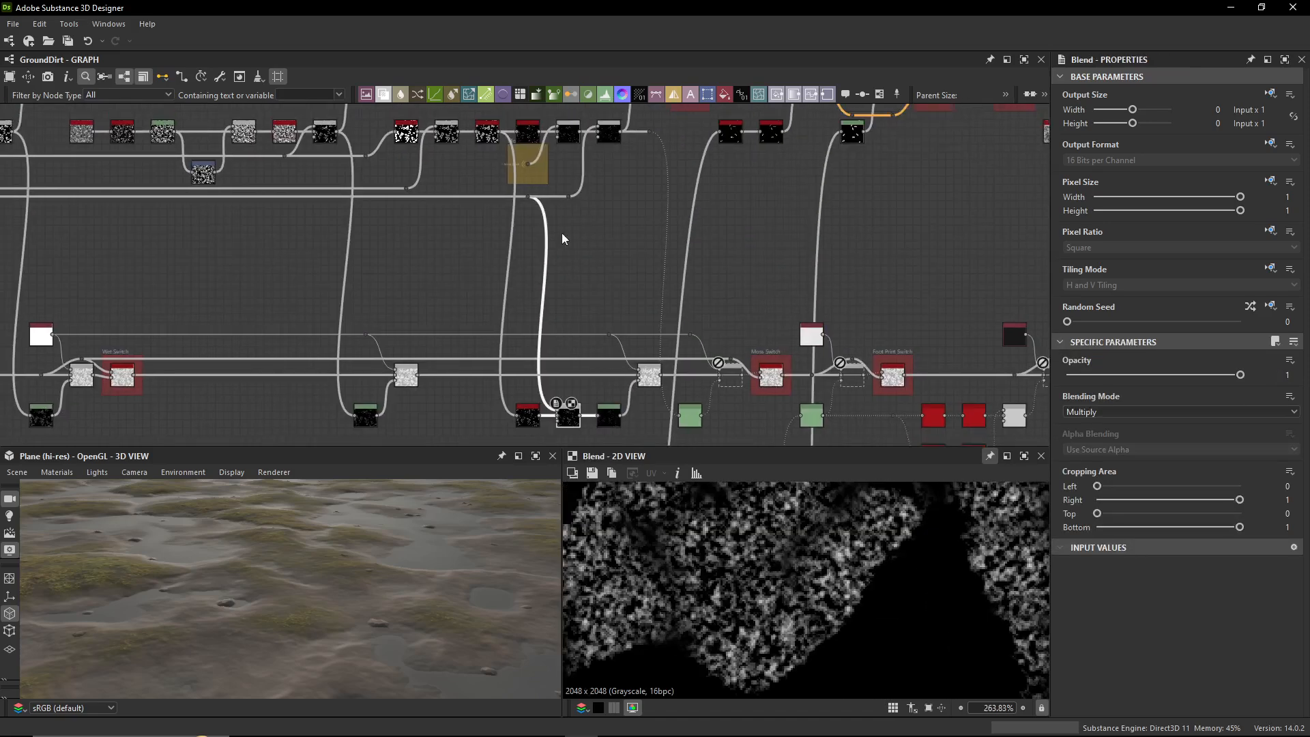
pyautogui.scroll(5, 550, 253)
pyautogui.click(517, 335)
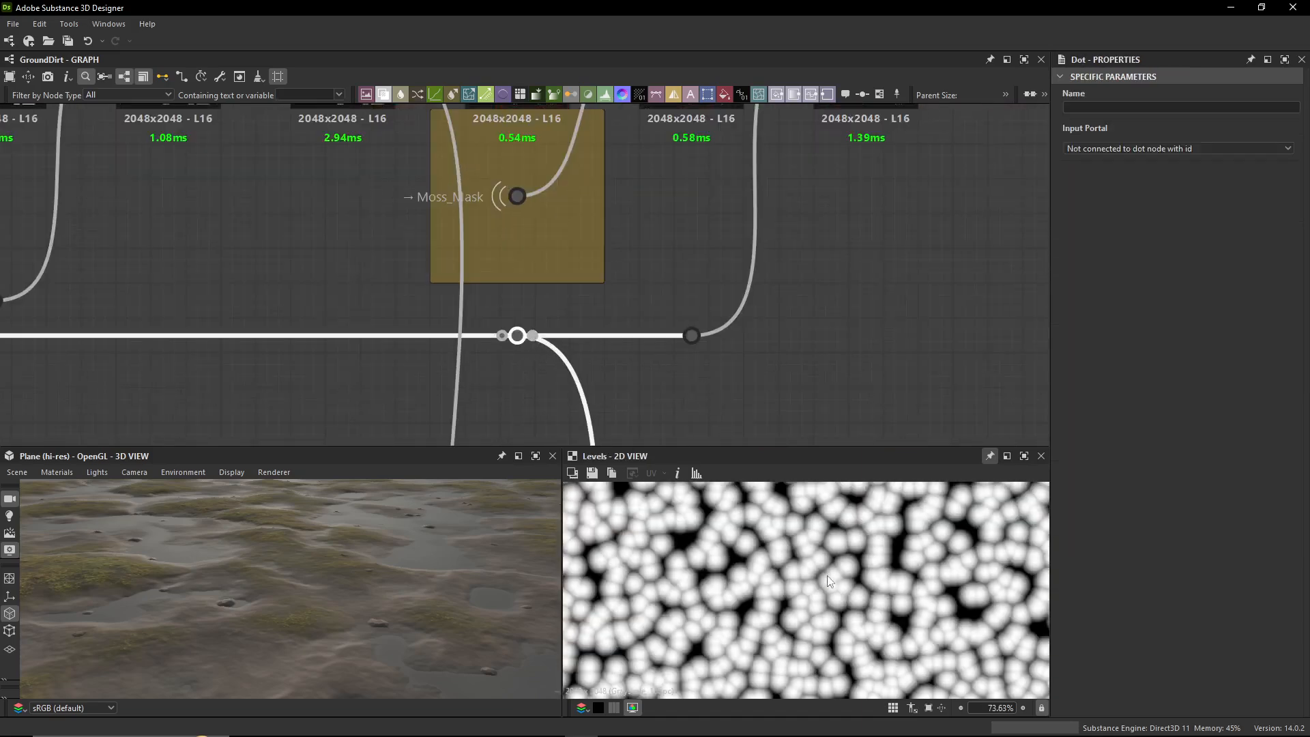
pyautogui.scroll(-6, 830, 580)
pyautogui.scroll(-5, 583, 280)
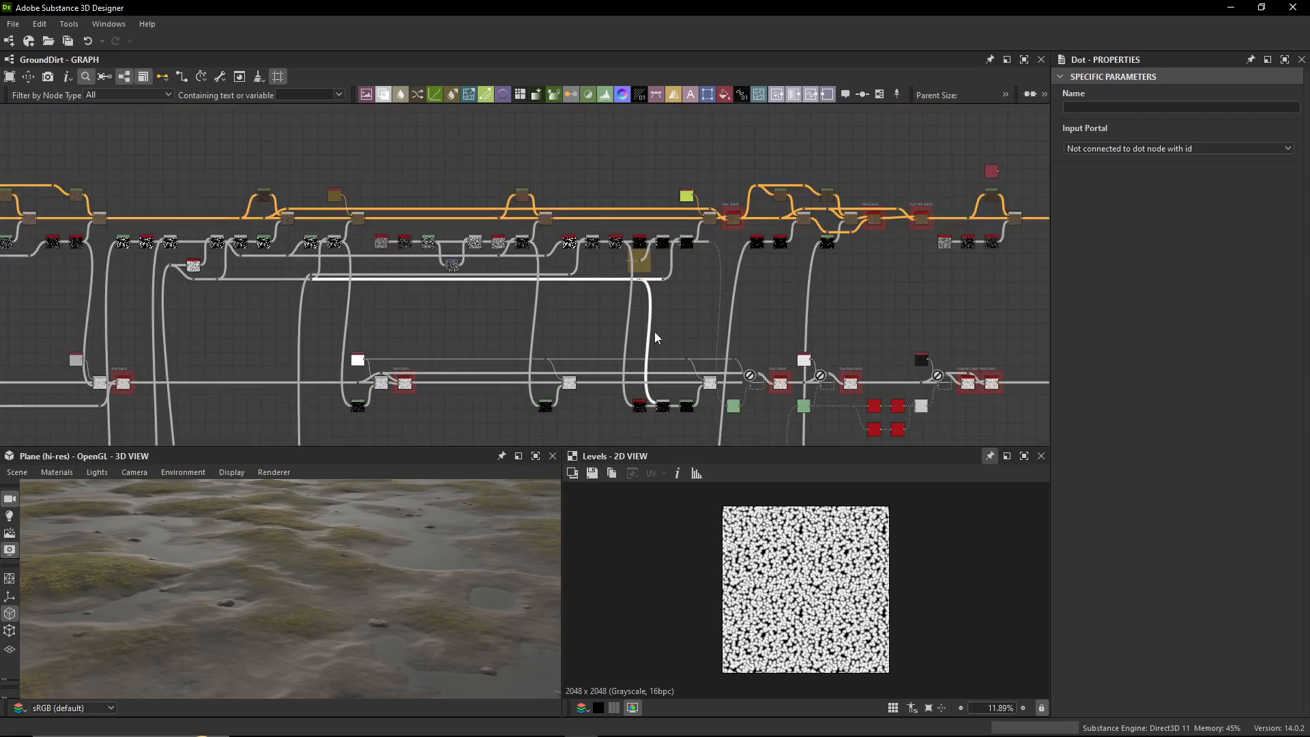
# - Compare the Multiply Blend's preview with that of the Histogram Scan feeding it
pyautogui.scroll(5, 657, 337)
pyautogui.doubleClick(682, 261)
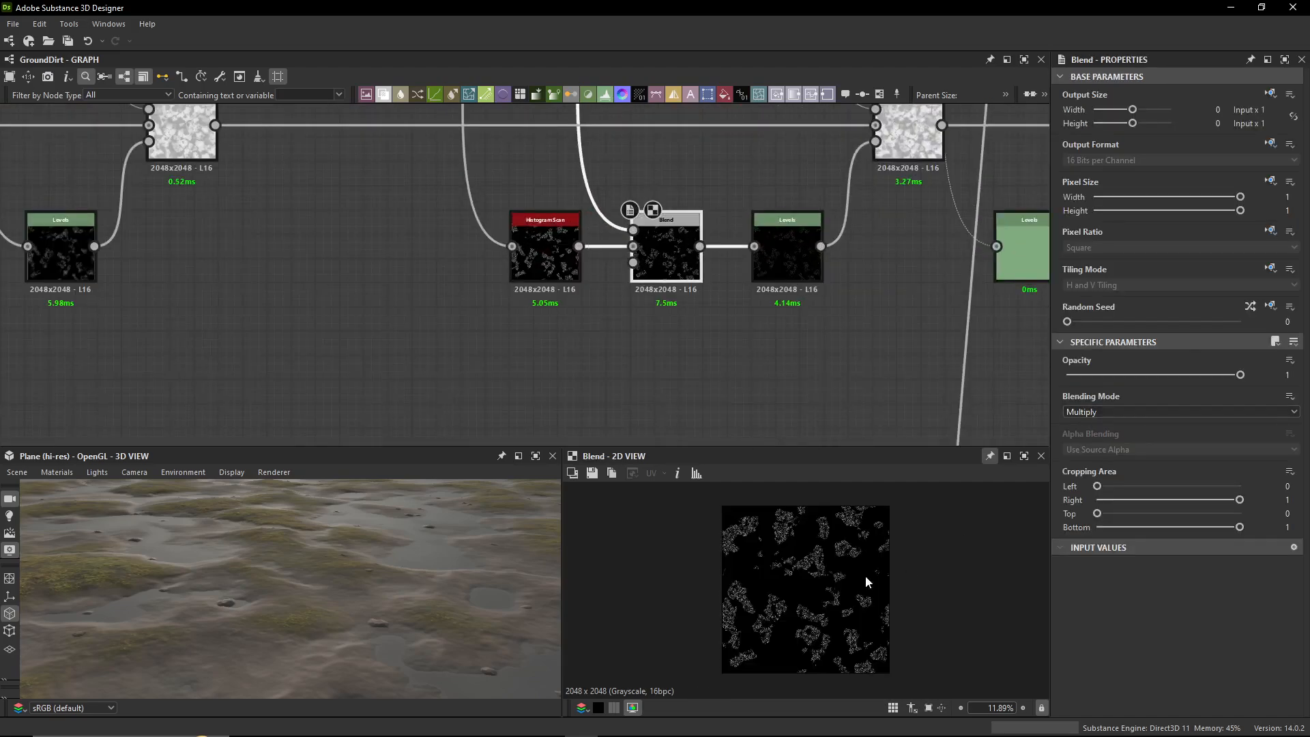
pyautogui.scroll(10, 867, 582)
pyautogui.doubleClick(567, 269)
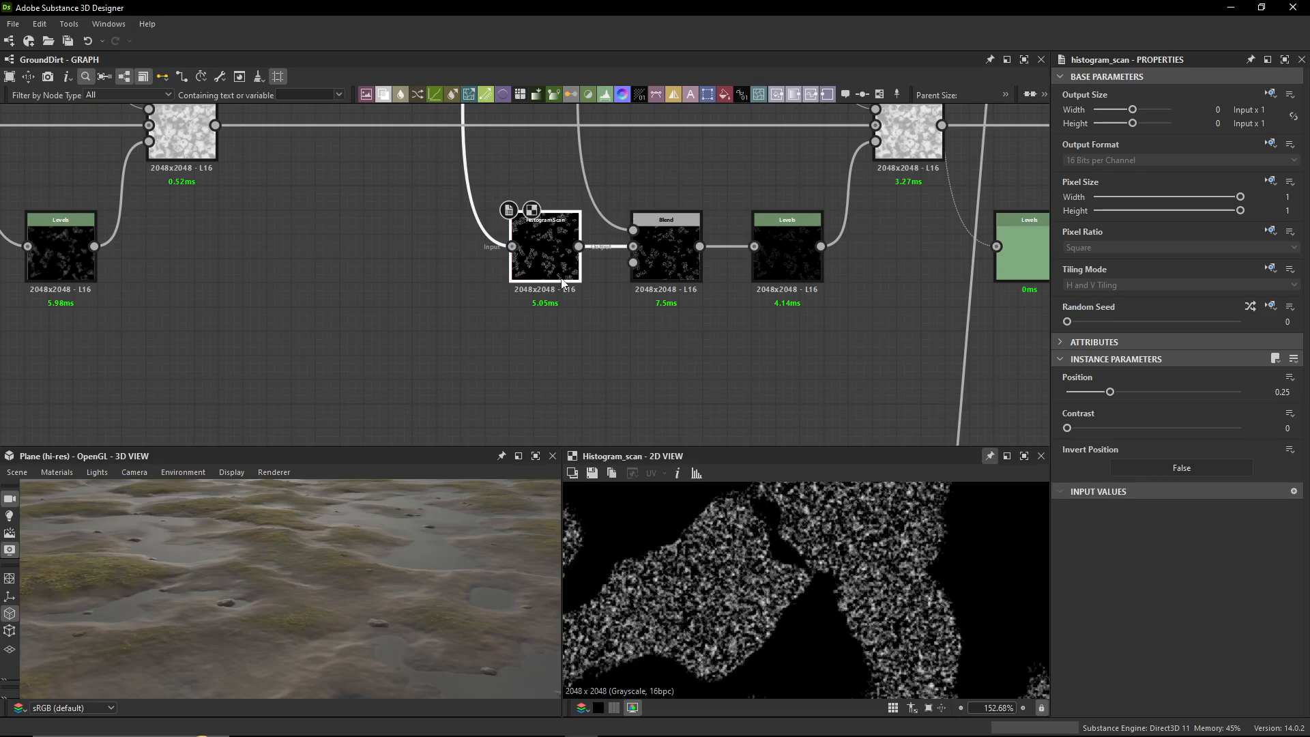
pyautogui.doubleClick(665, 265)
# - Preview the Levels node after the Multiply Blend, switch its parameters to sliders, and preview the Blend it masks
pyautogui.moveTo(786, 269); pyautogui.dragTo(599, 358, button='middle')
pyautogui.doubleClick(599, 357)
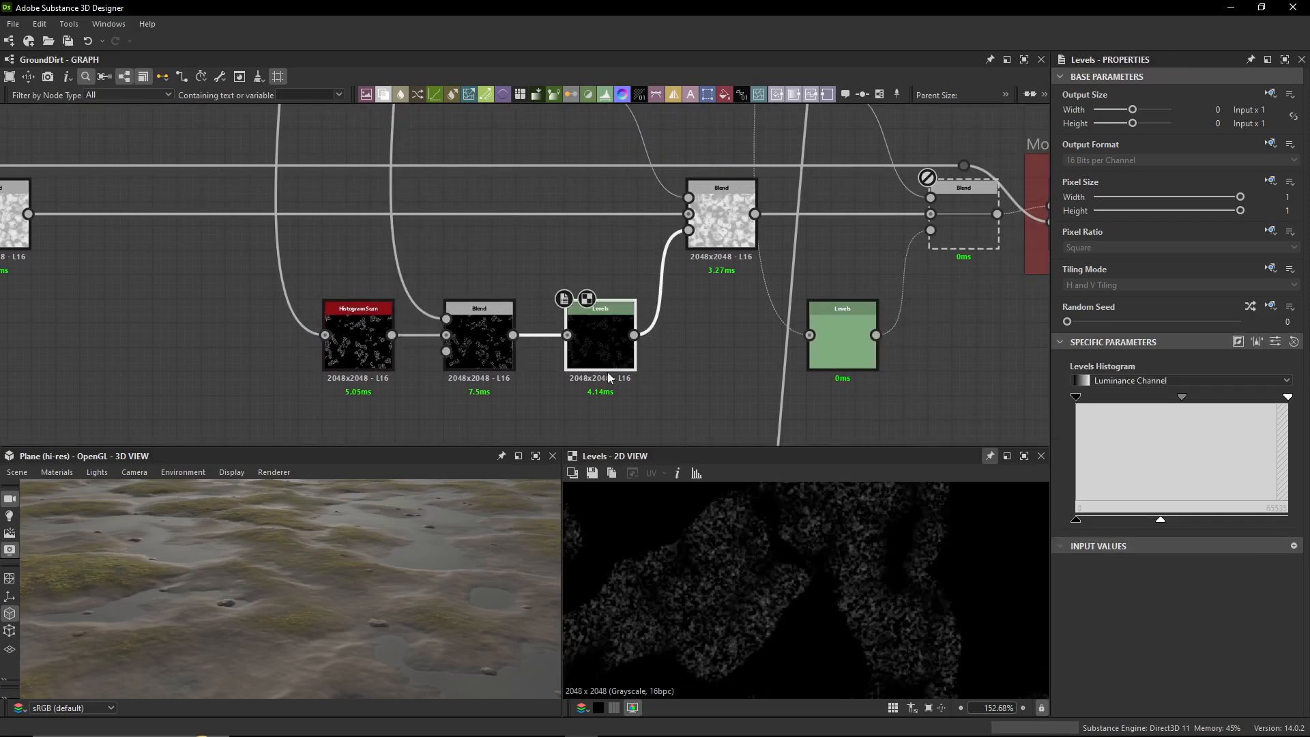
pyautogui.click(1276, 341)
pyautogui.doubleClick(733, 230)
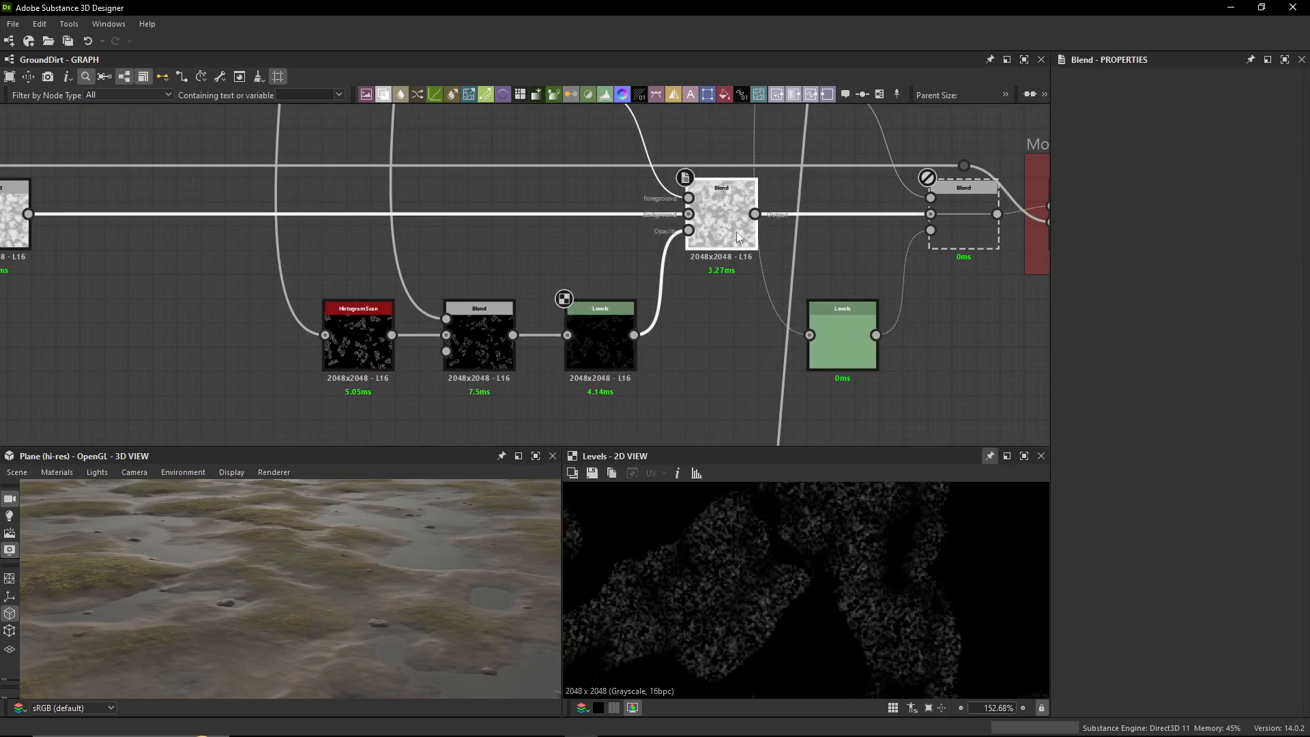
pyautogui.scroll(-3, 711, 382)
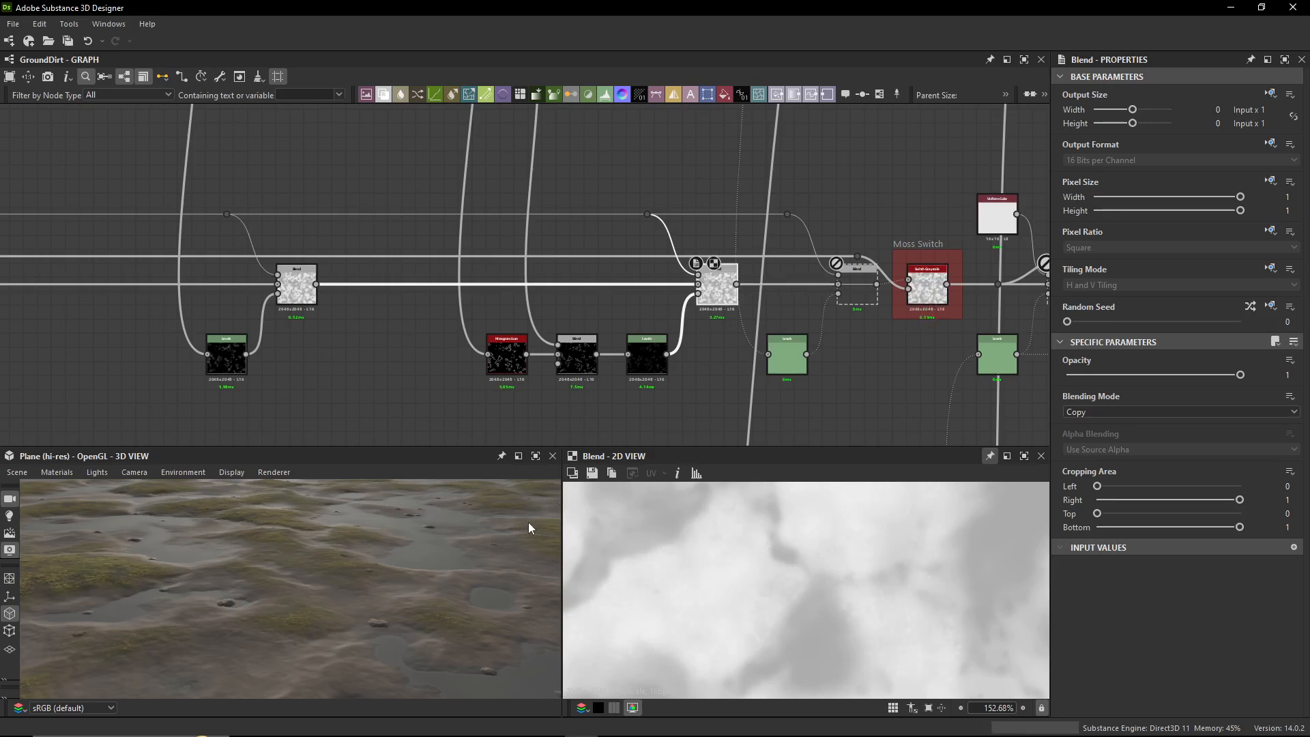
pyautogui.scroll(3, 739, 277)
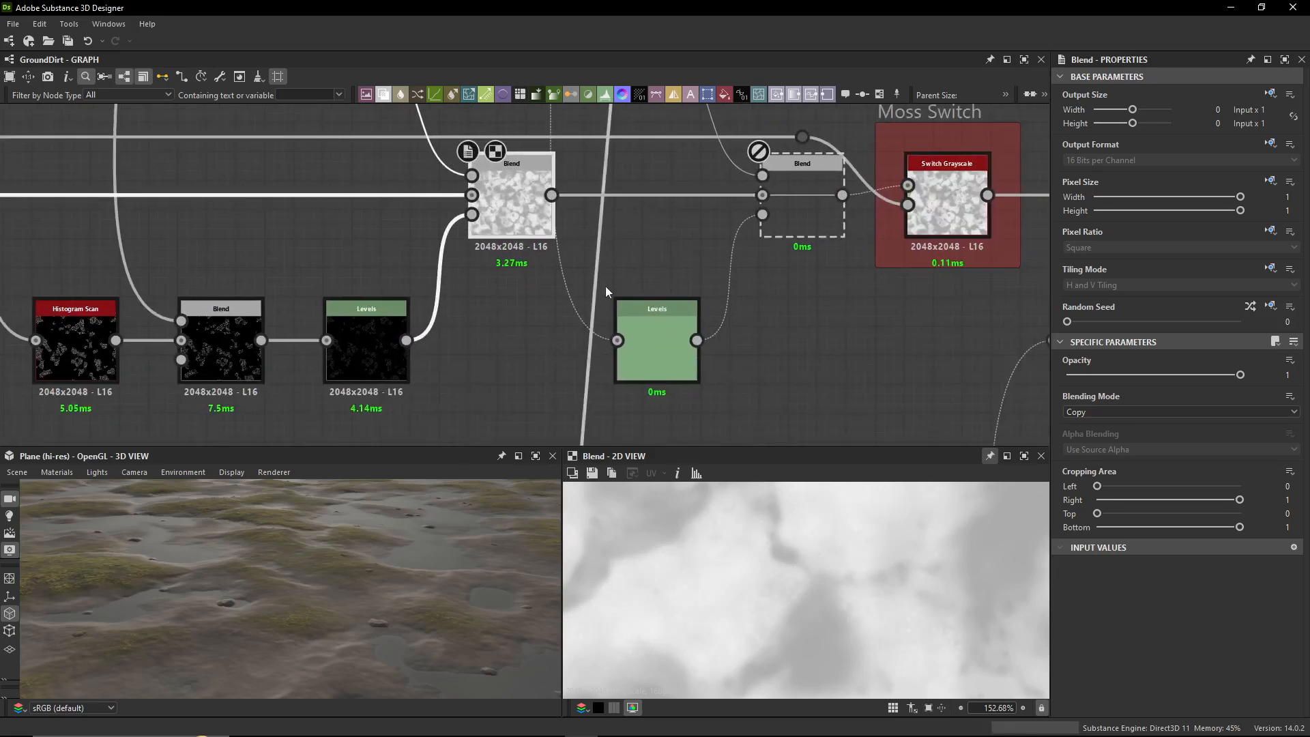
# - Enable the remaining disabled Blend directly before the Moss Switch and examine its foreground input
pyautogui.moveTo(626, 221); pyautogui.dragTo(589, 321, button='middle')
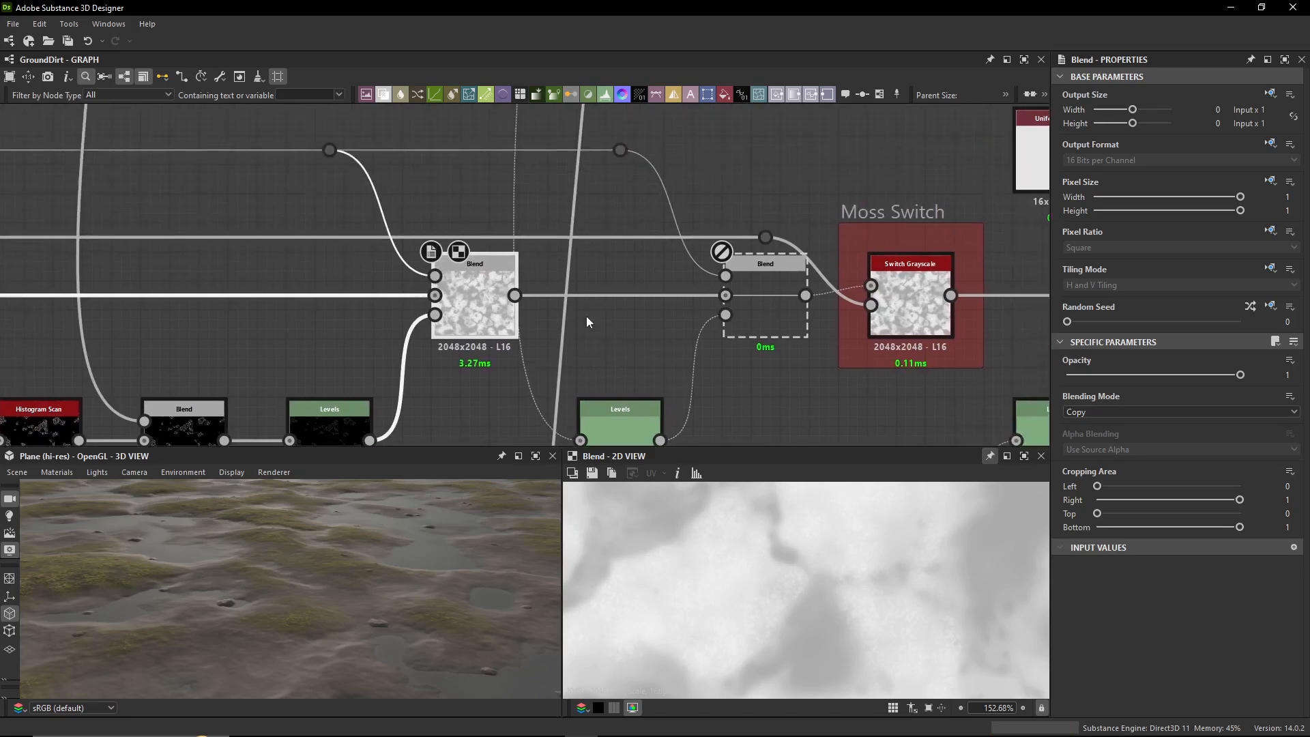
pyautogui.click(781, 309)
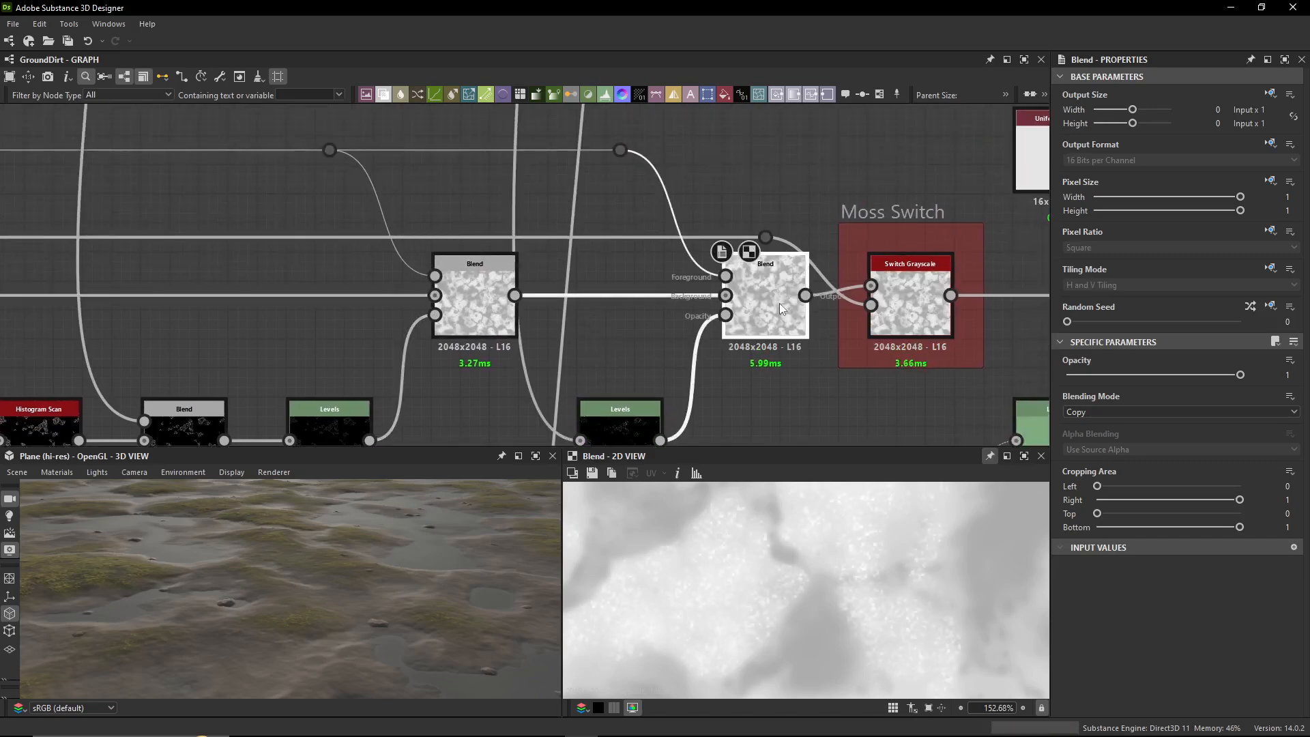
pyautogui.moveTo(777, 313); pyautogui.dragTo(772, 286, button='middle')
pyautogui.moveTo(650, 115); pyautogui.dragTo(610, 138)
pyautogui.click(742, 275)
# - Preview the Levels mask of the Blend directly before the Moss Switch and show its parameters as sliders
pyautogui.doubleClick(617, 400)
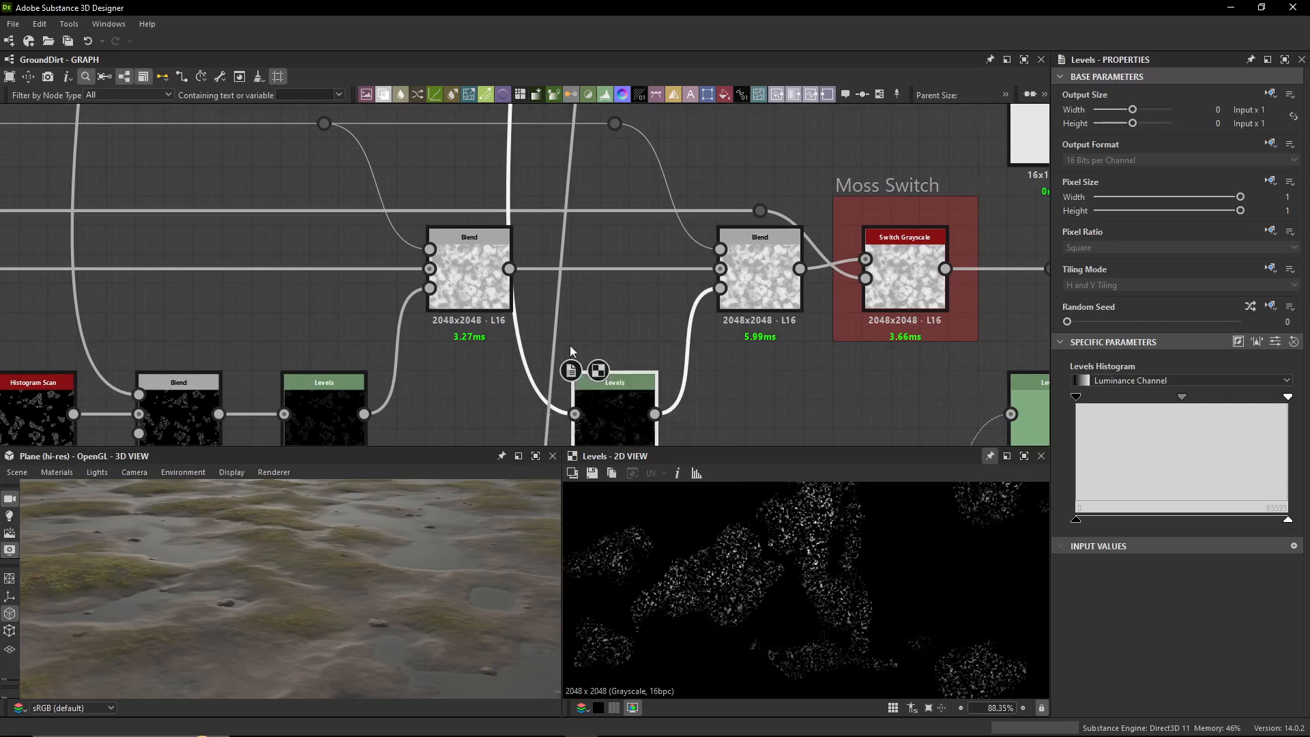
pyautogui.scroll(-3, 539, 218)
pyautogui.moveTo(529, 185); pyautogui.dragTo(572, 635, button='middle')
pyautogui.click(1275, 342)
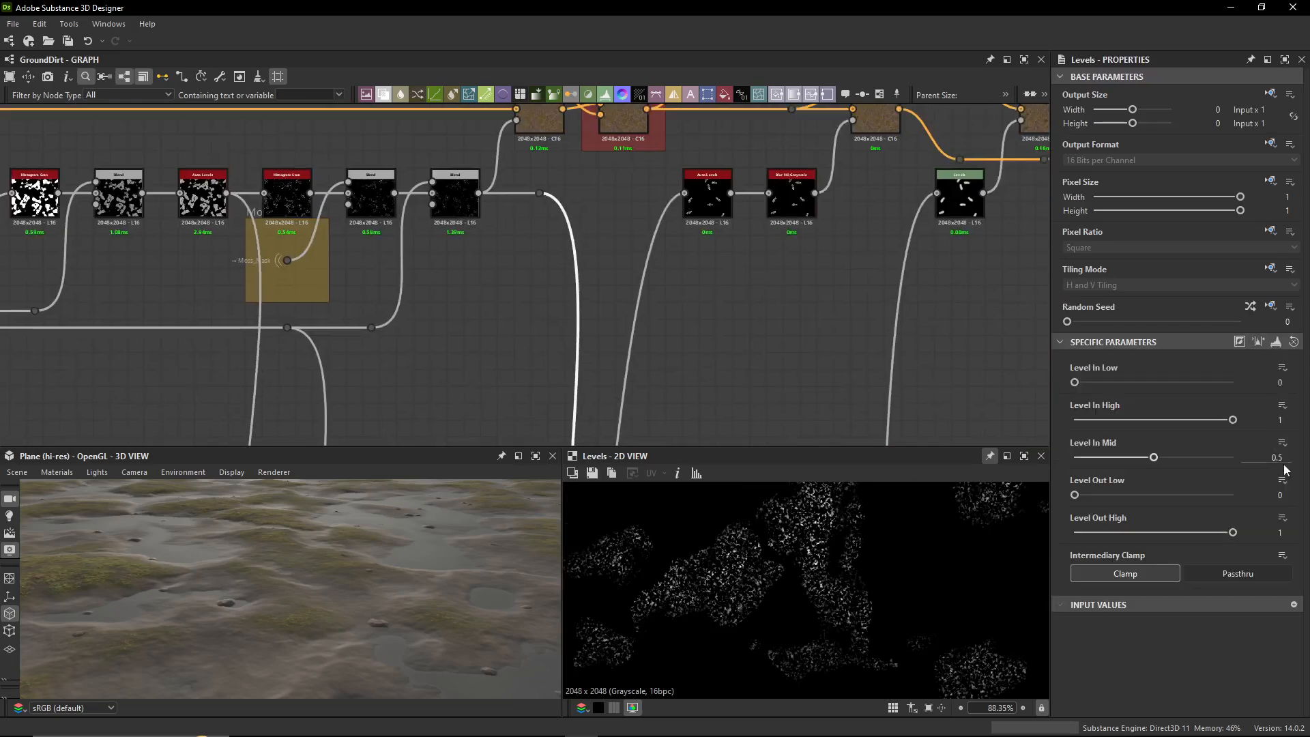
pyautogui.moveTo(862, 319); pyautogui.dragTo(804, 189, button='middle')
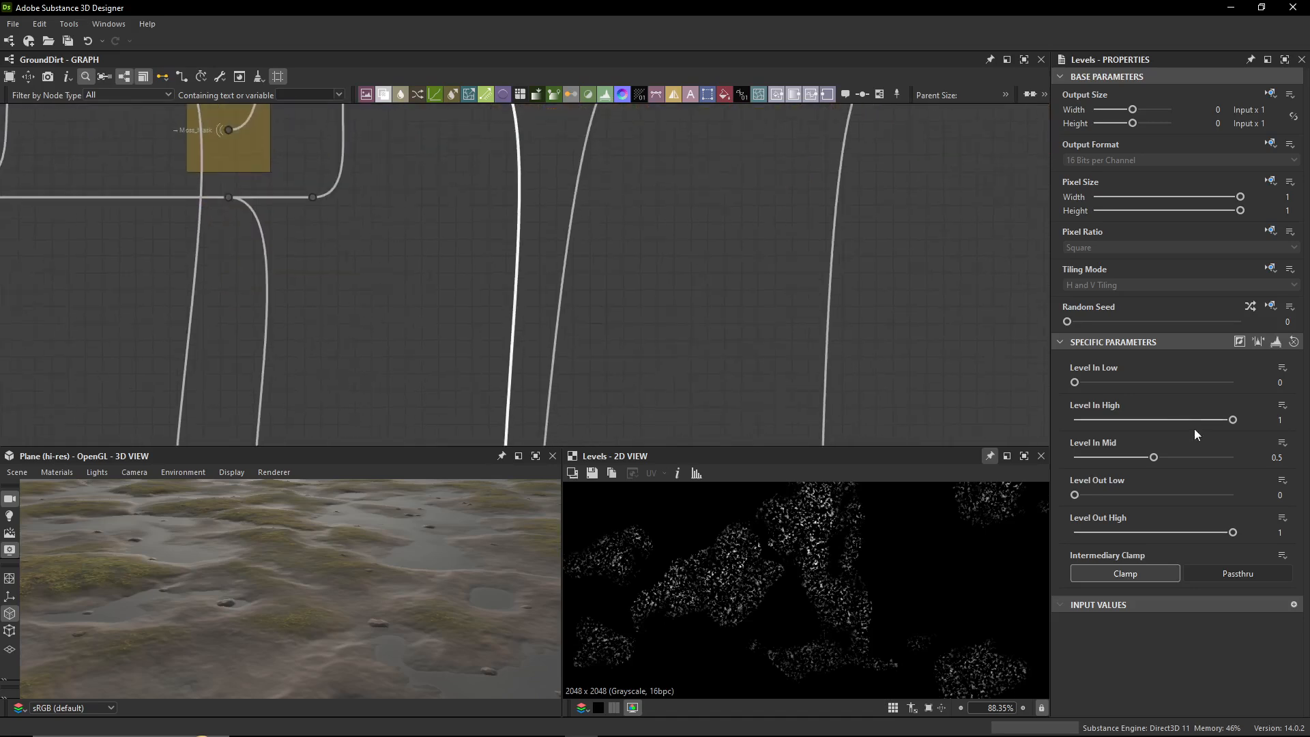
pyautogui.moveTo(657, 437); pyautogui.dragTo(684, 145, button='middle')
pyautogui.moveTo(599, 373); pyautogui.dragTo(596, 270, button='middle')
pyautogui.scroll(3, 597, 271)
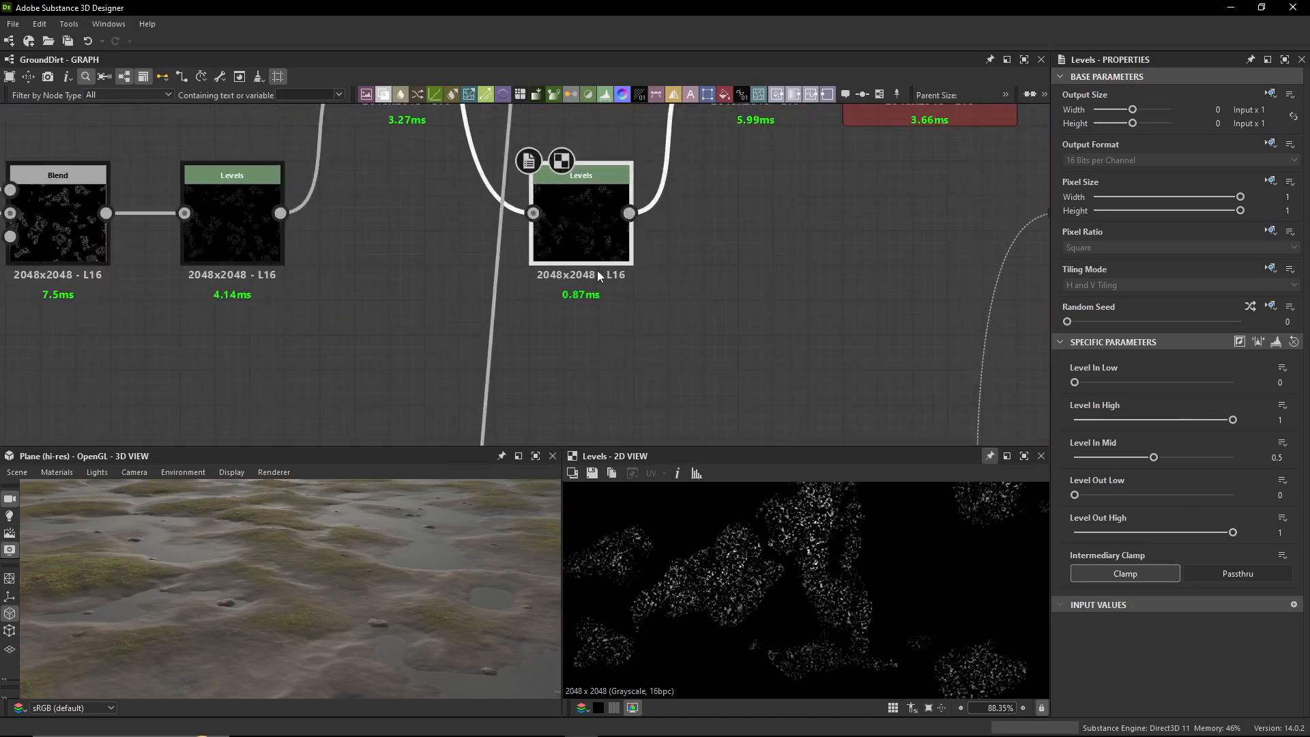
pyautogui.scroll(-2, 516, 335)
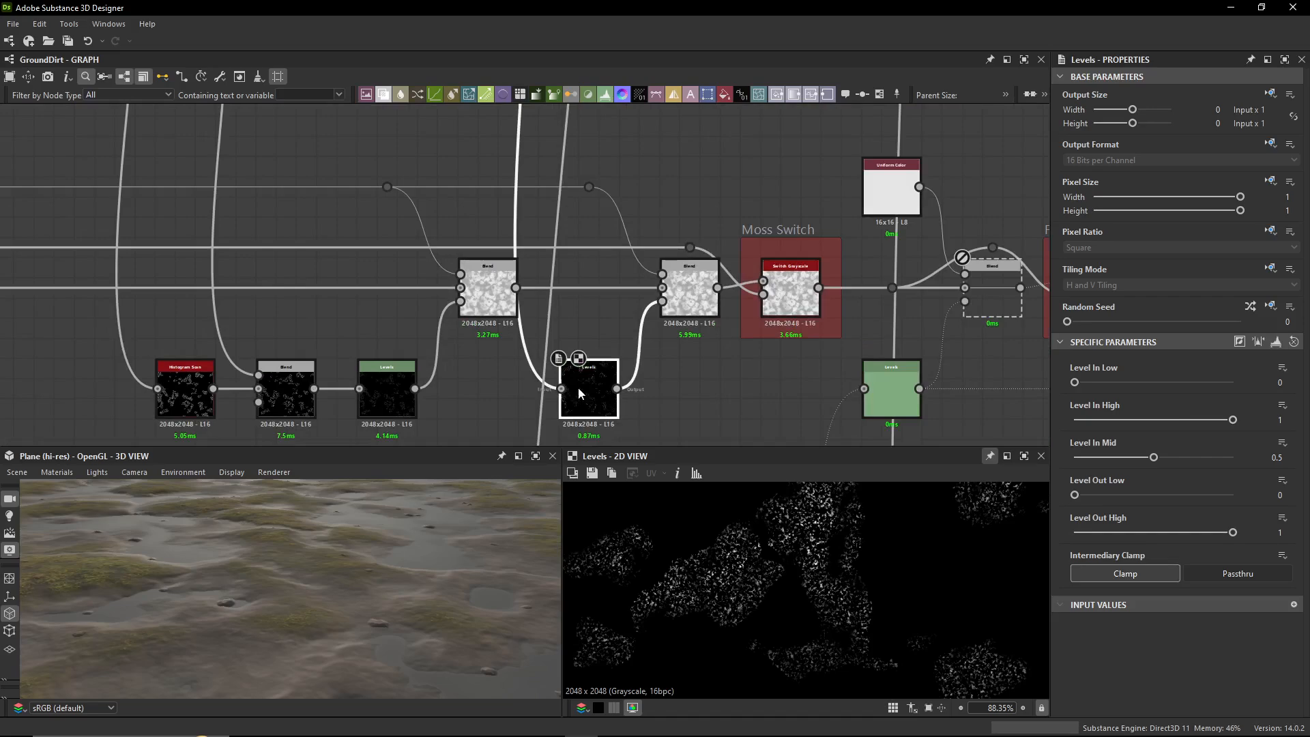
# - Trace the Levels mask up to the final Multiply Blend of the moss mask chain and preview the color Blend it masks
pyautogui.scroll(-3, 517, 222)
pyautogui.moveTo(516, 140); pyautogui.dragTo(497, 335, button='middle')
pyautogui.scroll(4, 494, 324)
pyautogui.click(413, 280)
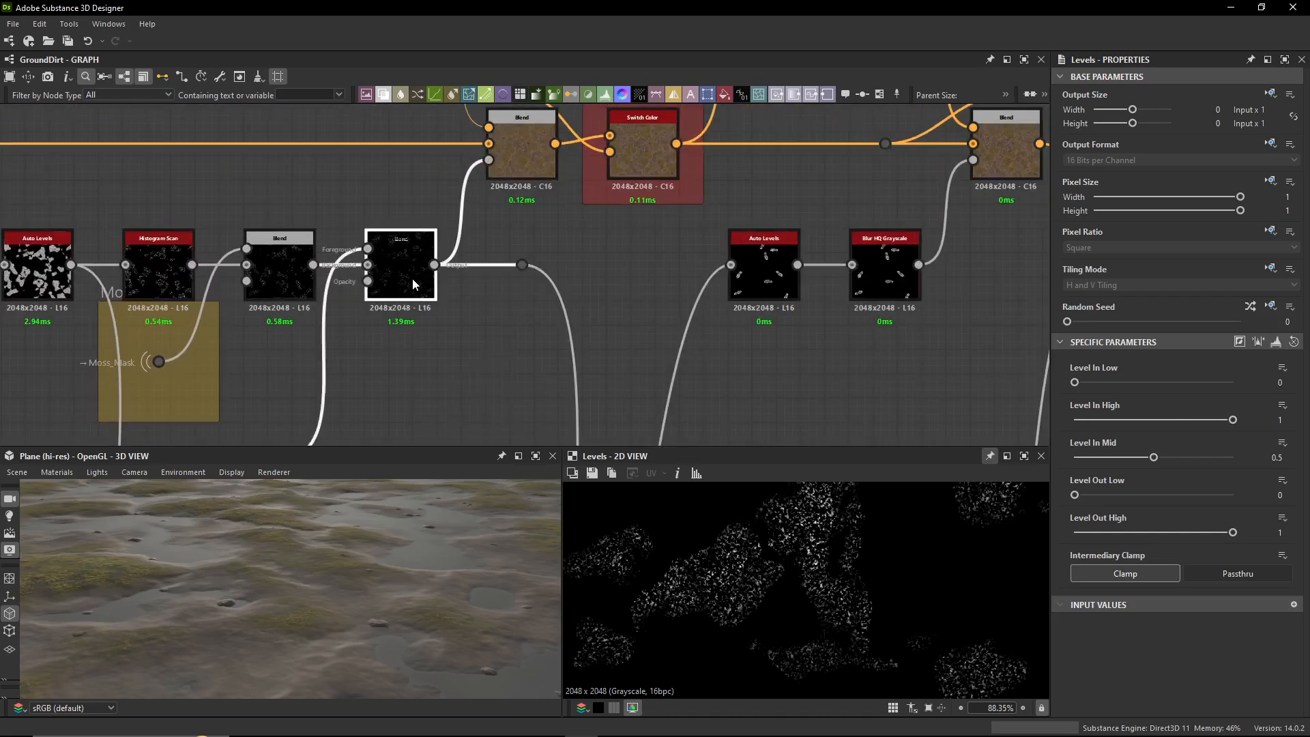
pyautogui.moveTo(413, 277); pyautogui.dragTo(702, 258, button='middle')
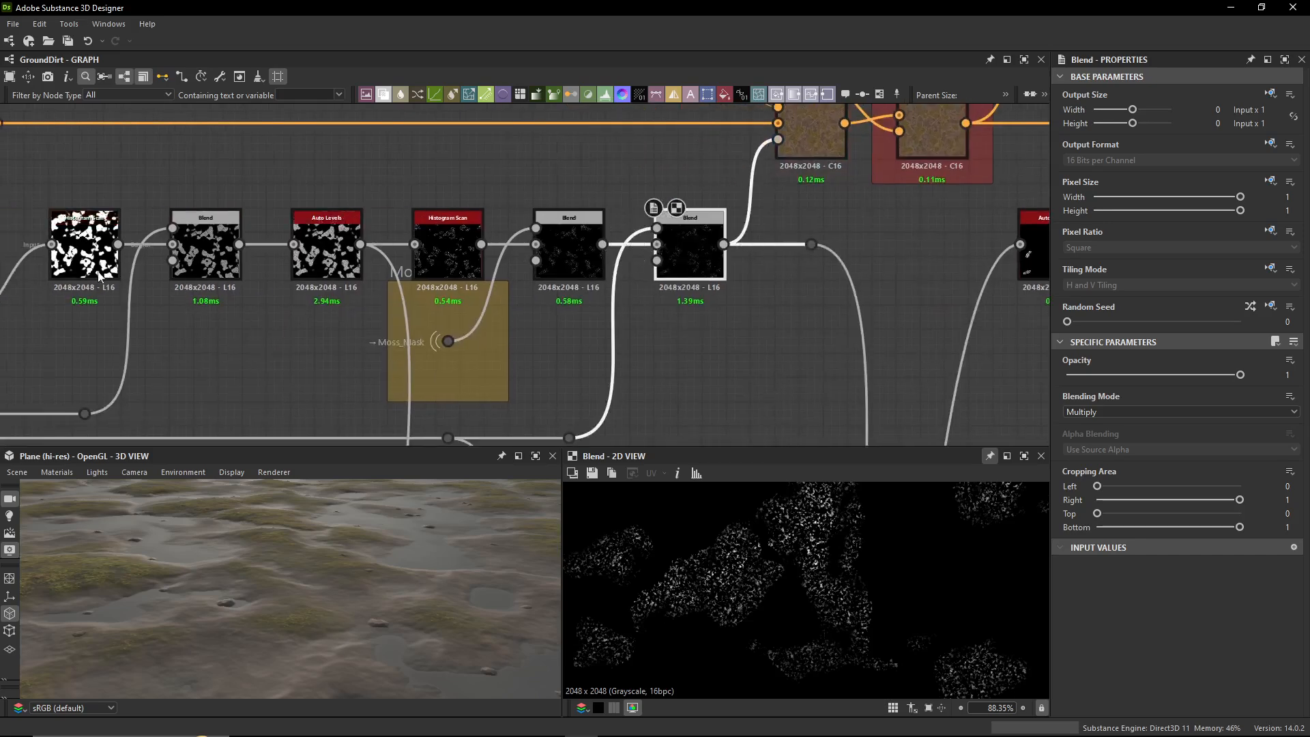
pyautogui.moveTo(840, 134); pyautogui.dragTo(742, 237, button='middle')
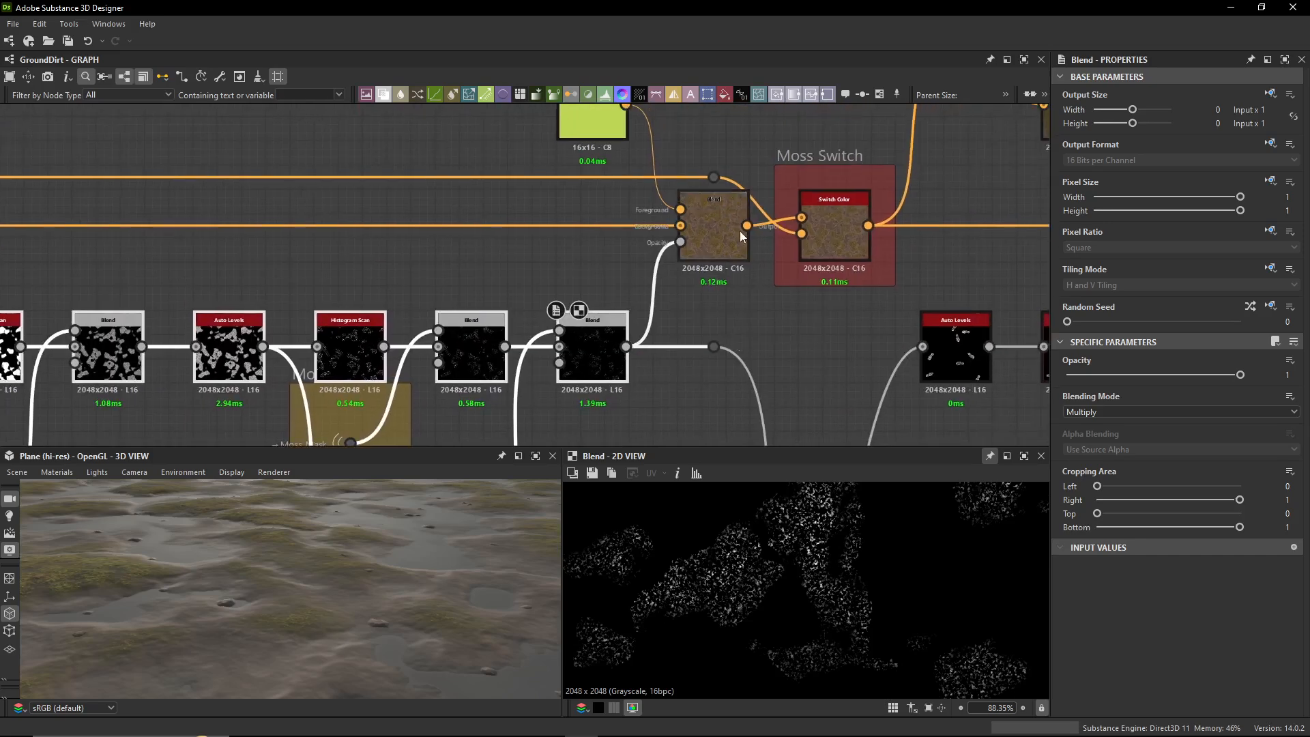
pyautogui.doubleClick(725, 236)
# - Follow the moss mask's output dot down to the roughness branch and preview the Blend directly before the Moss Switch
pyautogui.click(715, 347)
pyautogui.scroll(-5, 768, 432)
pyautogui.moveTo(768, 431); pyautogui.dragTo(649, 215, button='middle')
pyautogui.moveTo(662, 349); pyautogui.dragTo(657, 117, button='middle')
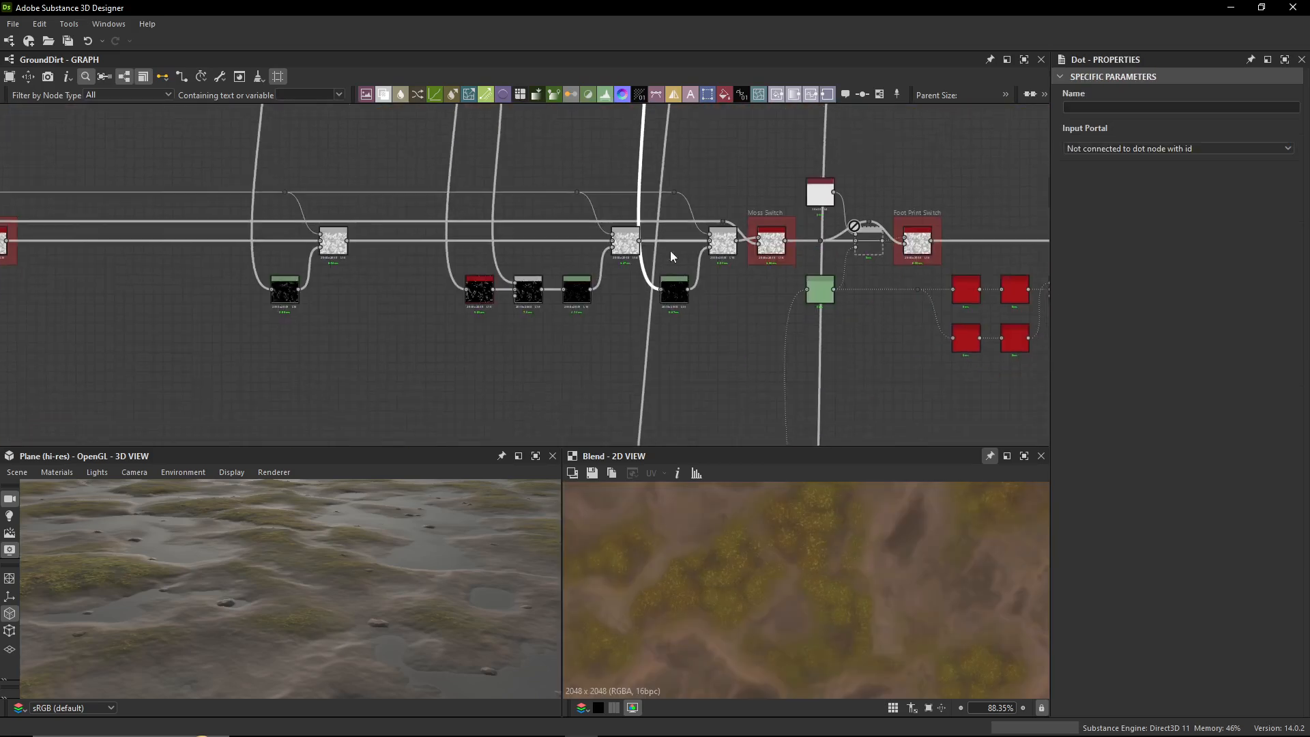
pyautogui.scroll(5, 711, 304)
pyautogui.moveTo(712, 305); pyautogui.dragTo(709, 395, button='middle')
pyautogui.doubleClick(727, 246)
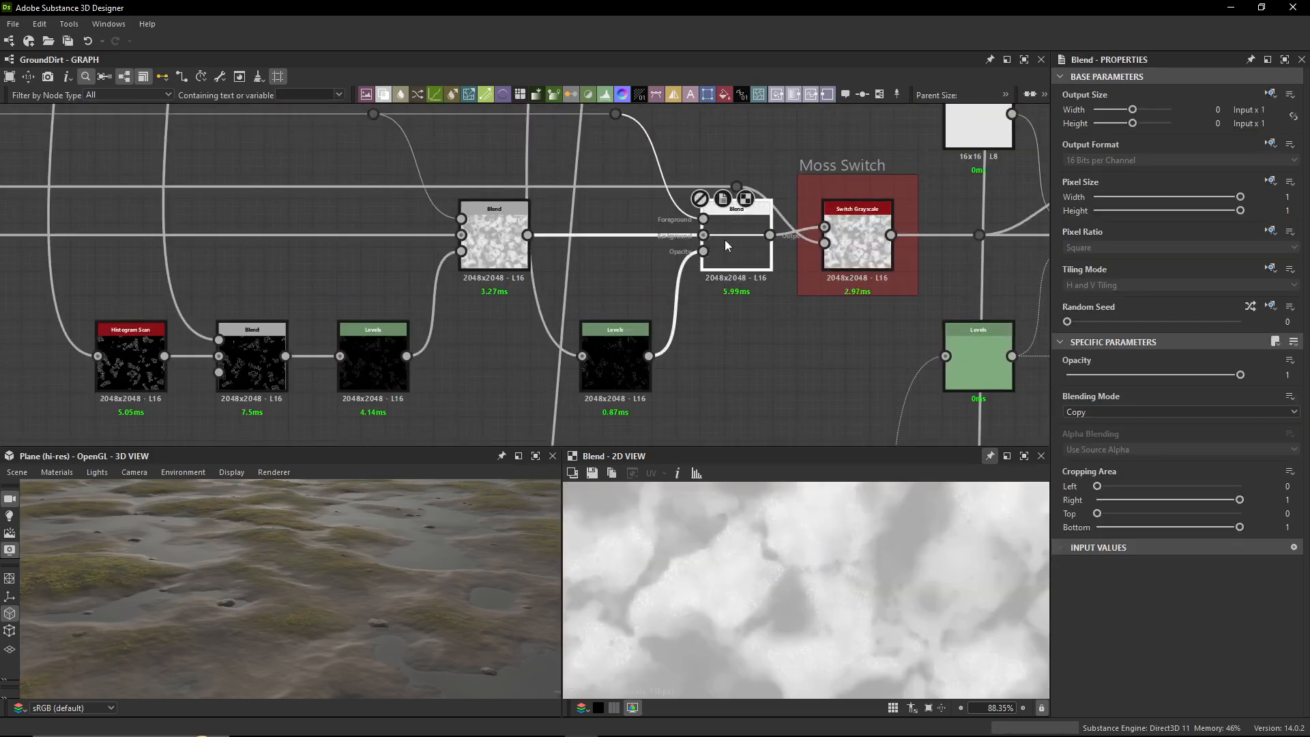
# - Toggle the Blend before the Moss Switch off and on, comparing its roughness effect close up in the 2D and 3D views
pyautogui.scroll(6, 745, 586)
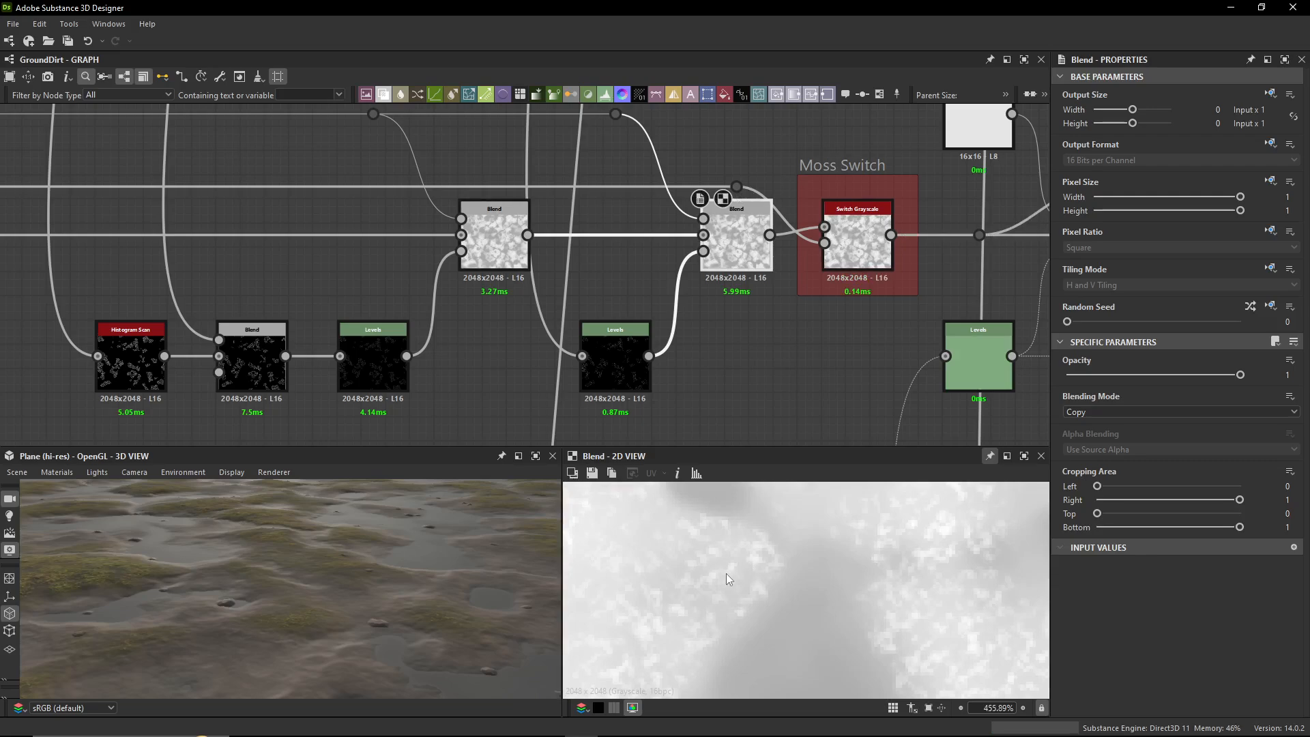
pyautogui.scroll(5, 294, 571)
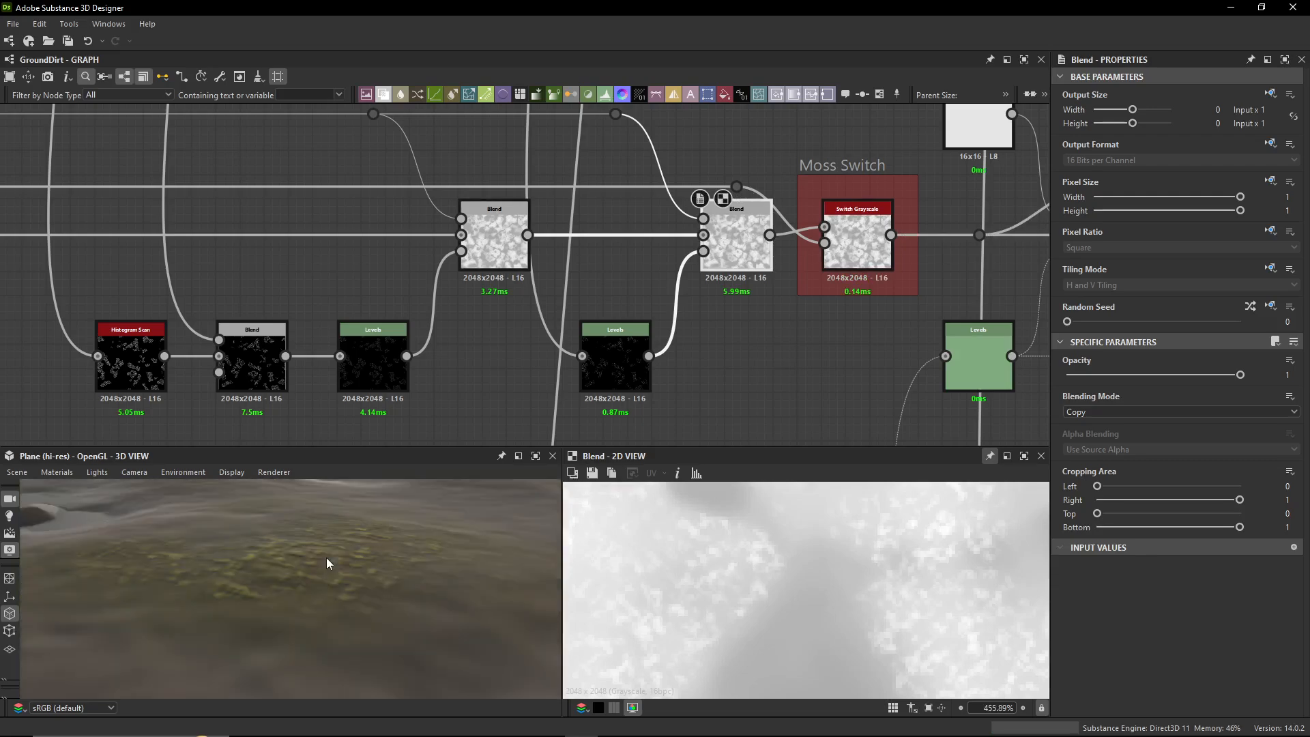
pyautogui.moveTo(327, 559); pyautogui.dragTo(370, 552)
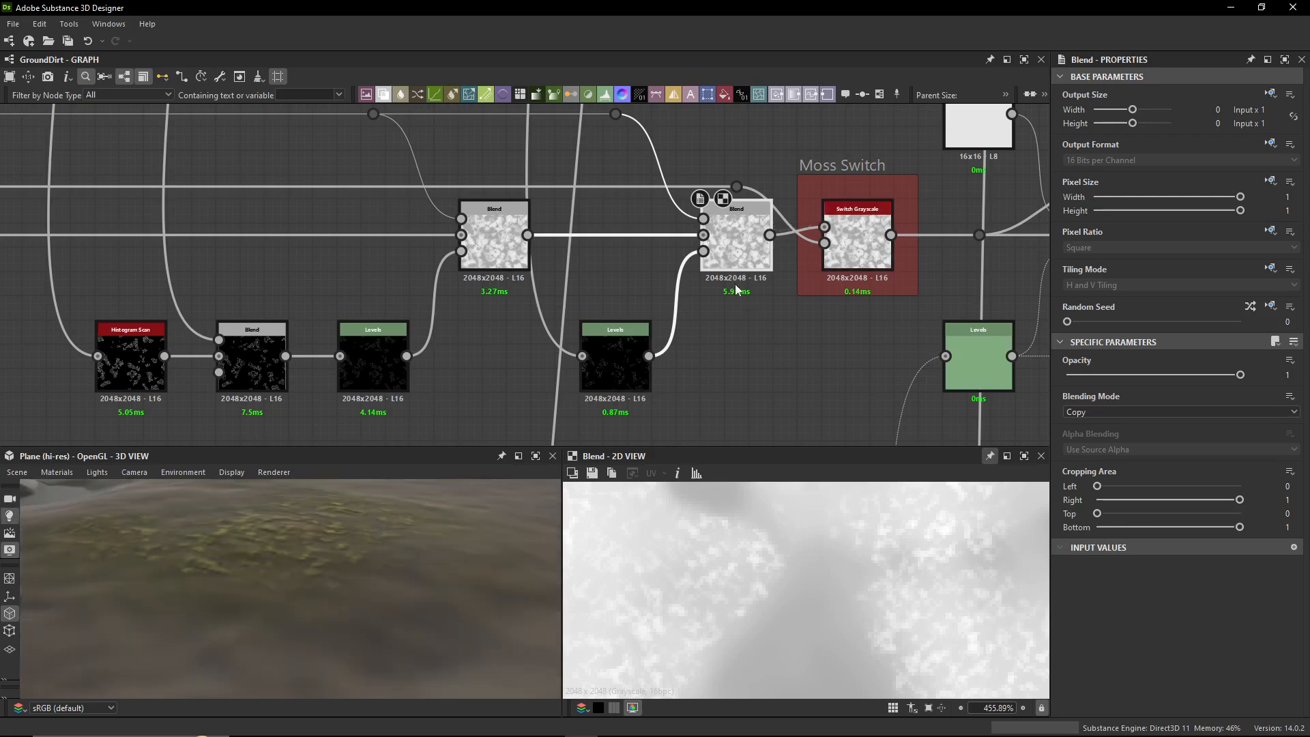
pyautogui.hotkey('shift', 'd')
pyautogui.hotkey('shift', 'd')
pyautogui.hotkey('shift', 'd')
pyautogui.hotkey('shift', 'd')
pyautogui.hotkey('shift', 'd')
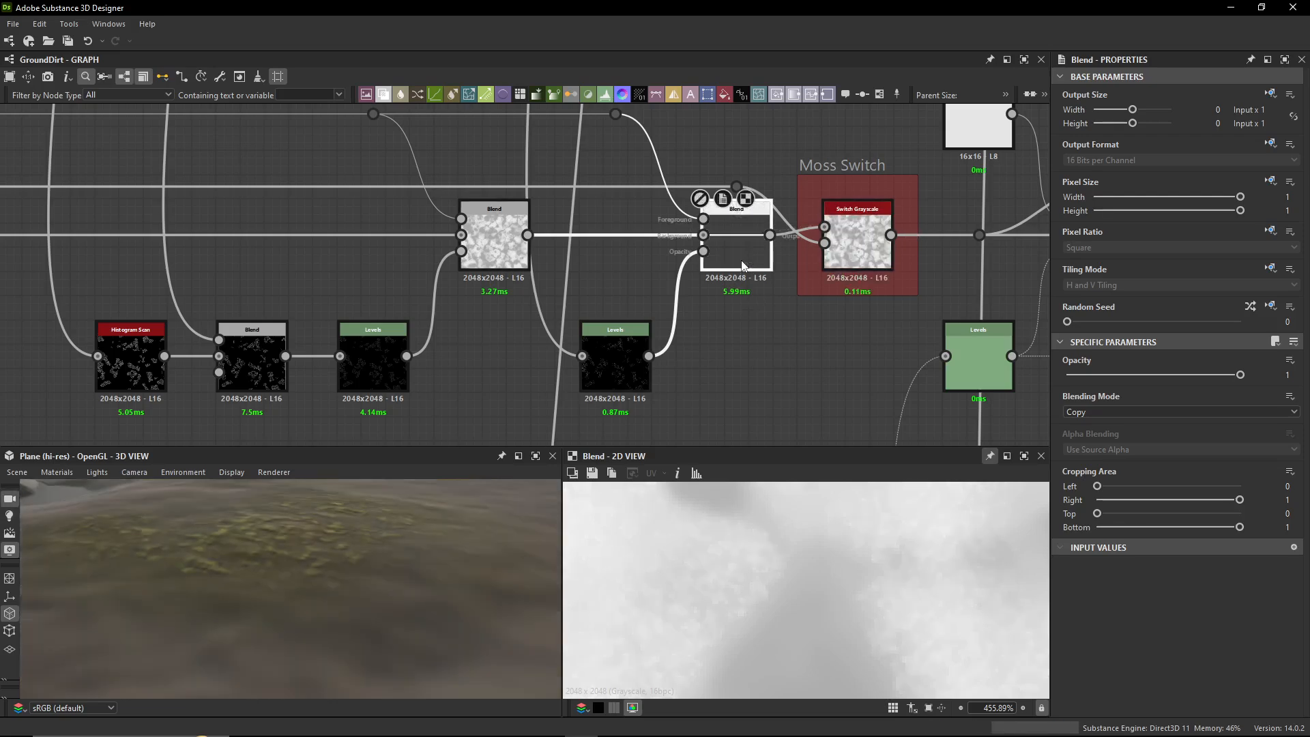
pyautogui.hotkey('shift', 'd')
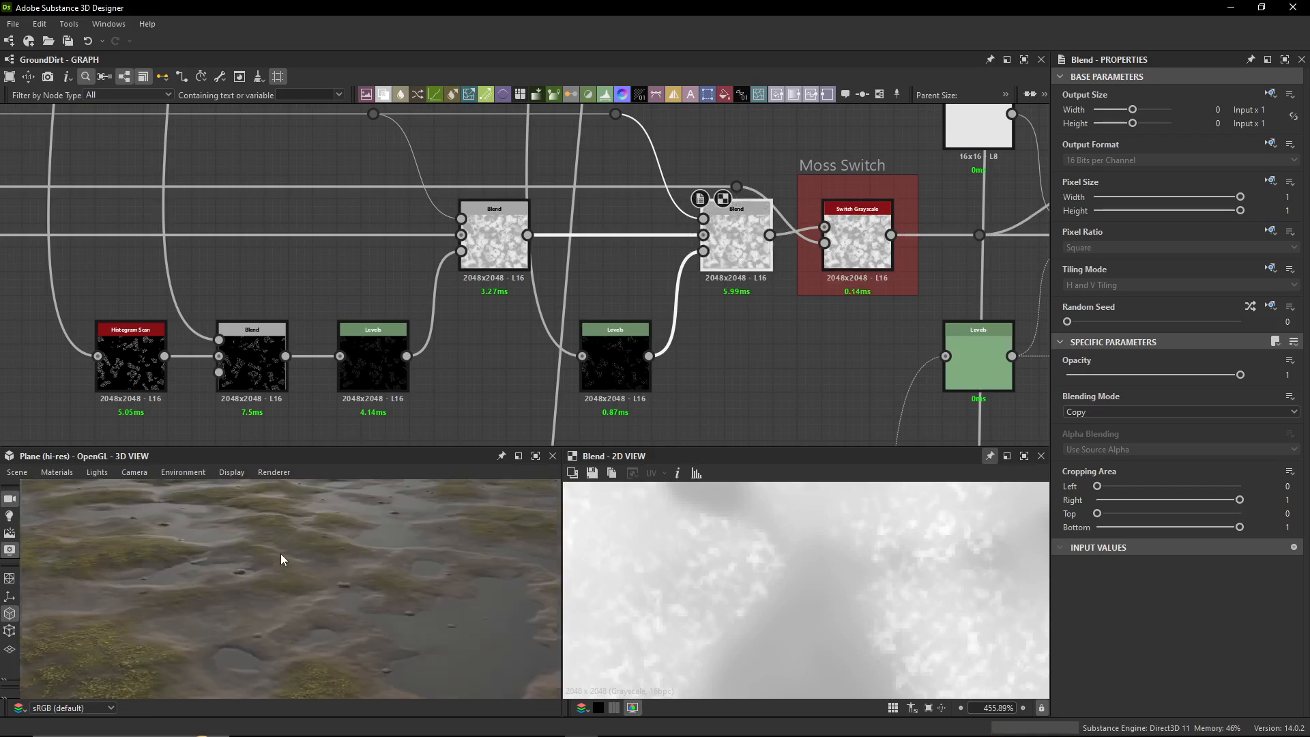
# - Preview the Moss Switch's Switch Grayscale node with its instance parameters, and select the Blend feeding it
pyautogui.moveTo(854, 327); pyautogui.dragTo(613, 376, button='middle')
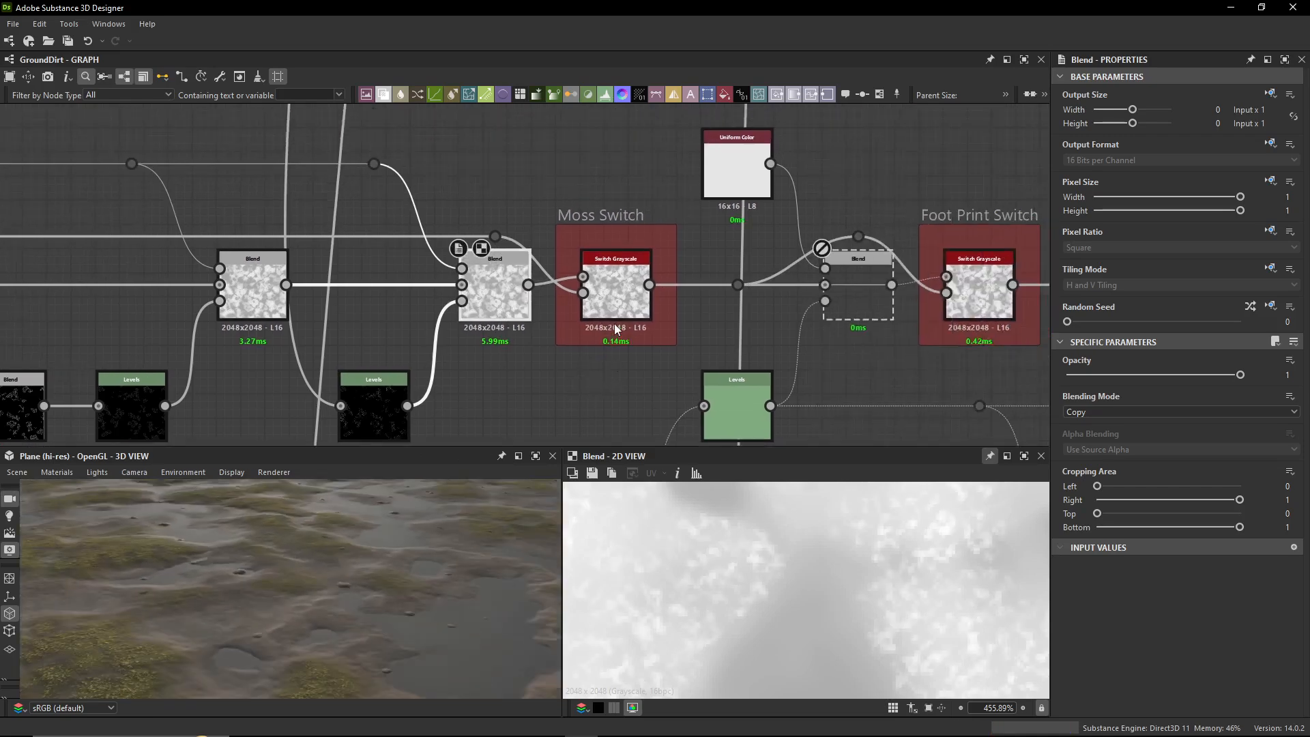
pyautogui.doubleClick(630, 300)
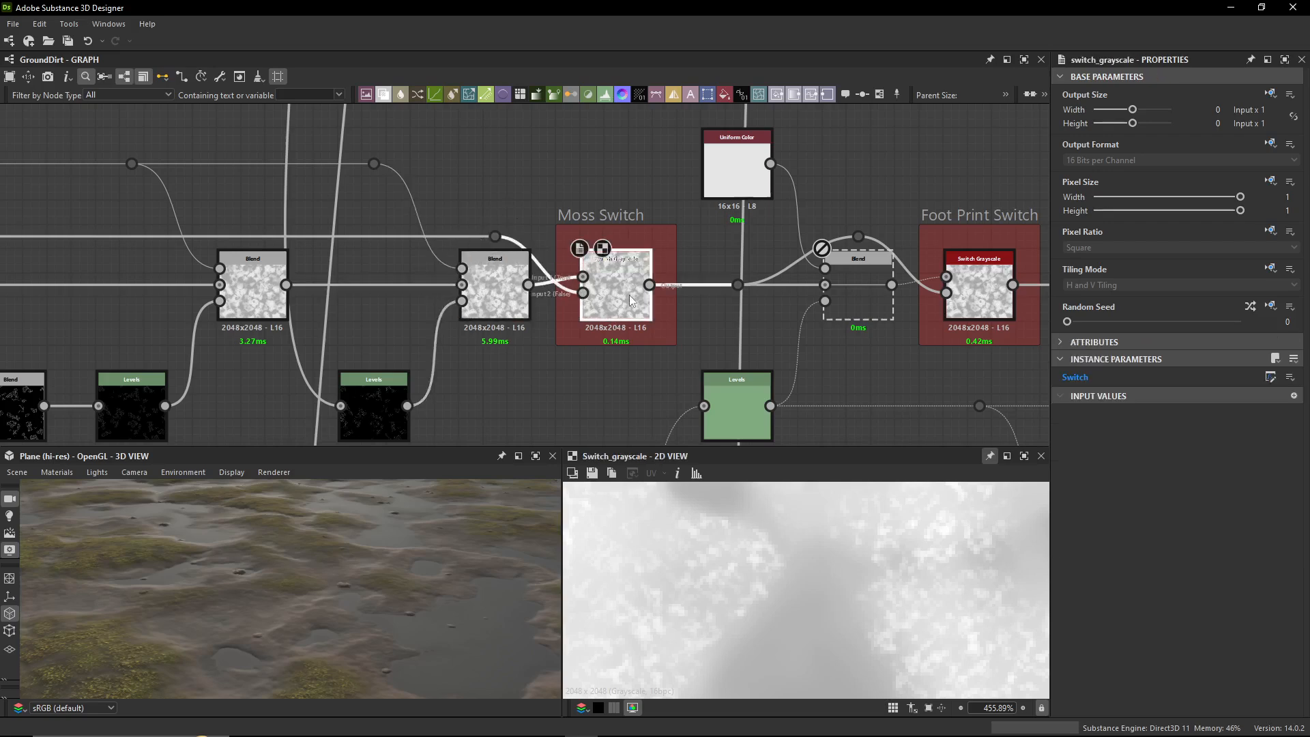
pyautogui.click(1273, 379)
pyautogui.click(845, 366)
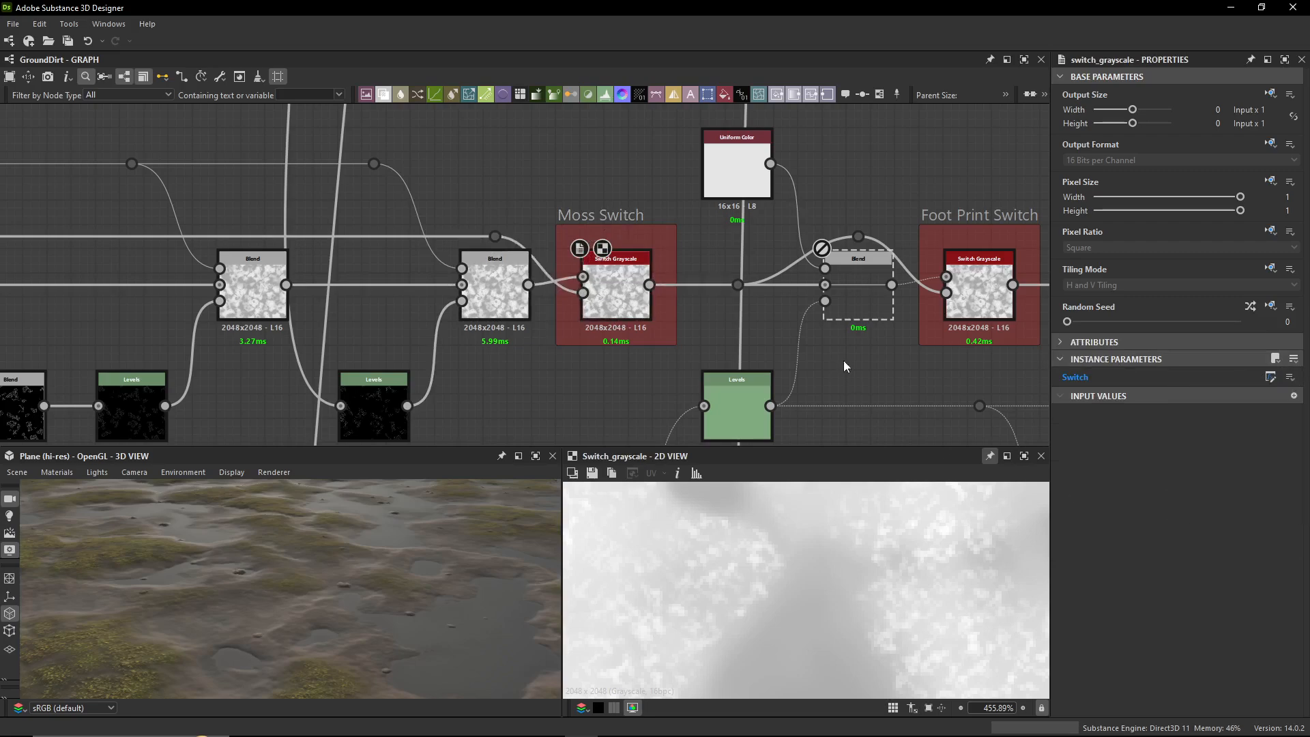
pyautogui.click(487, 276)
pyautogui.scroll(3, 492, 289)
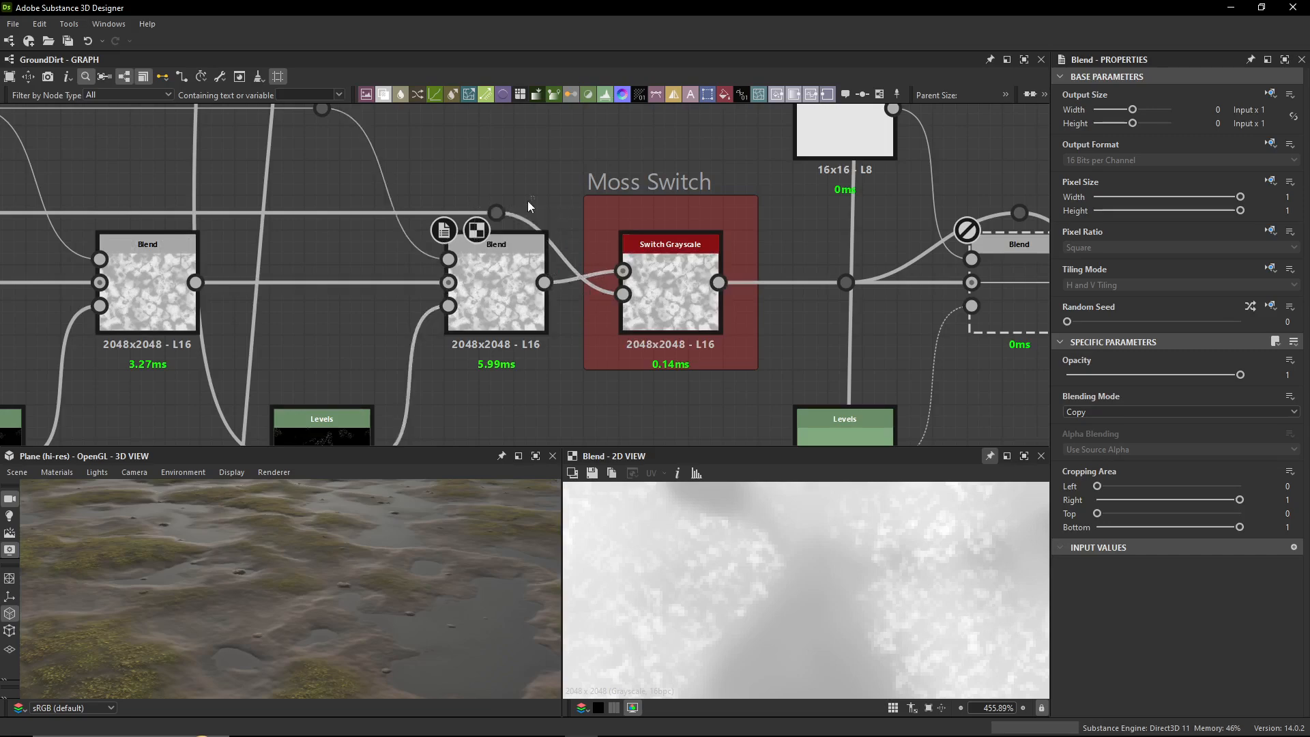
# - Trace the Moss Switch's bypass link back to the Wet Switch area and preview the dot feeding the Wet Switch's Blend
pyautogui.click(493, 214)
pyautogui.moveTo(489, 215); pyautogui.dragTo(489, 222)
pyautogui.scroll(-4, 488, 222)
pyautogui.moveTo(488, 222); pyautogui.dragTo(1021, 219, button='middle')
pyautogui.moveTo(174, 212); pyautogui.dragTo(976, 215, button='middle')
pyautogui.scroll(3, 458, 218)
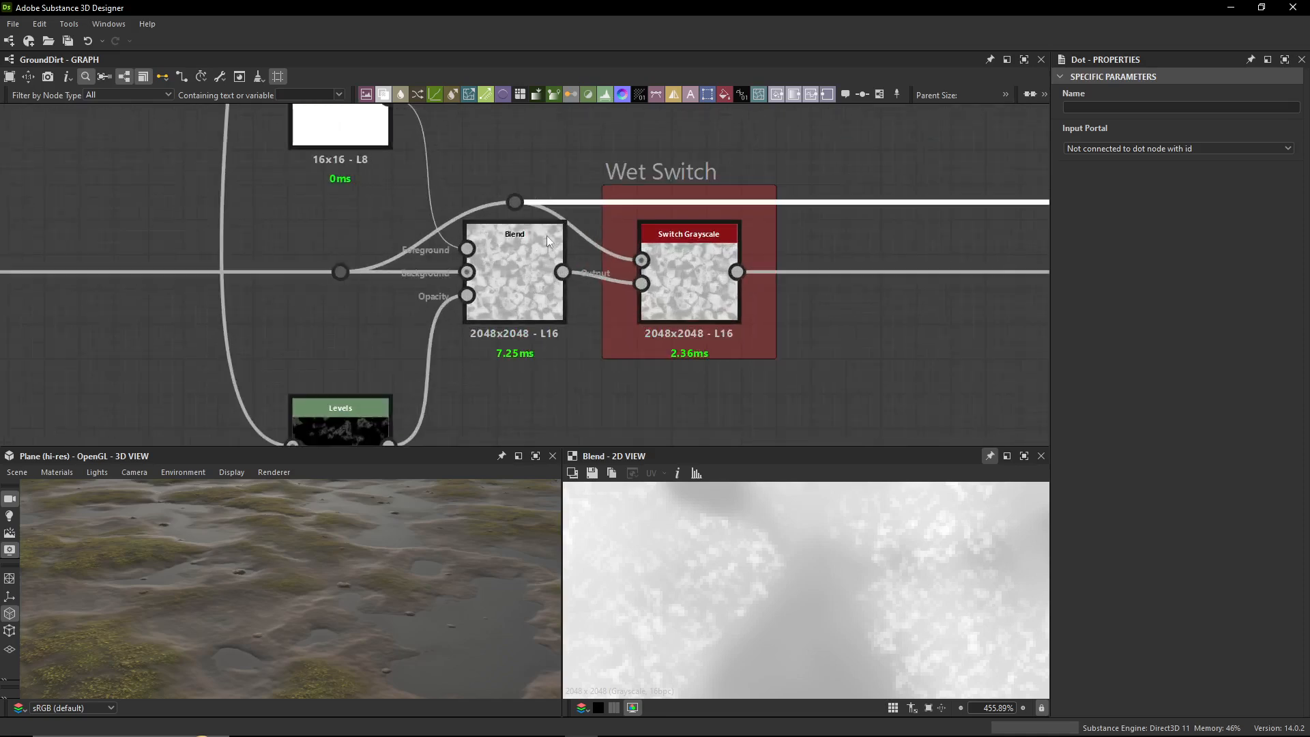
pyautogui.doubleClick(340, 272)
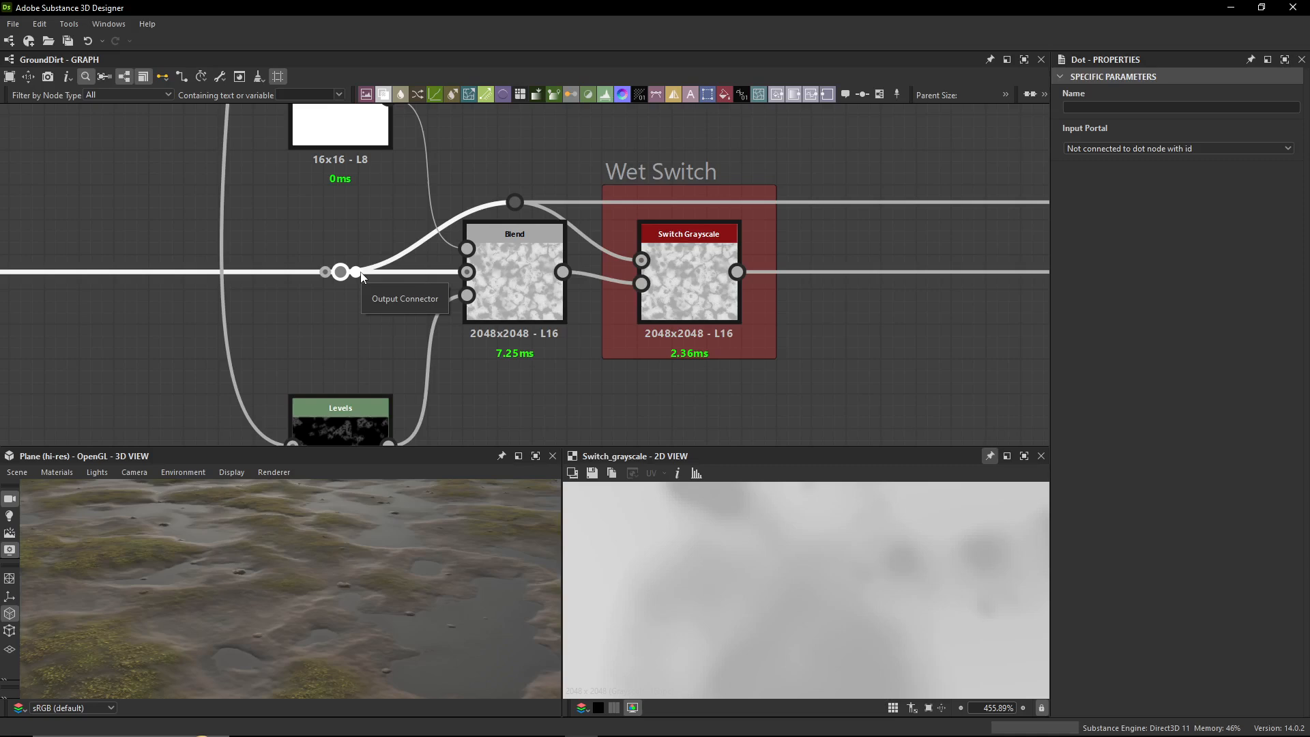
pyautogui.click(653, 348)
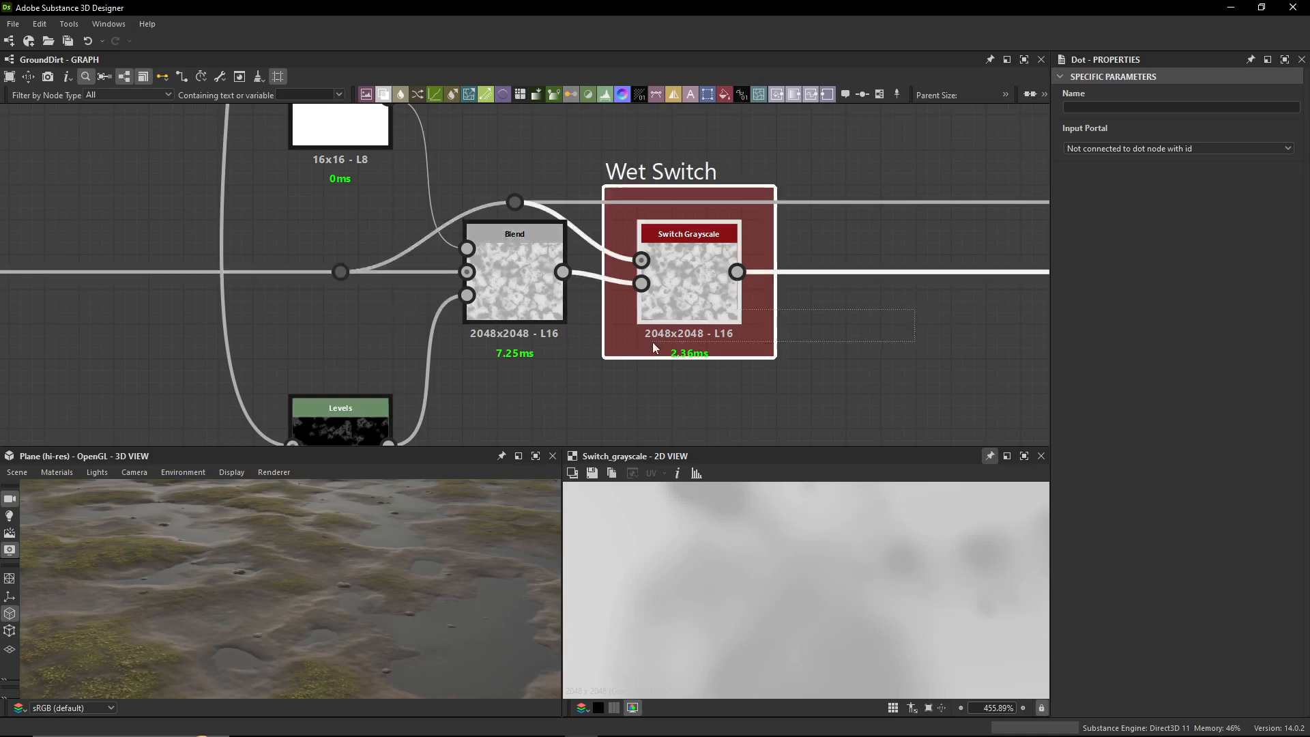
pyautogui.click(543, 387)
pyautogui.click(340, 277)
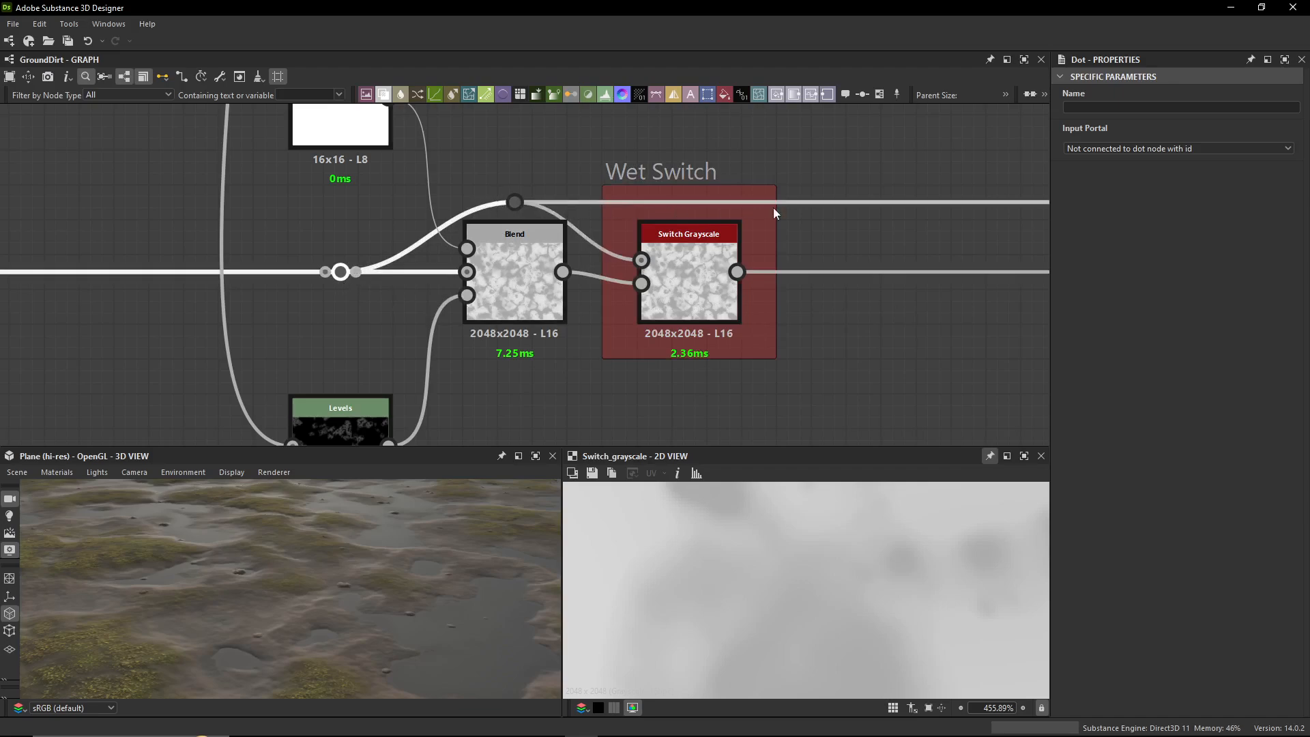
# - Follow the bypass link from the Wet Switch forward to the dot feeding the Moss Switch's Input 2 (False)
pyautogui.moveTo(929, 210); pyautogui.dragTo(611, 217, button='middle')
pyautogui.scroll(-5, 611, 217)
pyautogui.moveTo(729, 213); pyautogui.dragTo(423, 220, button='middle')
pyautogui.moveTo(795, 229); pyautogui.dragTo(374, 219, button='middle')
pyautogui.moveTo(722, 211); pyautogui.dragTo(561, 213, button='middle')
pyautogui.scroll(4, 688, 209)
pyautogui.click(668, 214)
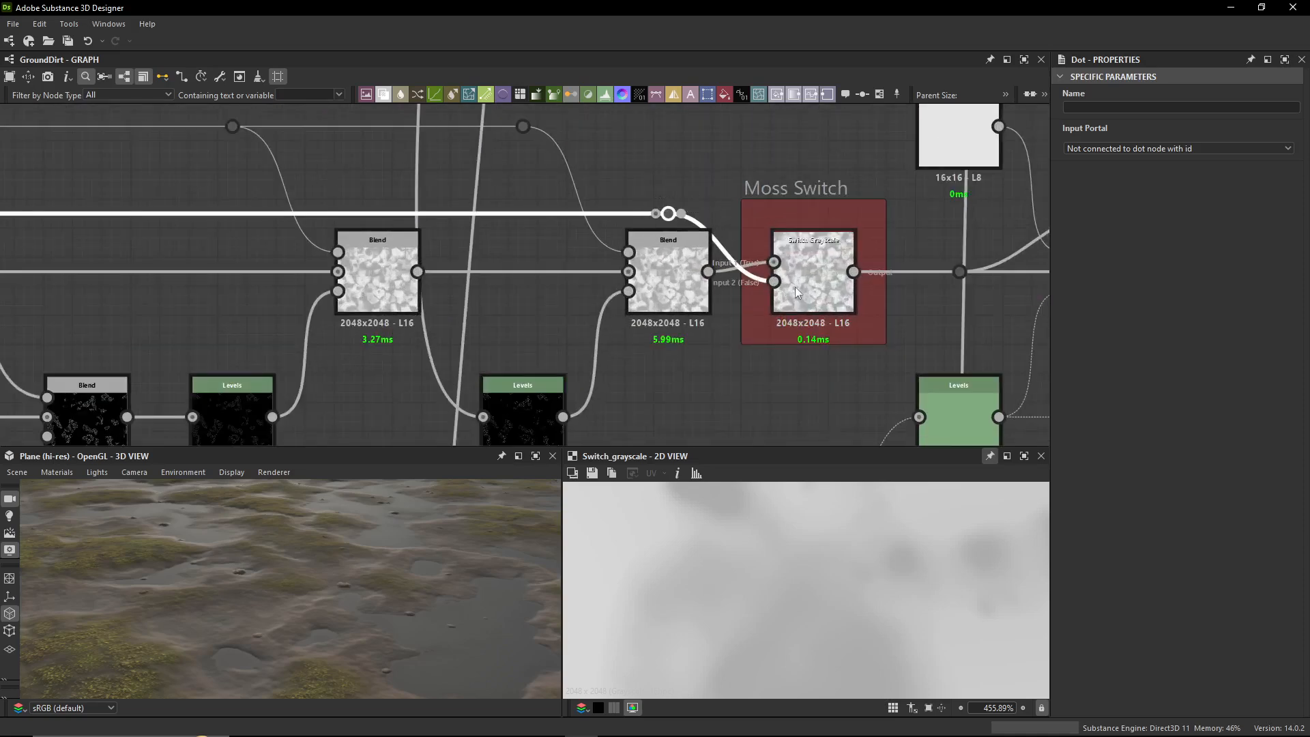
# - Enable the disabled Blend directly before the Foot Print Switch
pyautogui.moveTo(779, 281); pyautogui.dragTo(241, 284, button='middle')
pyautogui.scroll(-2, 240, 284)
pyautogui.click(467, 299)
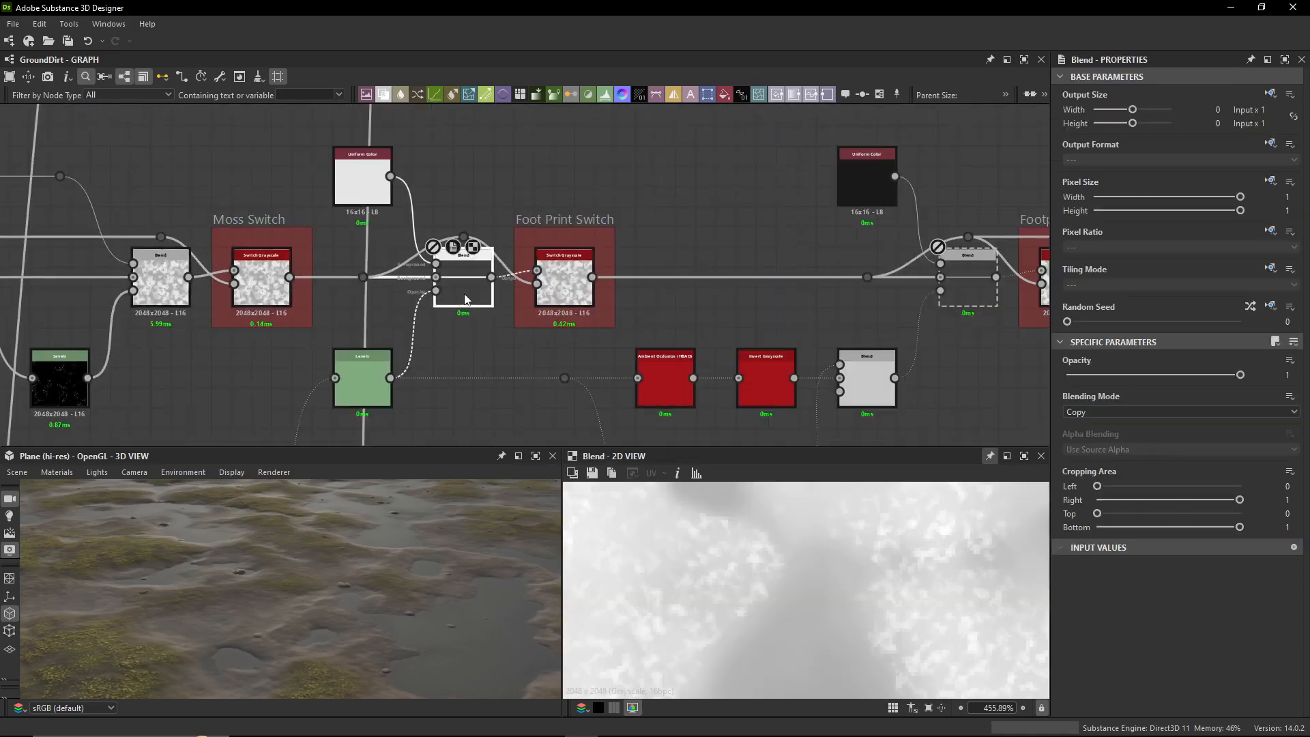
pyautogui.moveTo(407, 296); pyautogui.dragTo(557, 302, button='middle')
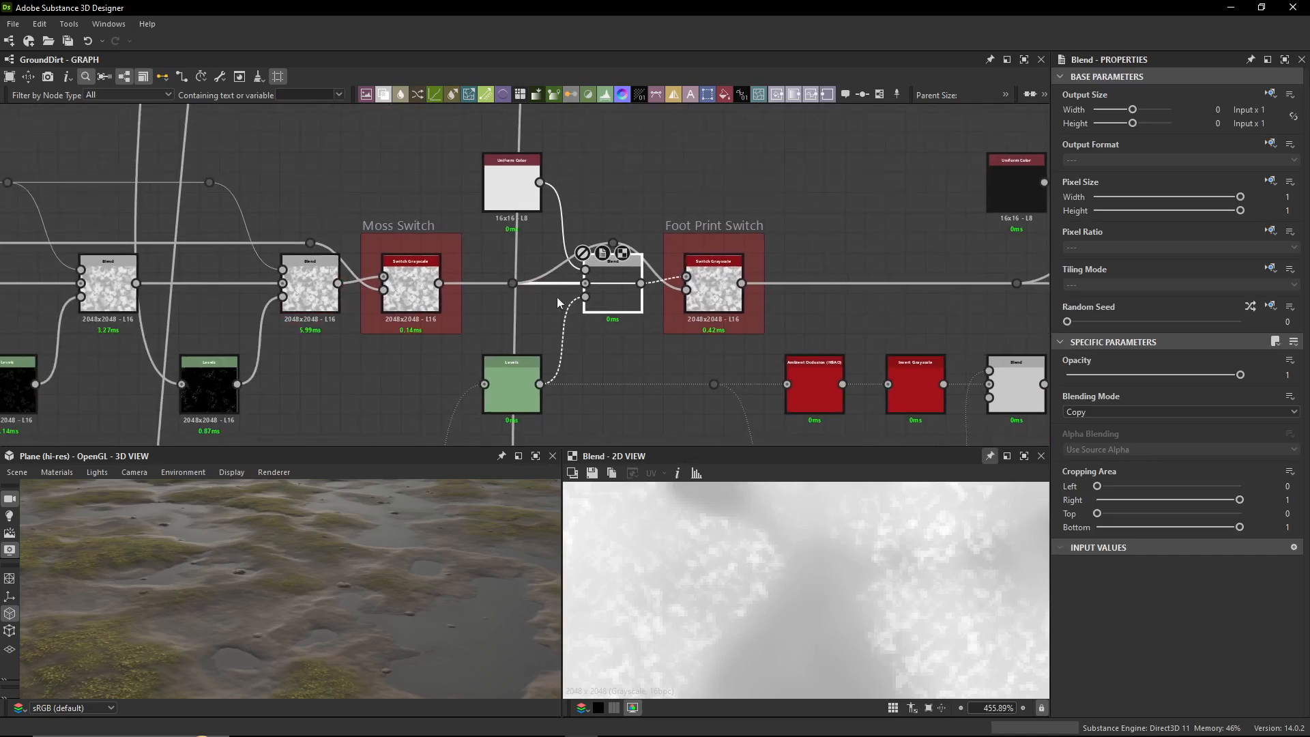
pyautogui.hotkey('shift', 'd')
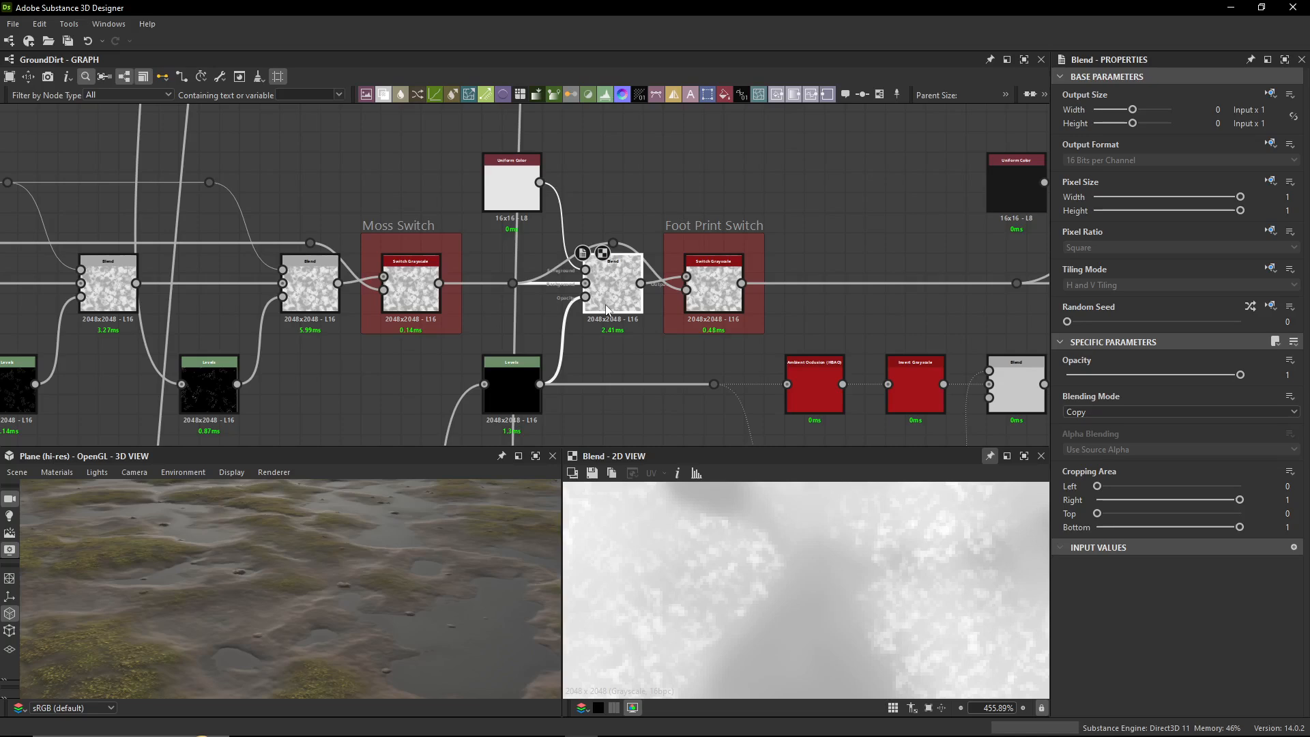
# - Preview the Levels mask of that Blend, set the graph's Foot Prints parameter to True, and view the prints close up in 3D
pyautogui.click(507, 375)
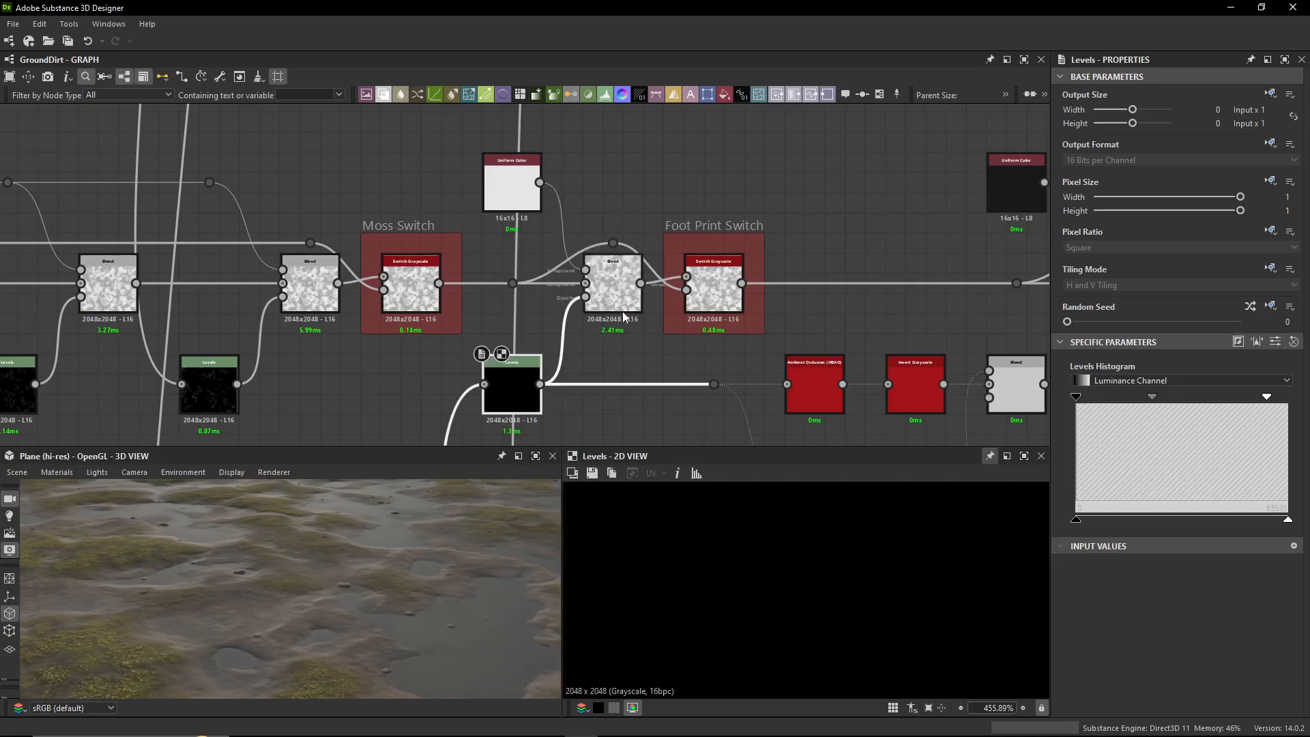
pyautogui.click(625, 346)
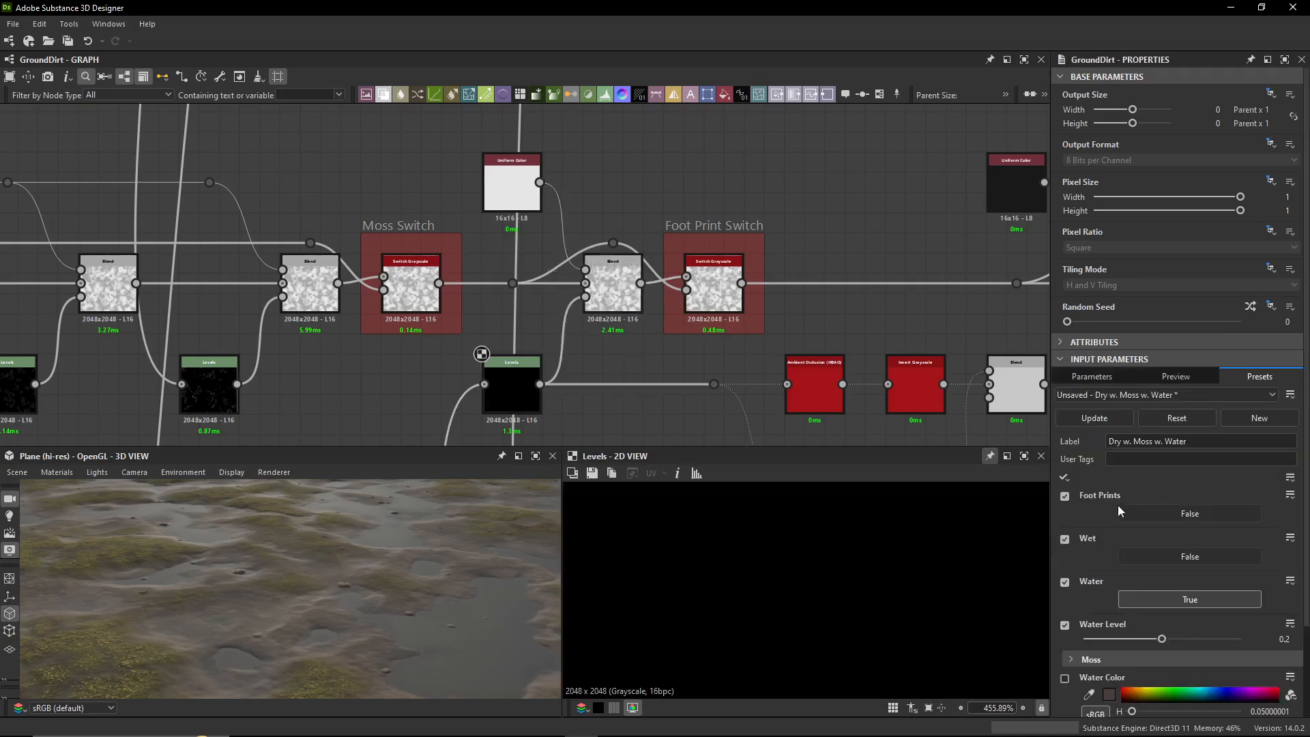
pyautogui.click(1177, 511)
pyautogui.moveTo(406, 483); pyautogui.dragTo(326, 575)
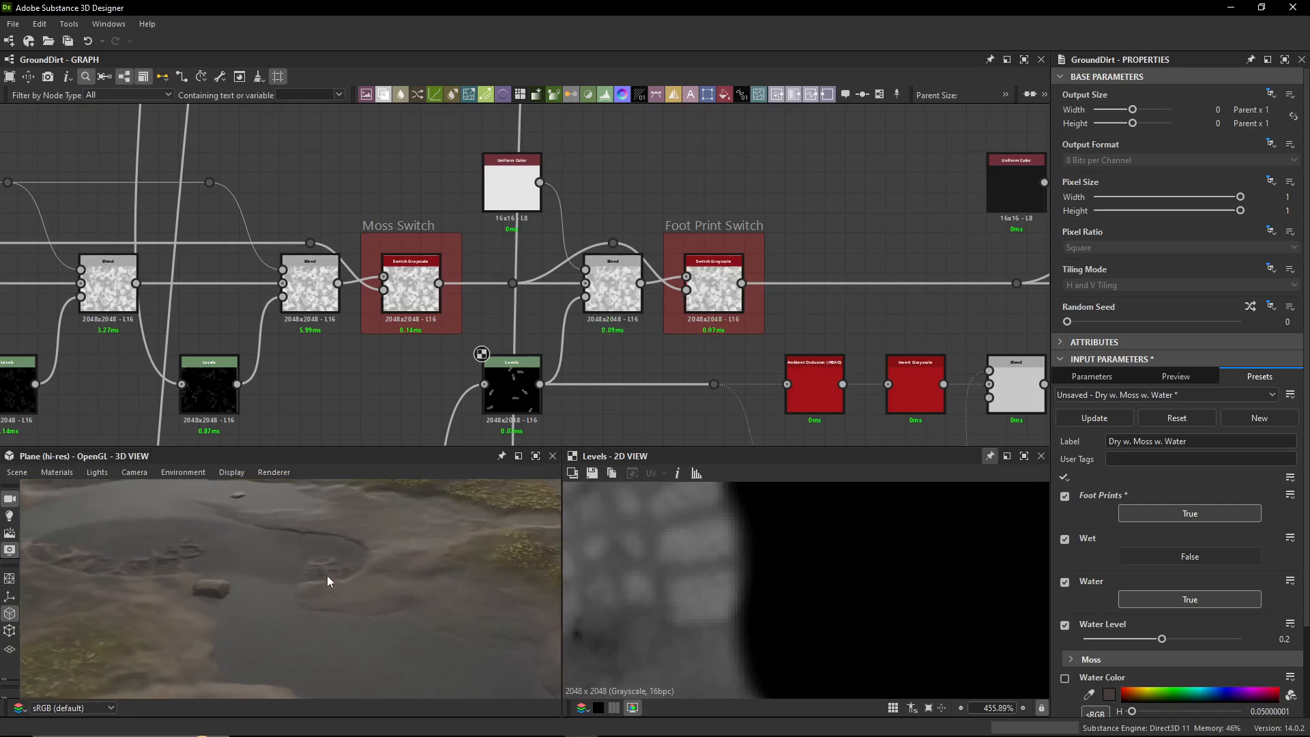
# - Preview the Blend before the Foot Print Switch and examine the Uniform Color node feeding its foreground
pyautogui.moveTo(614, 290); pyautogui.dragTo(640, 243, button='middle')
pyautogui.click(641, 245)
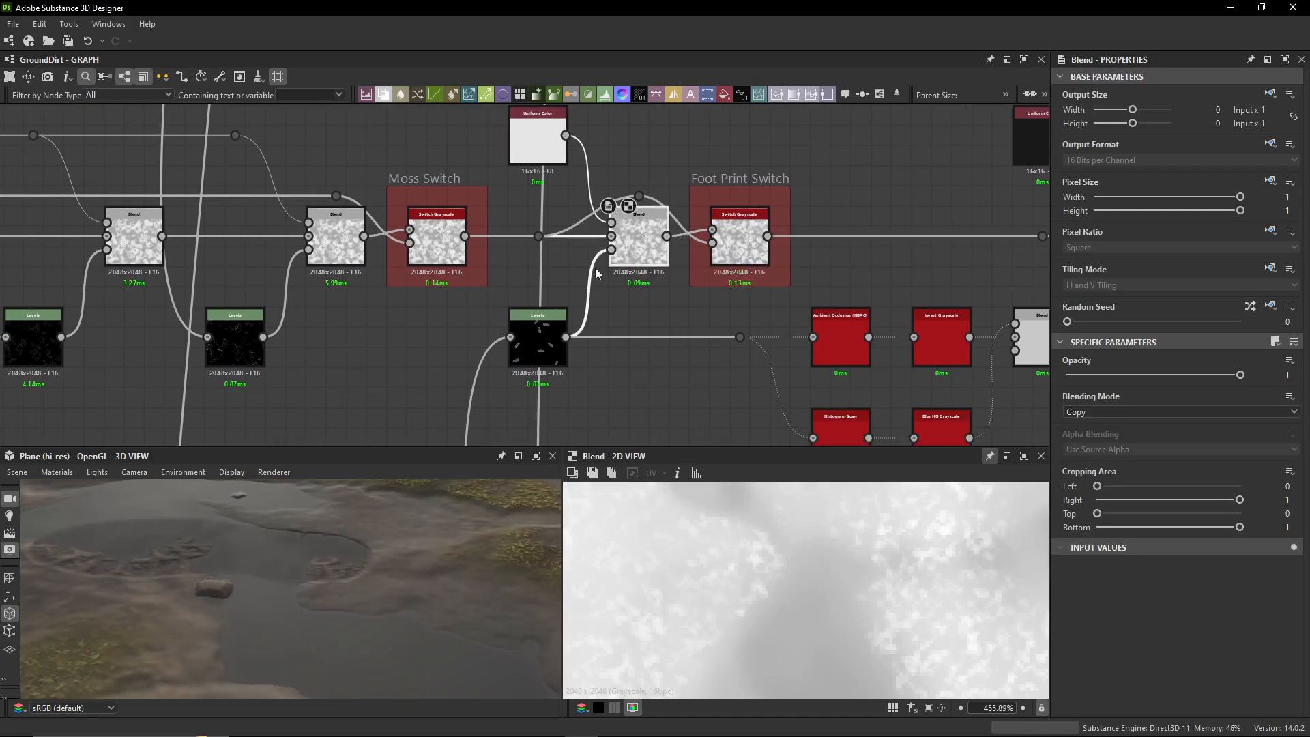
pyautogui.doubleClick(538, 137)
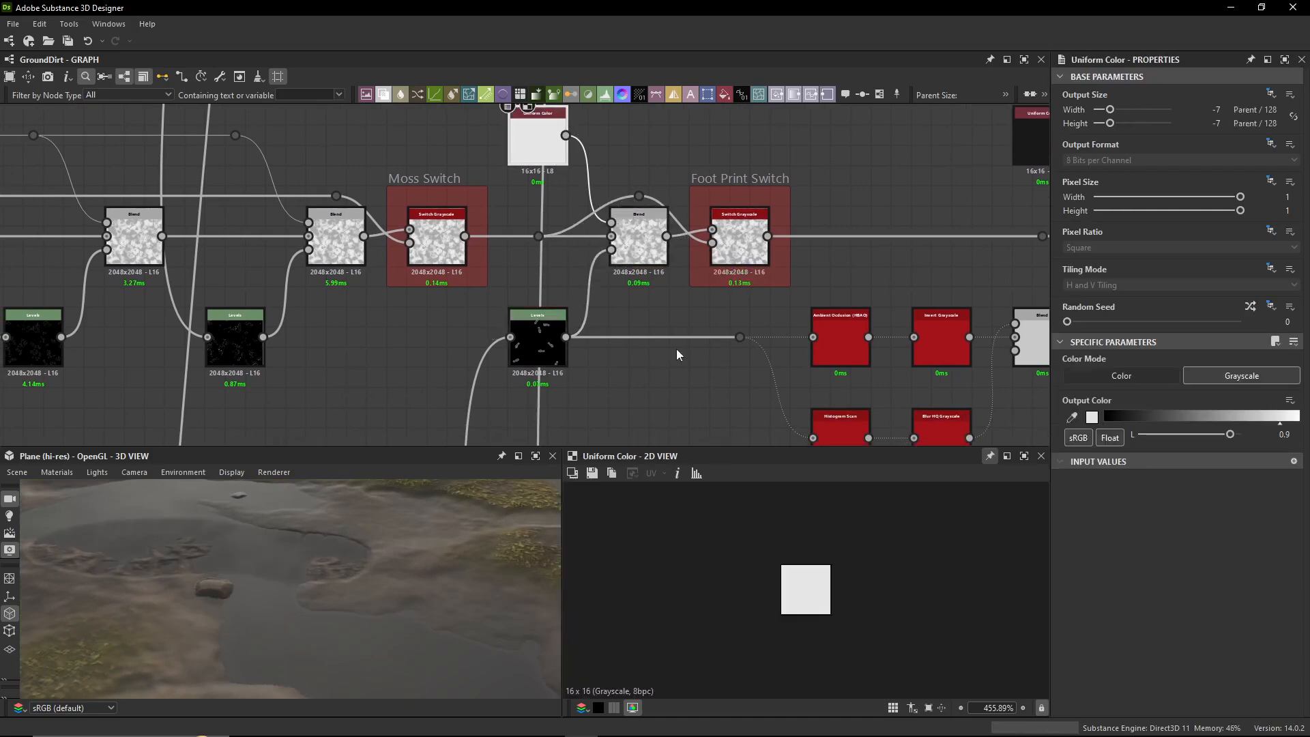
pyautogui.moveTo(485, 156); pyautogui.dragTo(485, 192, button='middle')
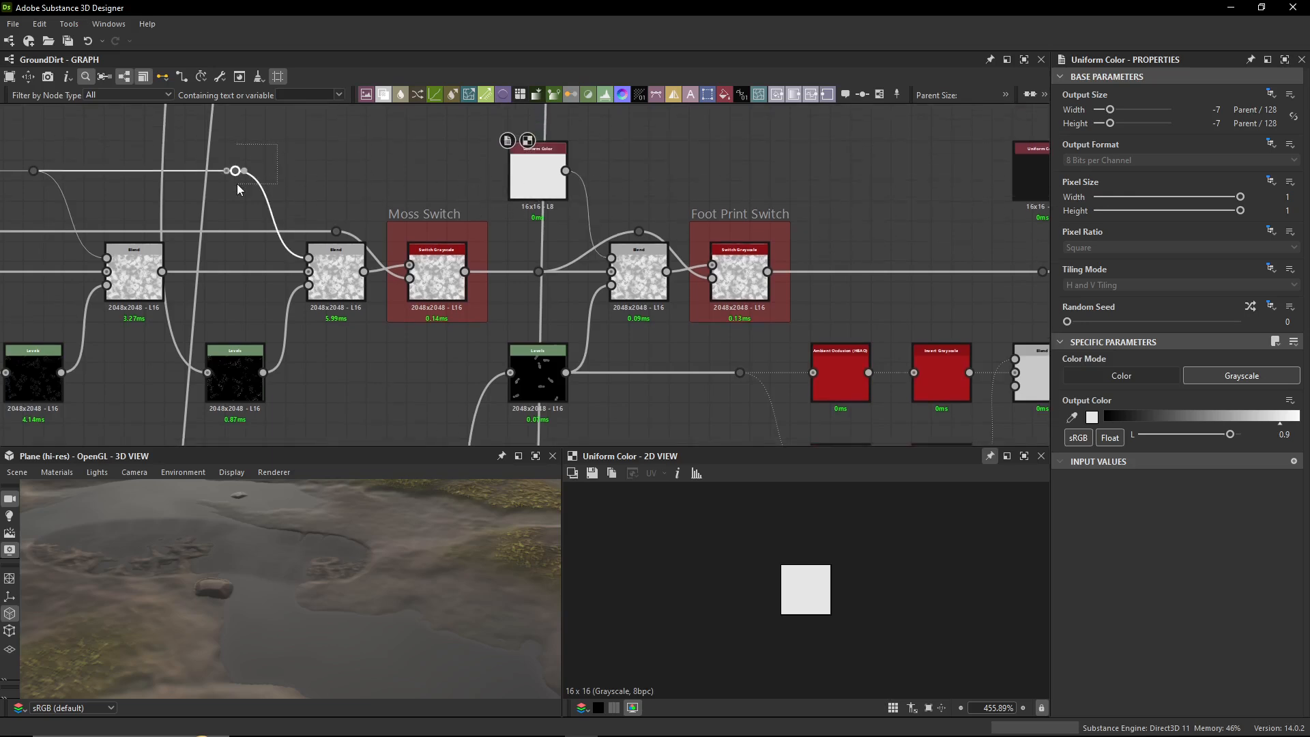
pyautogui.click(235, 171)
pyautogui.click(533, 179)
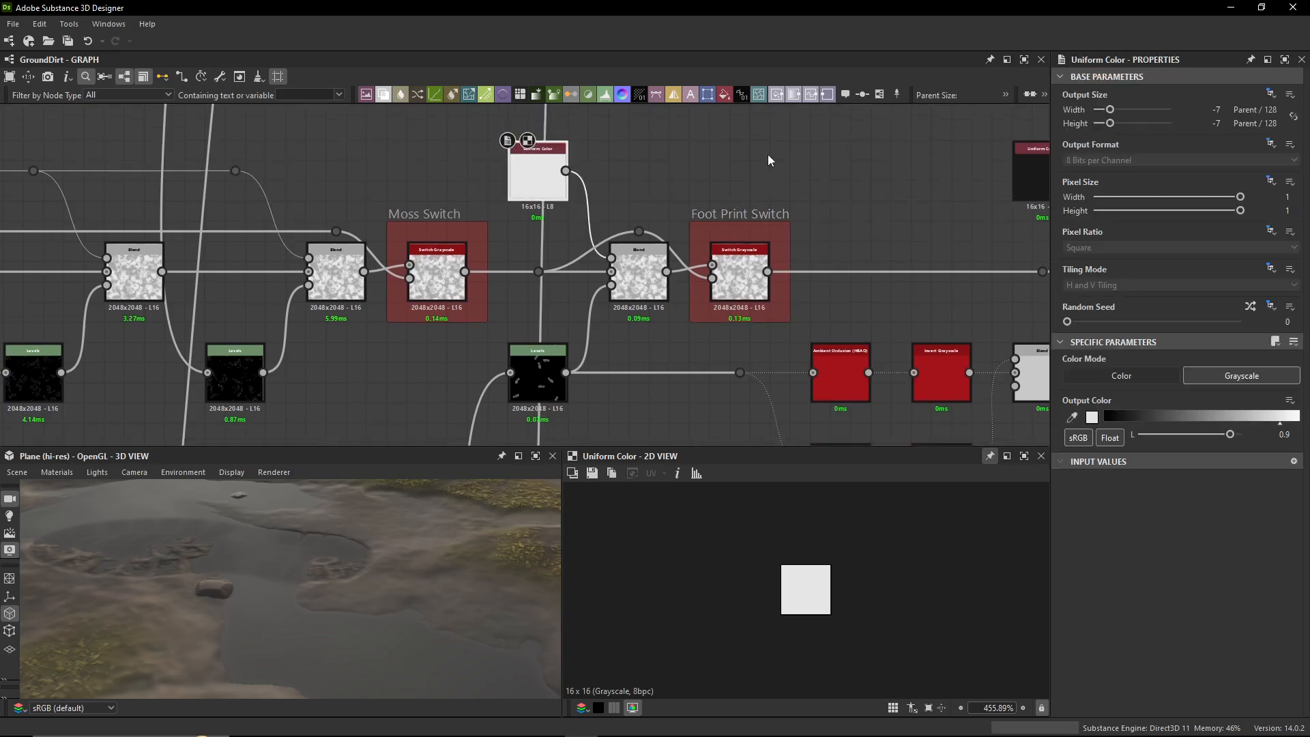
pyautogui.moveTo(767, 155); pyautogui.dragTo(686, 237)
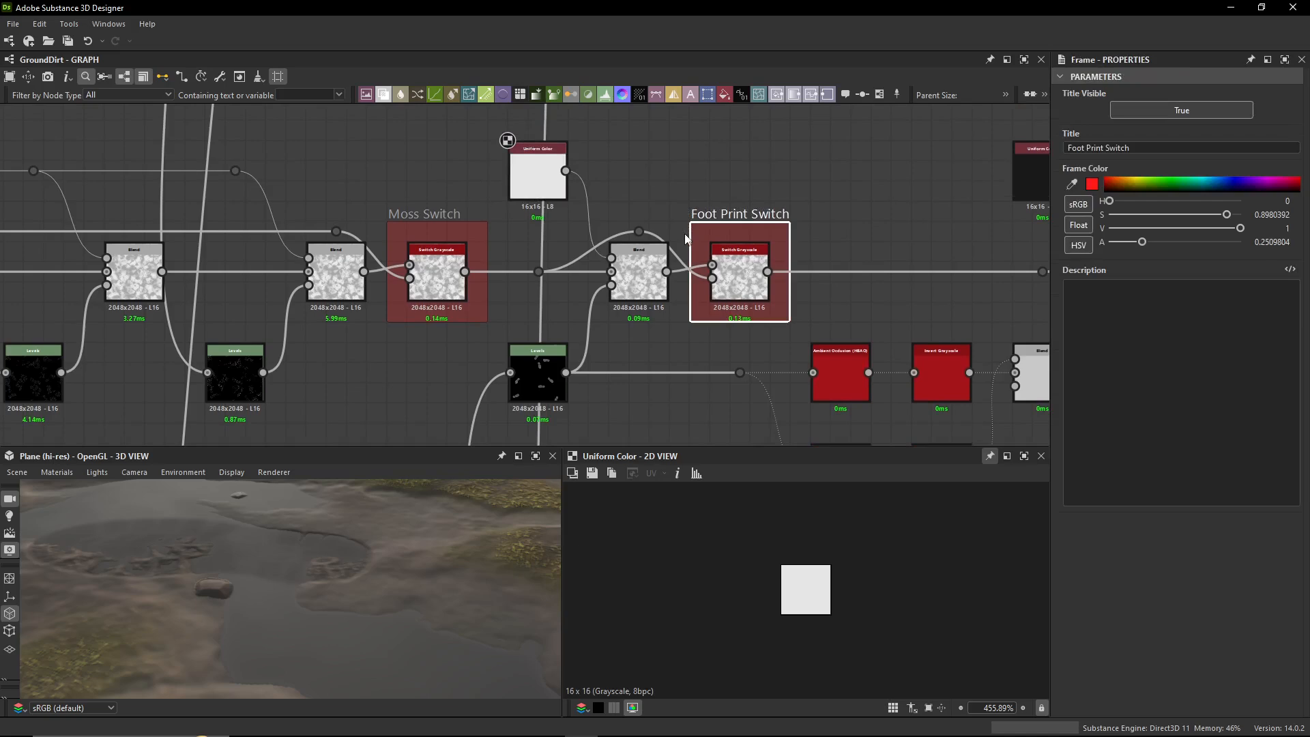
pyautogui.click(561, 194)
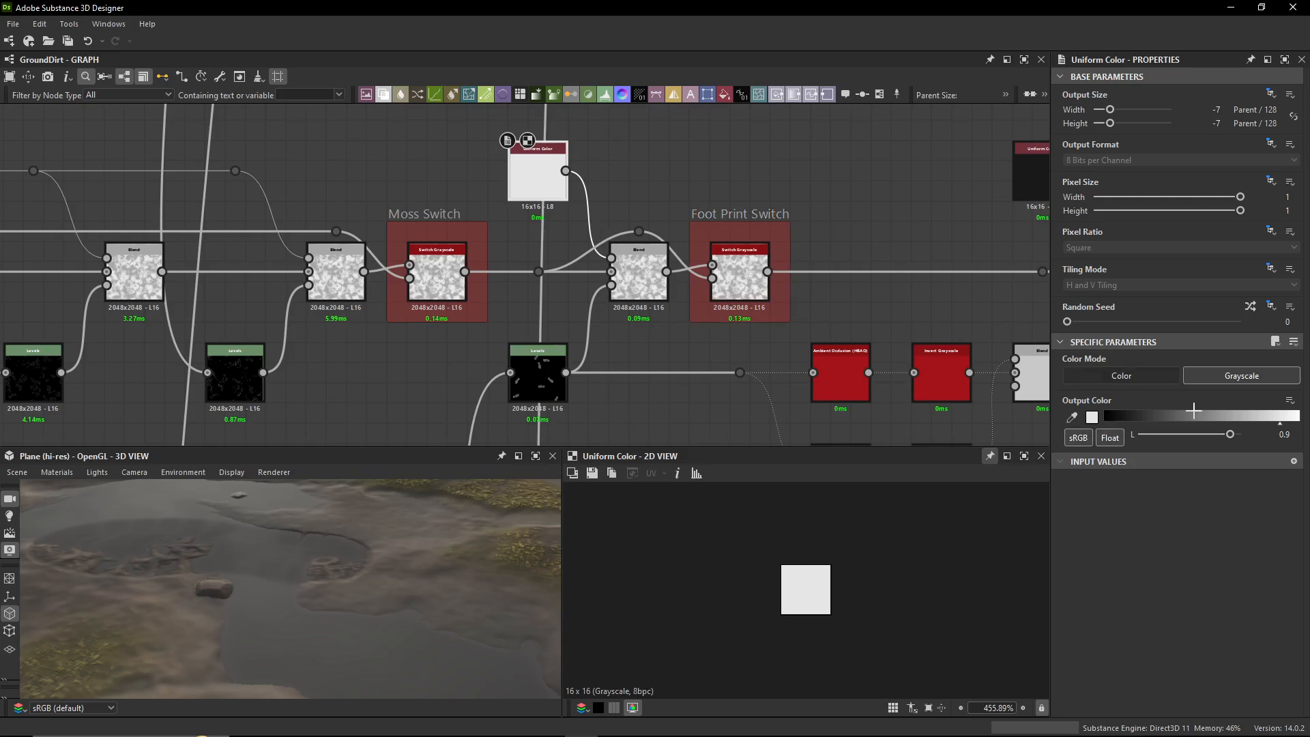
pyautogui.click(647, 275)
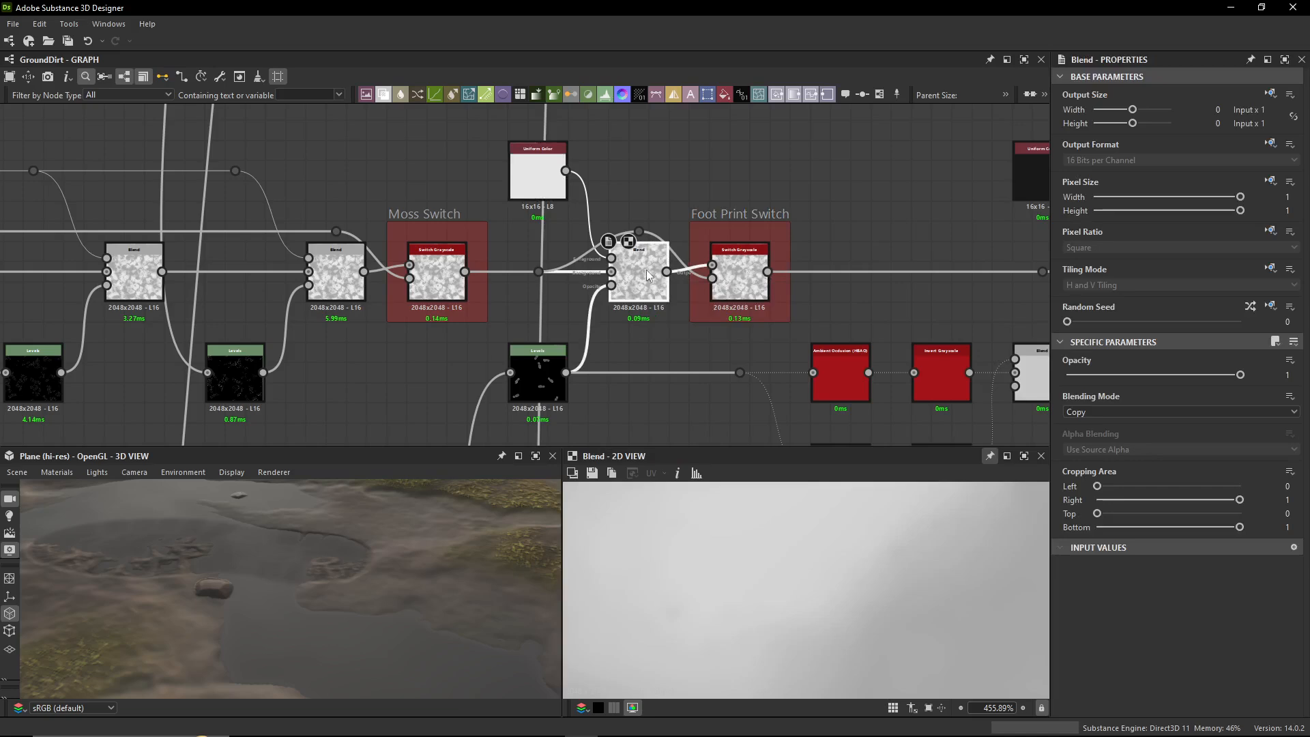
# - Trace the Levels mask's input down to the Foot Print Switch near the Footsteps frame and its output dot
pyautogui.scroll(-3, 709, 269)
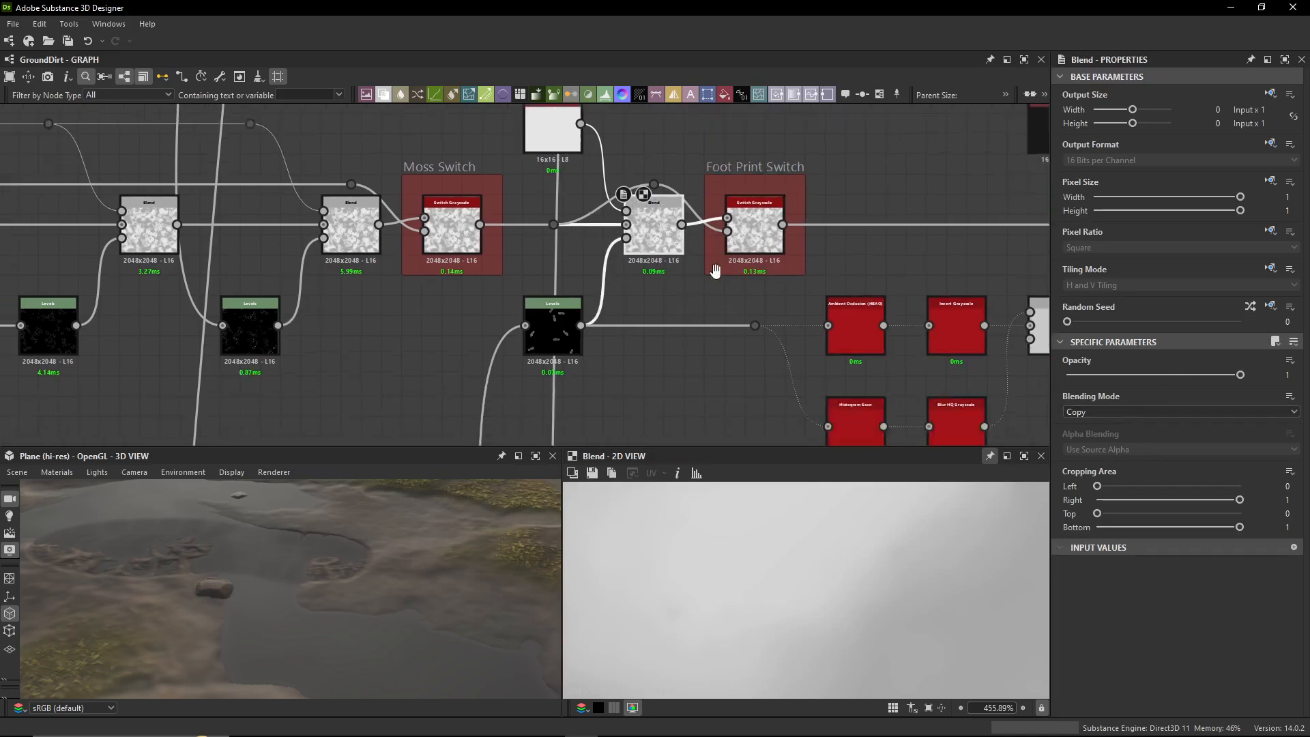
pyautogui.click(618, 266)
pyautogui.scroll(-2, 591, 316)
pyautogui.moveTo(592, 316); pyautogui.dragTo(588, 95, button='middle')
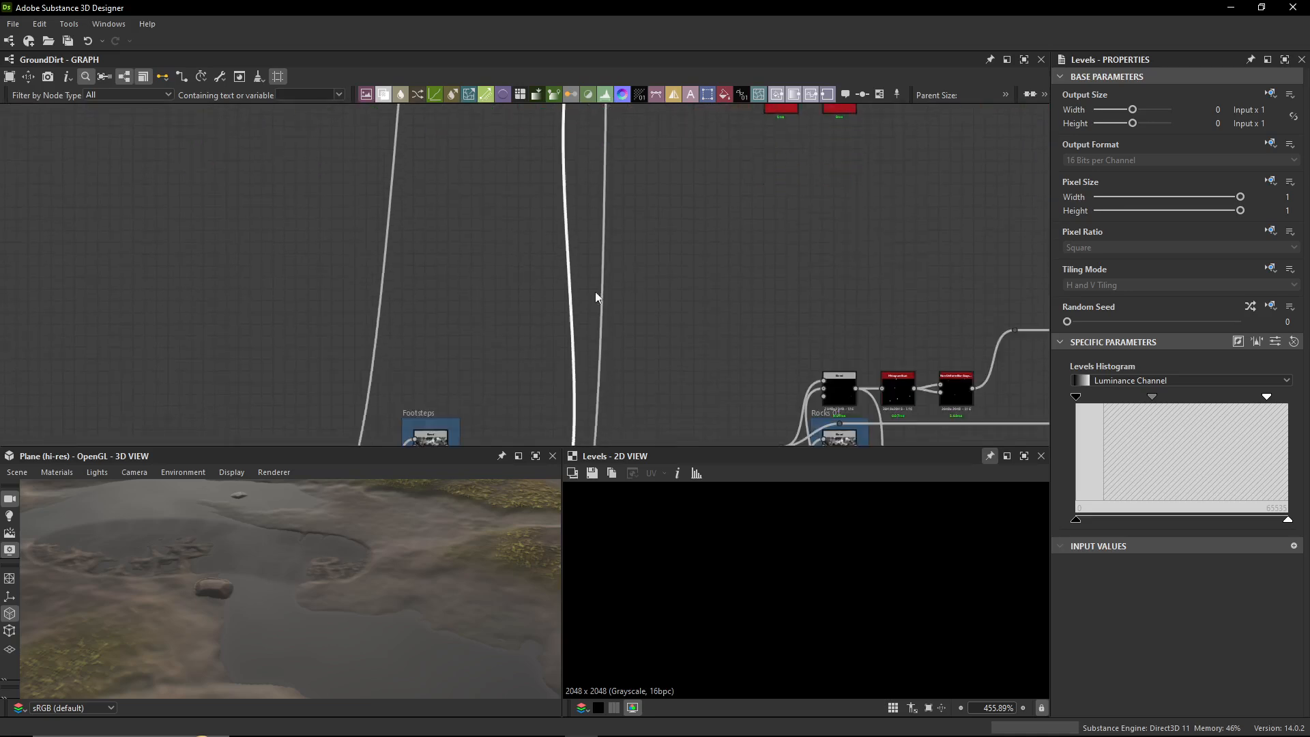
pyautogui.moveTo(609, 393); pyautogui.dragTo(621, 220, button='middle')
pyautogui.scroll(5, 383, 315)
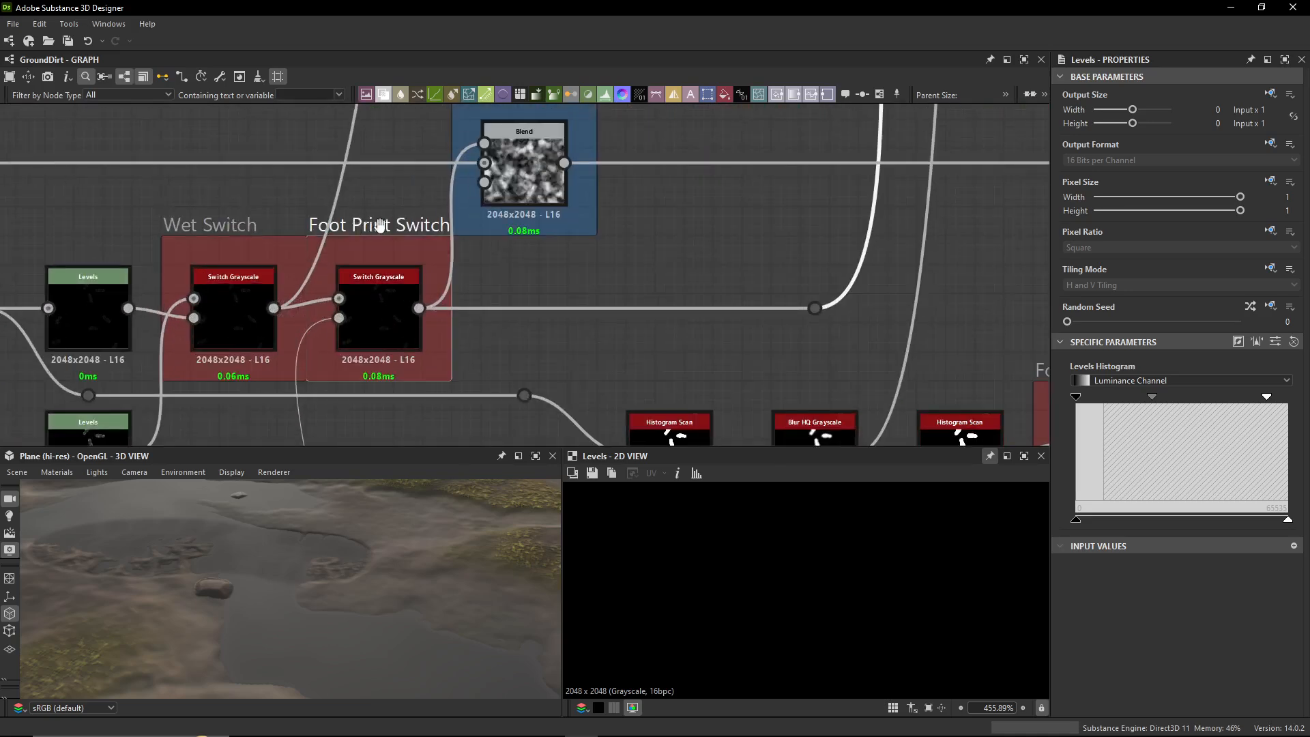
pyautogui.click(371, 302)
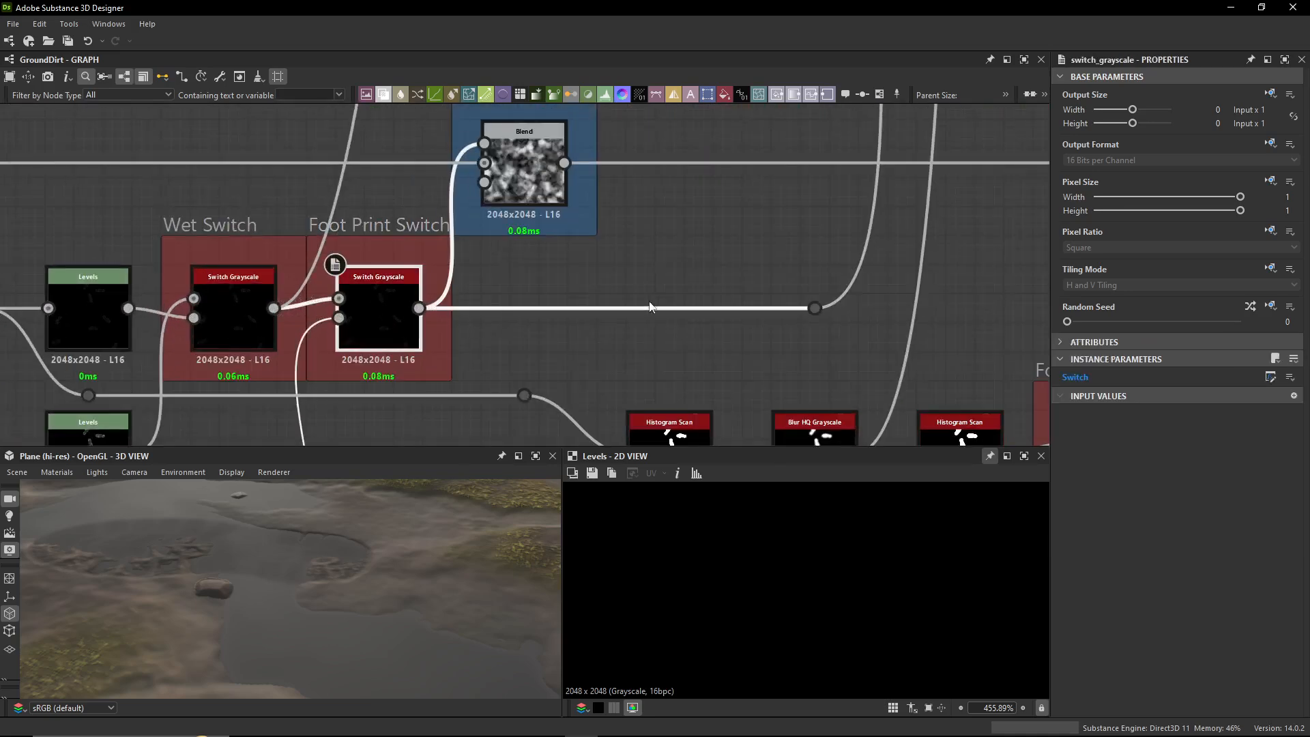
pyautogui.click(816, 302)
# - Follow the dot back up to the footprint Levels node and show its level values as sliders instead of the histogram
pyautogui.moveTo(816, 302); pyautogui.dragTo(759, 424, button='middle')
pyautogui.scroll(-5, 759, 424)
pyautogui.moveTo(781, 256); pyautogui.dragTo(754, 430, button='middle')
pyautogui.scroll(6, 750, 254)
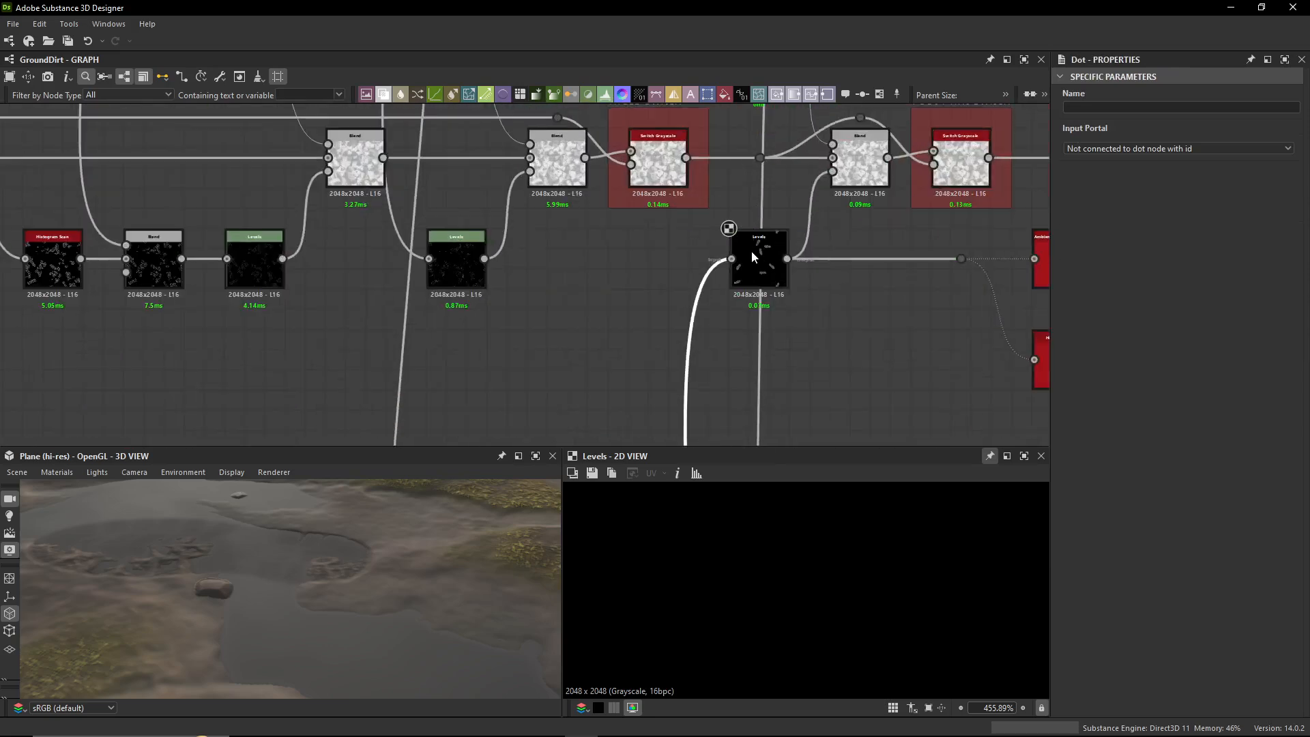
pyautogui.click(755, 255)
pyautogui.click(1275, 342)
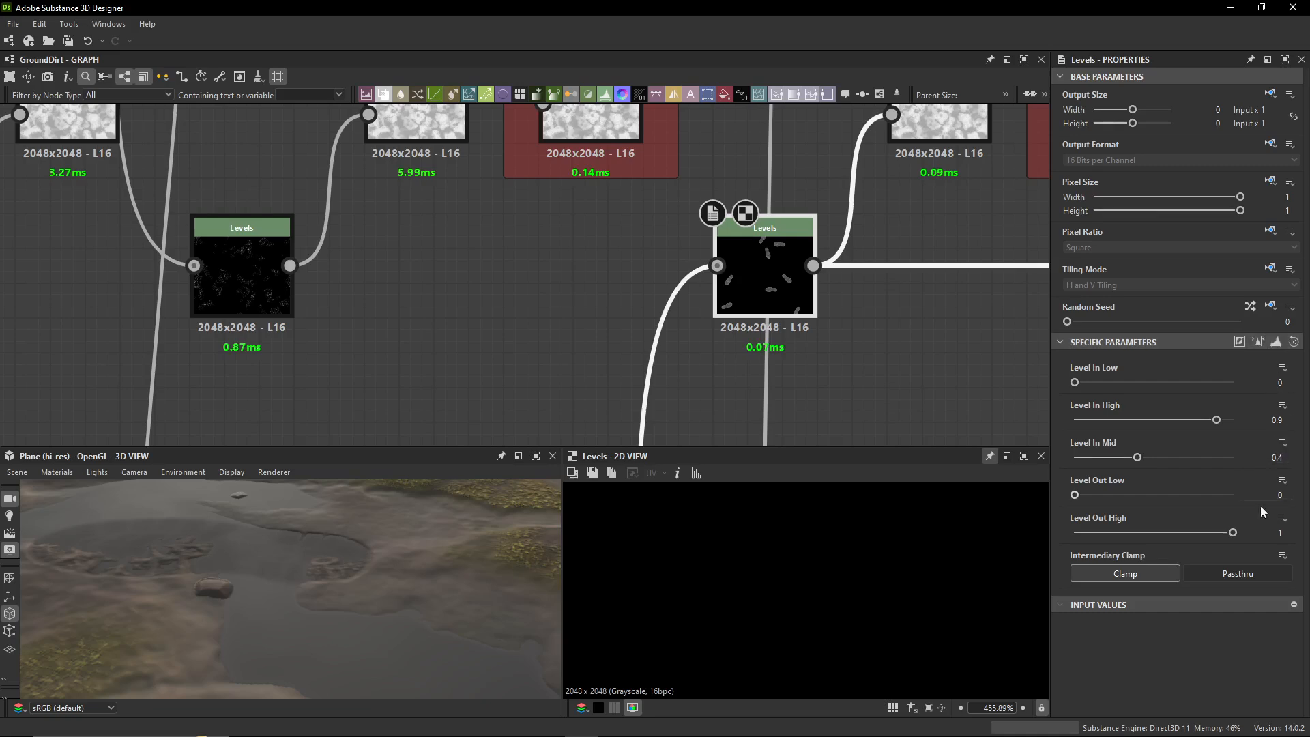
# - Follow the footprint Levels mask into the Blend's Opacity input and preview the Blend before the Foot Print Switch
pyautogui.moveTo(872, 161); pyautogui.dragTo(719, 224, button='middle')
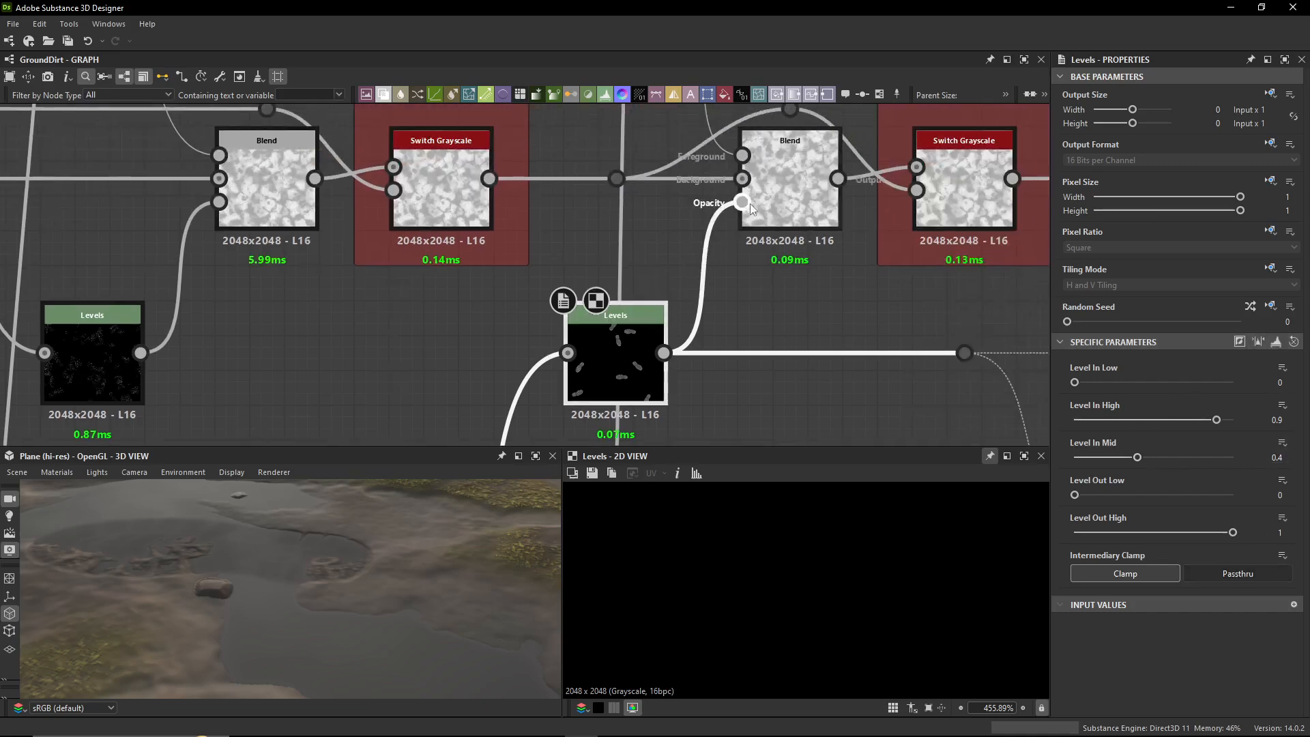
pyautogui.moveTo(802, 238); pyautogui.dragTo(666, 284, button='middle')
pyautogui.click(666, 288)
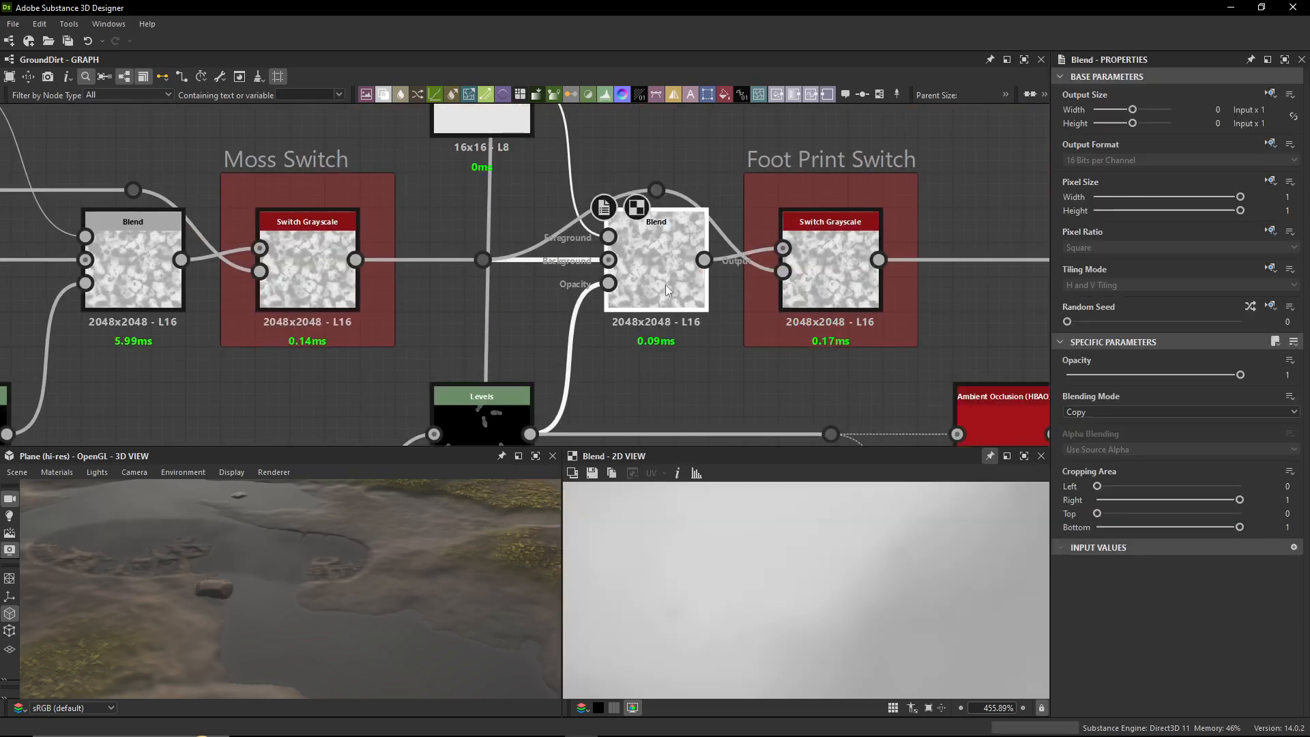
pyautogui.moveTo(666, 285); pyautogui.dragTo(552, 300, button='middle')
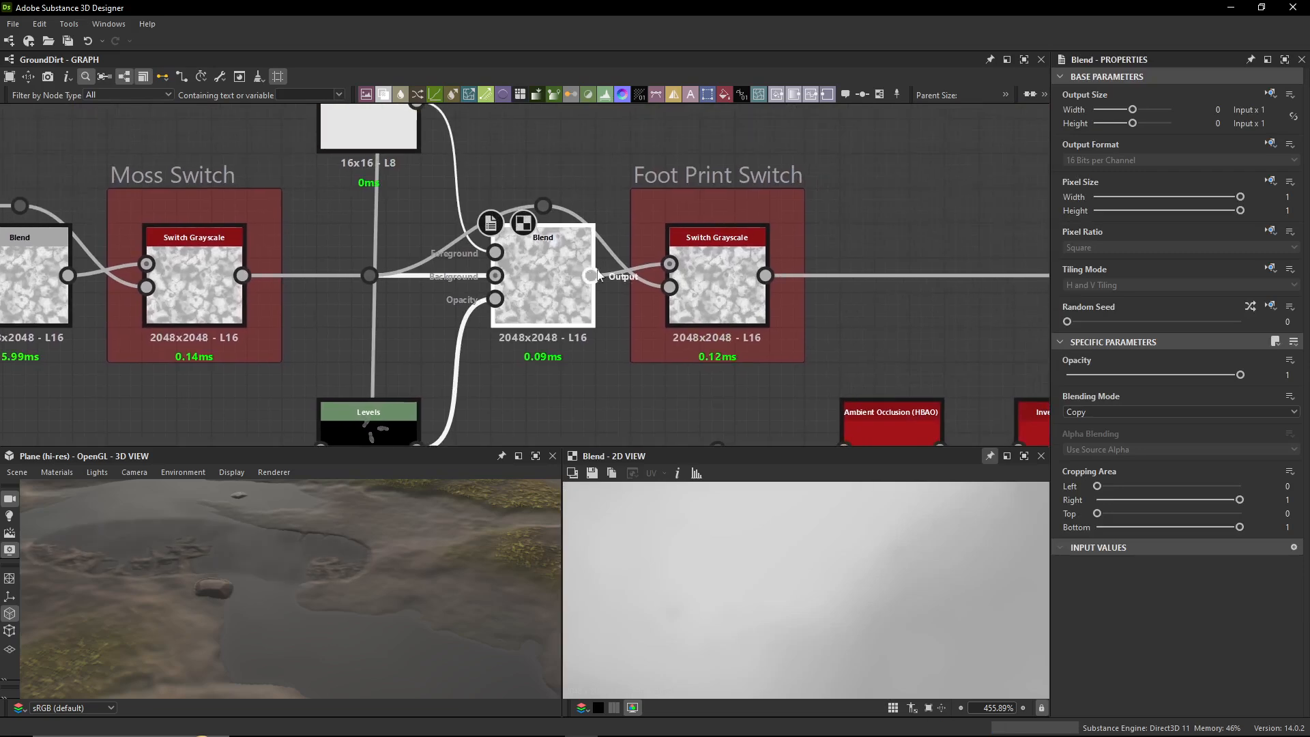
# - Toggle the Foot Print Switch's Switch Grayscale off and on, and inspect its input Blend and bypass dot
pyautogui.click(708, 275)
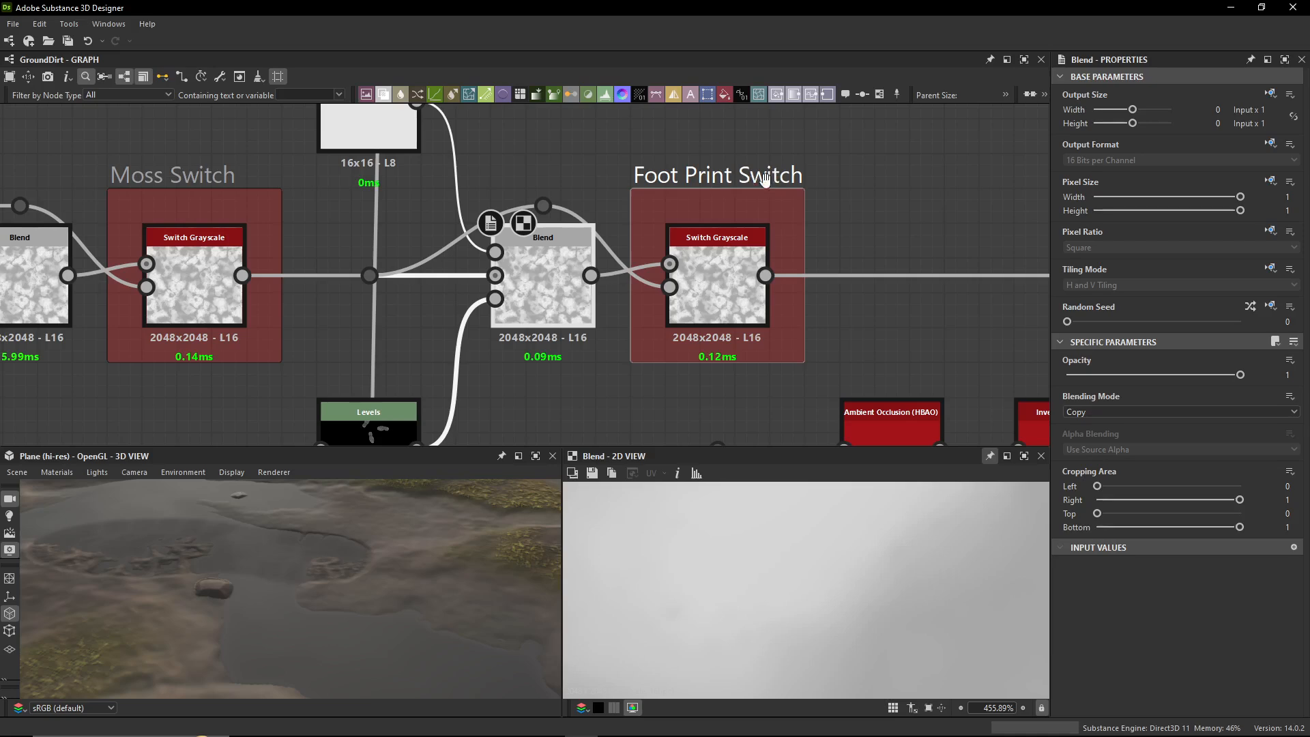
pyautogui.hotkey('ctrl', 'b')
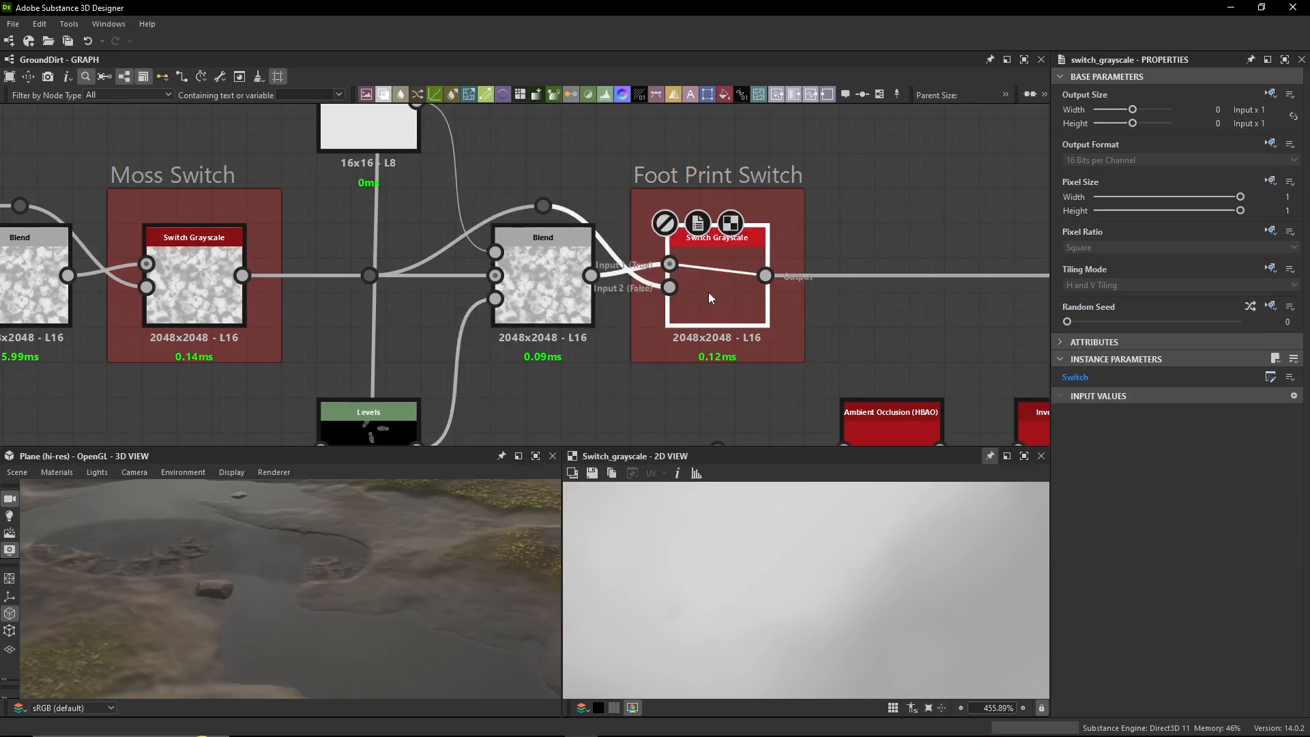
pyautogui.hotkey('ctrl', 'b')
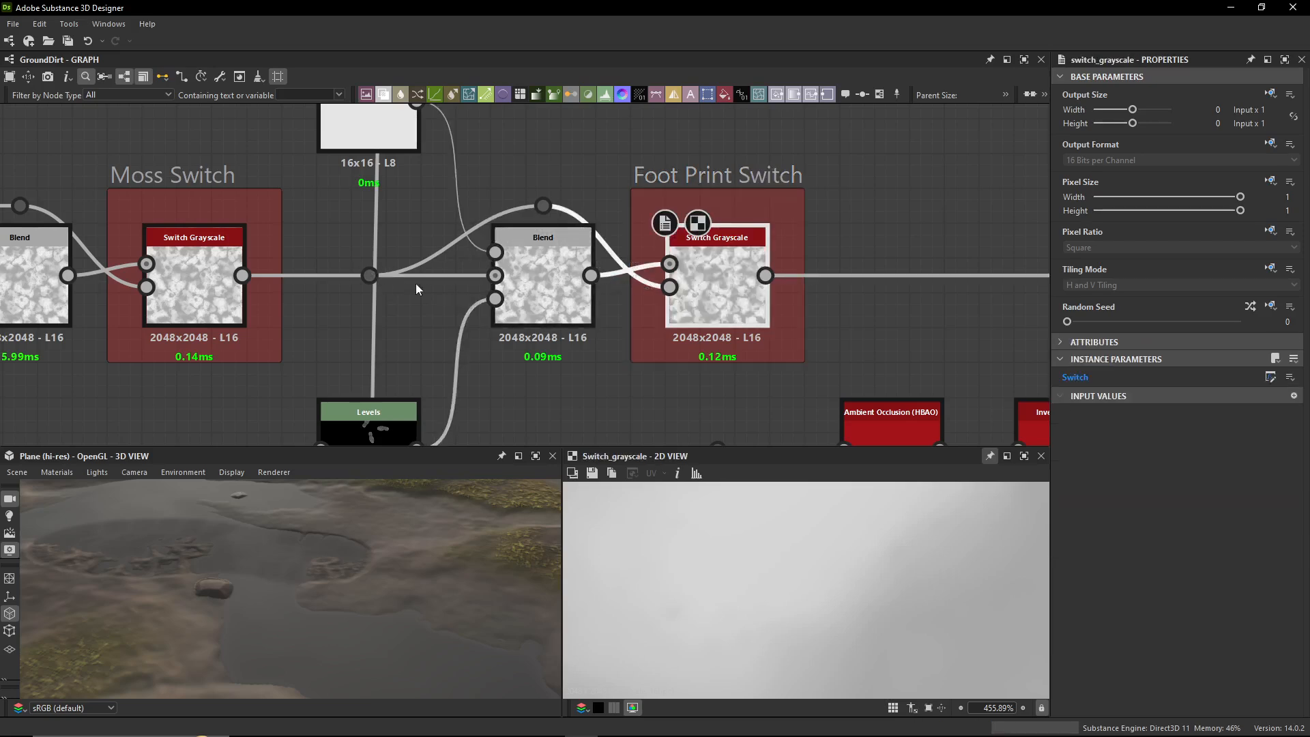
pyautogui.click(543, 285)
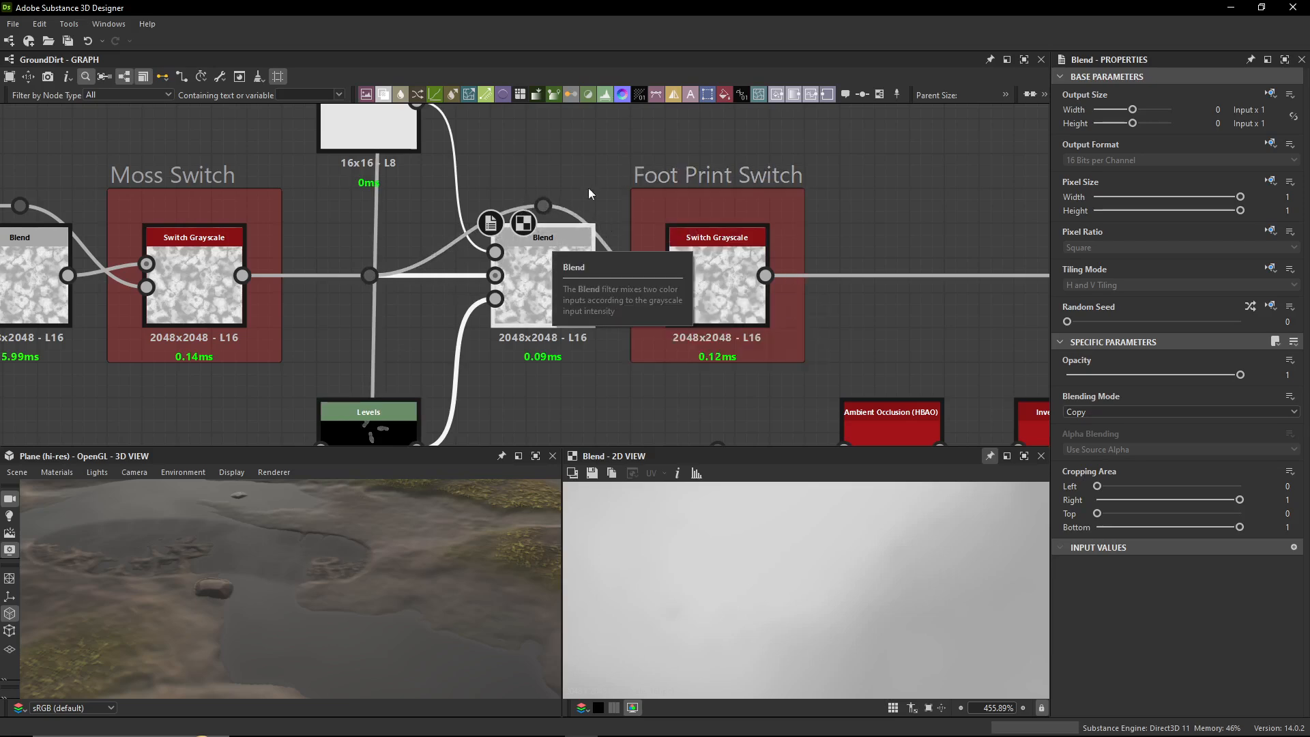
pyautogui.moveTo(542, 206)
pyautogui.mouseDown()
pyautogui.moveTo(530, 375)
pyautogui.moveTo(543, 379)
pyautogui.moveTo(555, 217)
pyautogui.moveTo(543, 205)
pyautogui.mouseUp()
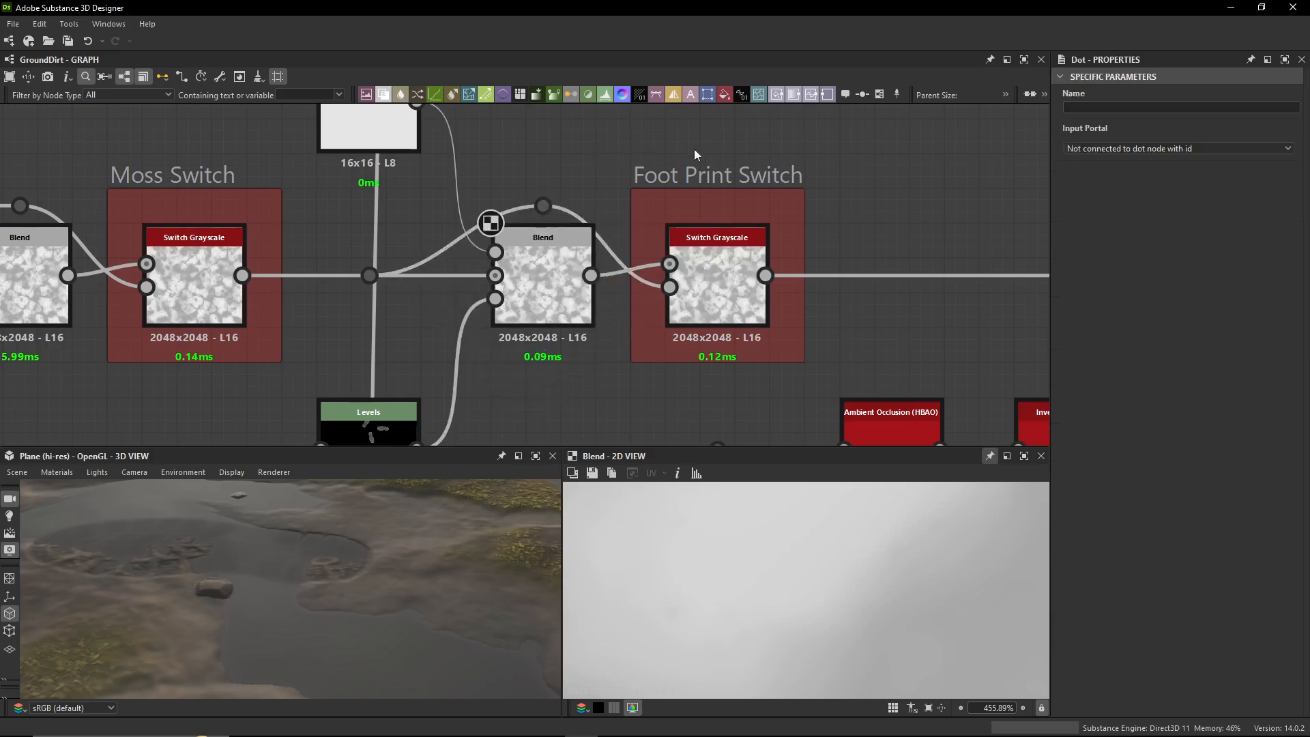
# - Enable the disabled Blend directly before the Footprint Switch and Wet Switch, and show the graph's input parameters
pyautogui.scroll(-4, 694, 150)
pyautogui.moveTo(694, 151); pyautogui.dragTo(578, 202, button='middle')
pyautogui.scroll(2, 578, 202)
pyautogui.moveTo(772, 216); pyautogui.dragTo(475, 212, button='middle')
pyautogui.click(801, 270)
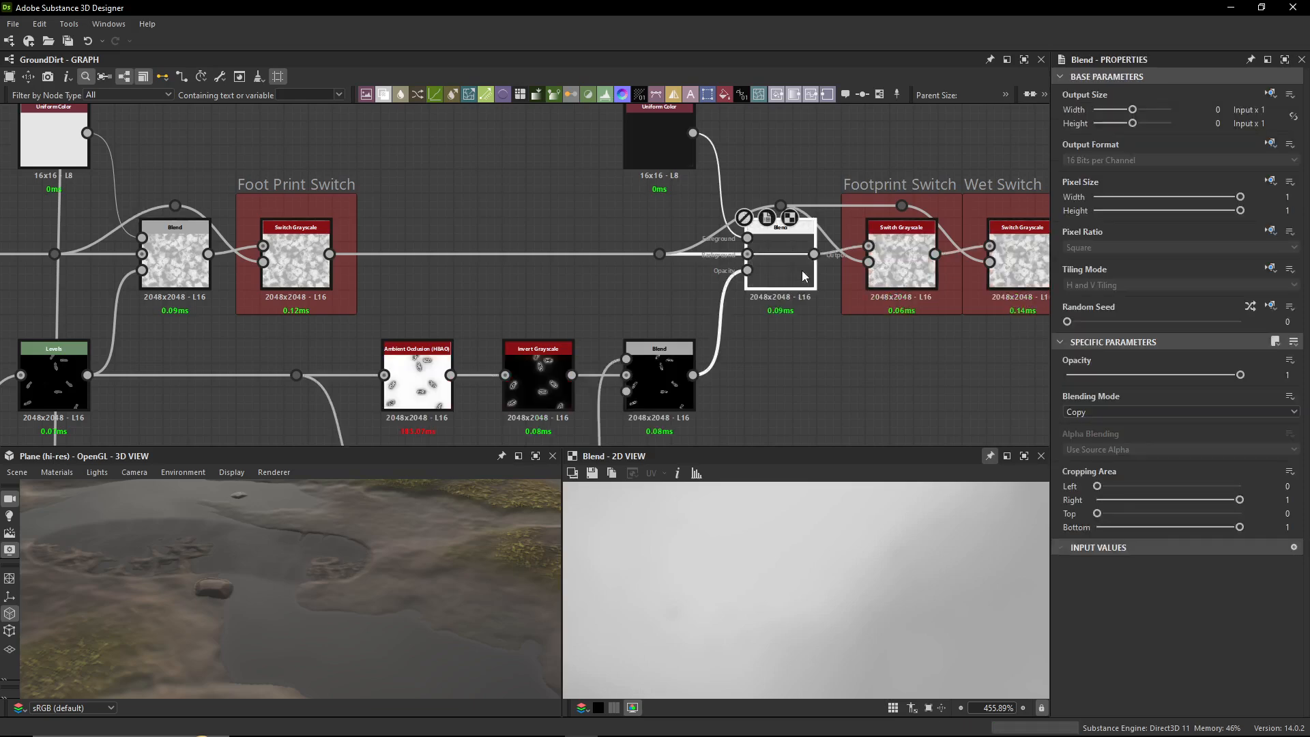
pyautogui.moveTo(793, 321); pyautogui.dragTo(725, 309, button='middle')
pyautogui.scroll(-1, 725, 310)
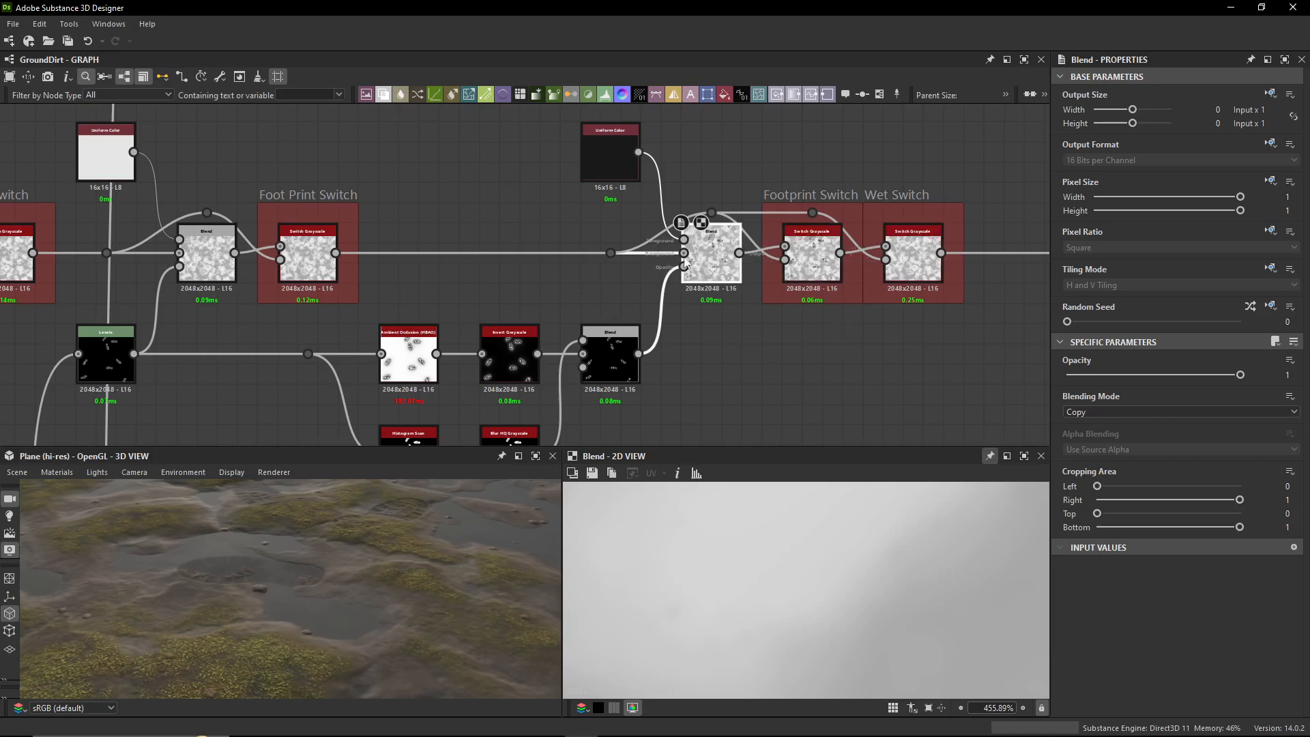
pyautogui.click(852, 380)
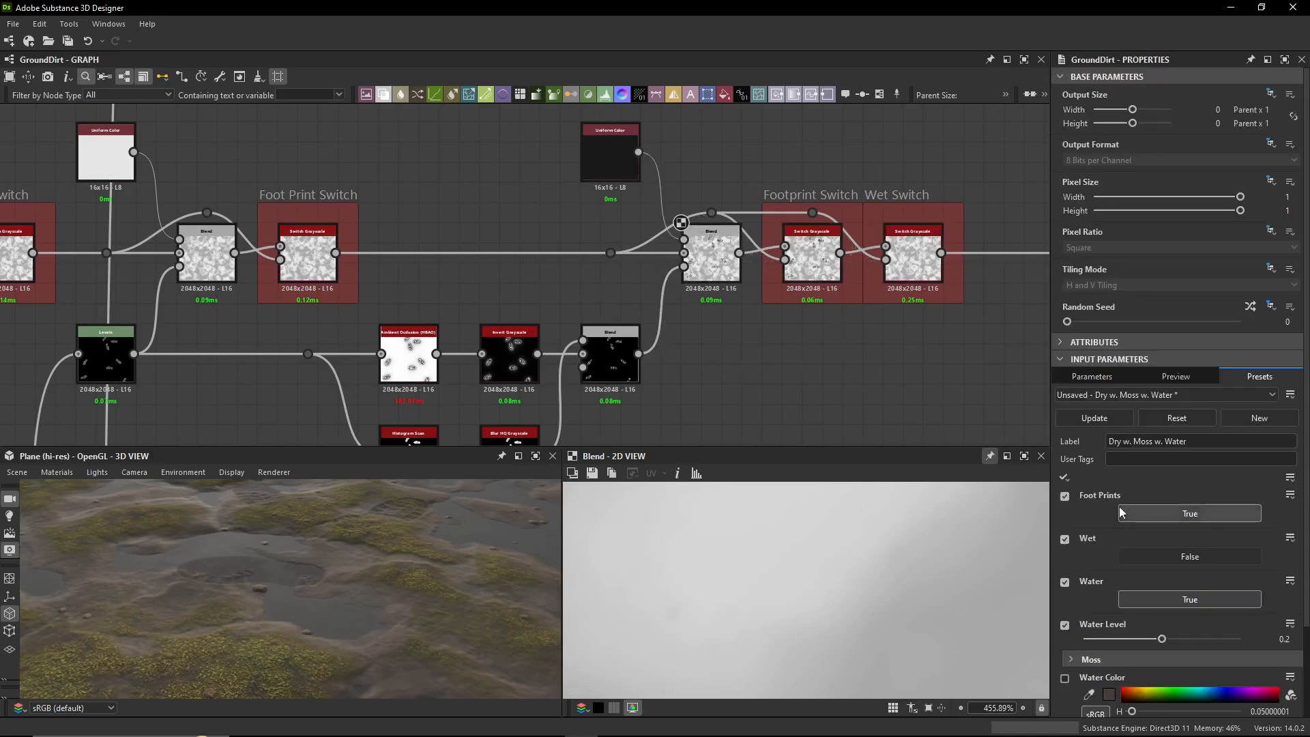
# - Set the graph's Wet parameter to True and toggle the Blend before the Footprint Switch off and on to compare
pyautogui.click(1185, 556)
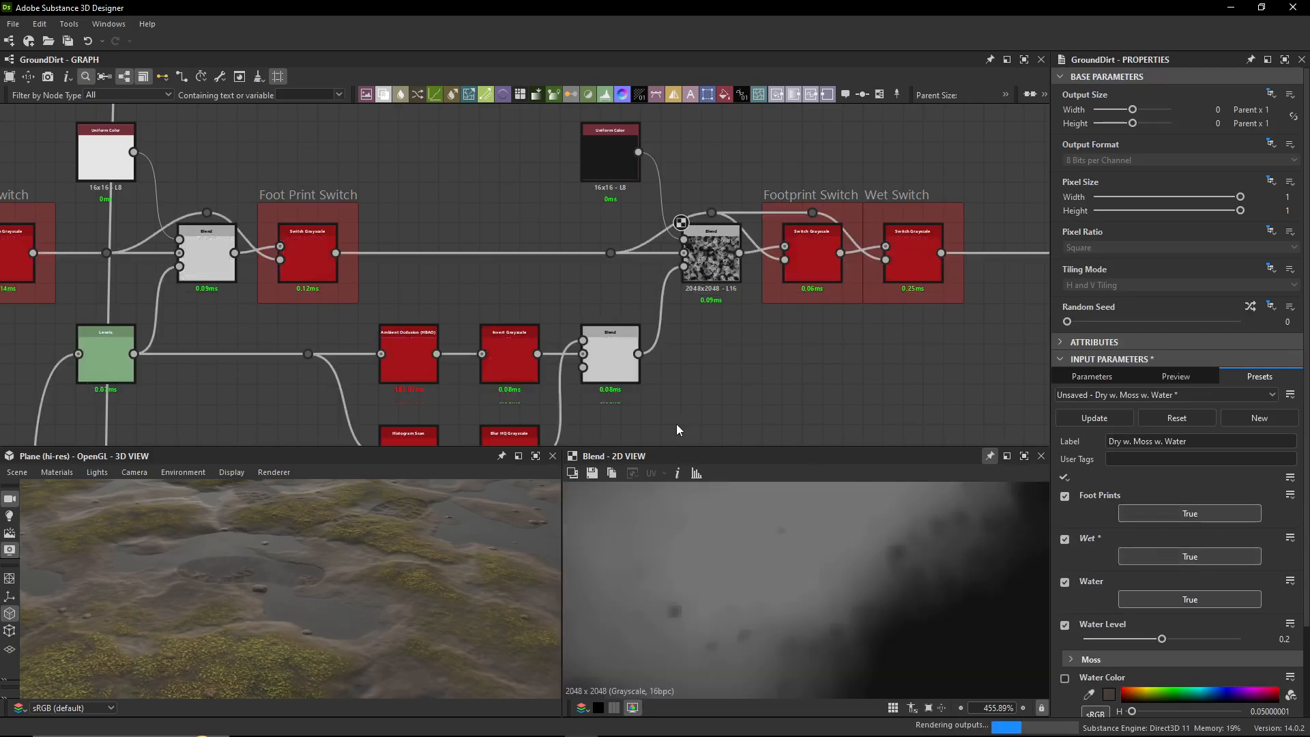
pyautogui.scroll(2, 686, 341)
pyautogui.hotkey('shift', 'd')
pyautogui.hotkey('shift', 'd')
pyautogui.hotkey('shift', 'd')
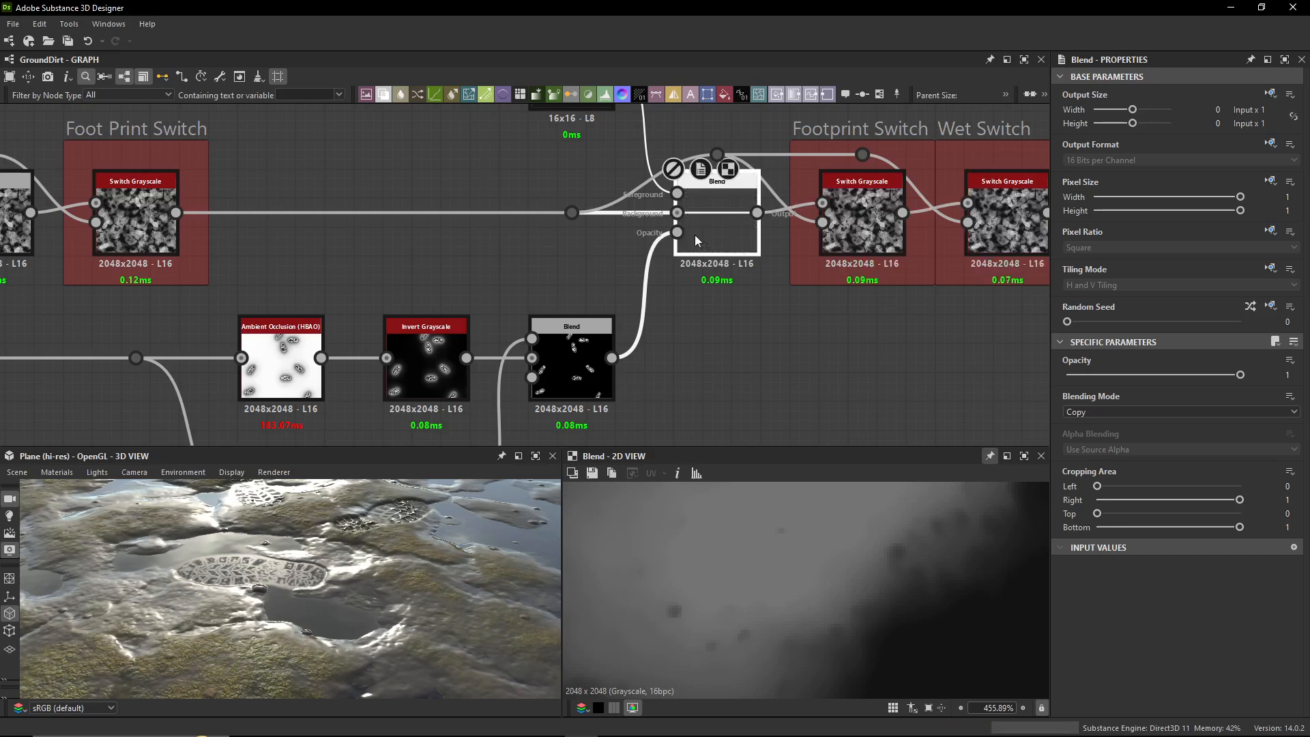
pyautogui.hotkey('shift', 'd')
pyautogui.hotkey('shift', 'd')
pyautogui.hotkey('shift', 'd')
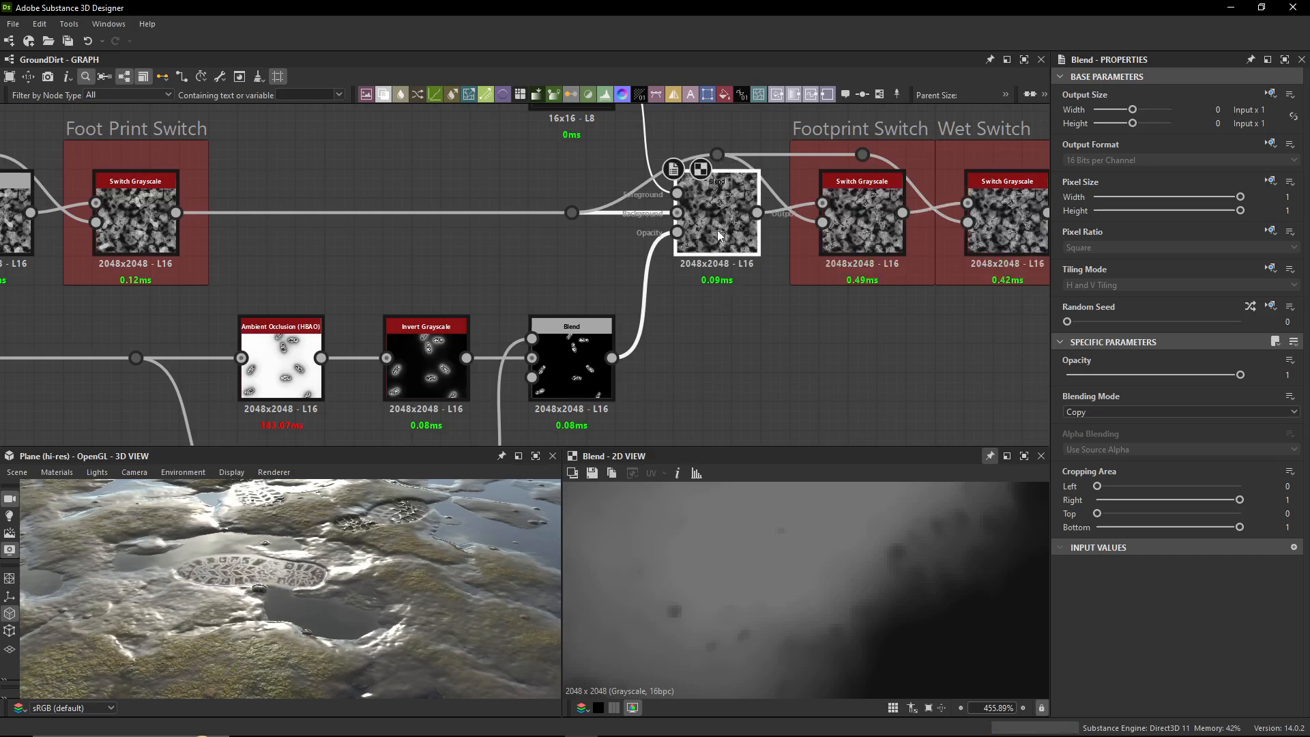
# - Preview the footprint Levels node and follow it into the Ambient Occlusion (HBAO) node, previewing that and its parameters
pyautogui.scroll(-3, 292, 267)
pyautogui.moveTo(289, 269); pyautogui.dragTo(747, 229, button='middle')
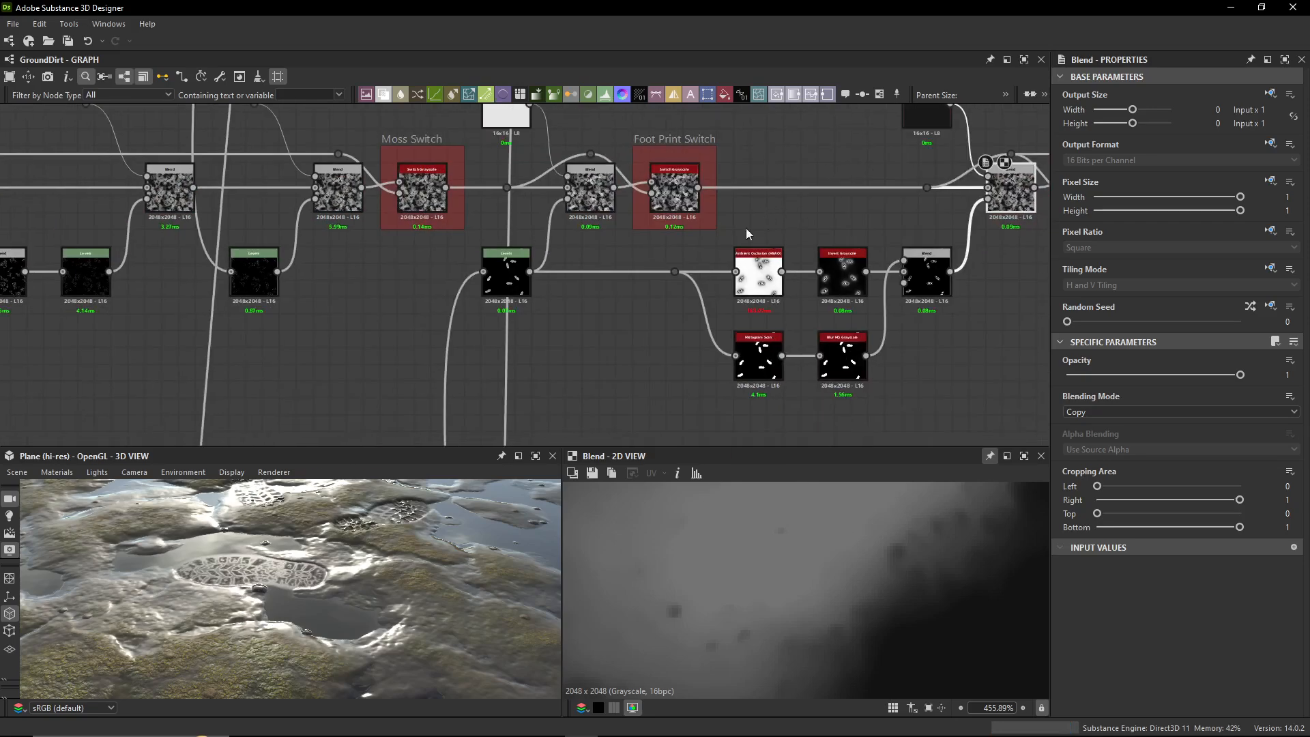
pyautogui.click(522, 286)
pyautogui.scroll(3, 620, 276)
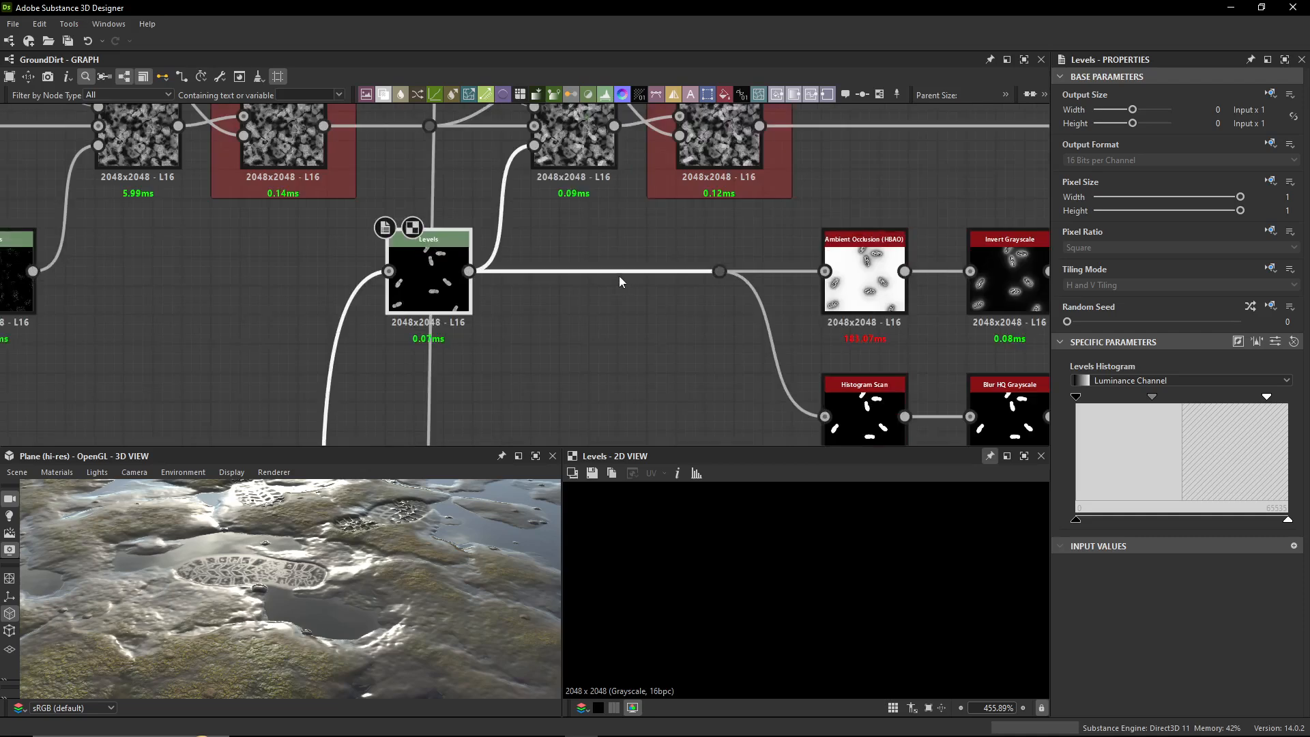
pyautogui.moveTo(620, 276); pyautogui.dragTo(370, 275, button='middle')
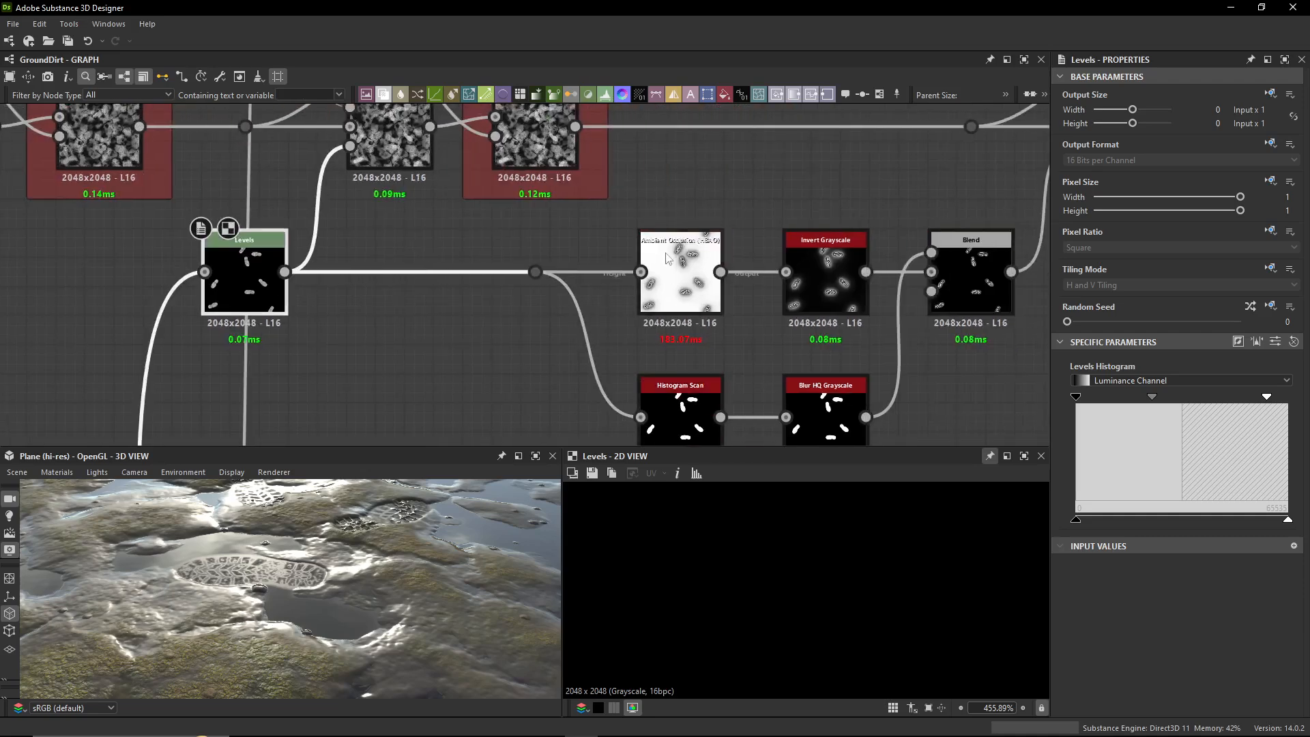
pyautogui.scroll(2, 546, 273)
pyautogui.click(757, 249)
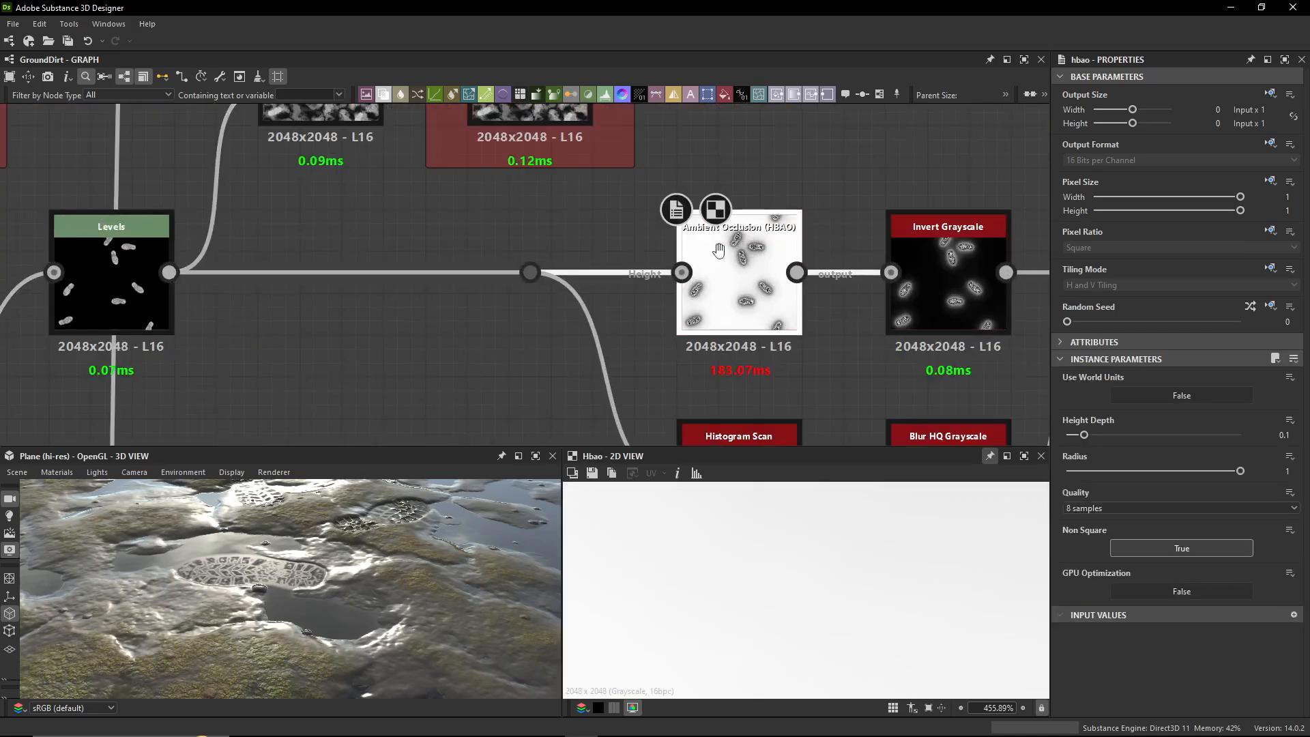
pyautogui.moveTo(758, 248); pyautogui.dragTo(475, 239, button='middle')
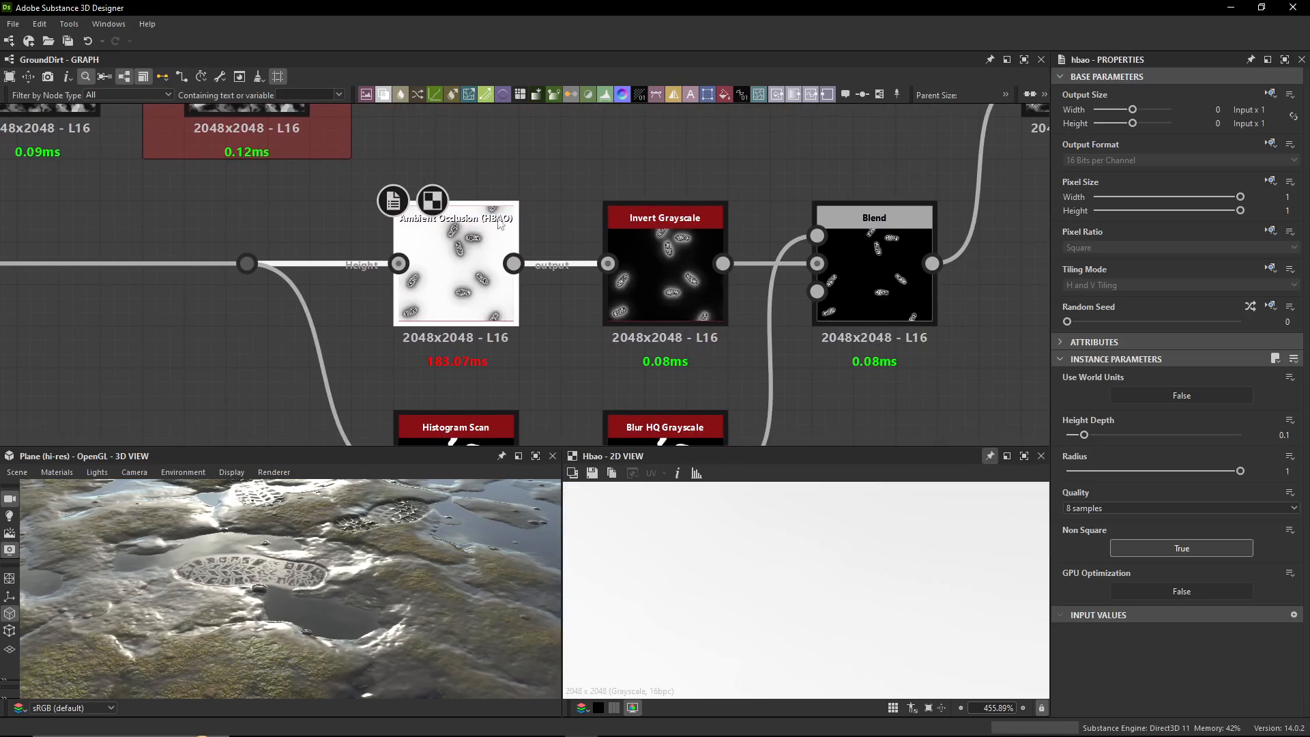
# - Preview the Invert Grayscale node after the ambient occlusion and examine a single footprint up close
pyautogui.click(675, 261)
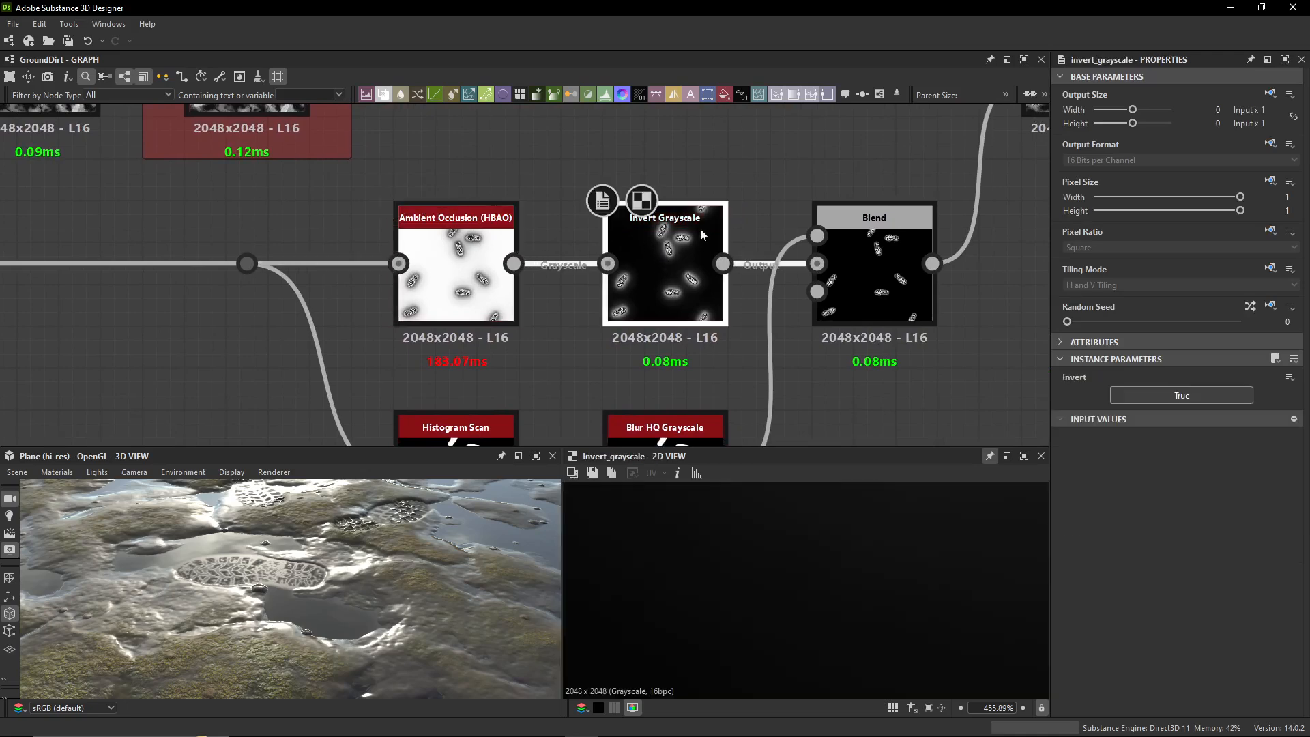
pyautogui.scroll(-10, 758, 535)
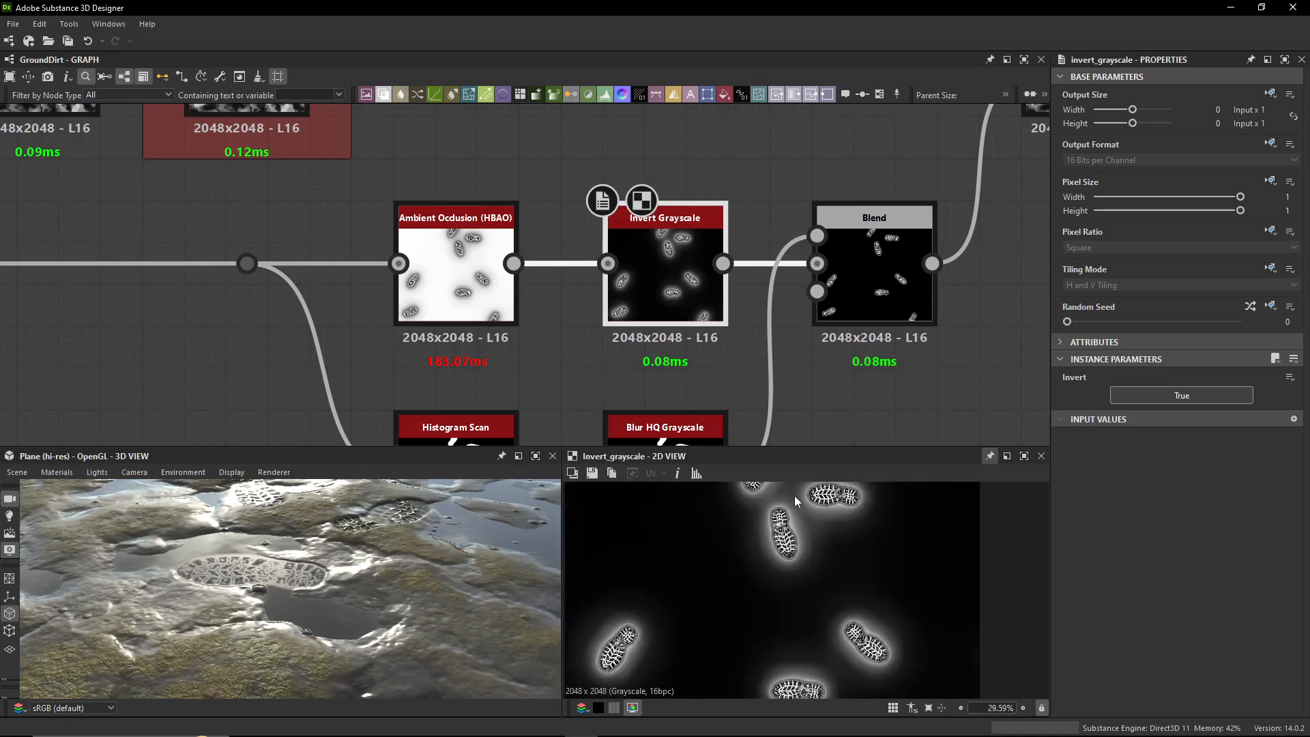
pyautogui.scroll(5, 778, 512)
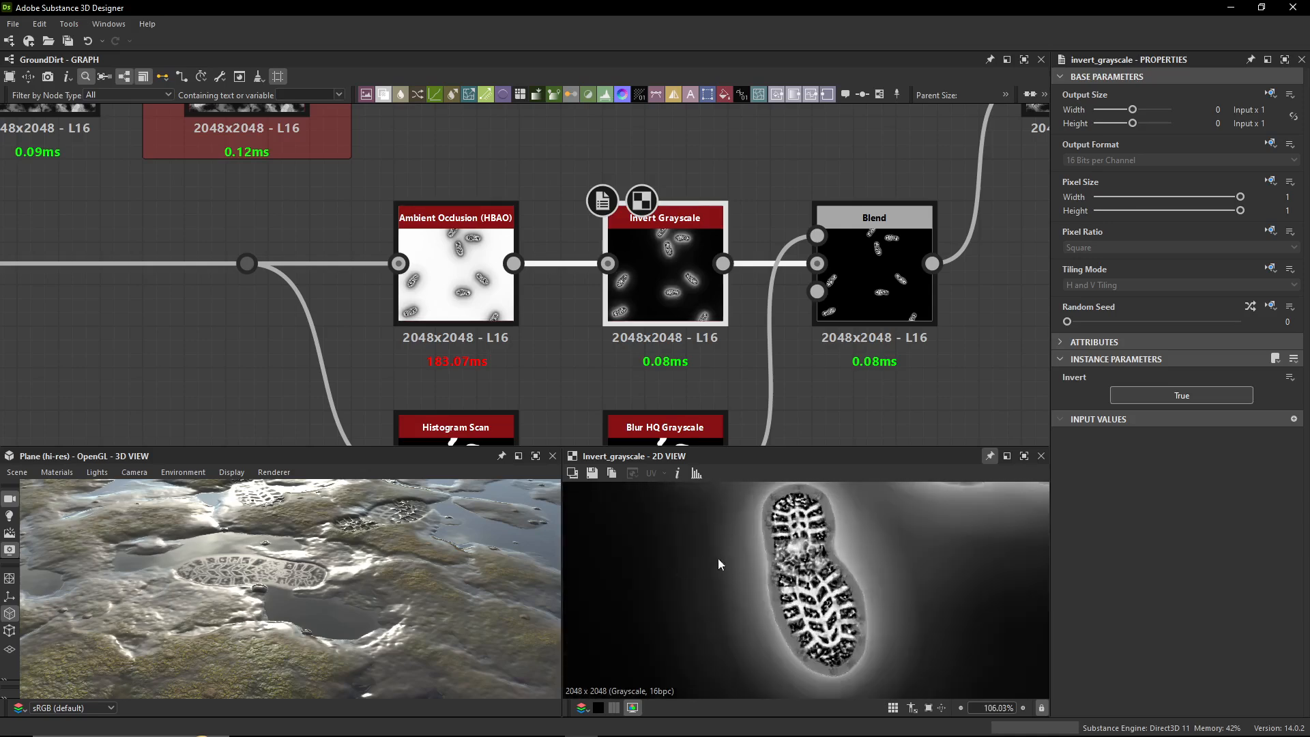
# - Compare the Multiply Blend of the footprint mask with its Histogram Scan and Blur HQ Grayscale inputs
pyautogui.doubleClick(855, 301)
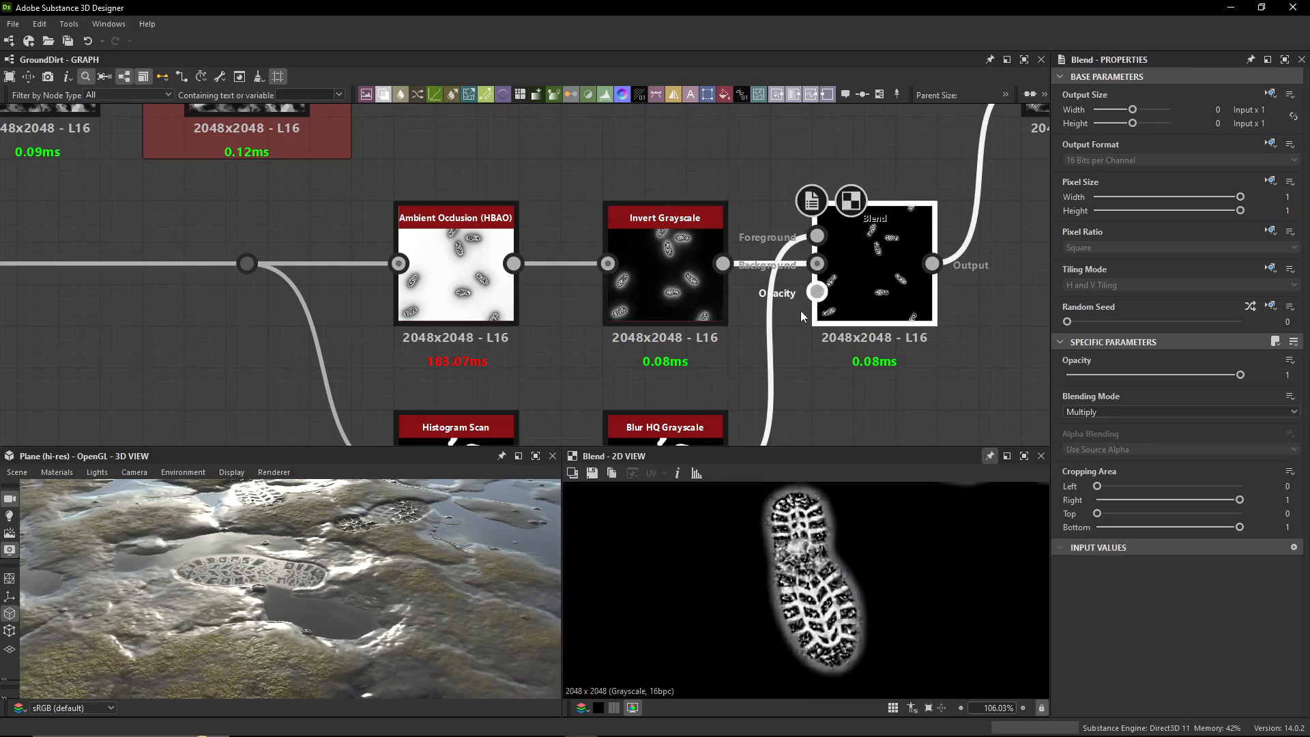
pyautogui.moveTo(518, 431); pyautogui.dragTo(491, 306, button='middle')
pyautogui.doubleClick(431, 344)
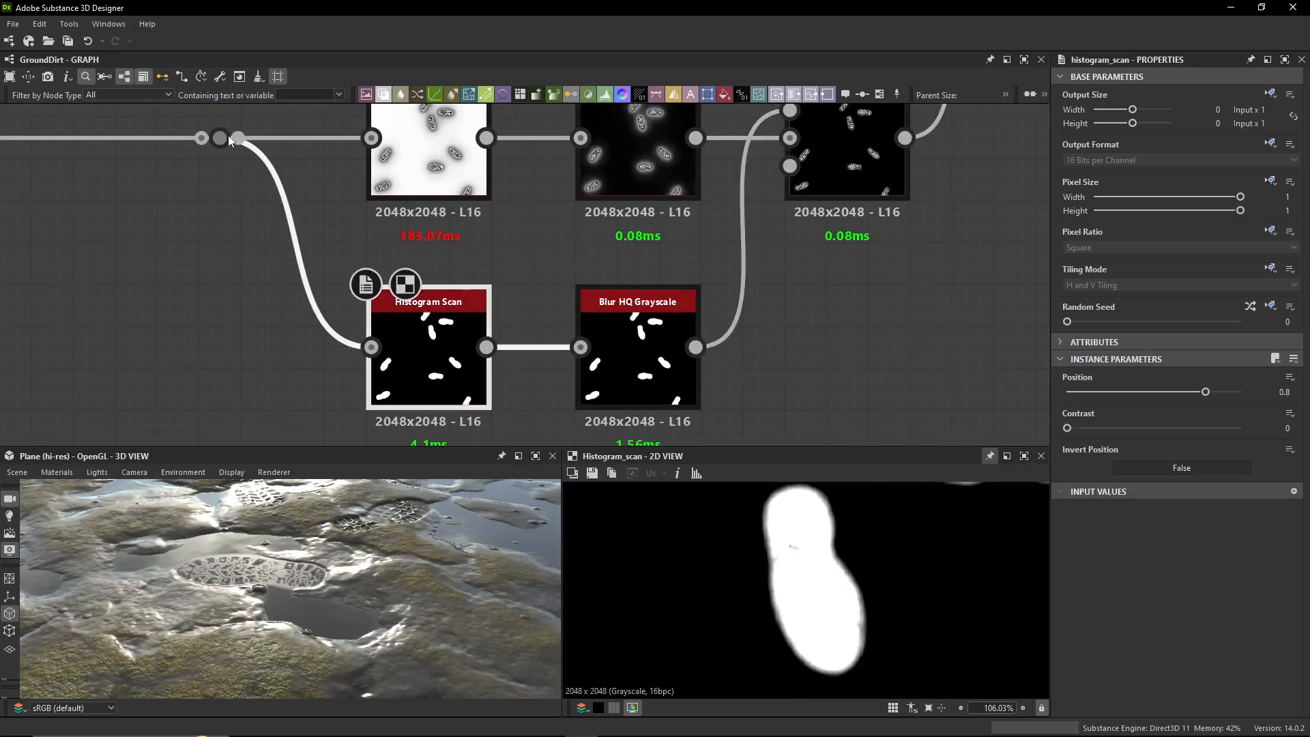
pyautogui.doubleClick(638, 358)
pyautogui.moveTo(772, 286); pyautogui.dragTo(694, 381, button='middle')
pyautogui.doubleClick(752, 272)
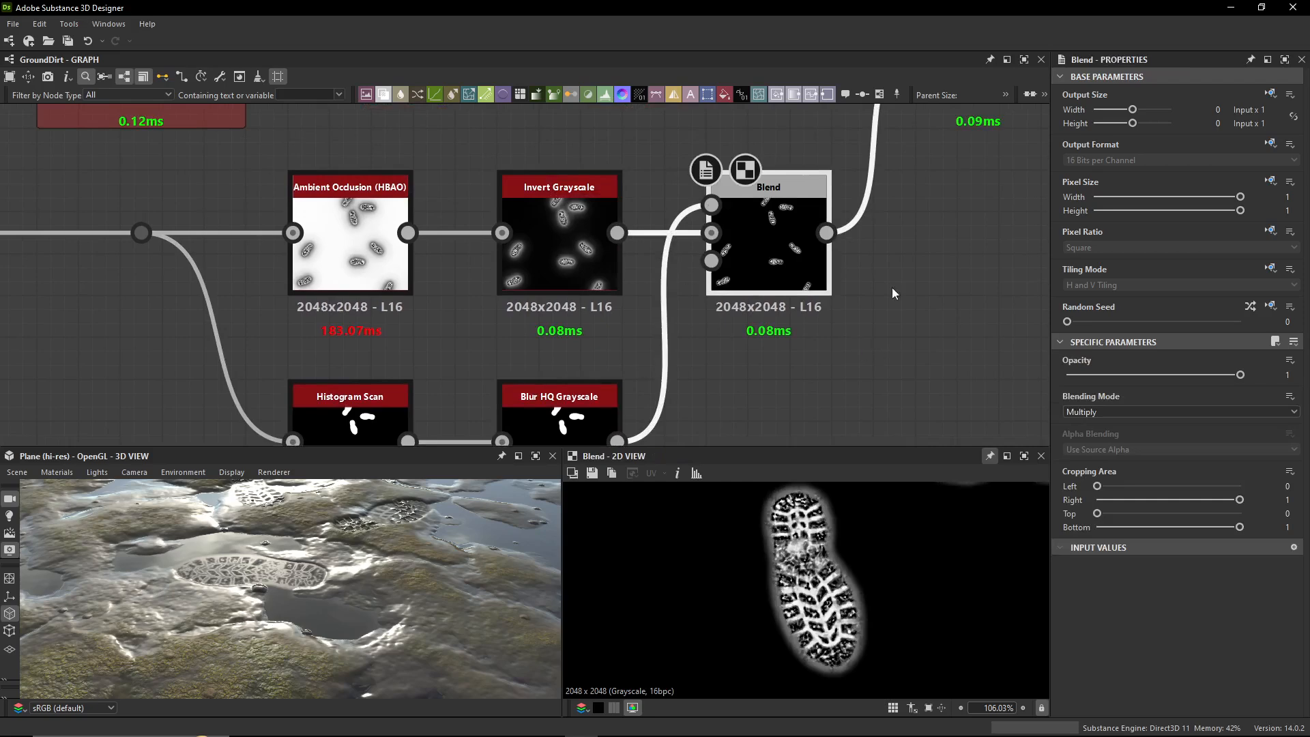
# - Follow the mask into the Copy Blend before the Footprint Switch and preview that Blend and its Uniform Color foreground
pyautogui.moveTo(891, 288); pyautogui.dragTo(754, 333, button='middle')
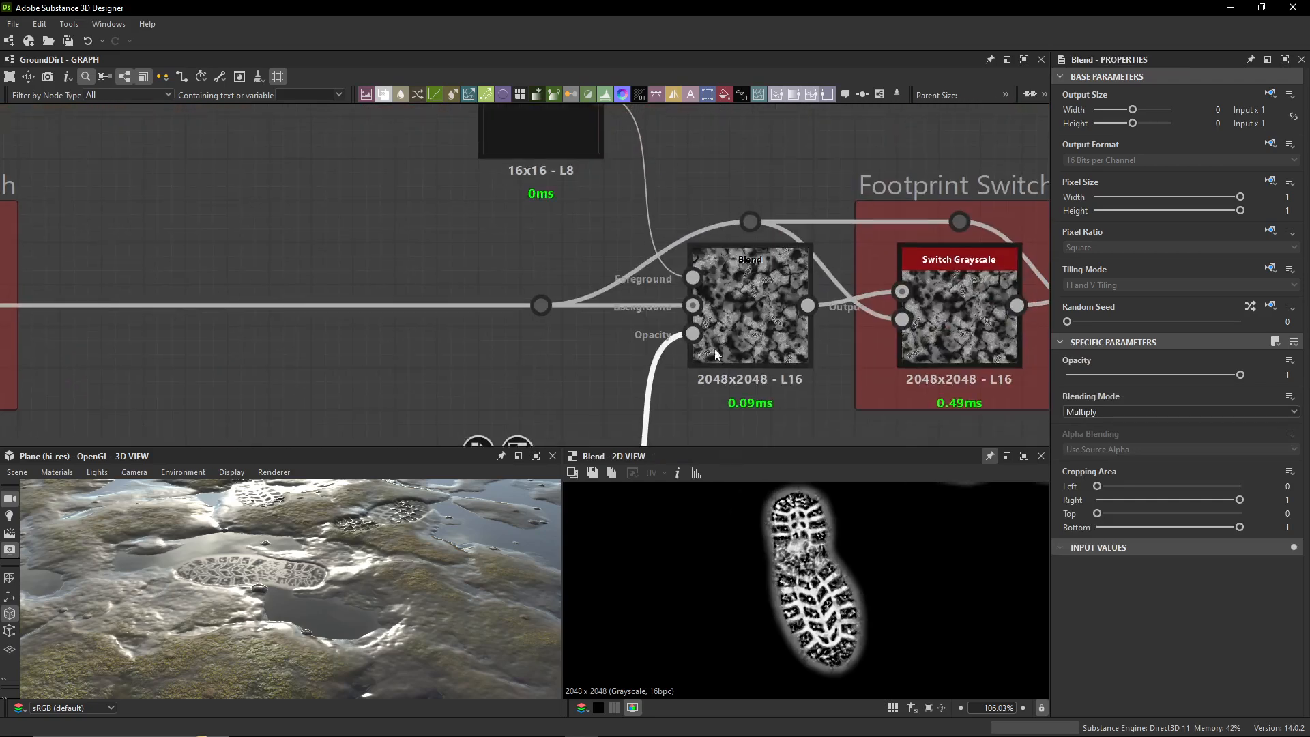
pyautogui.doubleClick(754, 333)
pyautogui.moveTo(601, 220); pyautogui.dragTo(601, 346, button='middle')
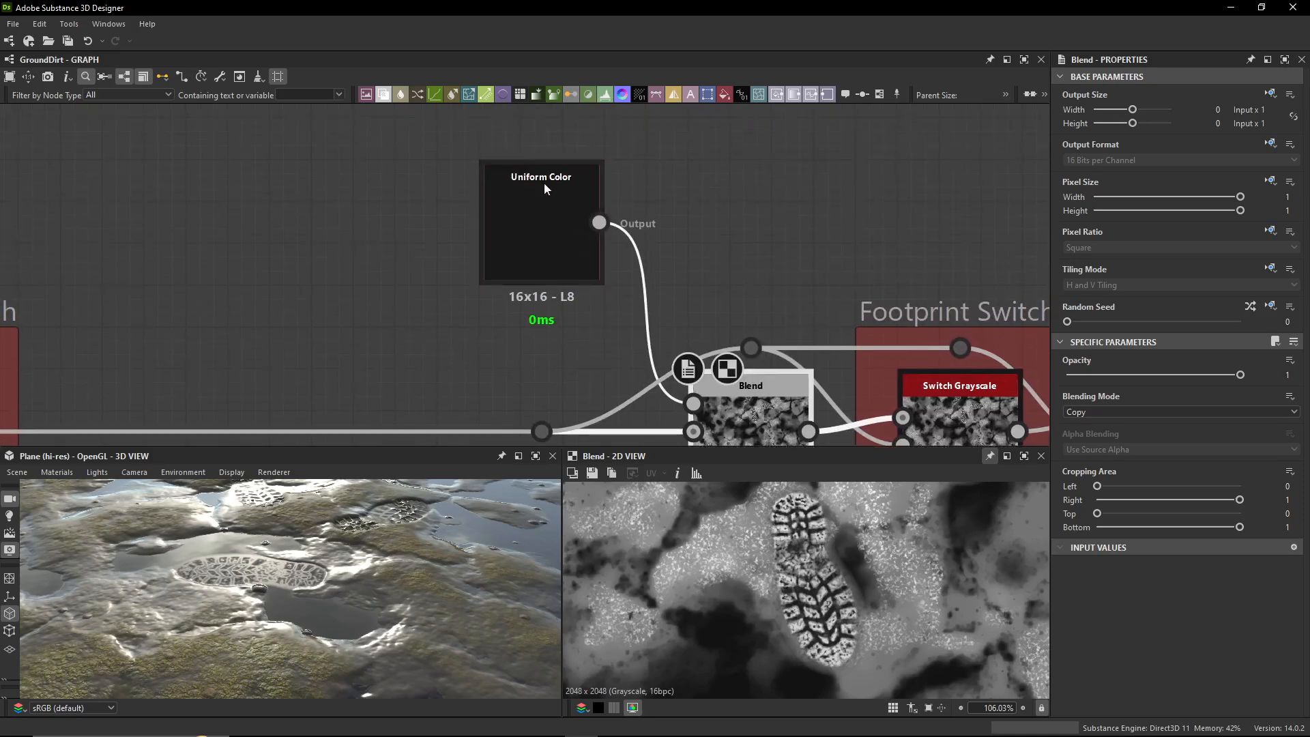
pyautogui.doubleClick(549, 226)
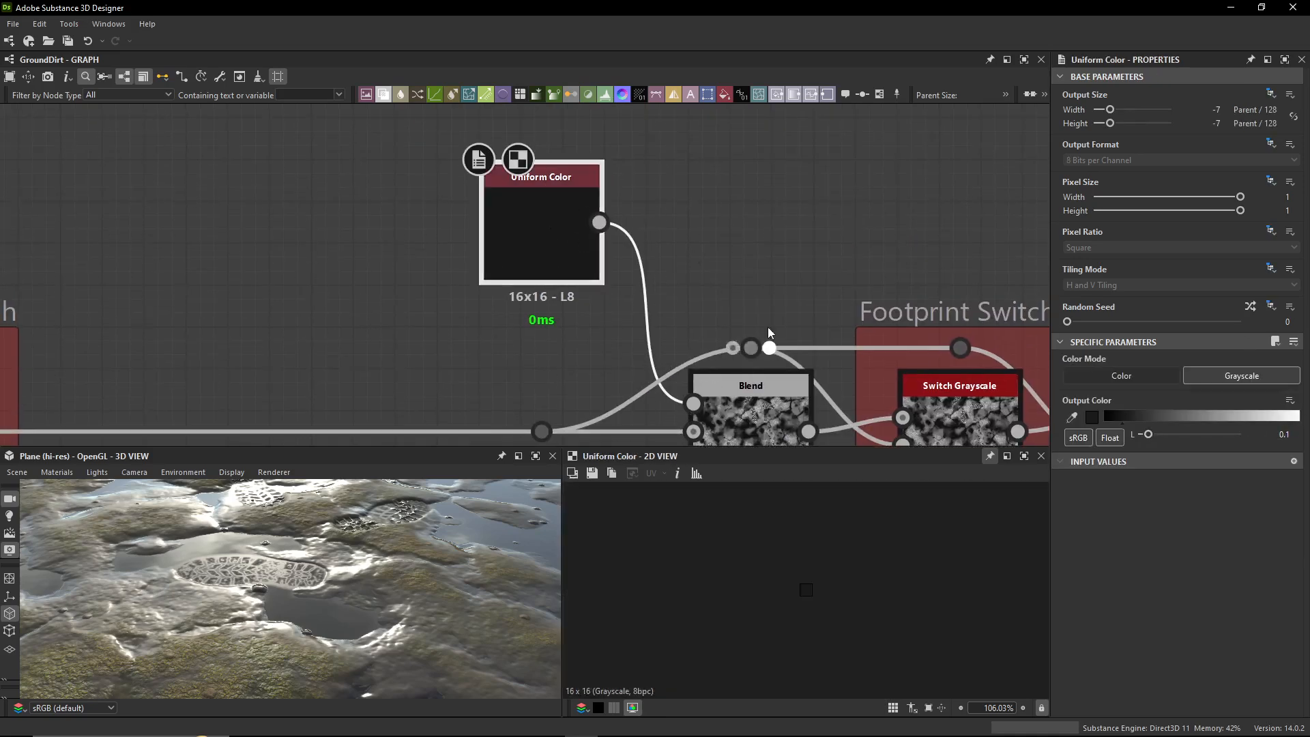
# - Preview the Blend before the Footprint Switch and toggle it off and on to compare the footprint in both views
pyautogui.moveTo(762, 431); pyautogui.dragTo(707, 289, button='middle')
pyautogui.doubleClick(707, 288)
pyautogui.hotkey('shift', 'd')
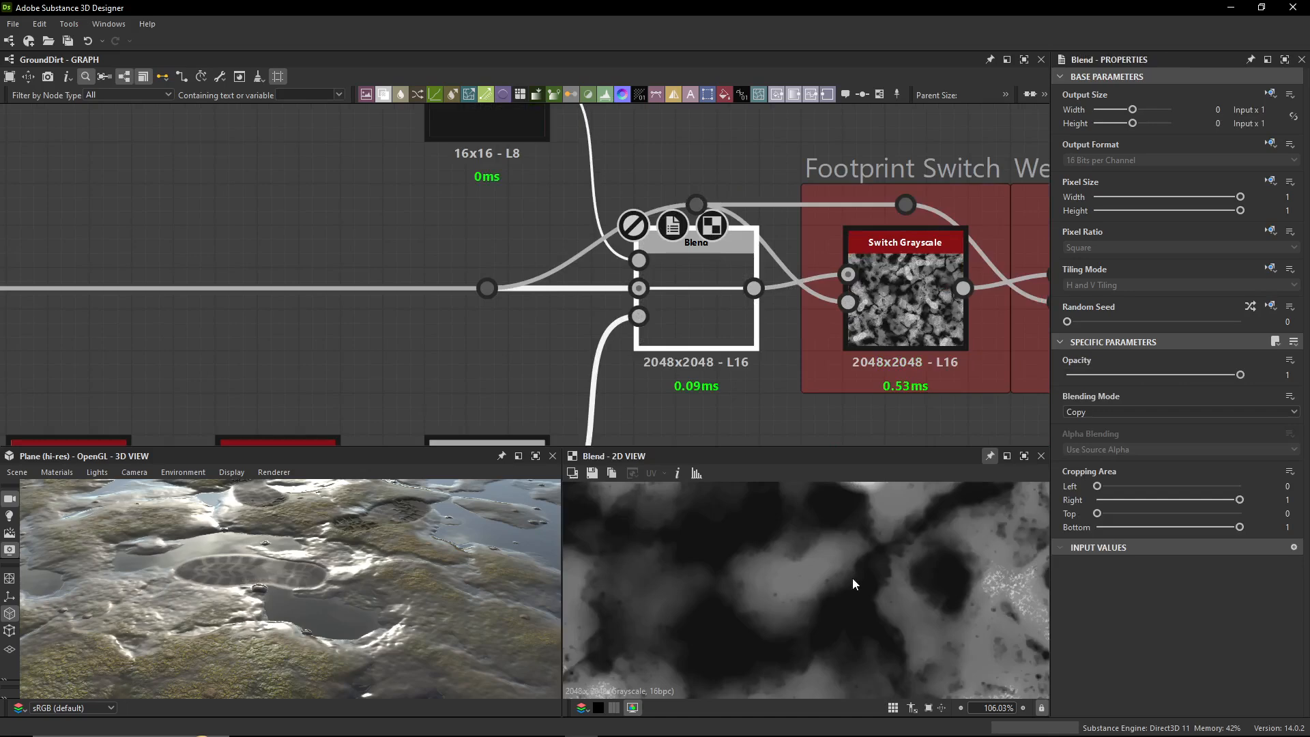
pyautogui.hotkey('shift', 'd')
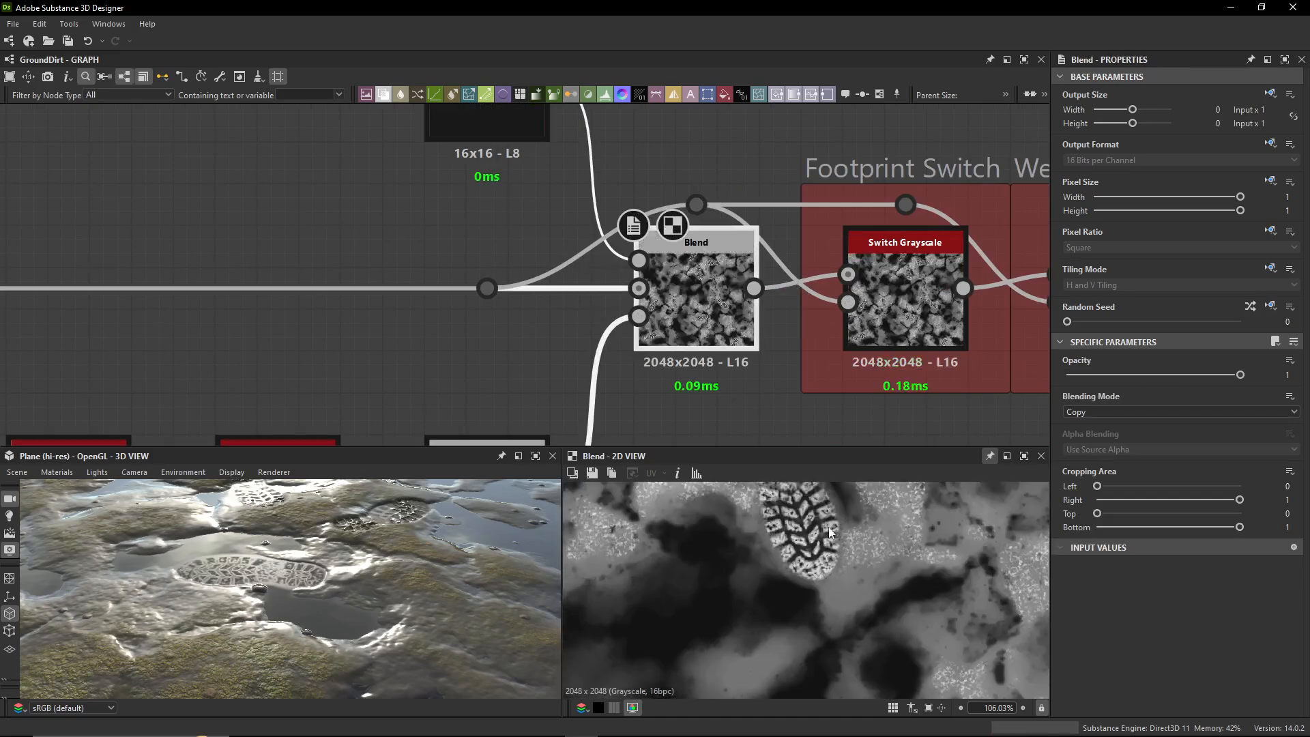
pyautogui.hotkey('shift', 'd')
pyautogui.hotkey('shift', 'd')
pyautogui.hotkey('shift', 'd')
pyautogui.hotkey('shift', 'd')
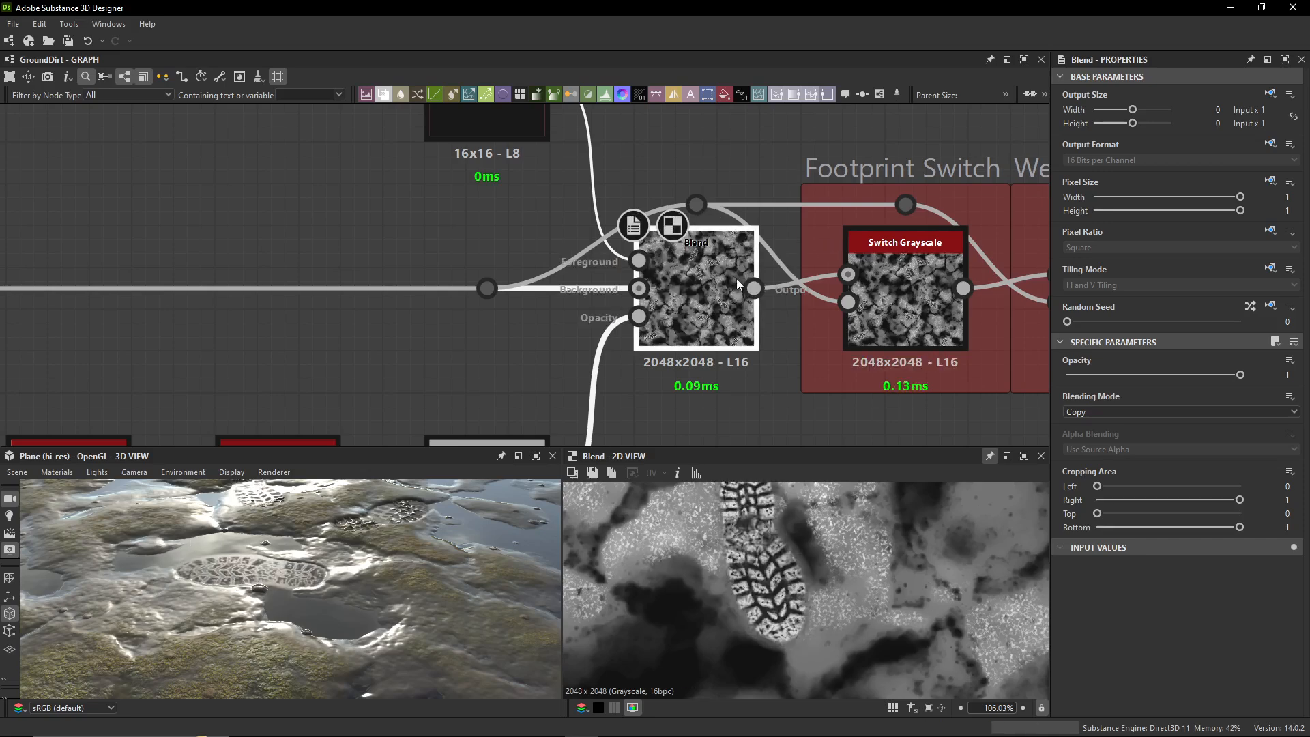
# - Check which graph input drives the Footprint Switch's Switch parameter and examine the switch's two input connections
pyautogui.moveTo(349, 239); pyautogui.dragTo(349, 265, button='middle')
pyautogui.scroll(-5, 552, 316)
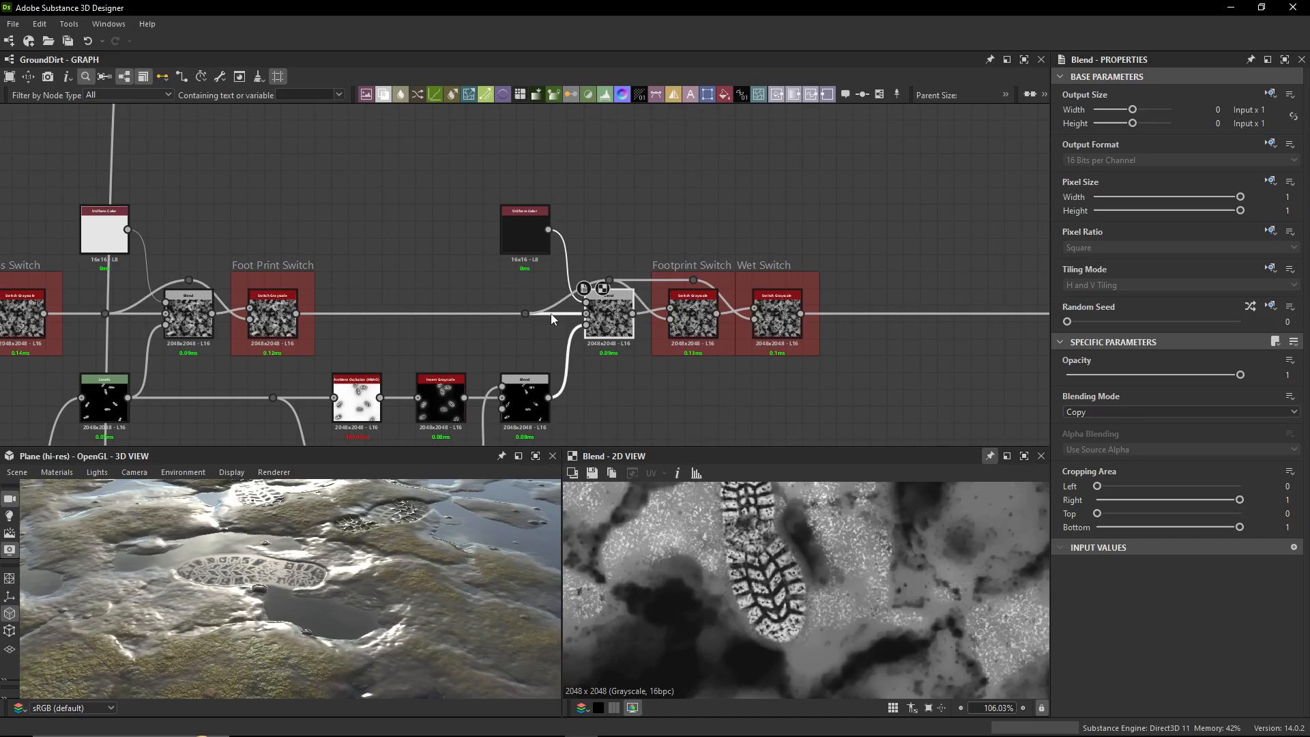
pyautogui.click(690, 313)
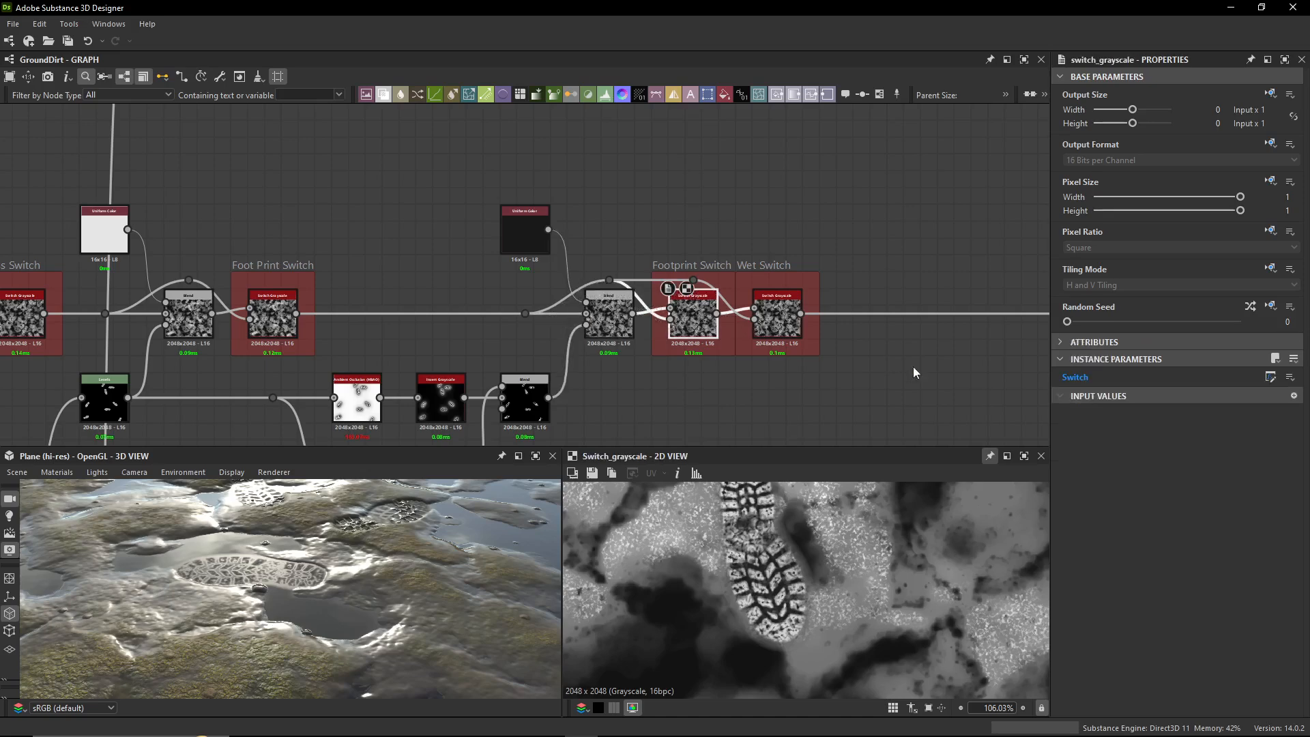
pyautogui.click(1290, 377)
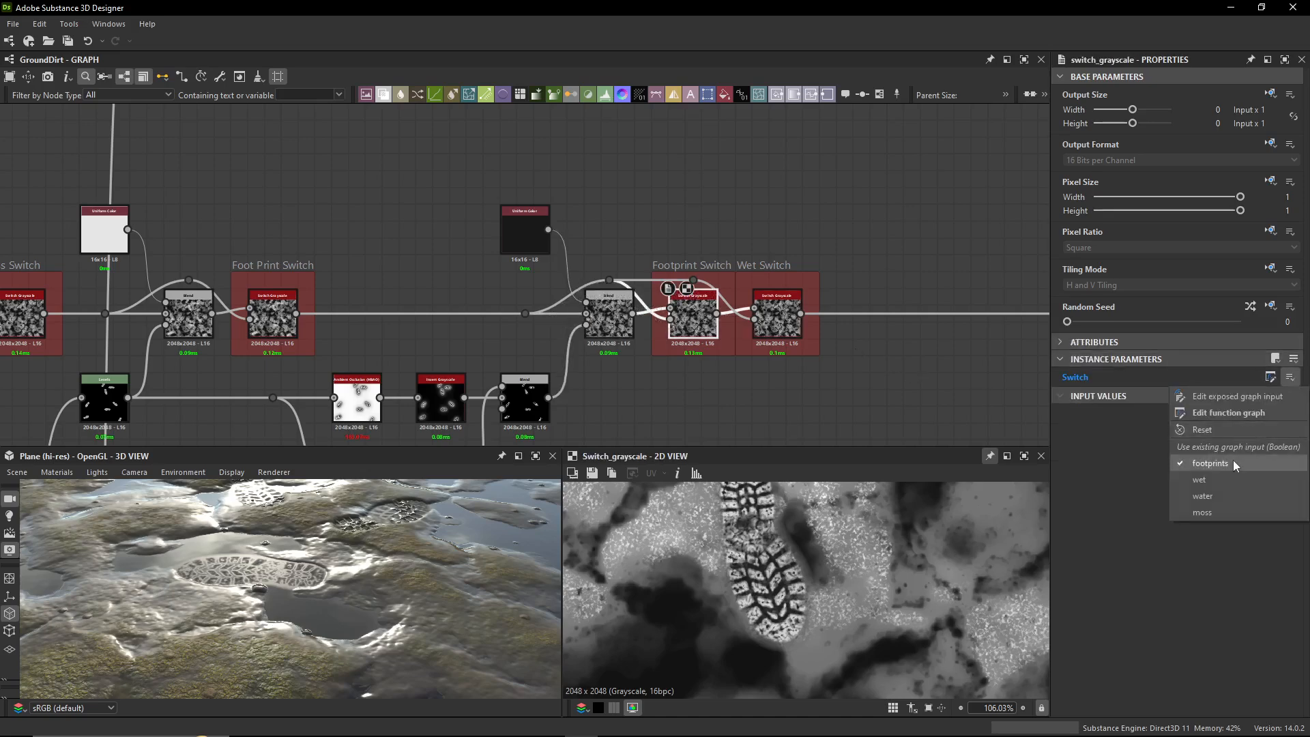
pyautogui.click(739, 227)
pyautogui.scroll(4, 625, 279)
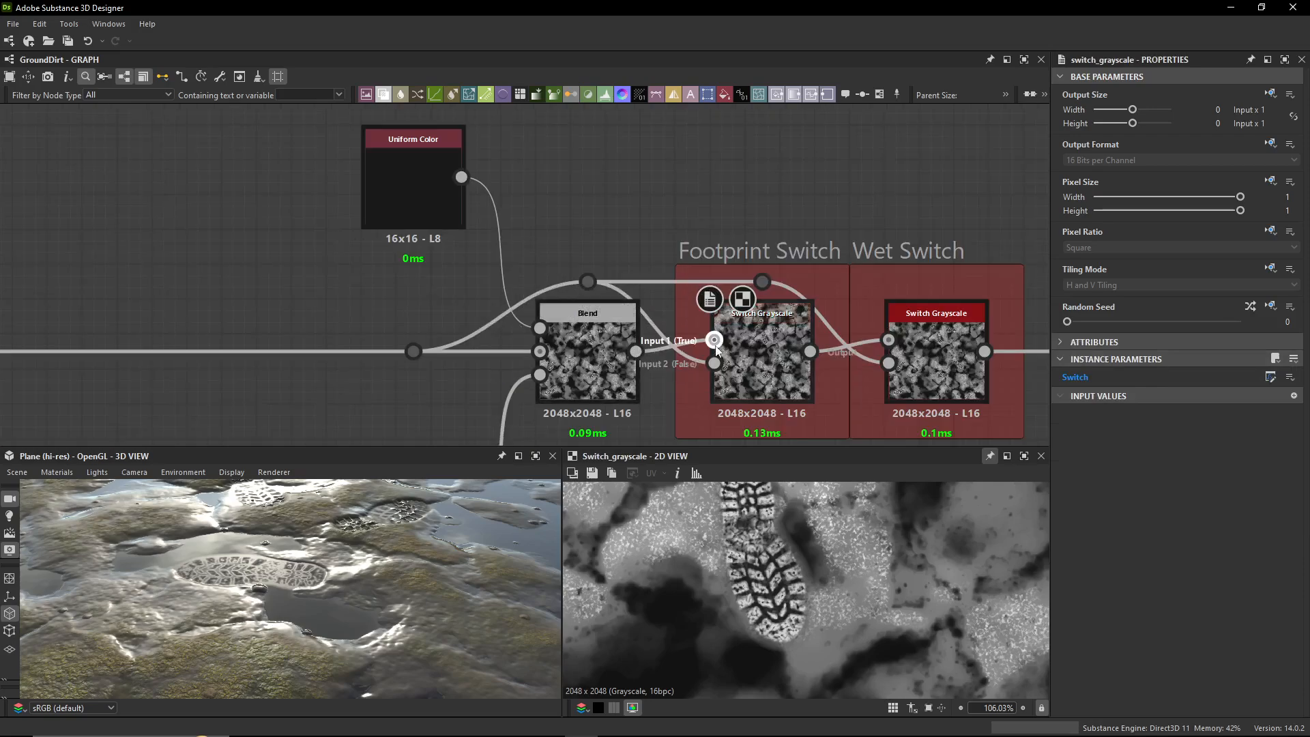
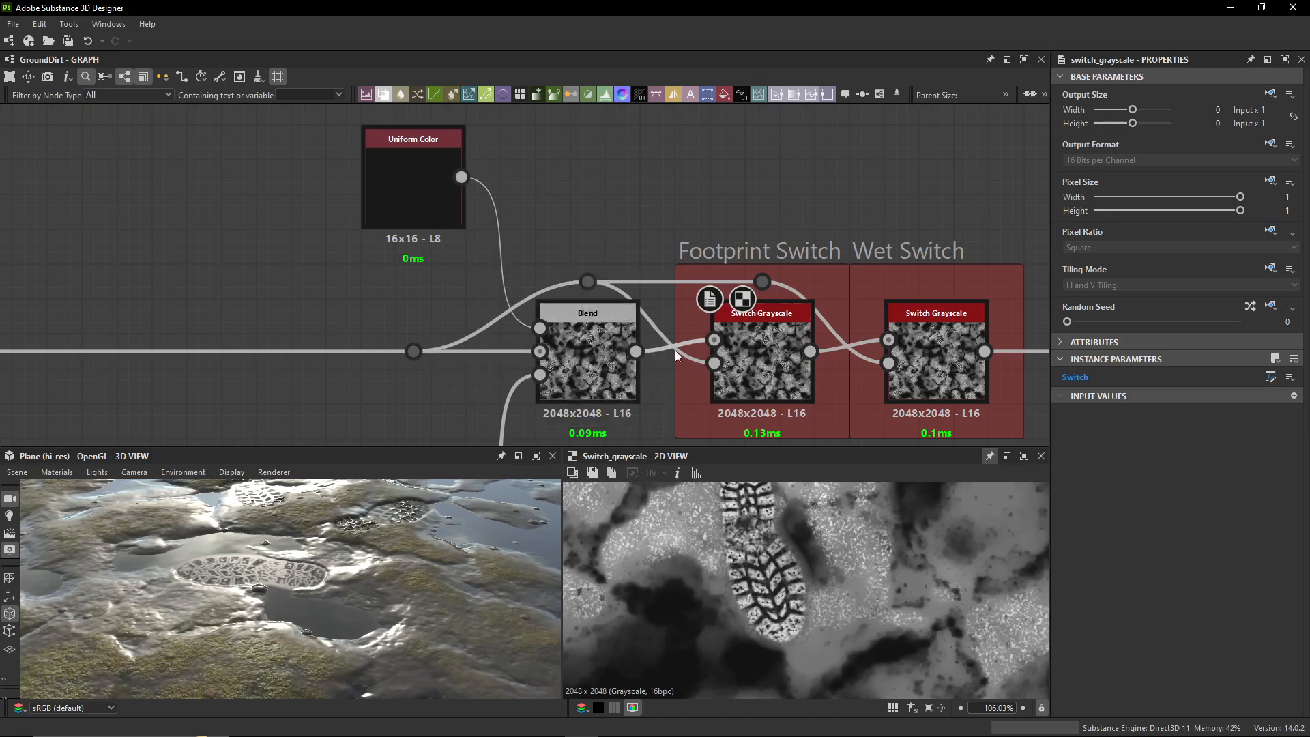
# - Examine how the Footprint Switch and its bypass line feed the two inputs of the Wet Switch
pyautogui.moveTo(714, 364); pyautogui.dragTo(530, 317, button='middle')
pyautogui.click(580, 307)
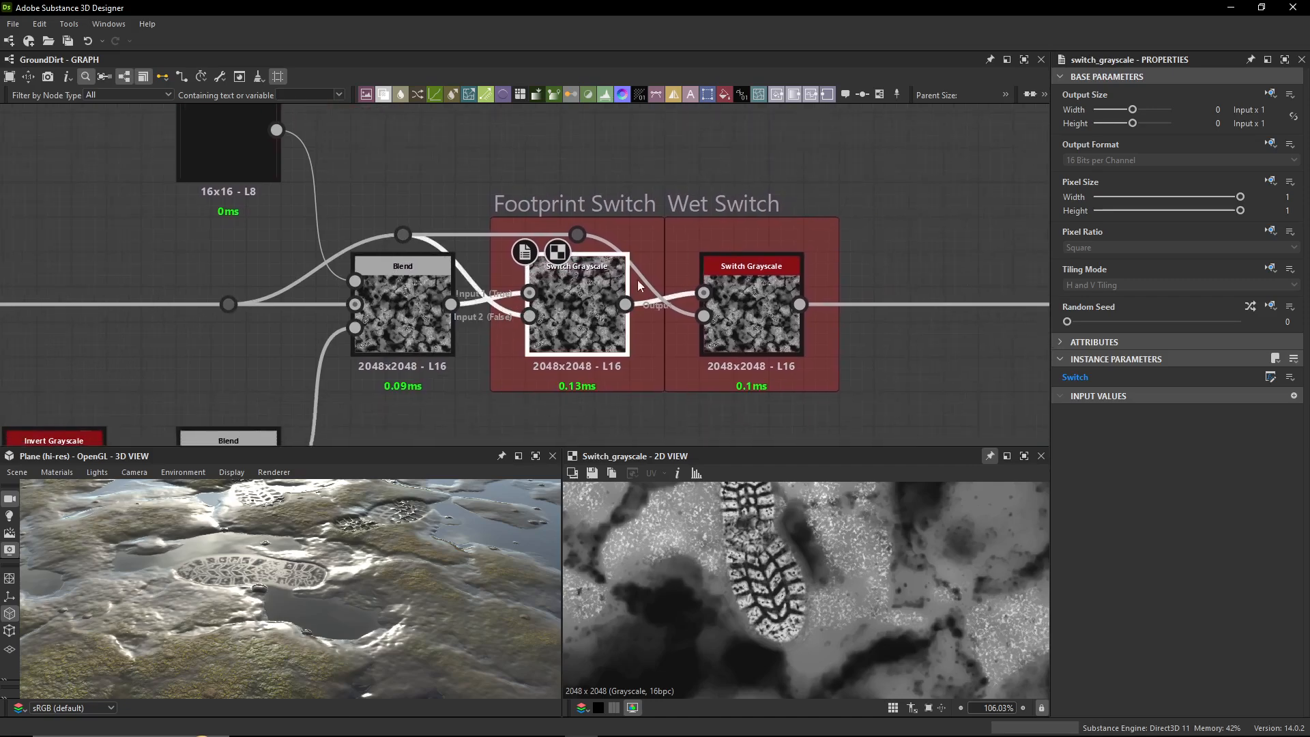
pyautogui.click(739, 280)
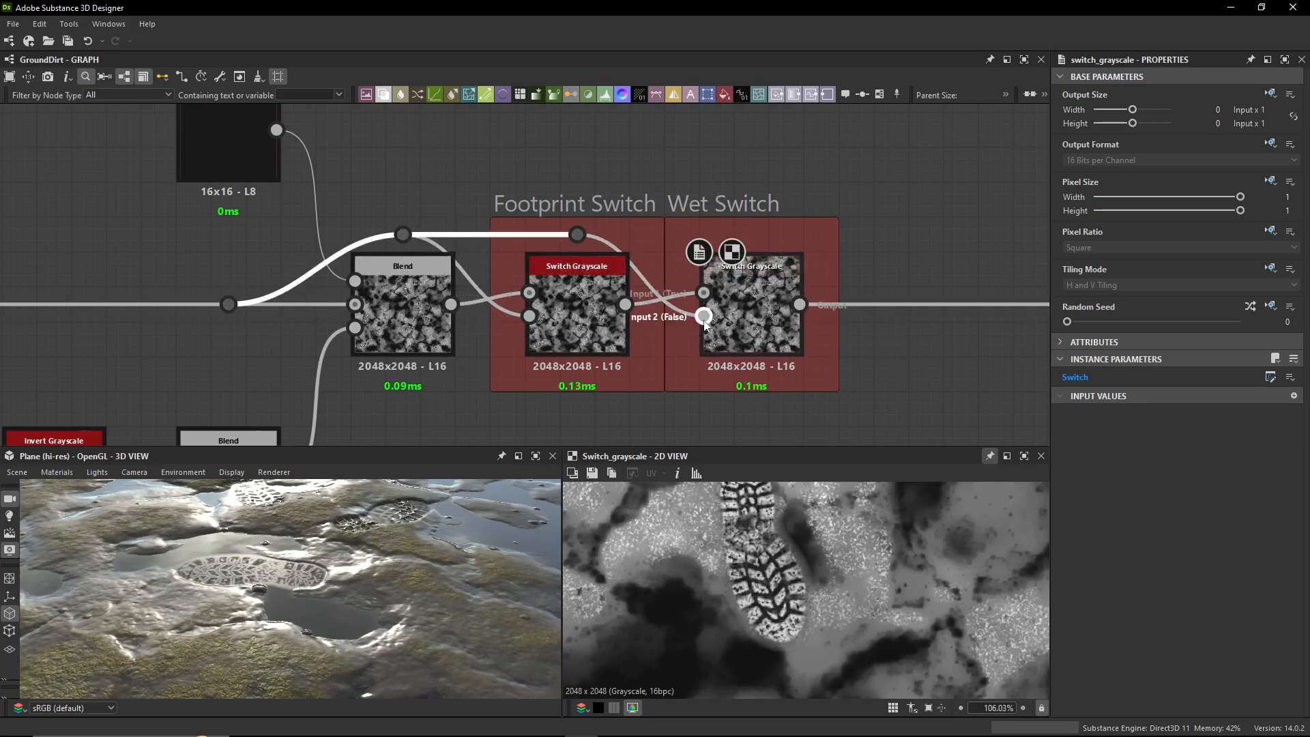
pyautogui.click(565, 300)
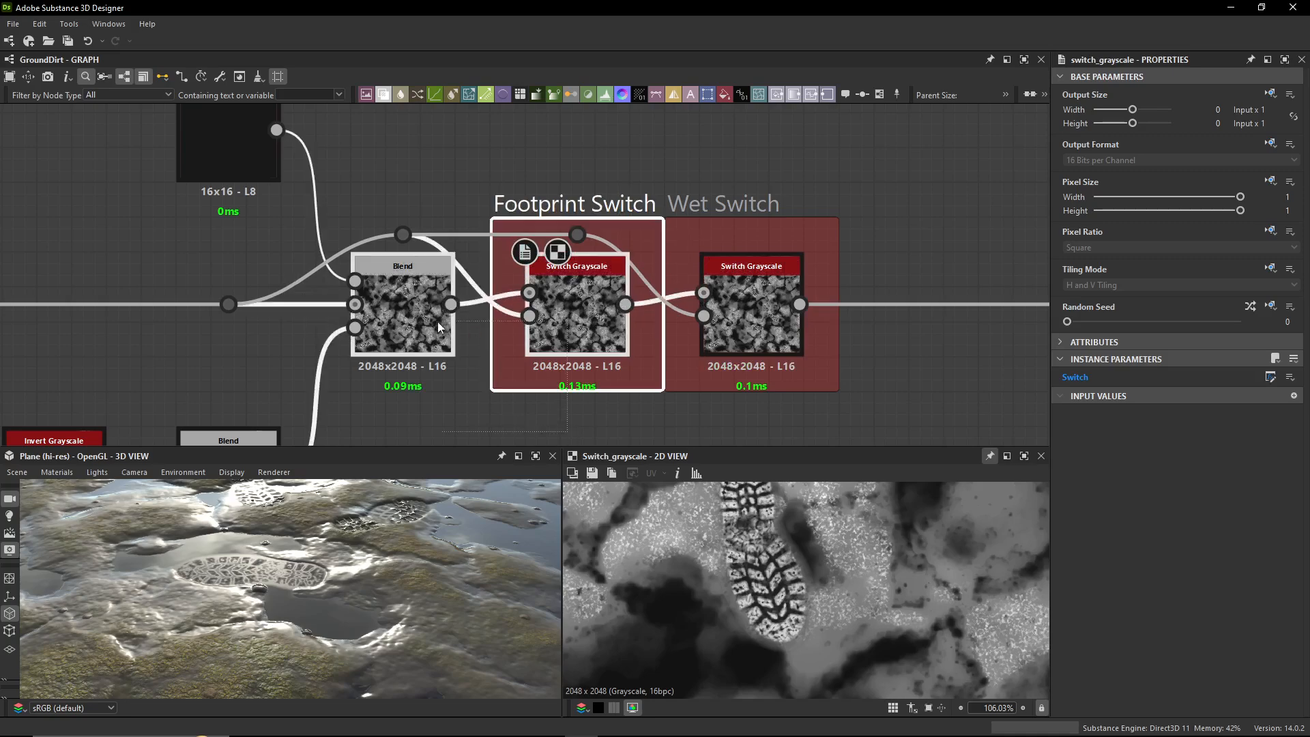
pyautogui.moveTo(796, 305); pyautogui.dragTo(593, 269, button='middle')
pyautogui.doubleClick(596, 287)
pyautogui.click(823, 203)
pyautogui.click(649, 271)
# - Enable the first disabled Blend with the white Uniform Color in the chain leading to the Wet switch group
pyautogui.scroll(-4, 669, 228)
pyautogui.click(700, 215)
pyautogui.scroll(-3, 703, 217)
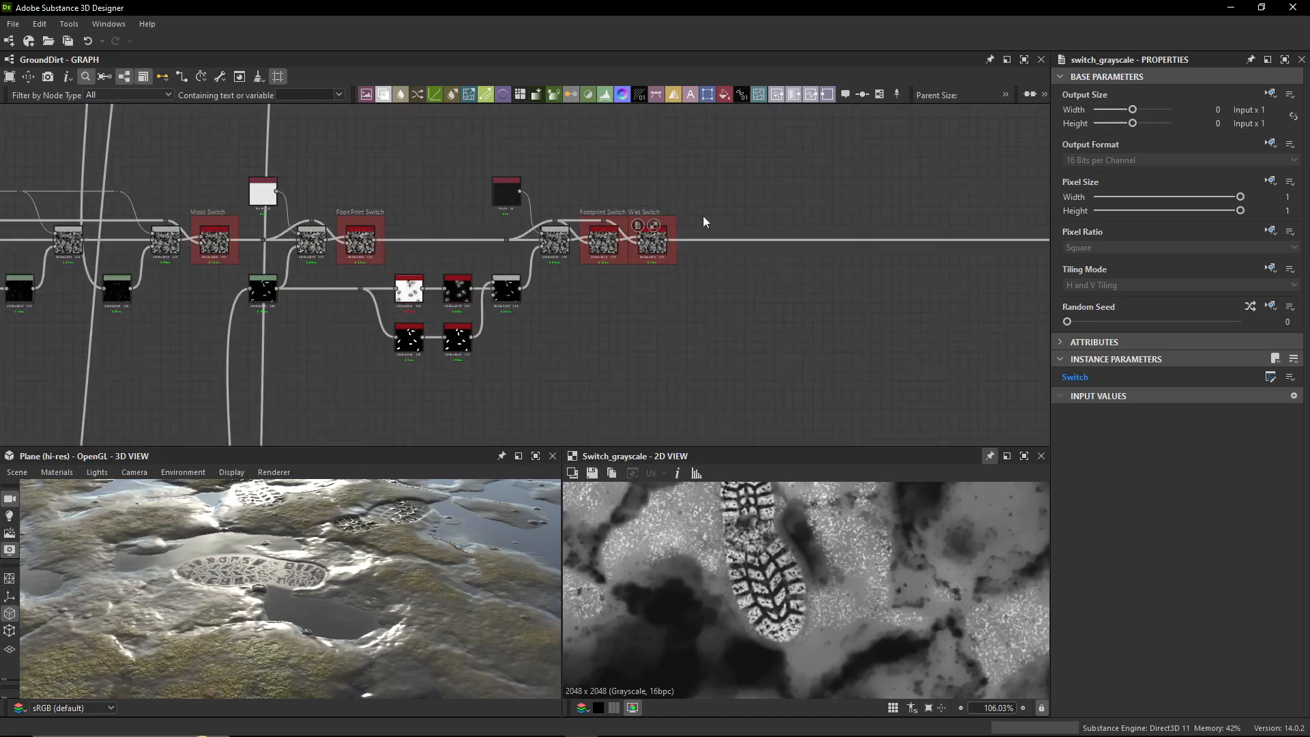
pyautogui.moveTo(390, 201)
pyautogui.mouseDown(button='middle')
pyautogui.moveTo(518, 207)
pyautogui.moveTo(424, 239)
pyautogui.moveTo(374, 213)
pyautogui.mouseUp(button='middle')
pyautogui.scroll(-5, 666, 144)
pyautogui.scroll(8, 689, 293)
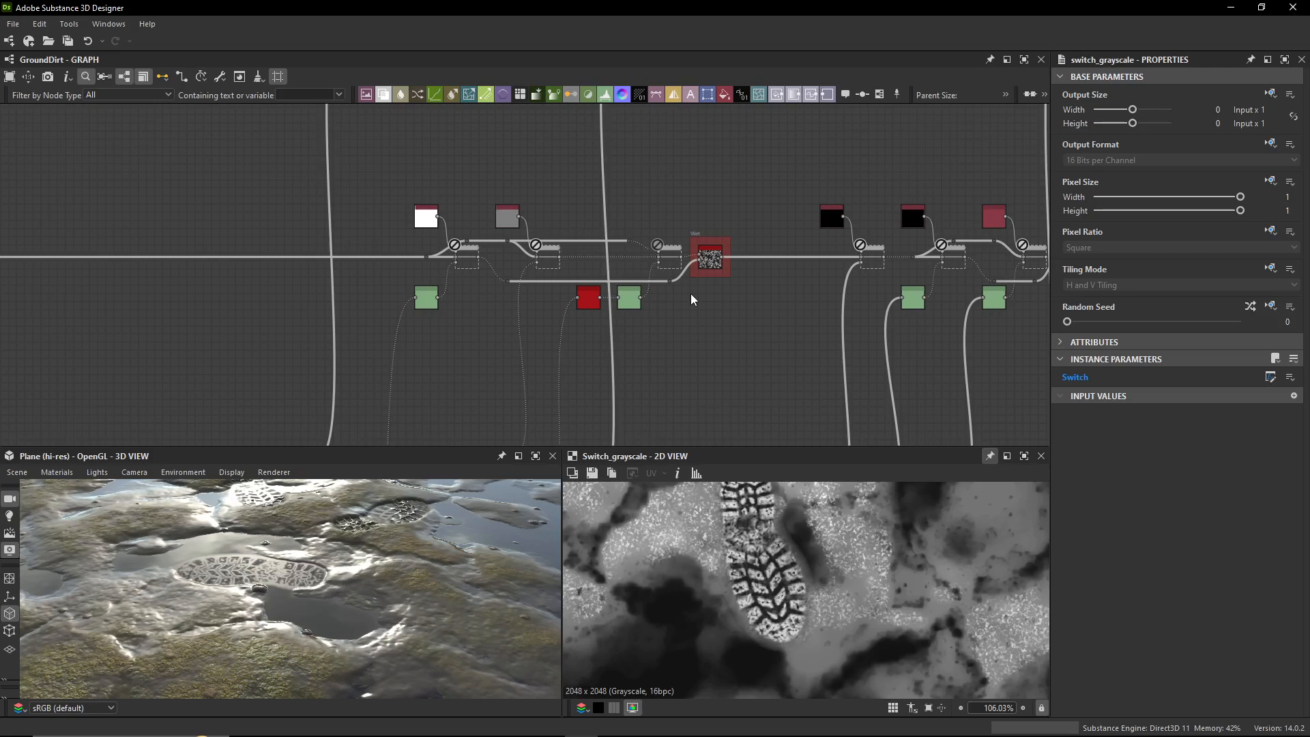
pyautogui.scroll(5, 531, 287)
pyautogui.click(367, 223)
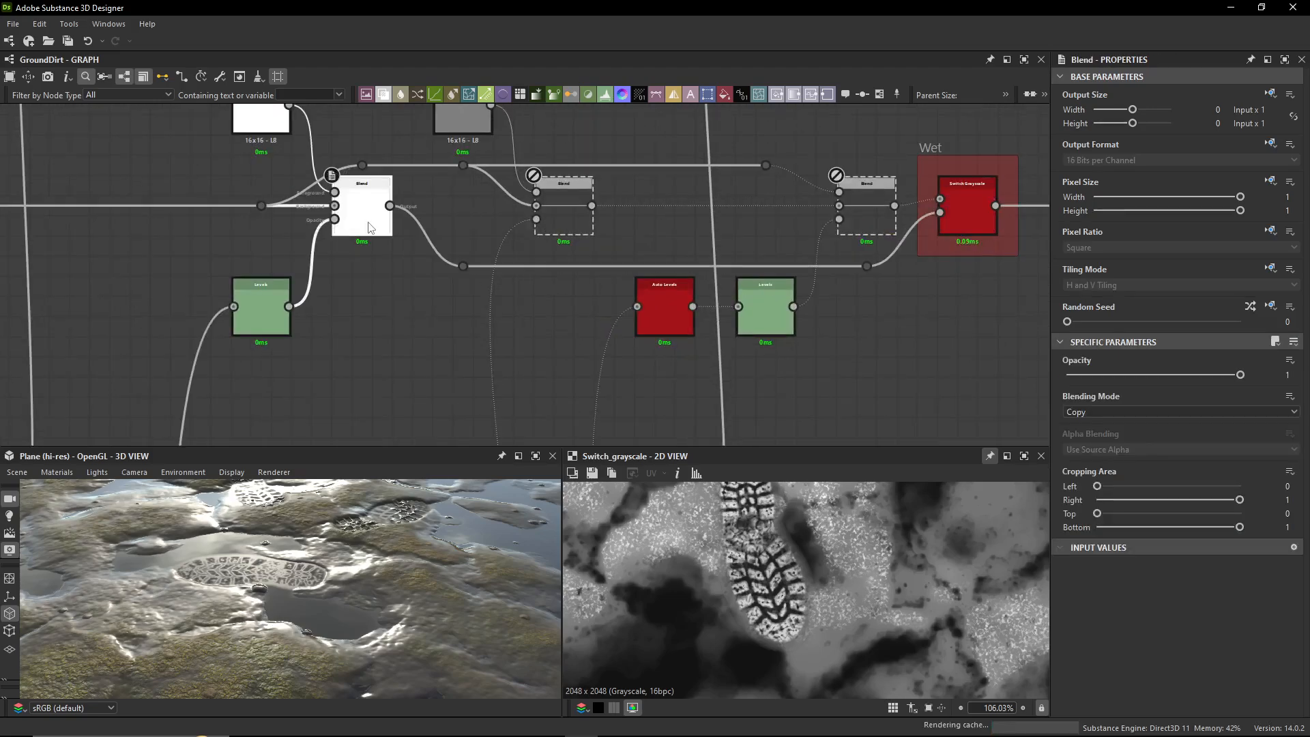
pyautogui.moveTo(383, 224); pyautogui.dragTo(466, 295, button='middle')
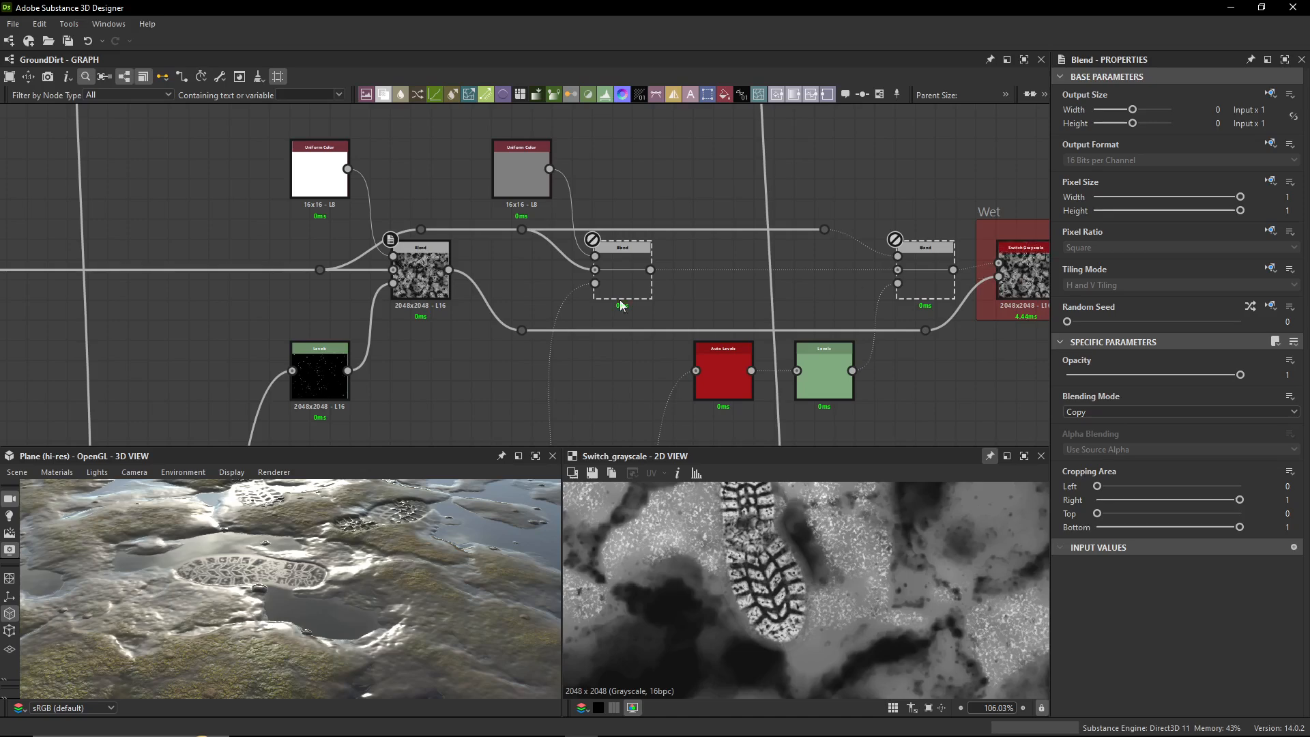
# - Preview the newly enabled Blend and set the graph's Wet parameter to False
pyautogui.doubleClick(417, 273)
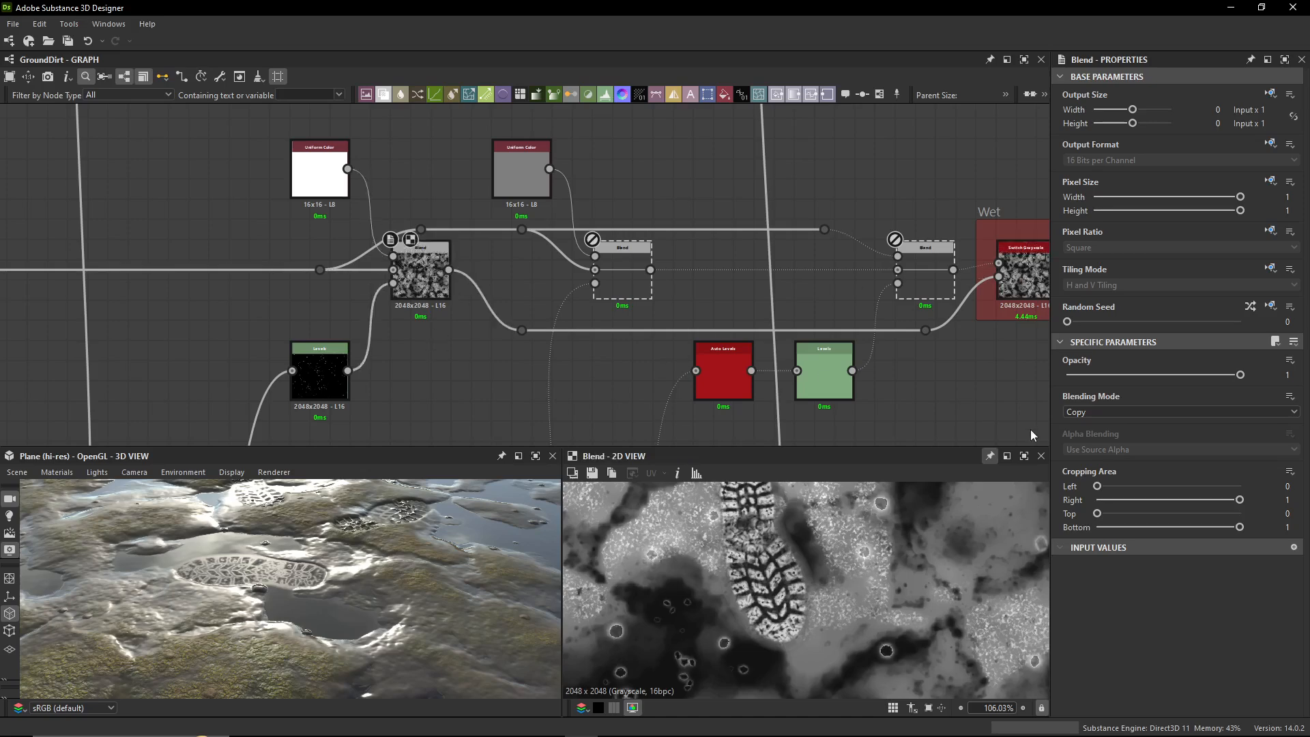
pyautogui.doubleClick(751, 356)
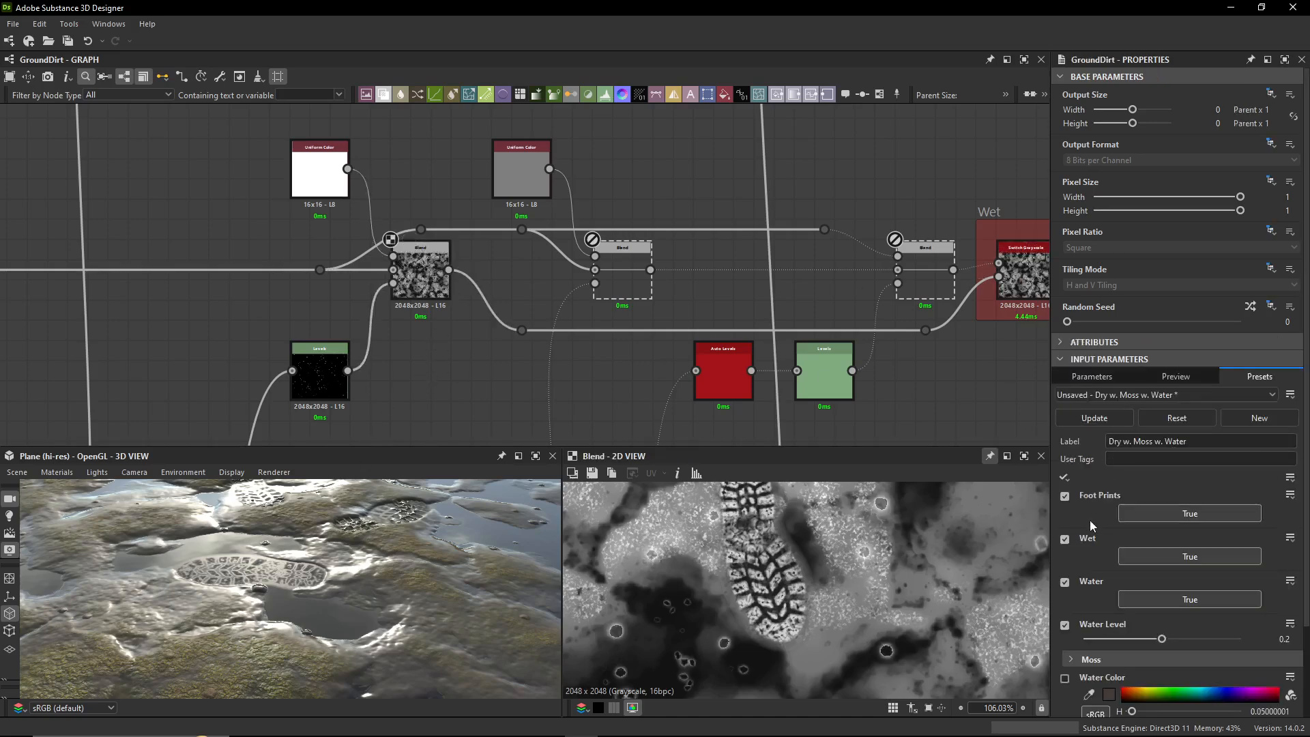
pyautogui.click(1135, 550)
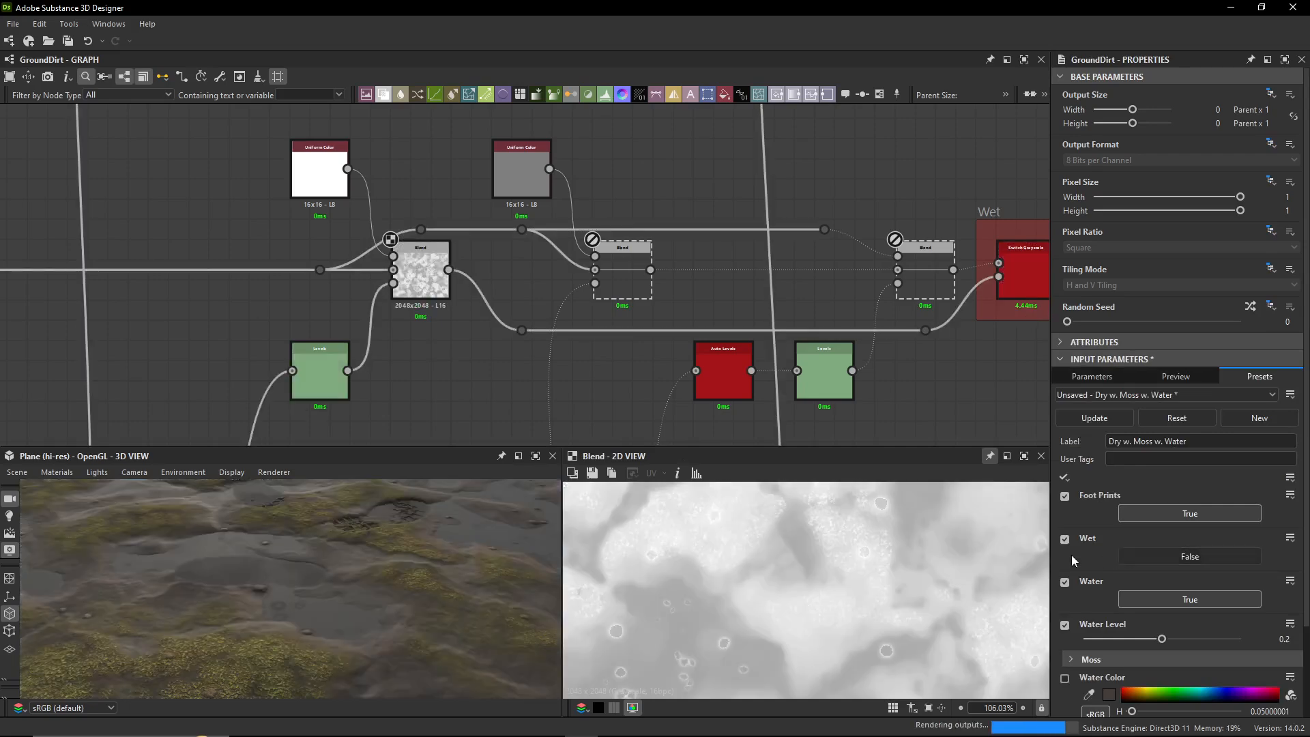
# - Inspect the newly enabled Blend's settings and the line feeding its Background input
pyautogui.moveTo(448, 356); pyautogui.dragTo(529, 332, button='middle')
pyautogui.click(527, 267)
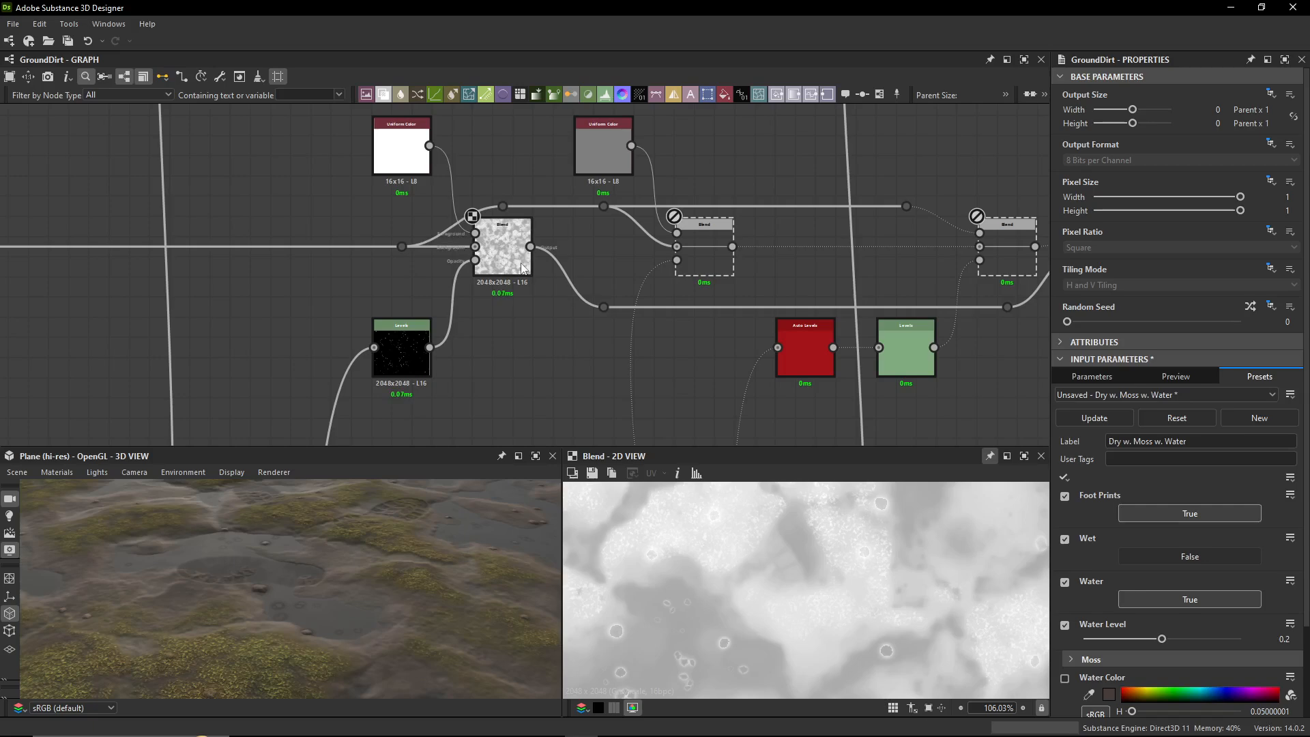
pyautogui.scroll(3, 400, 244)
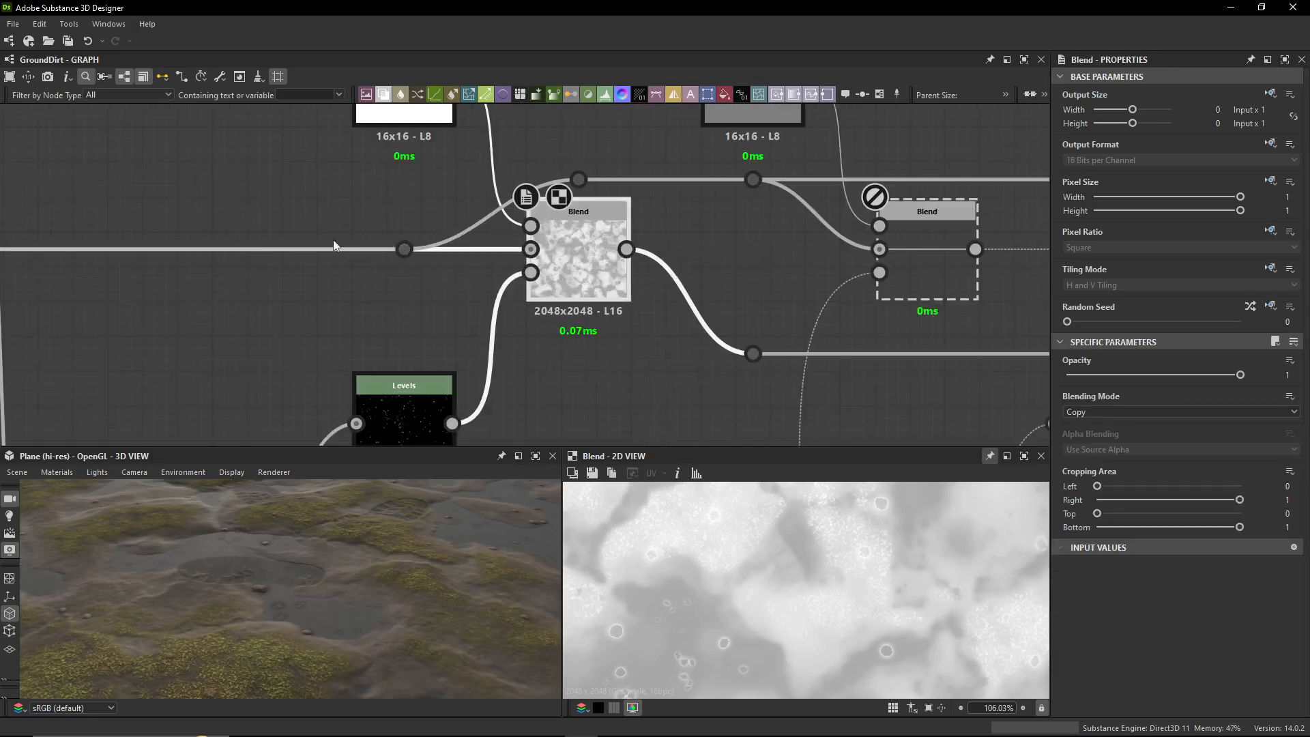
pyautogui.moveTo(250, 212); pyautogui.dragTo(550, 217, button='middle')
pyautogui.moveTo(550, 217); pyautogui.dragTo(518, 288)
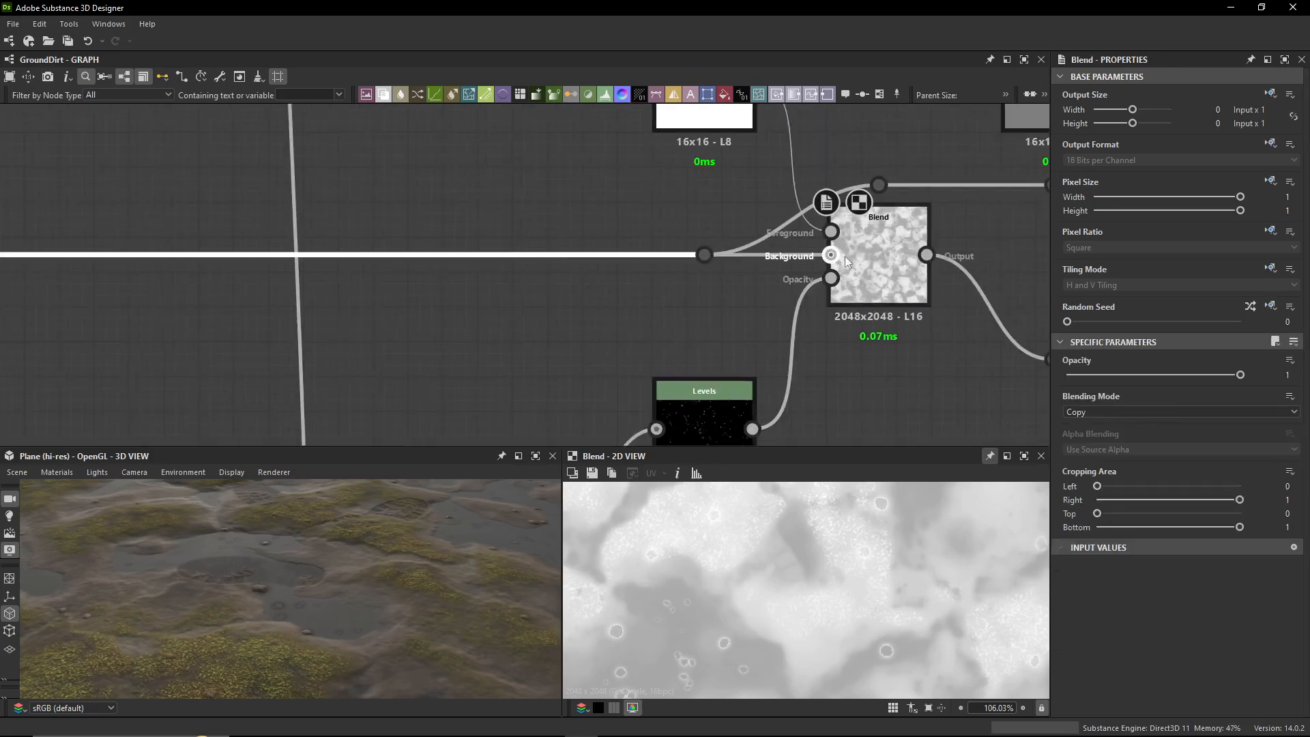
# - Preview the white Uniform Color and check its connection to the Blend's Foreground input
pyautogui.moveTo(811, 310); pyautogui.dragTo(711, 313, button='middle')
pyautogui.moveTo(650, 424); pyautogui.dragTo(652, 252, button='middle')
pyautogui.moveTo(606, 166); pyautogui.dragTo(574, 481, button='middle')
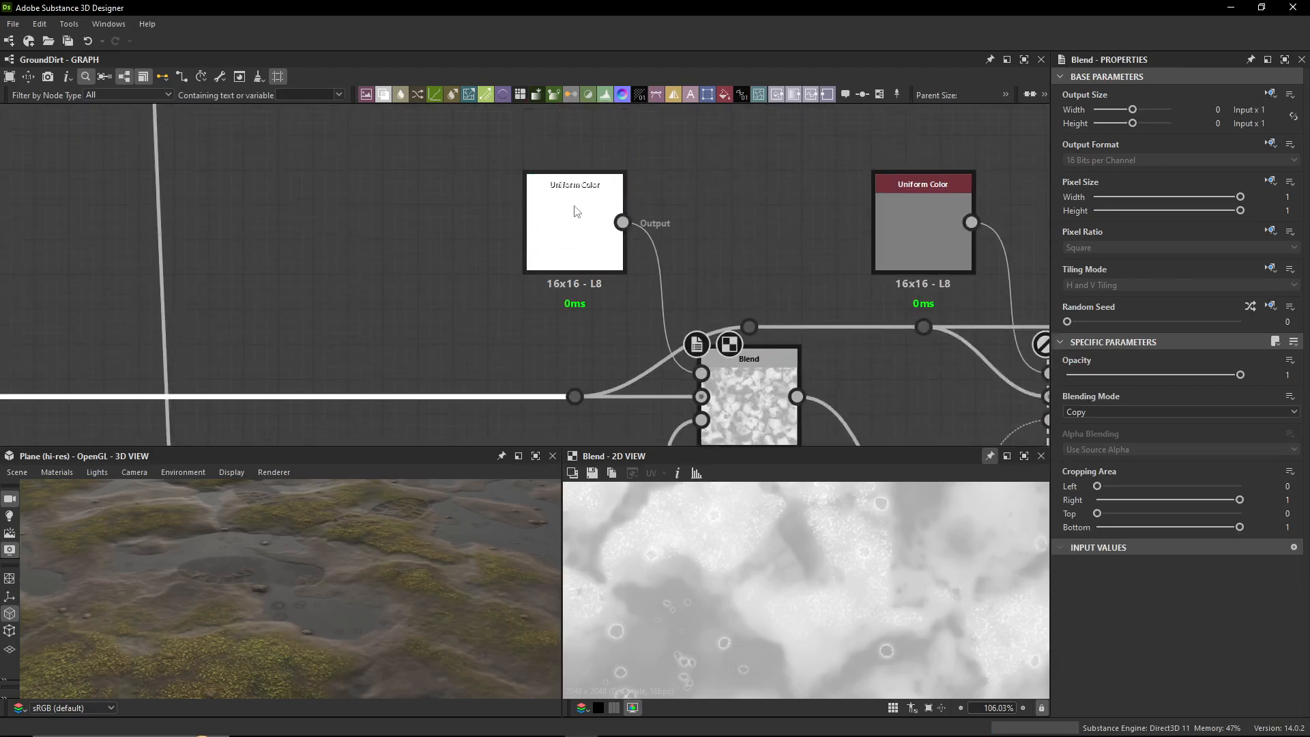
pyautogui.doubleClick(577, 212)
pyautogui.moveTo(663, 354); pyautogui.dragTo(634, 277, button='middle')
pyautogui.scroll(-2, 635, 277)
pyautogui.scroll(1, 633, 276)
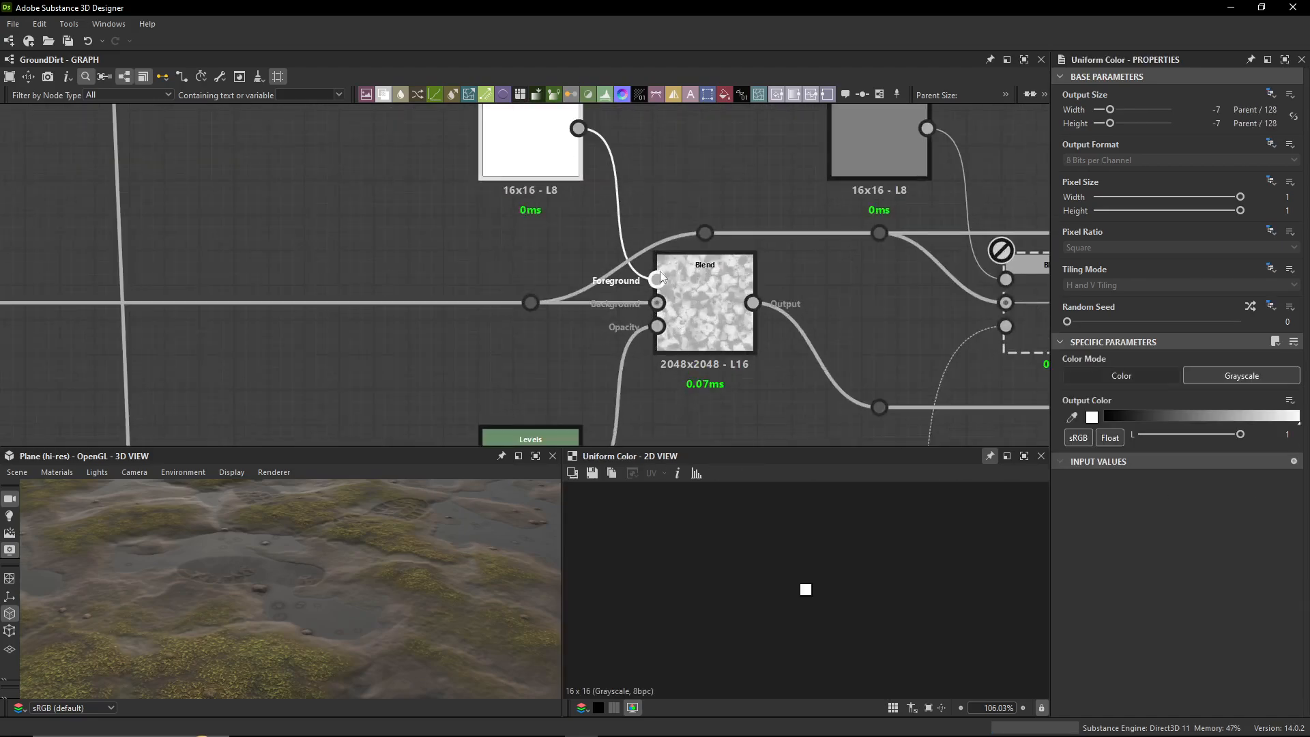
# - Trace the Levels mask on the Blend's Opacity input back to its Invert Grayscale source and preview that node
pyautogui.scroll(-3, 528, 256)
pyautogui.click(538, 313)
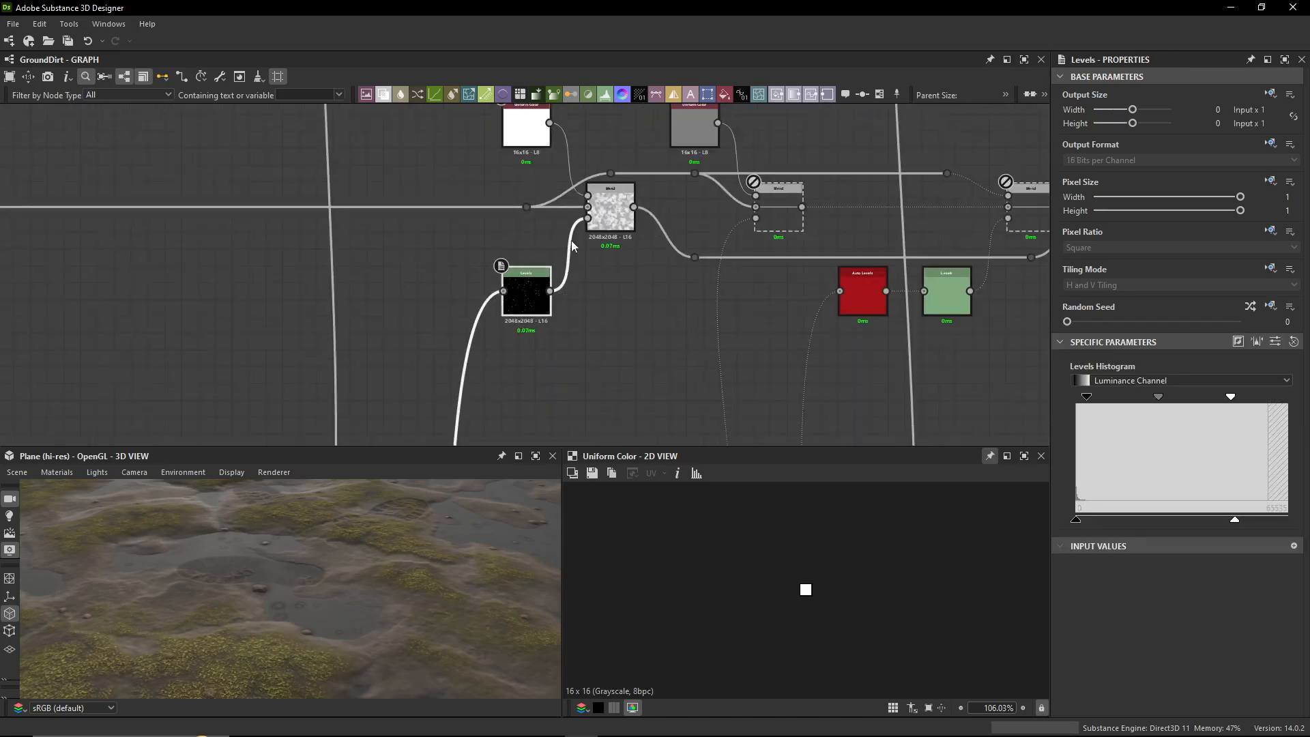
pyautogui.scroll(-6, 524, 374)
pyautogui.moveTo(524, 374); pyautogui.dragTo(567, 210, button='middle')
pyautogui.moveTo(561, 317)
pyautogui.mouseDown(button='middle')
pyautogui.moveTo(608, 176)
pyautogui.moveTo(603, 227)
pyautogui.mouseUp(button='middle')
pyautogui.scroll(4, 579, 290)
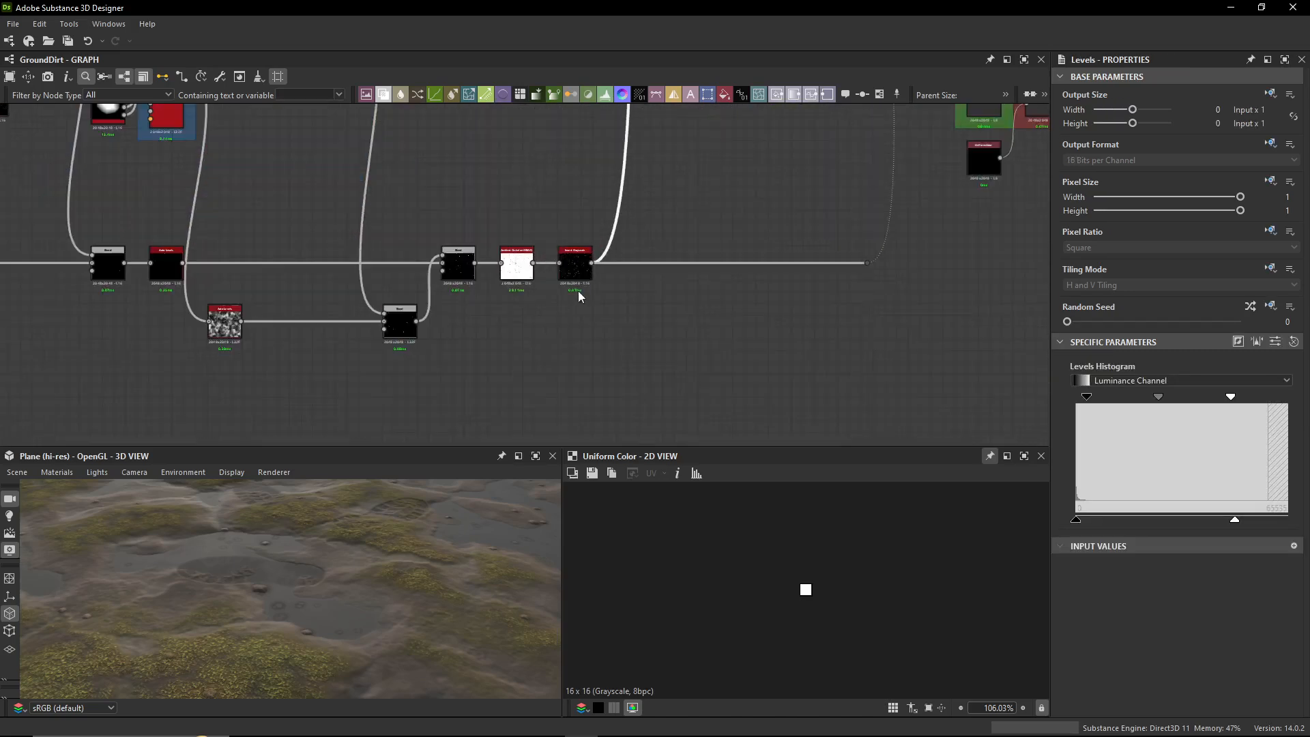
pyautogui.scroll(4, 579, 293)
pyautogui.doubleClick(583, 261)
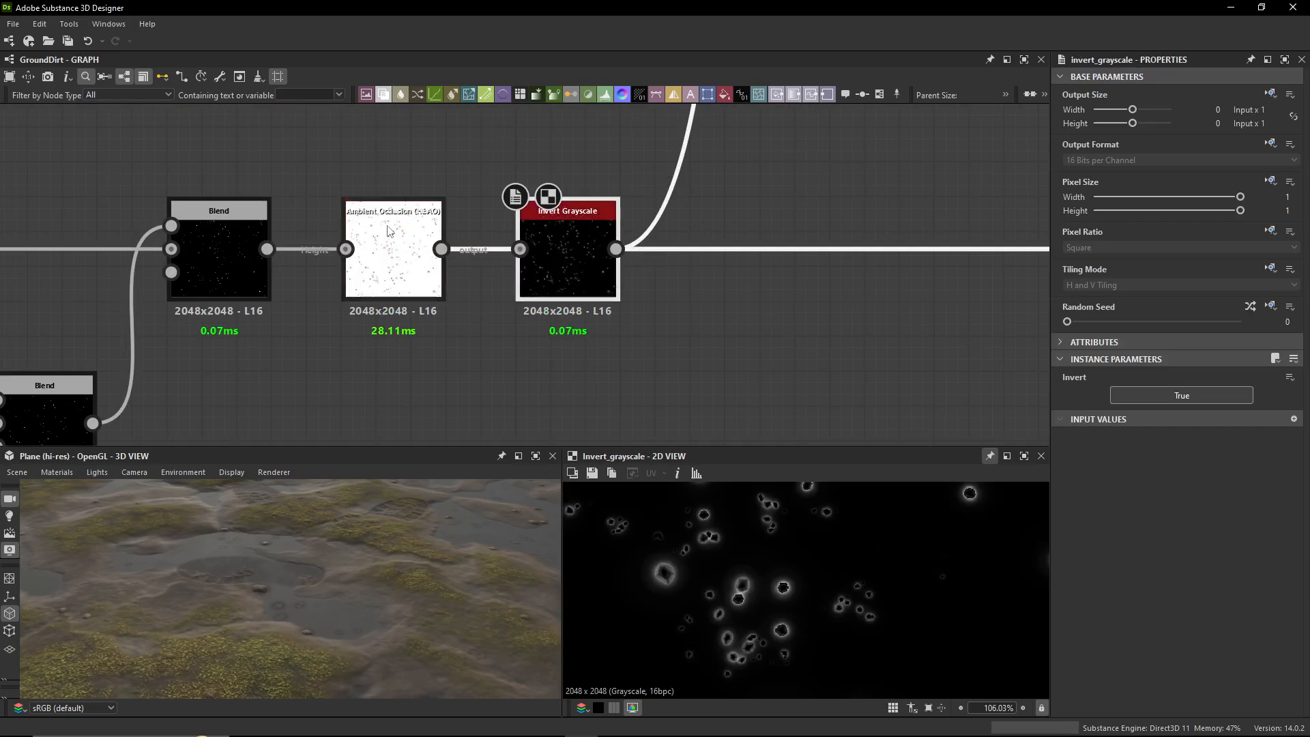
# - Examine the Ambient Occlusion and Blend chain upstream of the Invert Grayscale node
pyautogui.scroll(-5, 422, 214)
pyautogui.moveTo(404, 230); pyautogui.dragTo(600, 294, button='middle')
pyautogui.scroll(-3, 711, 234)
pyautogui.moveTo(713, 282); pyautogui.dragTo(284, 373)
pyautogui.scroll(4, 690, 288)
pyautogui.moveTo(668, 275); pyautogui.dragTo(612, 284)
pyautogui.scroll(-6, 624, 283)
pyautogui.moveTo(650, 305); pyautogui.dragTo(672, 287, button='middle')
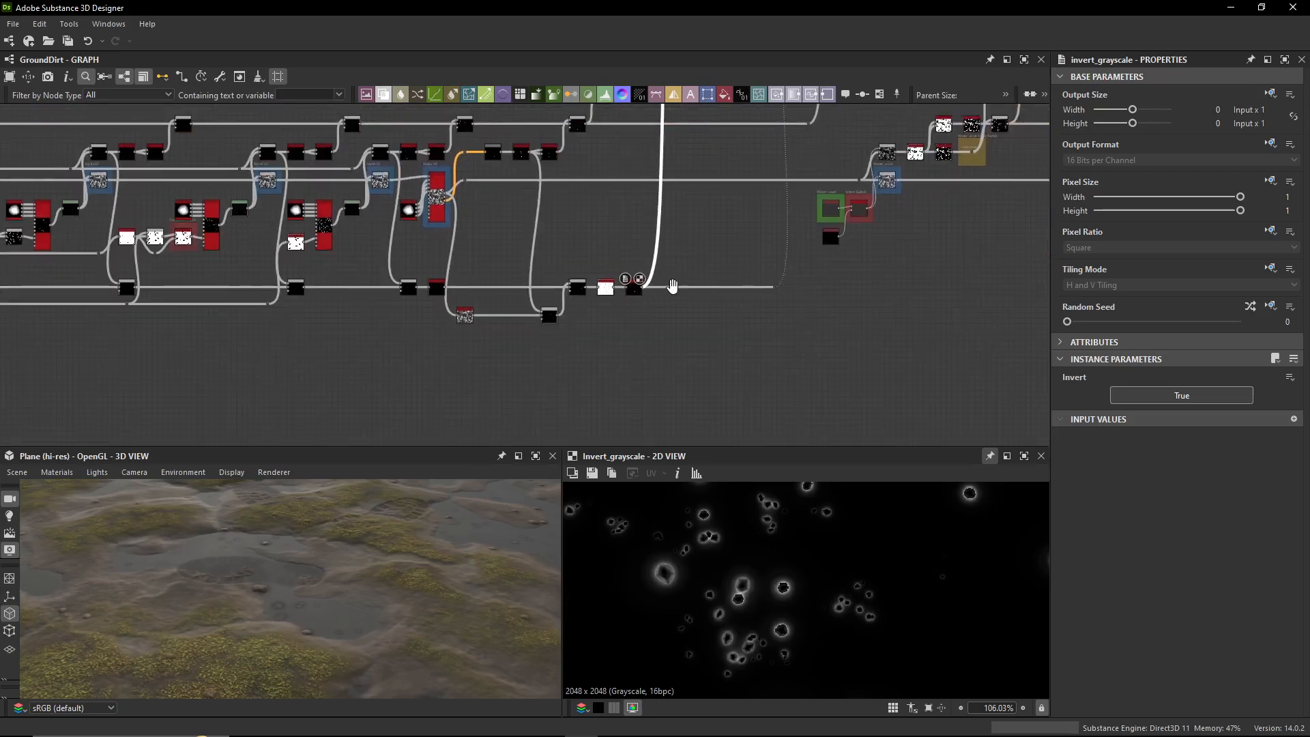
# - Show the opacity mask's Levels parameters as sliders and check the Level In High value
pyautogui.scroll(3, 640, 305)
pyautogui.scroll(4, 604, 252)
pyautogui.click(603, 252)
pyautogui.click(1276, 344)
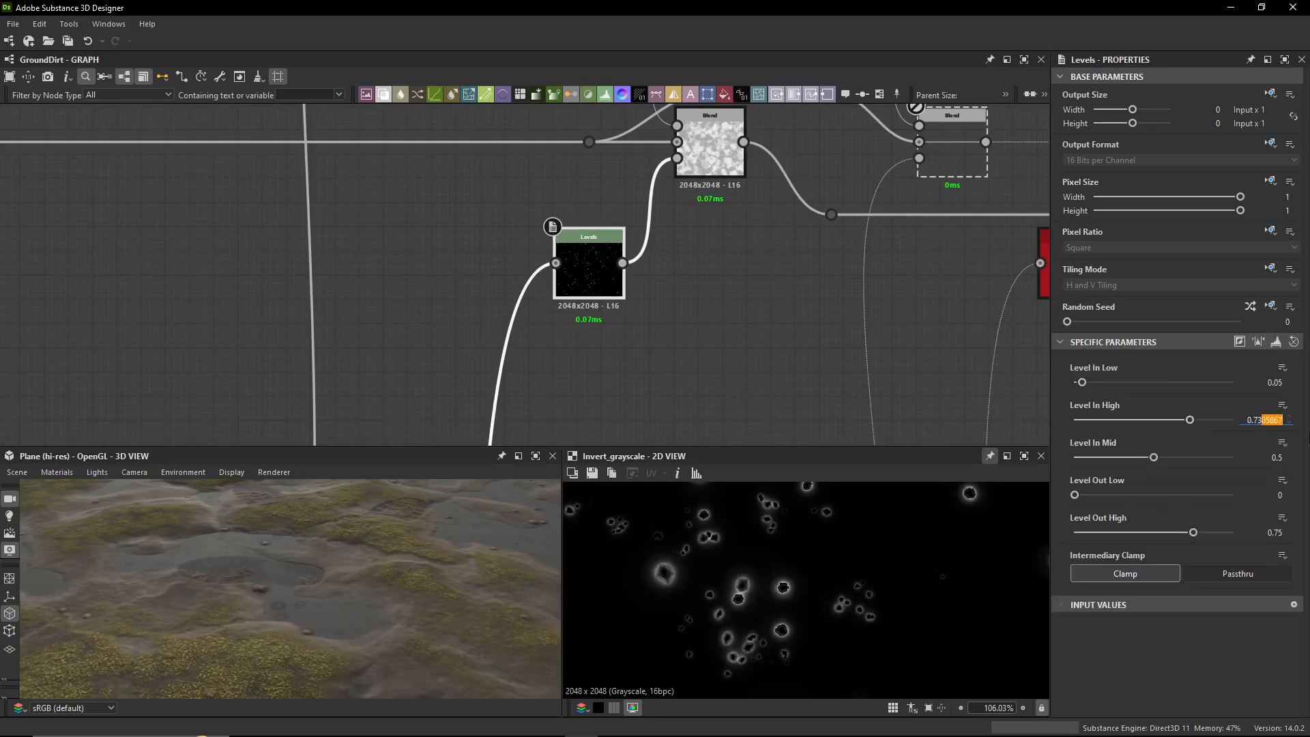
pyautogui.press('Return')
# - Preview the first Blend and compare the result with the node disabled and enabled
pyautogui.moveTo(790, 189); pyautogui.dragTo(643, 291, button='middle')
pyautogui.doubleClick(616, 285)
pyautogui.hotkey('shift', 'd')
pyautogui.hotkey('shift', 'd')
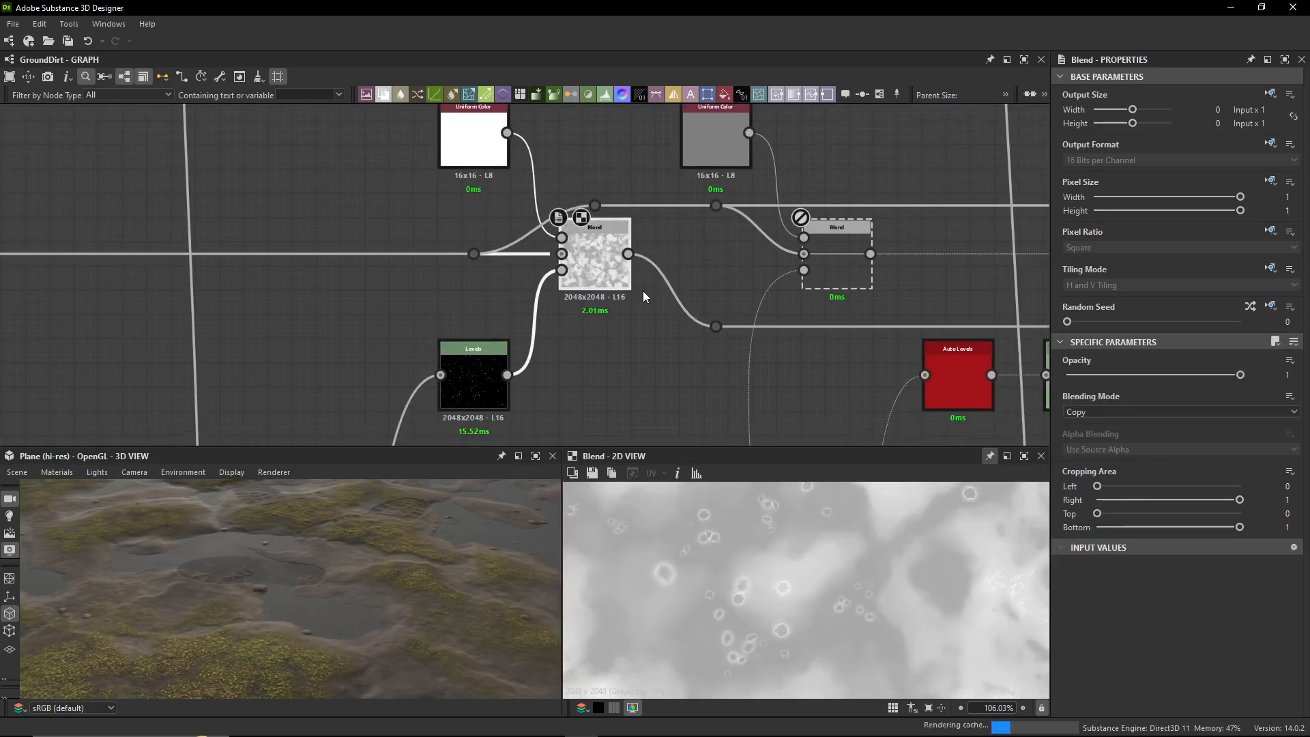
# - Inspect the pebble edges up close in the 3D and 2D views, toggling the first Blend off and on
pyautogui.scroll(5, 261, 605)
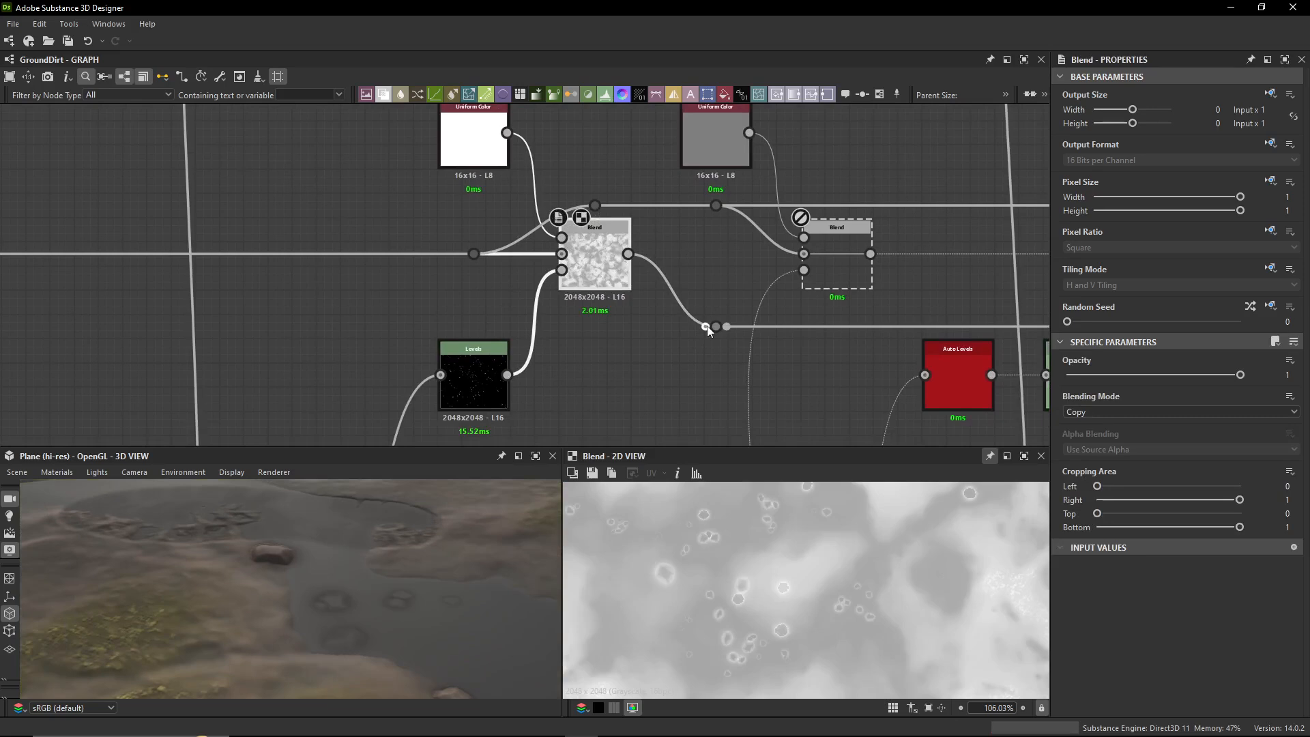
pyautogui.scroll(5, 721, 590)
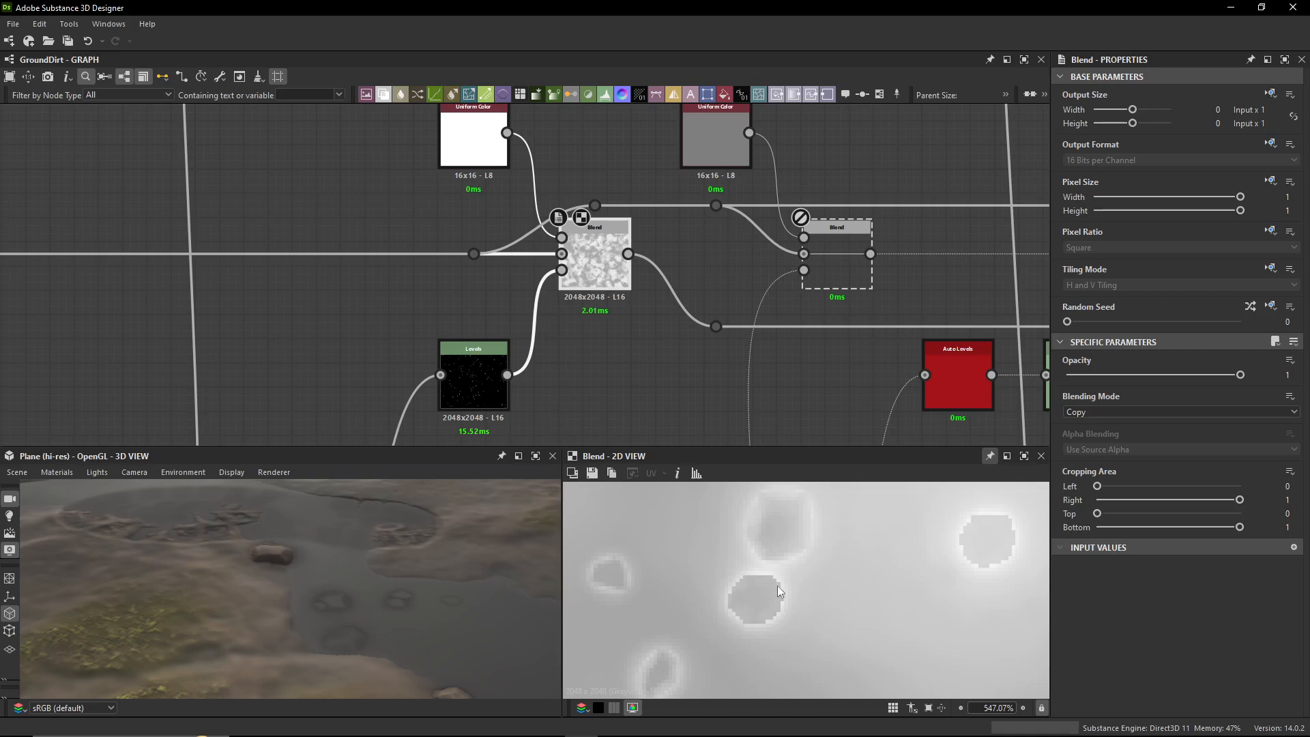
pyautogui.moveTo(280, 560)
pyautogui.mouseDown()
pyautogui.moveTo(423, 544)
pyautogui.moveTo(403, 596)
pyautogui.moveTo(268, 561)
pyautogui.moveTo(222, 570)
pyautogui.moveTo(252, 583)
pyautogui.moveTo(272, 569)
pyautogui.mouseUp()
pyautogui.scroll(3, 272, 570)
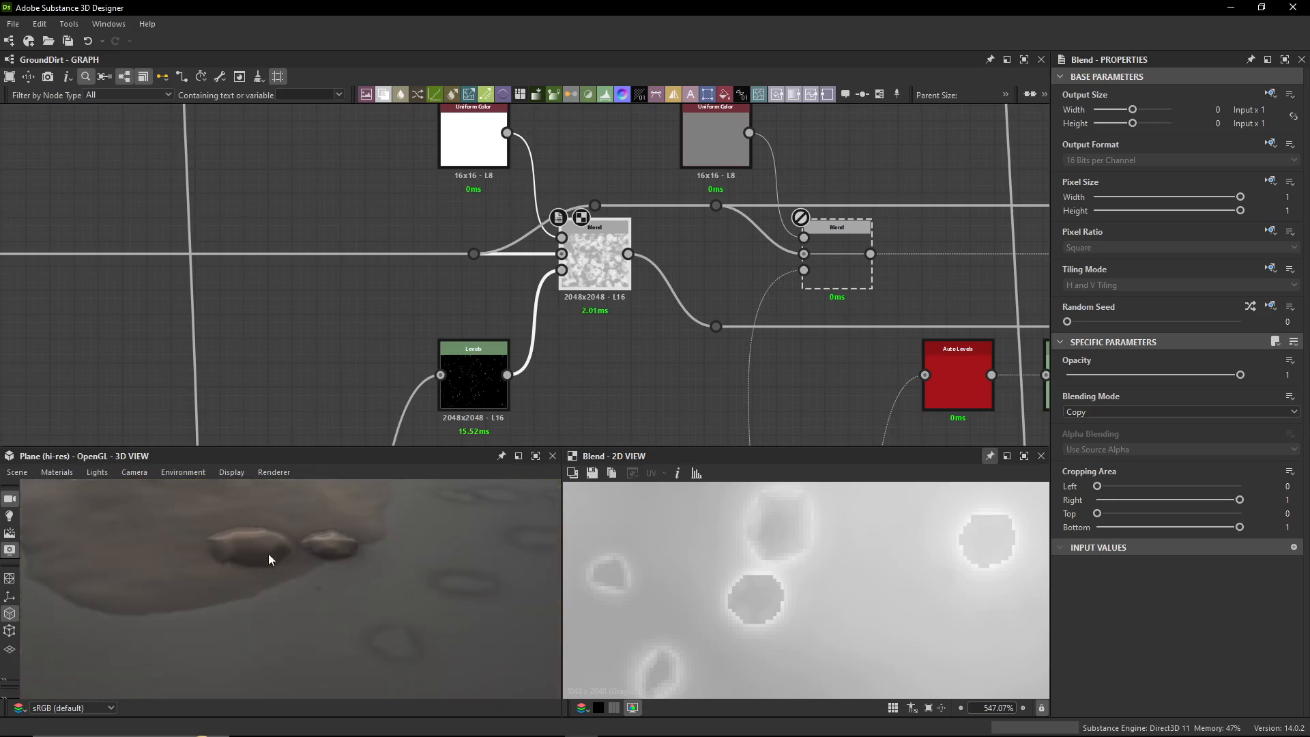
pyautogui.hotkey('shift', 'd')
pyautogui.hotkey('shift', 'd')
pyautogui.hotkey('shift', 'd')
pyautogui.hotkey('shift', 'd')
# - Follow the first Blend's output along the lower line to the Wet Switch's Input2 (False)
pyautogui.moveTo(657, 274); pyautogui.dragTo(528, 312, button='middle')
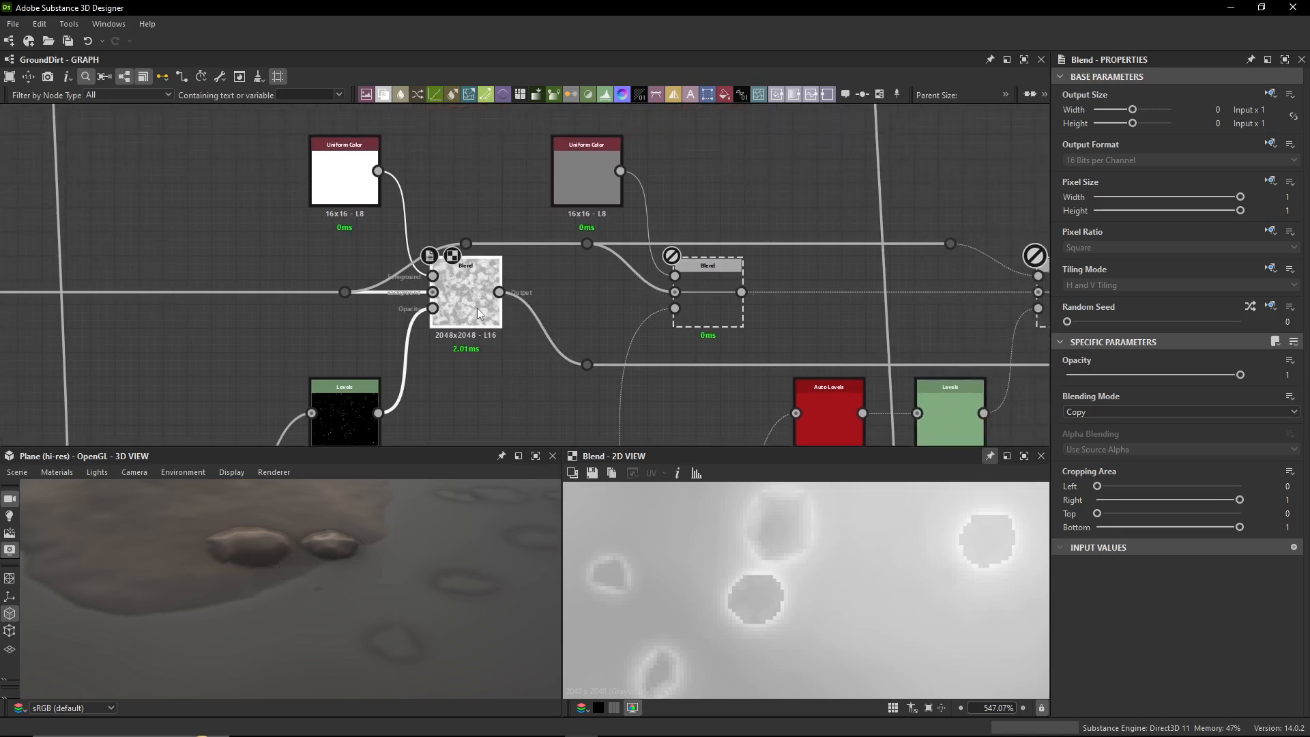
pyautogui.moveTo(464, 300); pyautogui.dragTo(421, 266, button='middle')
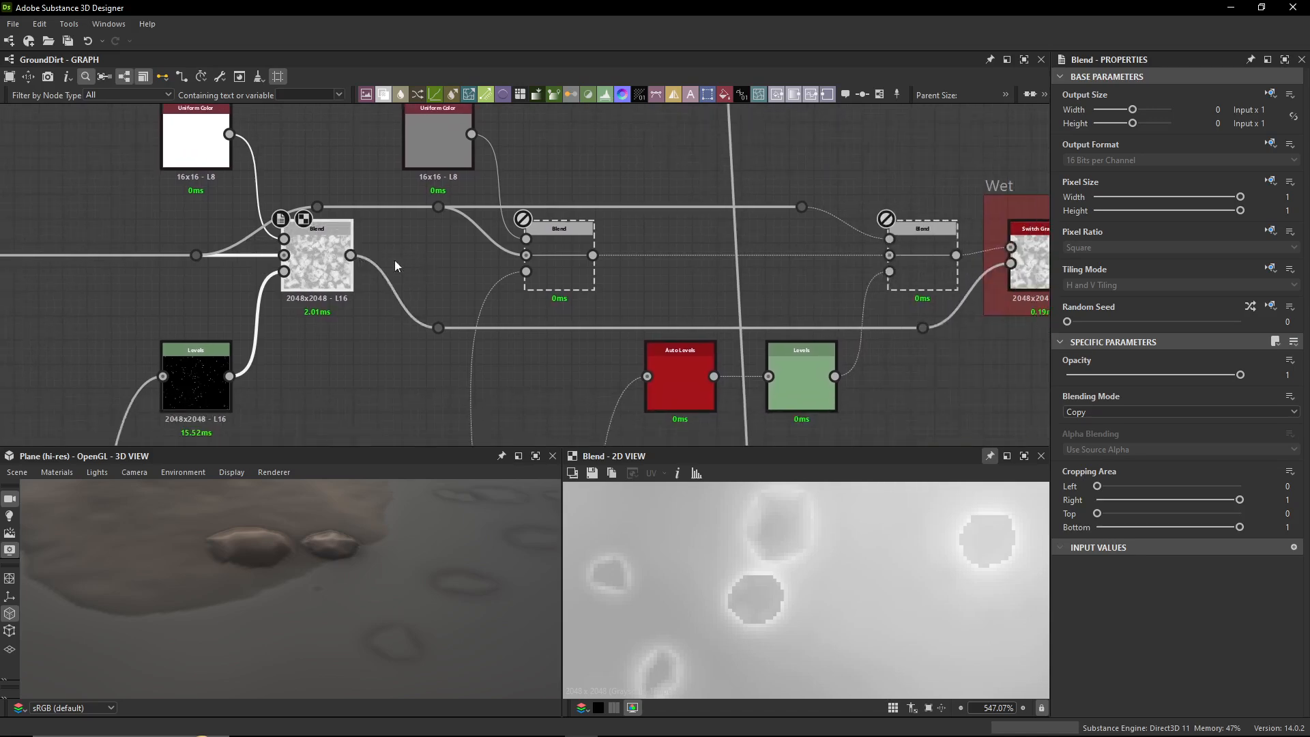
pyautogui.click(394, 289)
pyautogui.keyDown('ctrl'); pyautogui.click(480, 327); pyautogui.keyUp('ctrl')
pyautogui.moveTo(641, 308); pyautogui.dragTo(480, 319, button='middle')
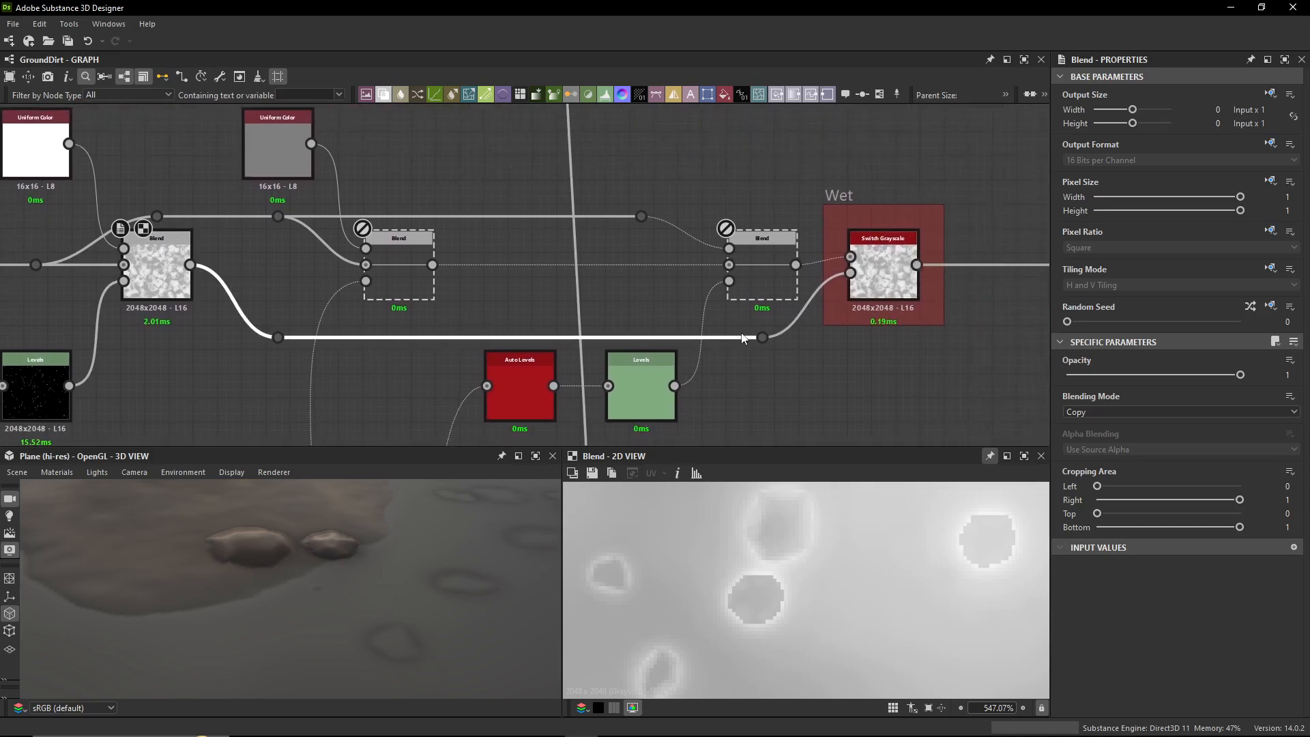
pyautogui.click(764, 337)
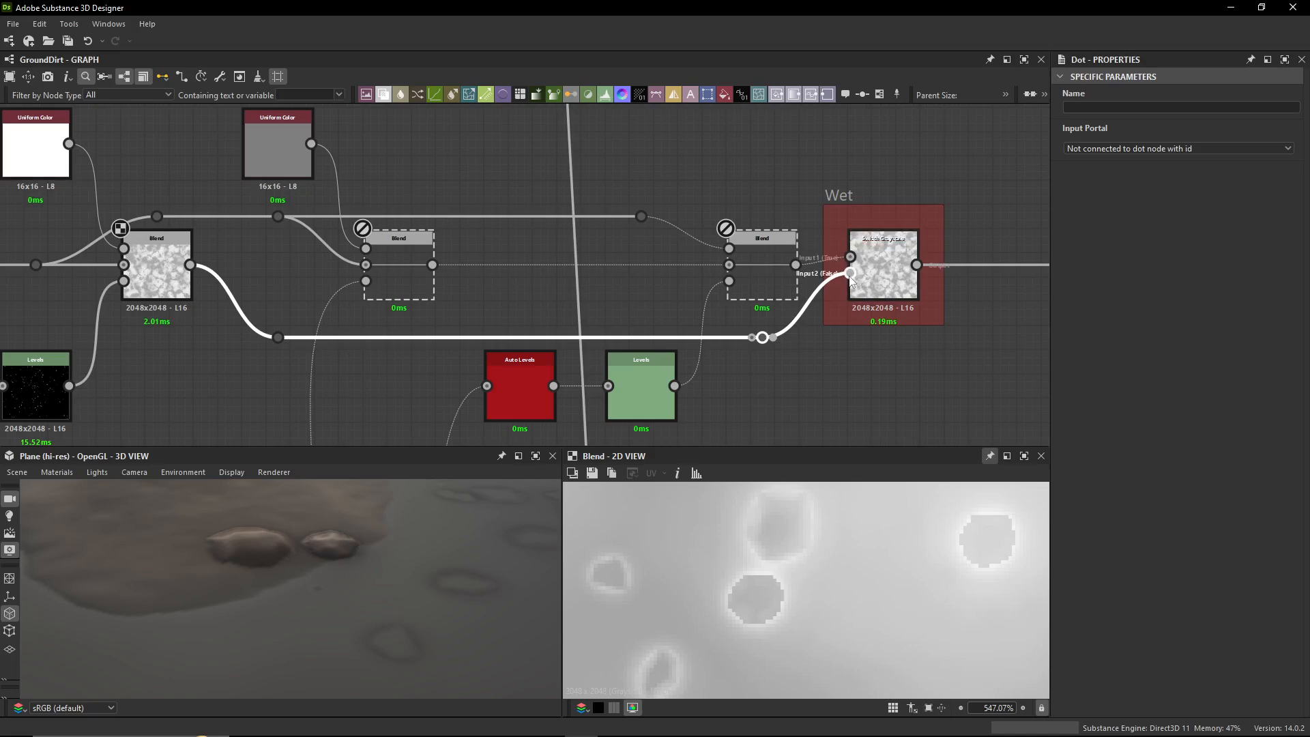
pyautogui.moveTo(252, 247); pyautogui.dragTo(369, 253, button='middle')
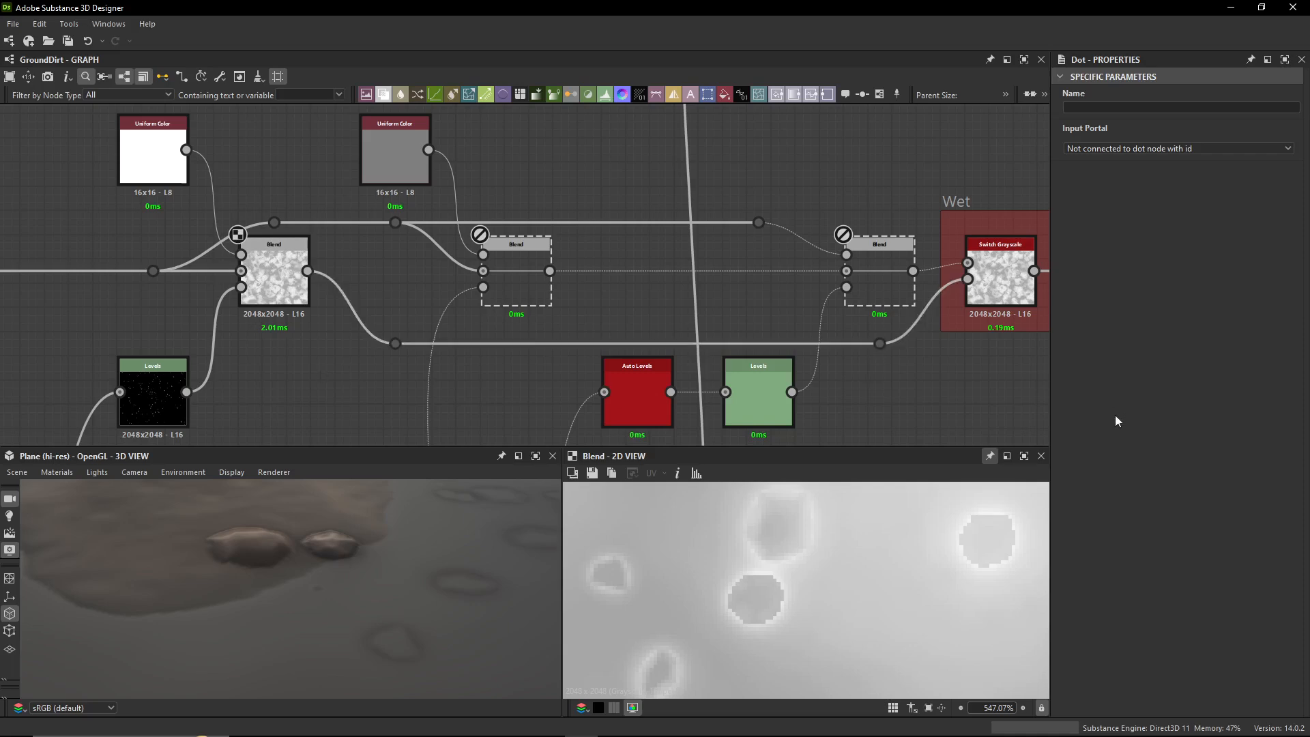
# - Set the graph's Wet parameter to True and trace the line that bypasses the first Blend to the second Blend
pyautogui.click(1151, 558)
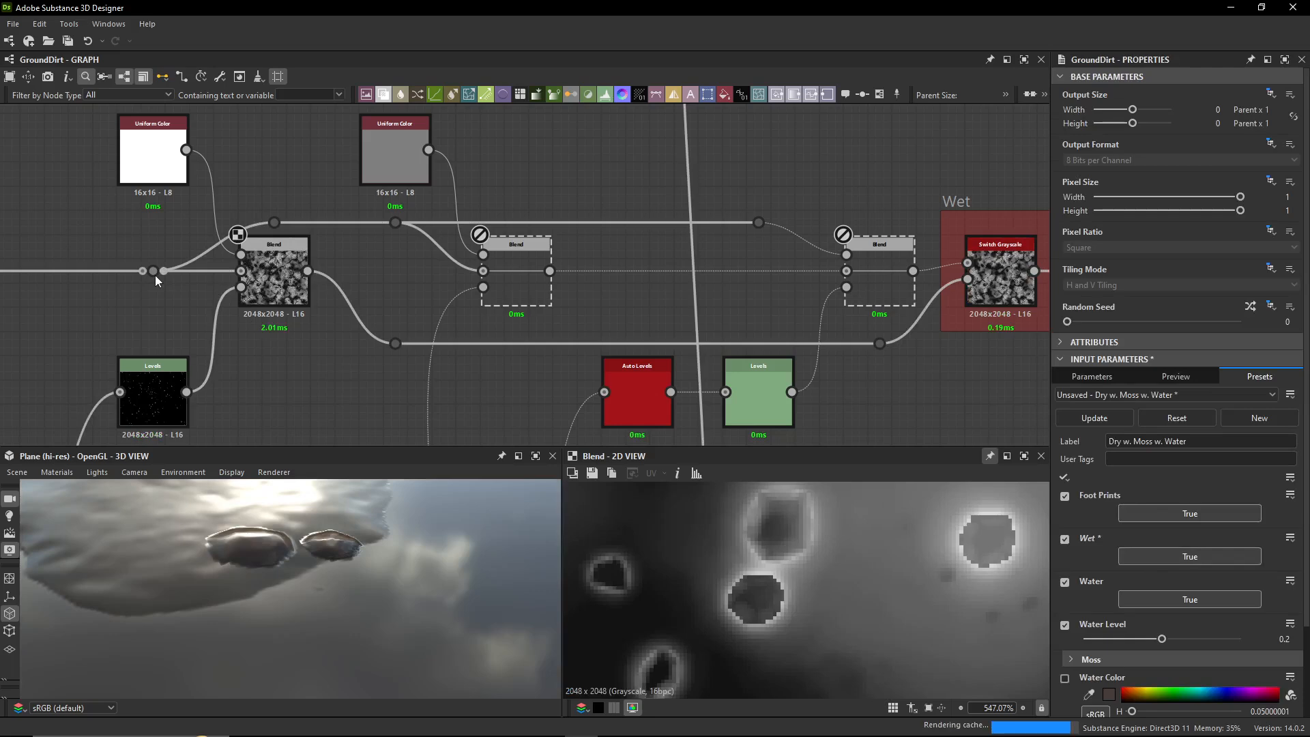
pyautogui.click(245, 294)
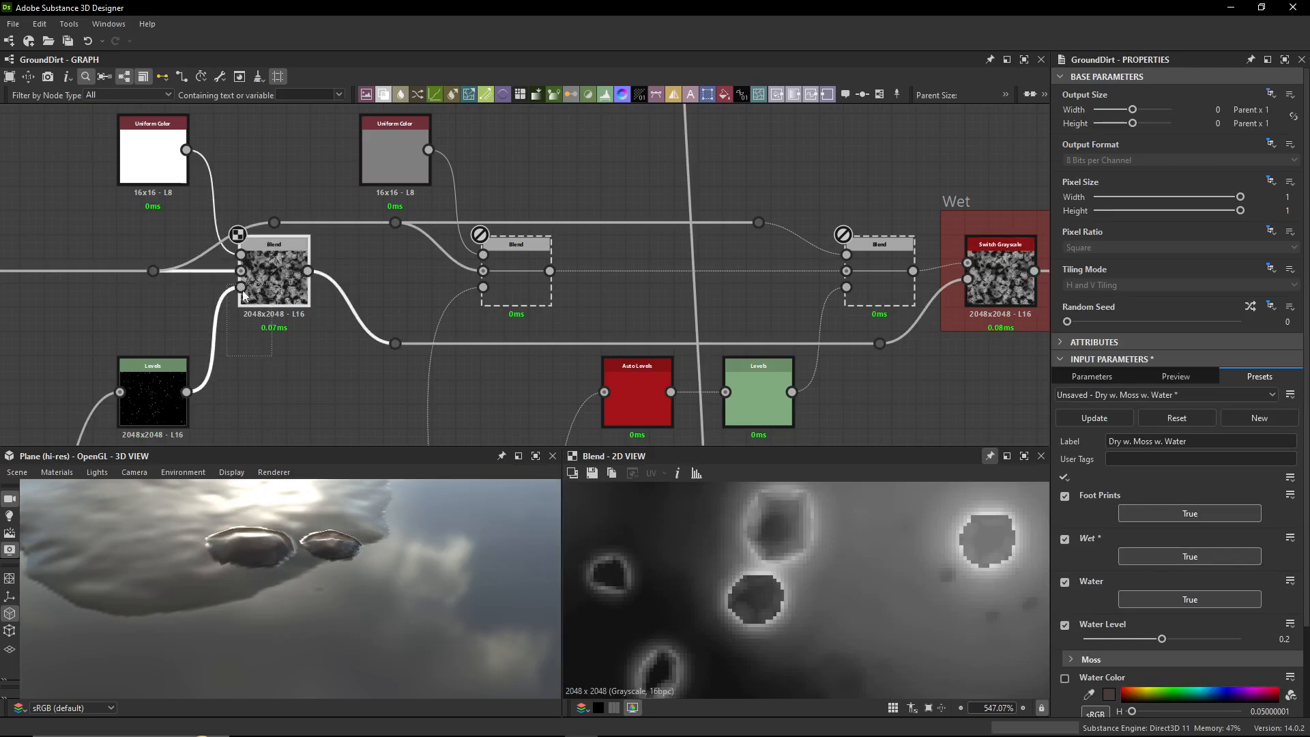
pyautogui.moveTo(316, 209); pyautogui.dragTo(259, 227)
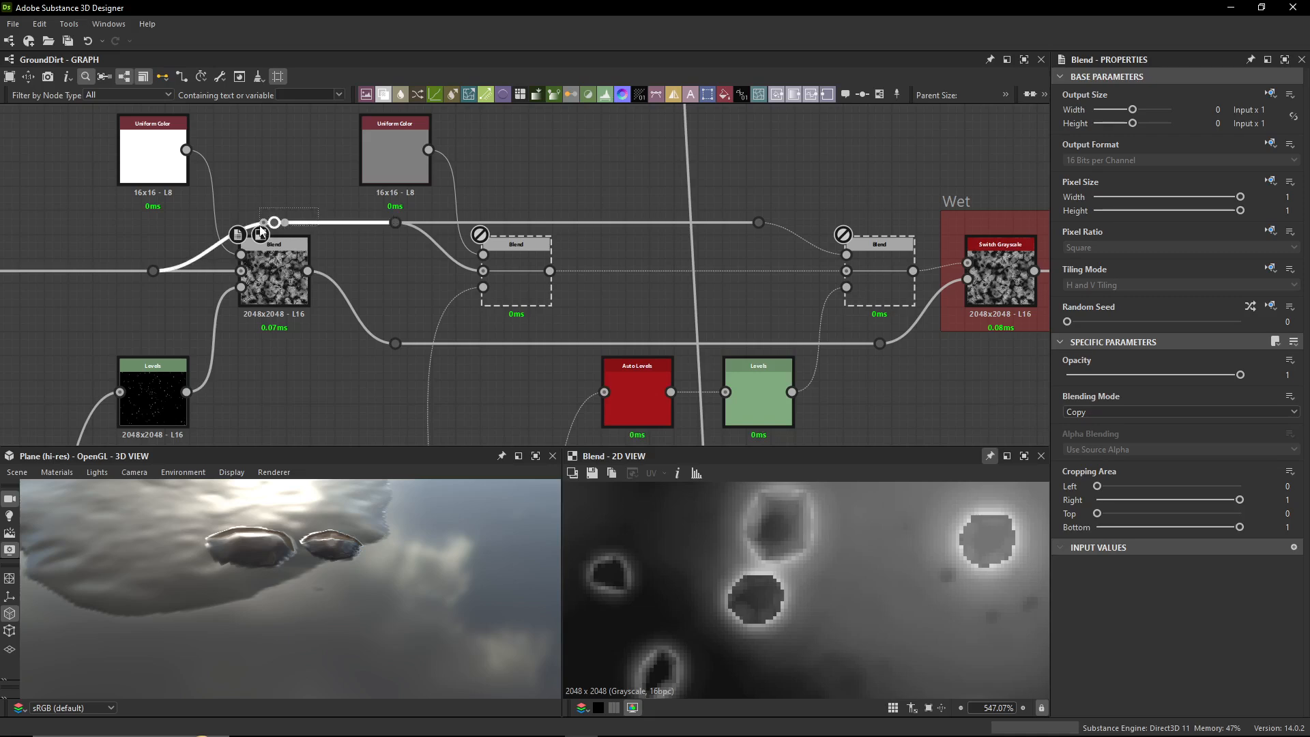
pyautogui.keyDown('ctrl'); pyautogui.moveTo(422, 210); pyautogui.dragTo(381, 229); pyautogui.keyUp('ctrl')
pyautogui.moveTo(427, 229); pyautogui.dragTo(400, 245, button='middle')
pyautogui.moveTo(378, 239); pyautogui.dragTo(396, 264)
pyautogui.press('Escape')
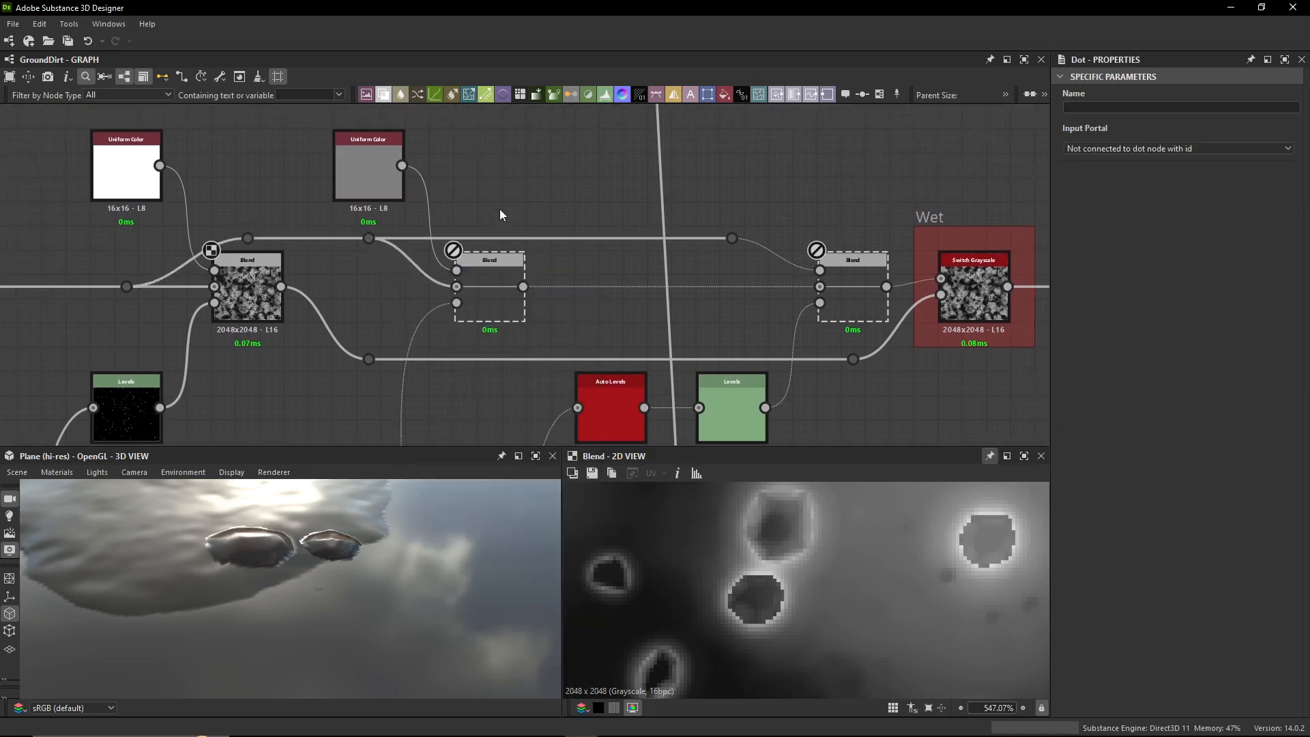
# - Enable the second Blend in the chain and preview the gray Uniform Color feeding its Foreground input
pyautogui.click(485, 285)
pyautogui.hotkey('shift', 'd')
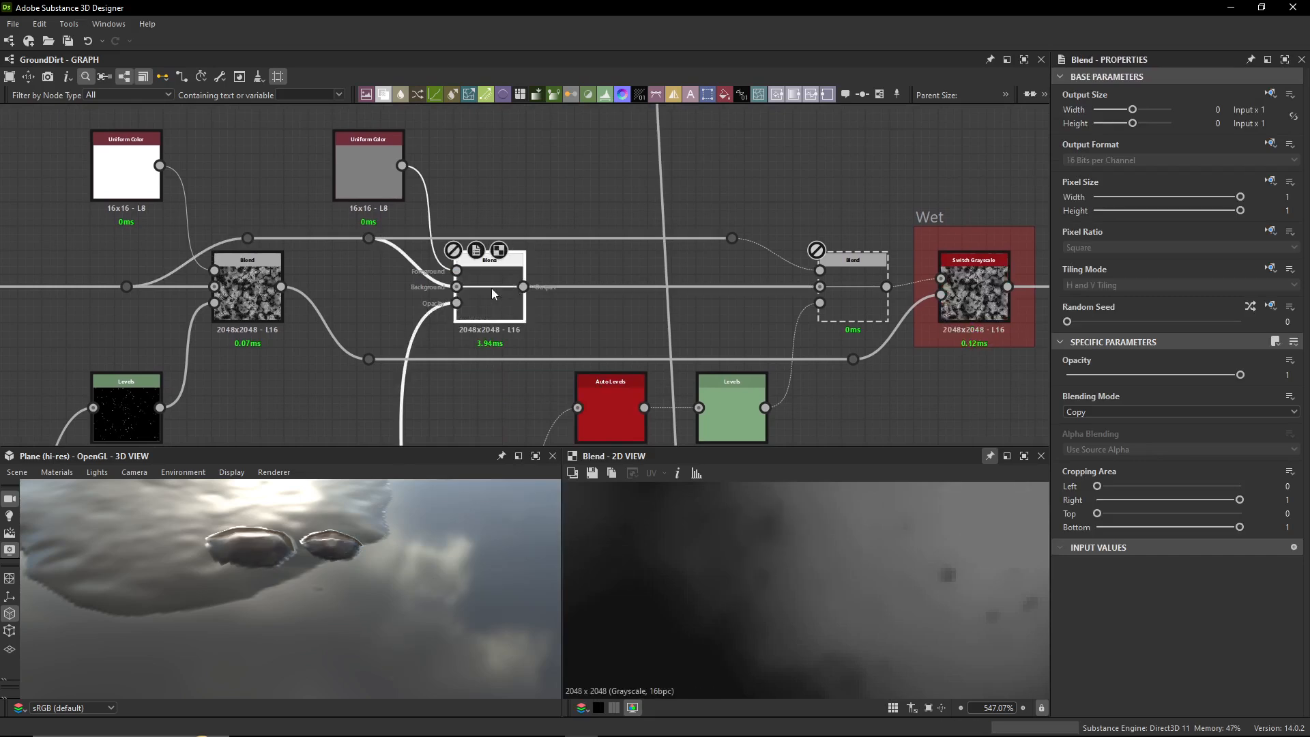
pyautogui.hotkey('shift', 'd')
pyautogui.click(362, 185)
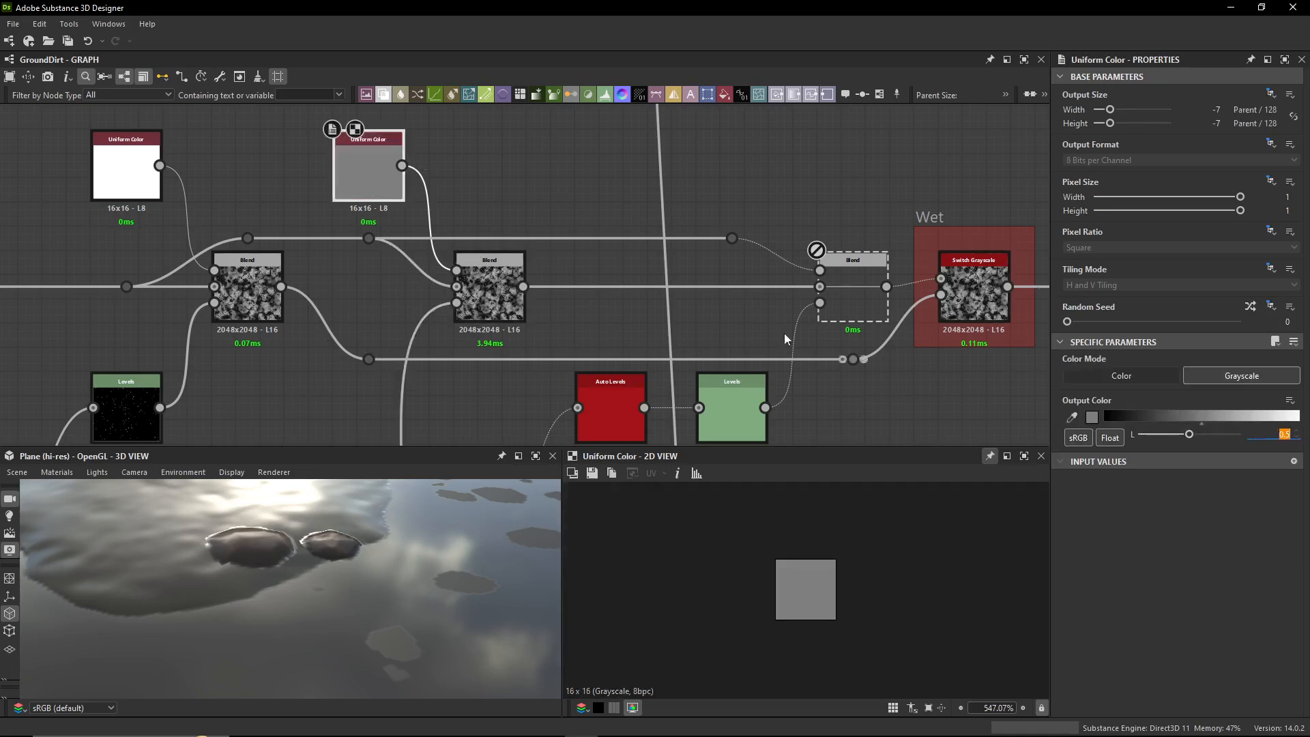
# - Trace the second Blend's Opacity input down to the Histogram Scan and preview its whole mask
pyautogui.moveTo(464, 335); pyautogui.dragTo(509, 200, button='middle')
pyautogui.scroll(-5, 509, 200)
pyautogui.moveTo(511, 290); pyautogui.dragTo(533, 175, button='middle')
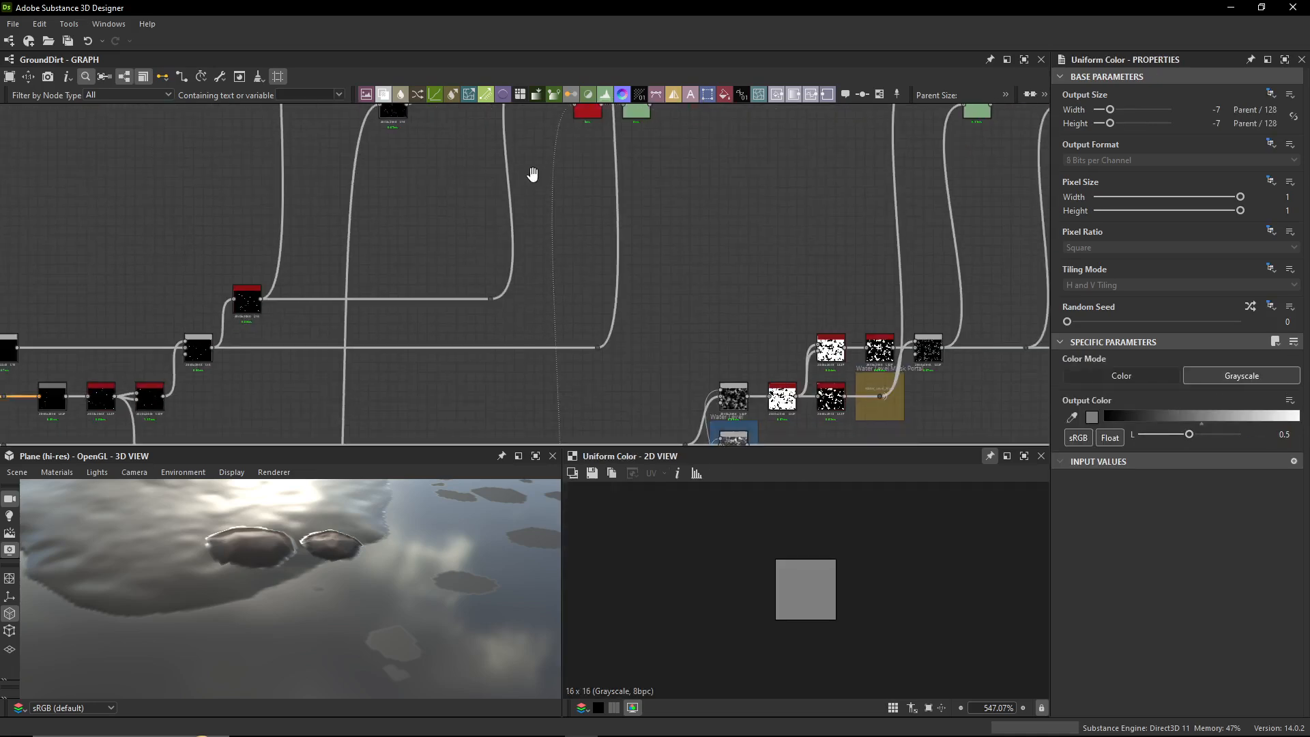
pyautogui.moveTo(247, 307); pyautogui.dragTo(585, 270, button='middle')
pyautogui.scroll(5, 584, 274)
pyautogui.click(585, 277)
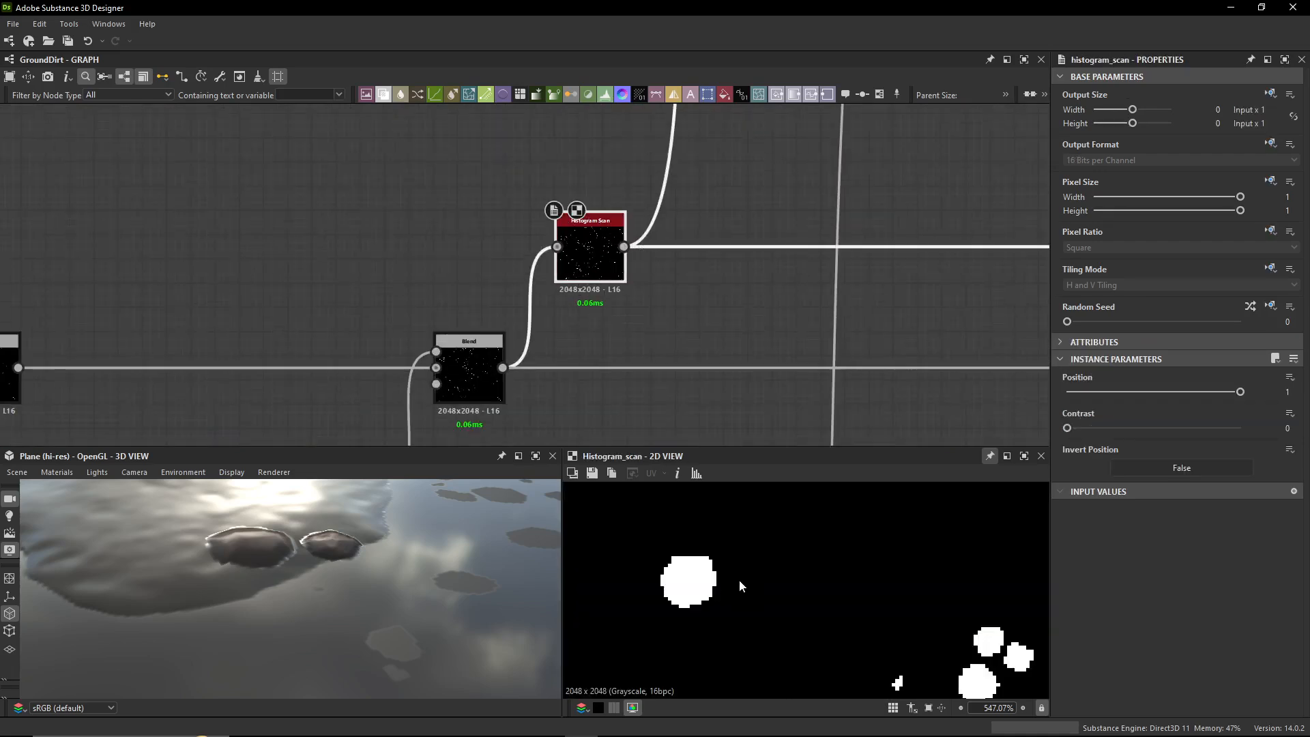
pyautogui.scroll(-5, 773, 607)
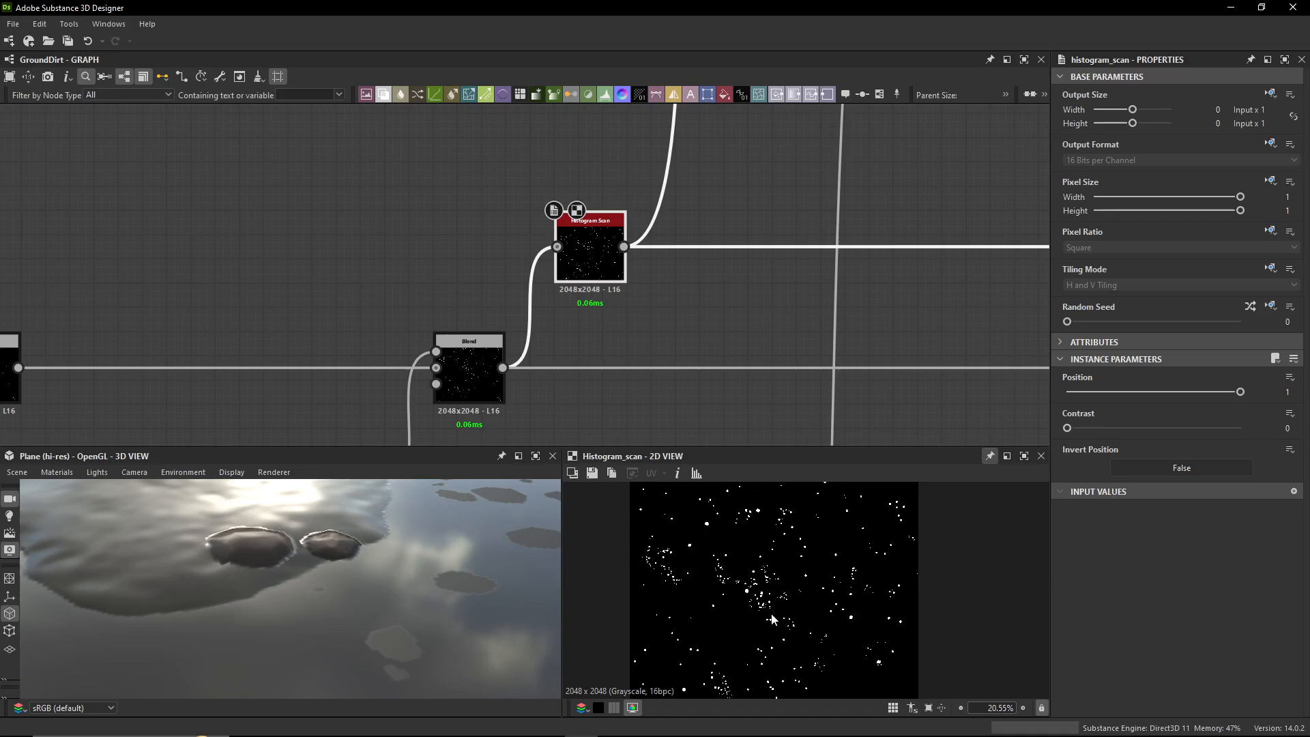
# - Follow the Histogram Scan's output back up to the second Blend and preview that Blend
pyautogui.moveTo(671, 238); pyautogui.dragTo(543, 342, button='middle')
pyautogui.scroll(-4, 450, 312)
pyautogui.moveTo(568, 385); pyautogui.dragTo(606, 434)
pyautogui.moveTo(649, 151); pyautogui.dragTo(639, 266, button='middle')
pyautogui.scroll(4, 647, 236)
pyautogui.doubleClick(612, 231)
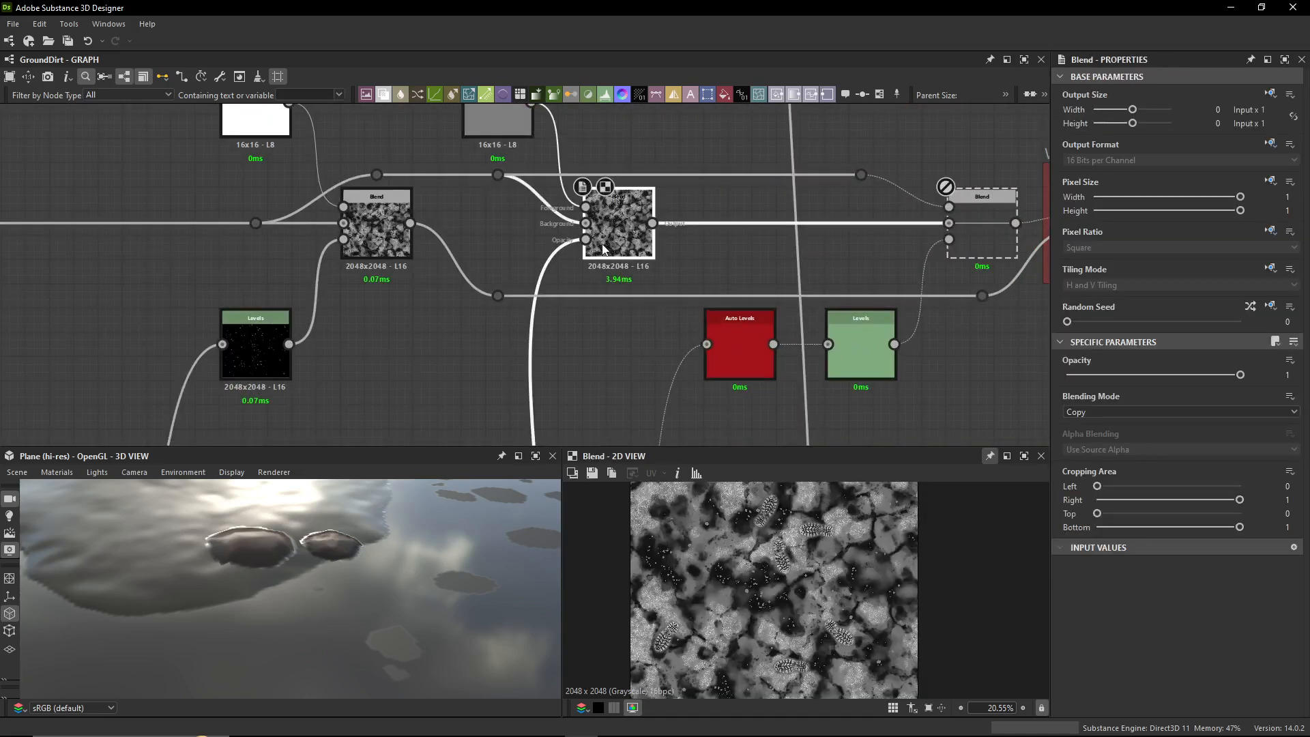
# - Compare the 3D surface and the 2D roughness map with the second Blend disabled and enabled
pyautogui.scroll(3, 615, 235)
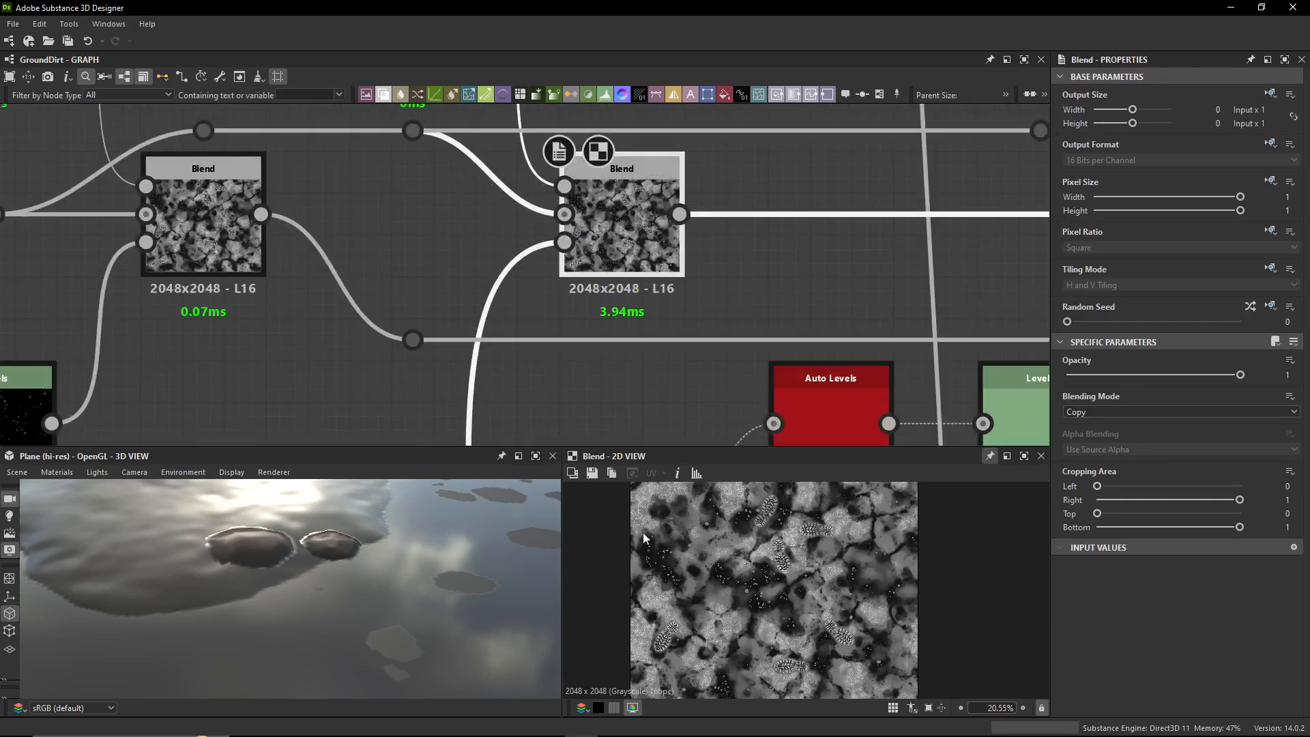
pyautogui.scroll(1, 593, 524)
pyautogui.scroll(4, 471, 524)
pyautogui.scroll(-2, 428, 534)
pyautogui.scroll(-2, 427, 533)
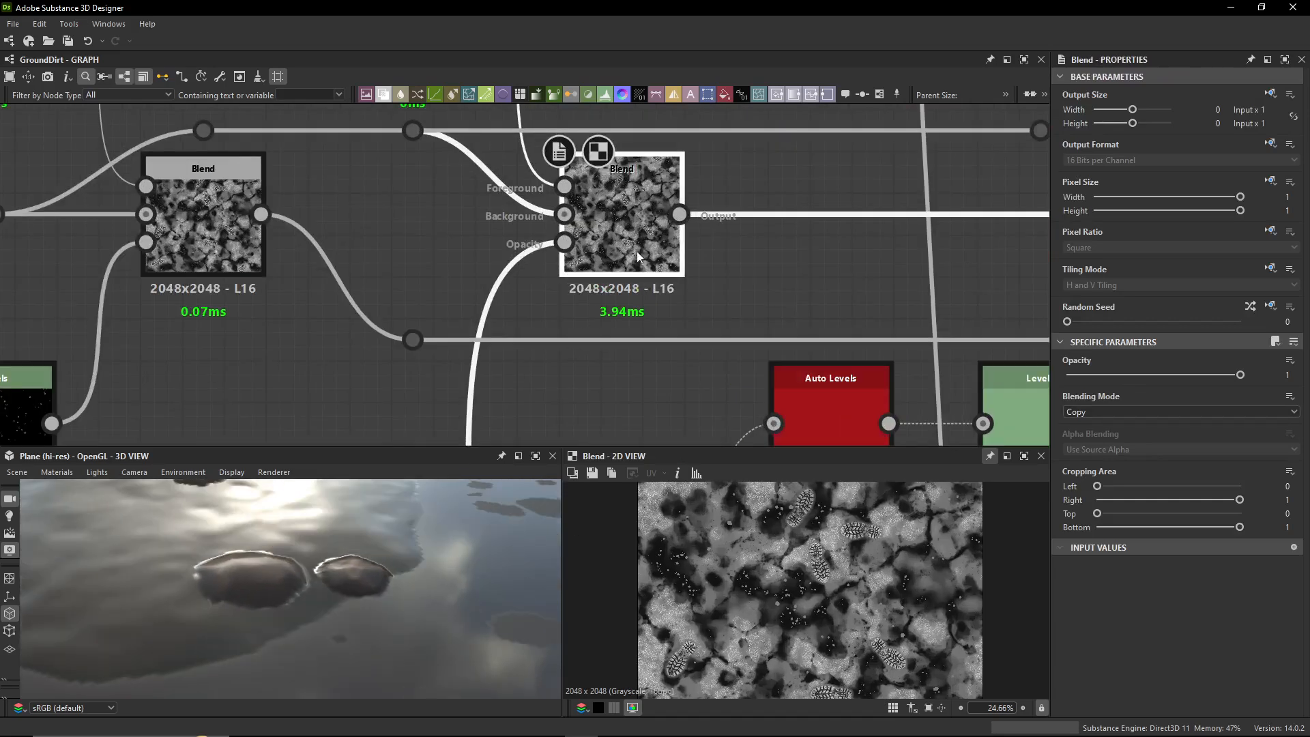
pyautogui.hotkey('ctrl', 'b')
pyautogui.hotkey('ctrl', 'b')
pyautogui.hotkey('ctrl', 'b')
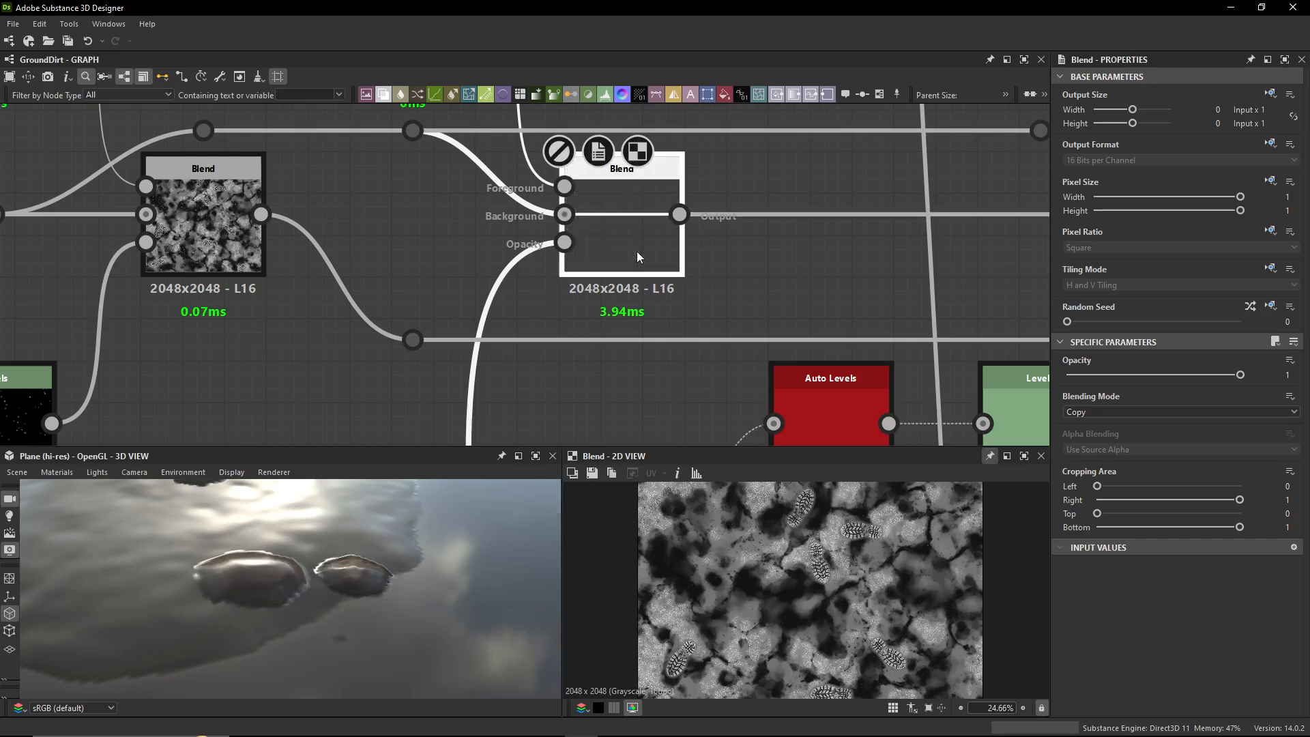
pyautogui.hotkey('ctrl', 'b')
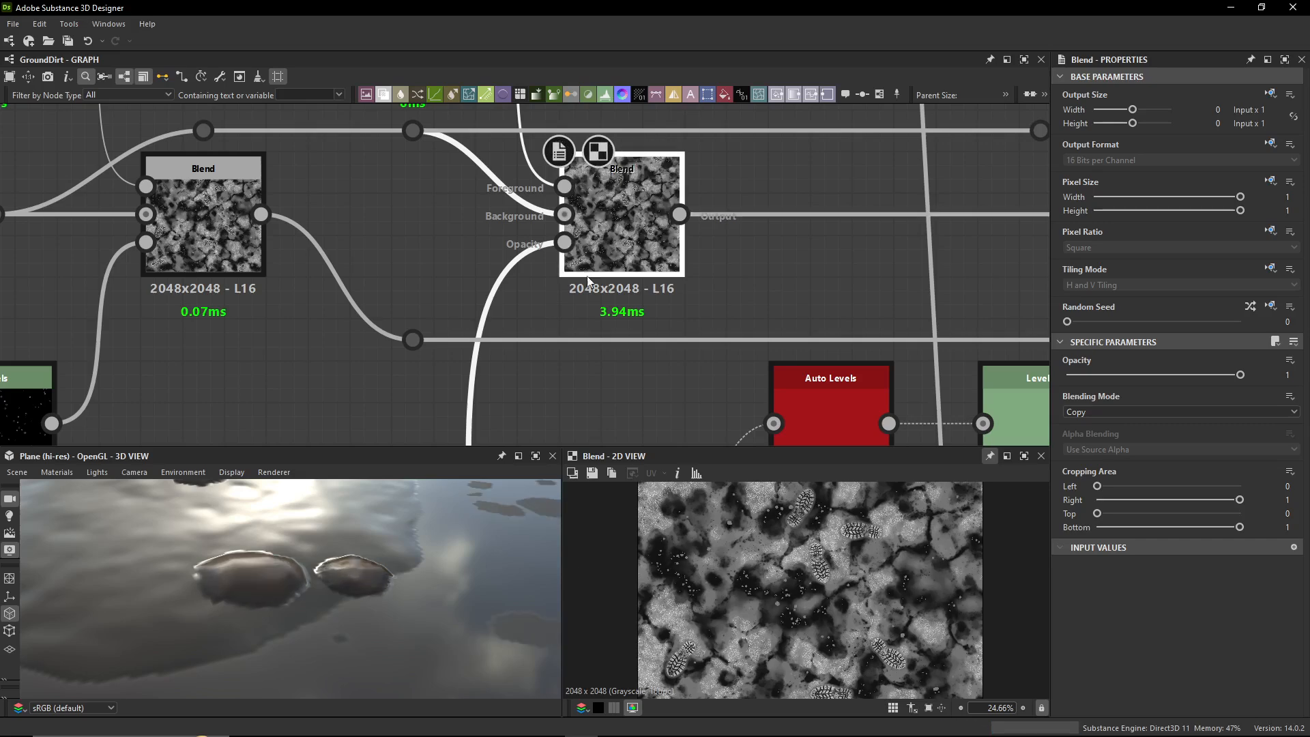
# - Enable the third Blend, directly before the Wet Switch Grayscale
pyautogui.scroll(-4, 573, 272)
pyautogui.moveTo(573, 273); pyautogui.dragTo(471, 222, button='middle')
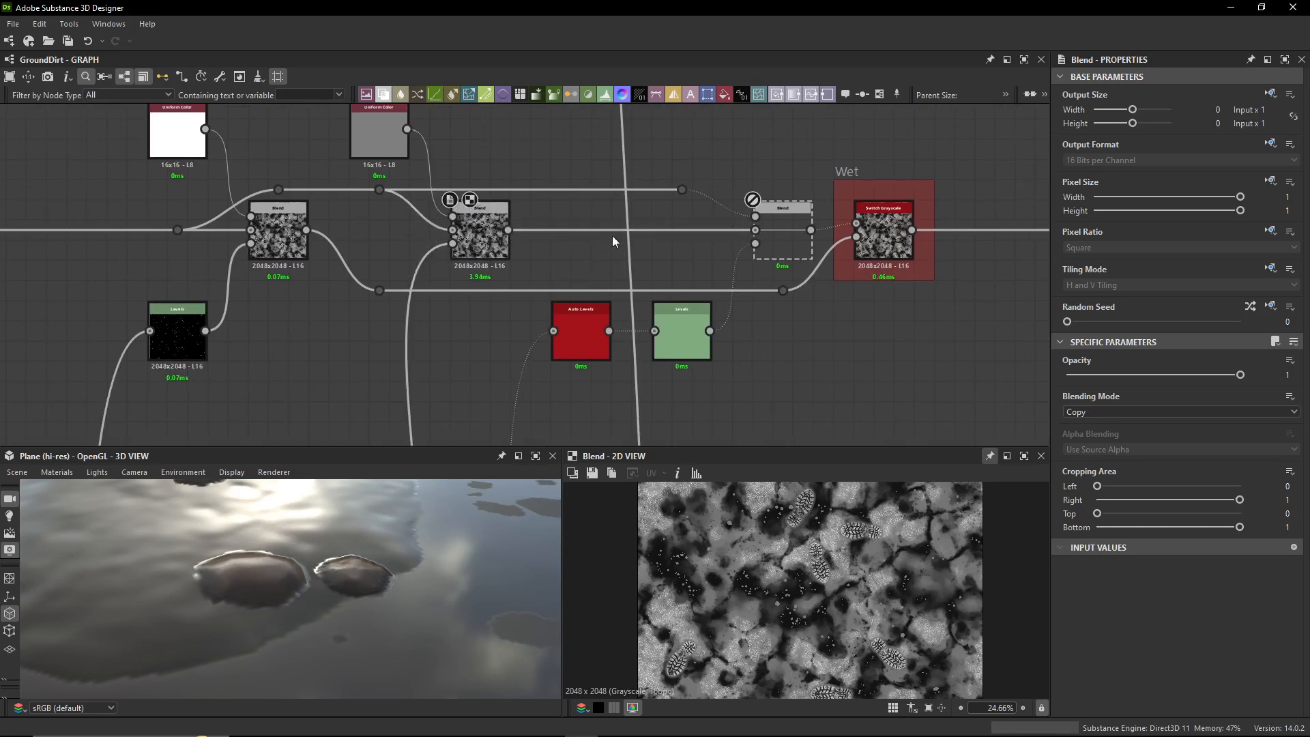
pyautogui.hotkey('ctrl', 'b')
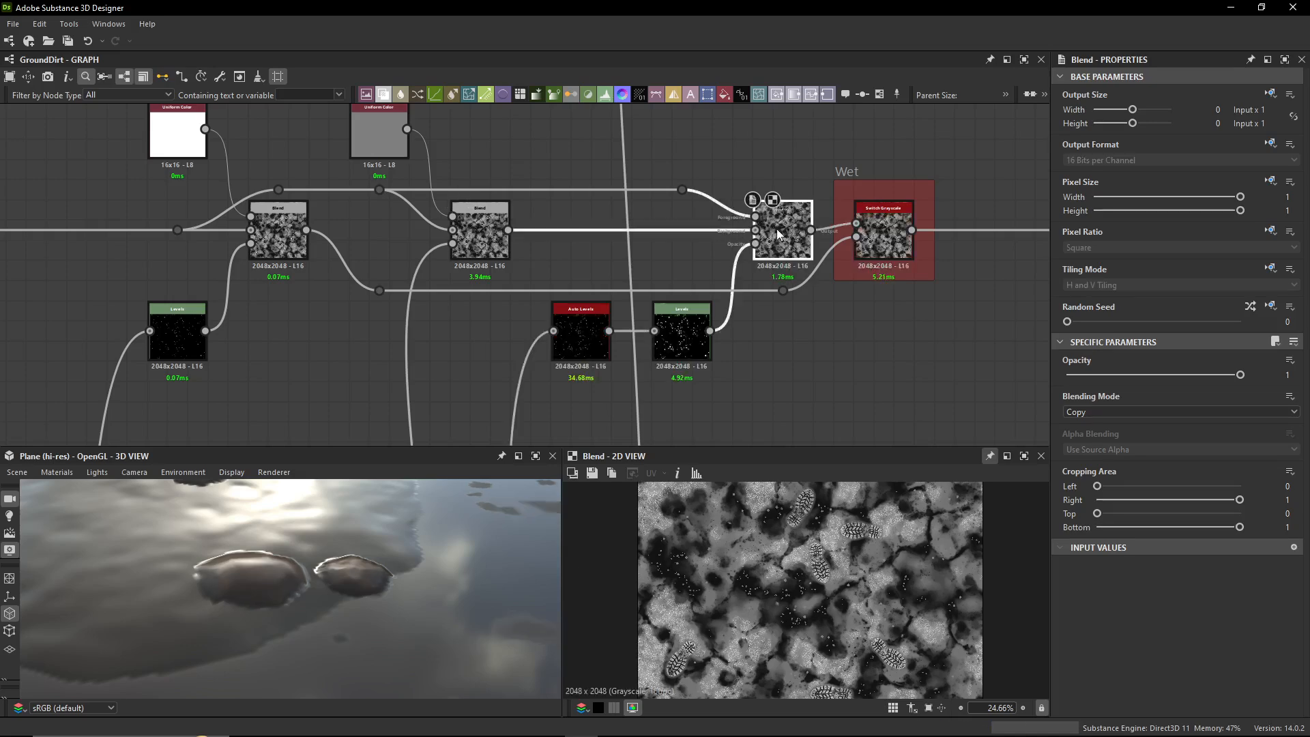
# - Check the third Blend's Foreground input and preview the Levels mask feeding its Opacity, close up on one pebble ring
pyautogui.scroll(2, 780, 230)
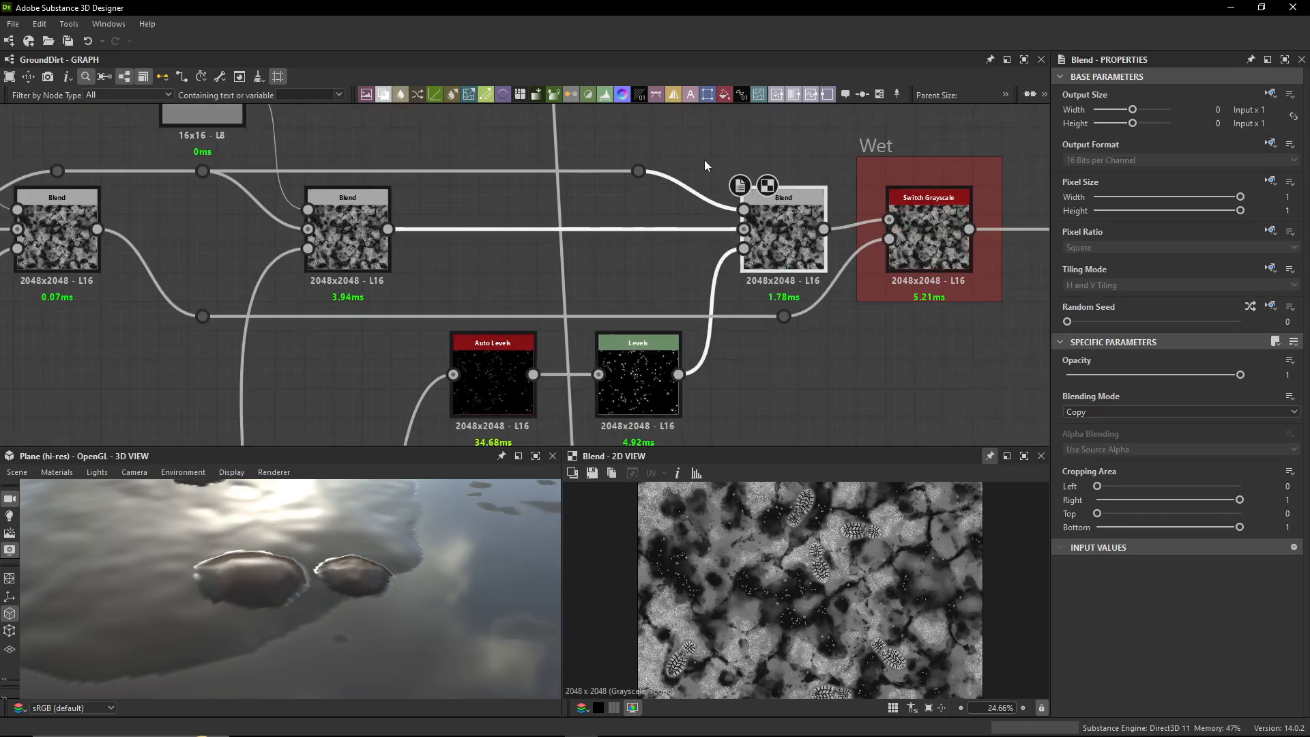
pyautogui.click(640, 169)
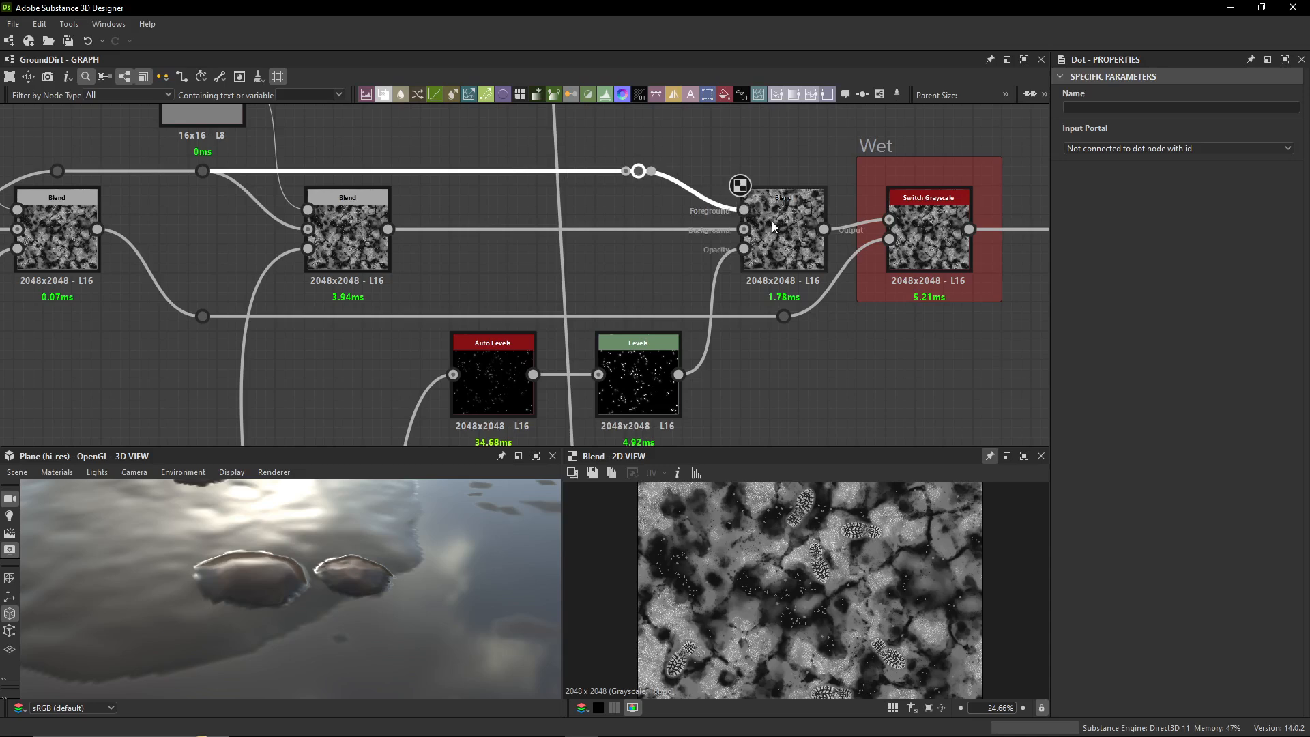
pyautogui.click(766, 240)
pyautogui.doubleClick(746, 251)
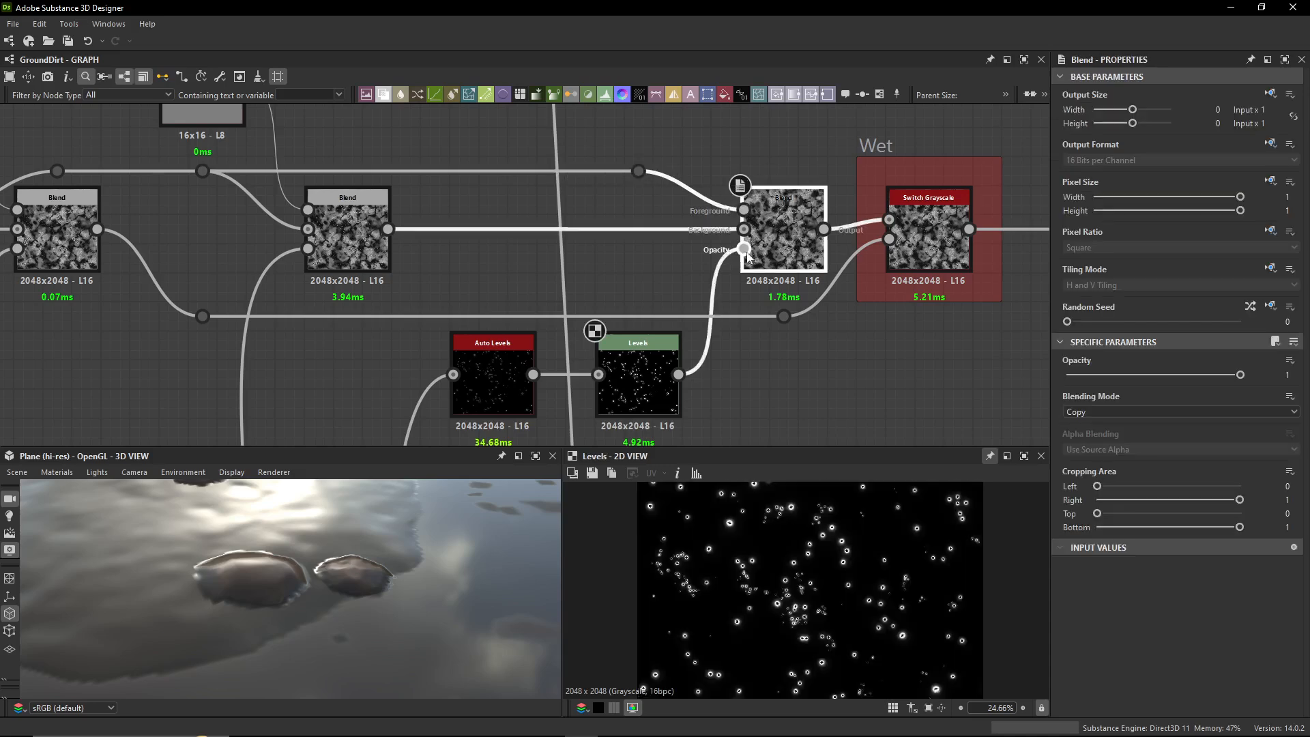
pyautogui.scroll(13, 749, 524)
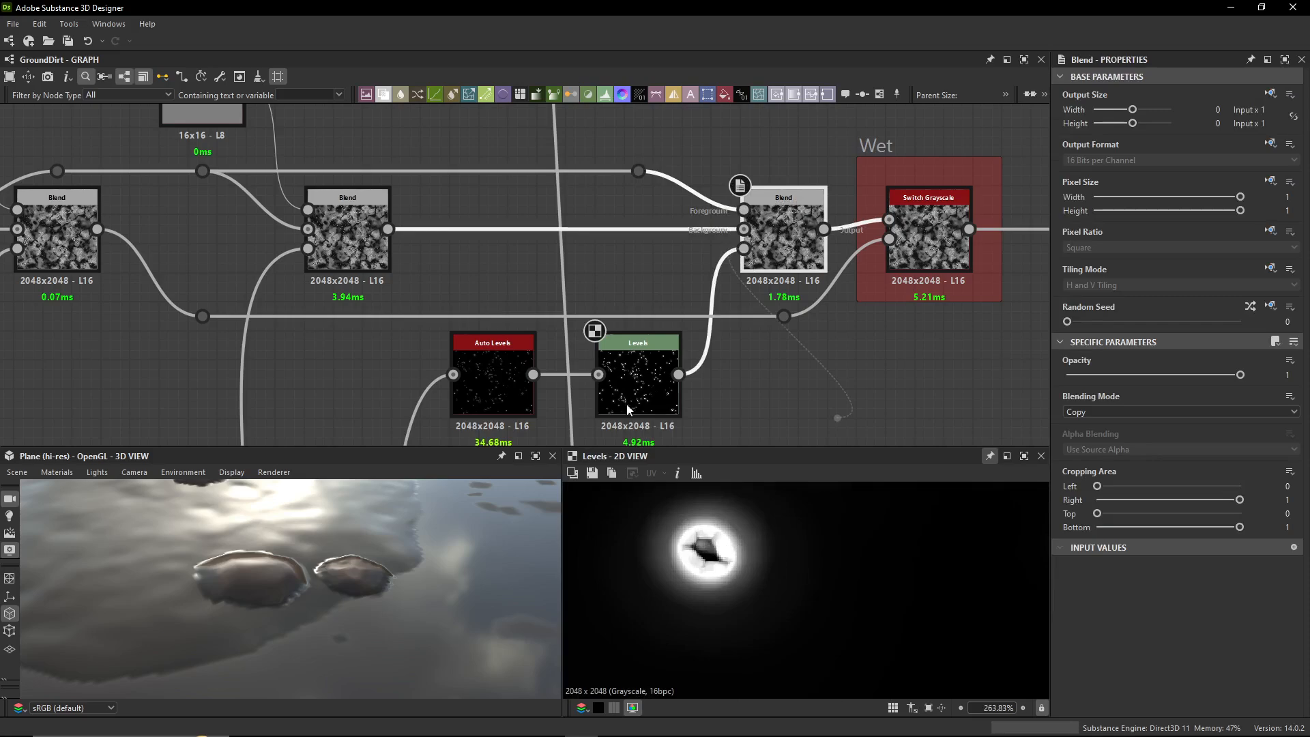
# - Trace the mask back through the Auto Levels to the Invert Grayscale after the Ambient Occlusion (HBAO), previewing both nodes
pyautogui.moveTo(626, 403); pyautogui.dragTo(730, 291, button='middle')
pyautogui.click(846, 389)
pyautogui.doubleClick(602, 259)
pyautogui.scroll(-5, 607, 290)
pyautogui.moveTo(632, 340); pyautogui.dragTo(642, 140, button='middle')
pyautogui.moveTo(649, 420); pyautogui.dragTo(800, 313, button='middle')
pyautogui.scroll(7, 495, 247)
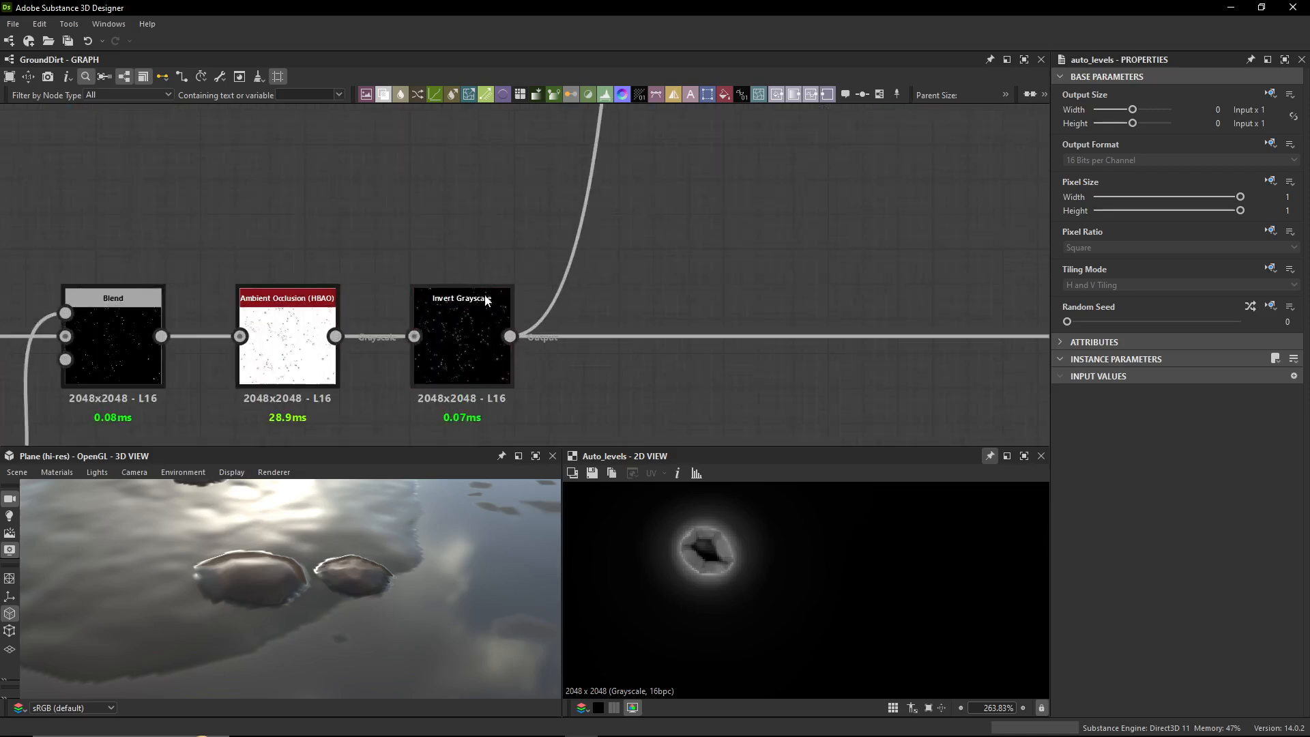
pyautogui.doubleClick(477, 320)
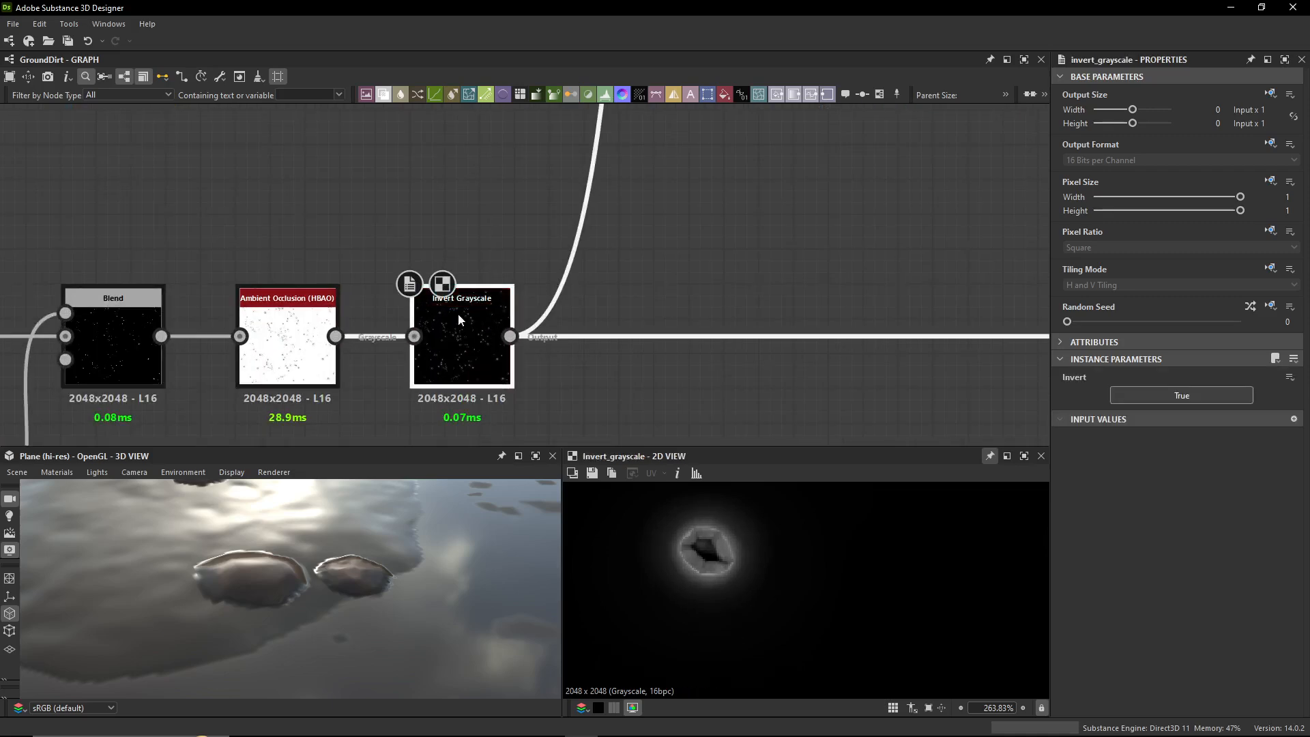
# - Follow the Invert Grayscale's output back up the graph to the Auto Levels before the third Blend
pyautogui.scroll(-8, 285, 312)
pyautogui.moveTo(285, 301); pyautogui.dragTo(383, 310, button='middle')
pyautogui.moveTo(486, 262); pyautogui.dragTo(494, 312, button='middle')
pyautogui.moveTo(499, 318); pyautogui.dragTo(418, 322)
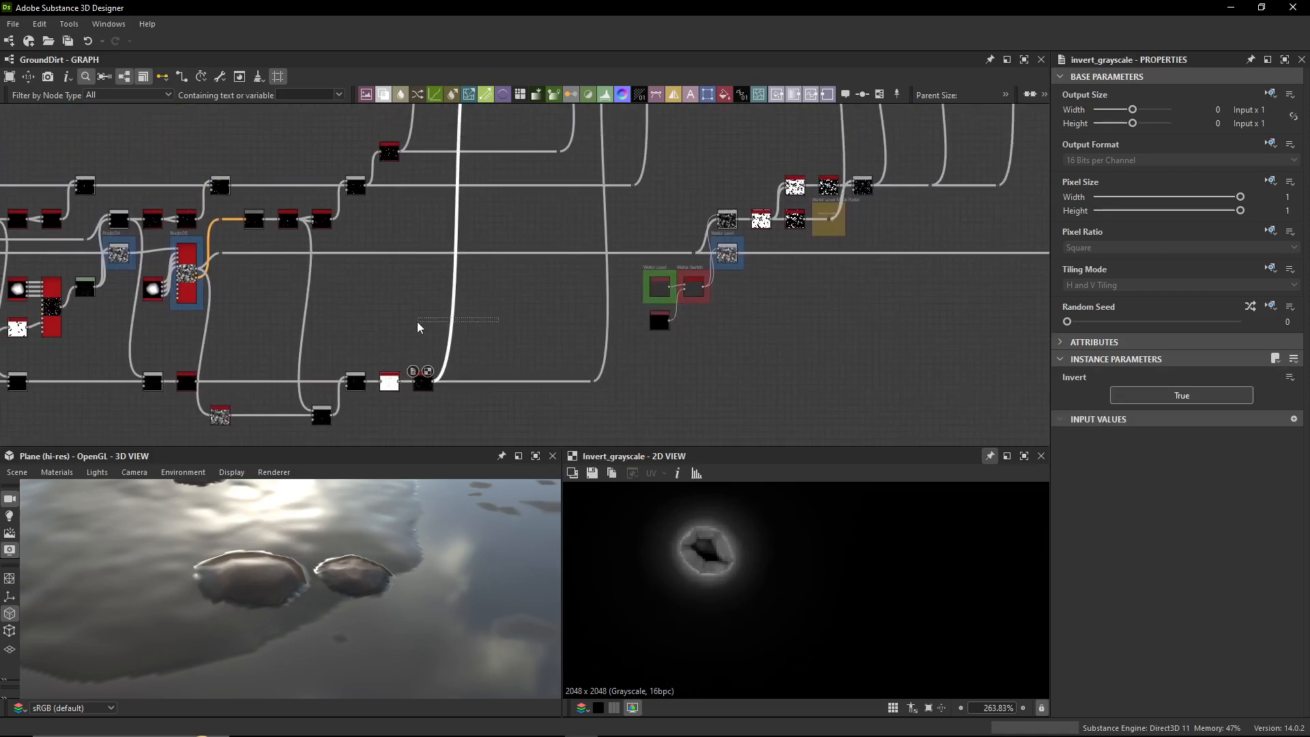
pyautogui.click(606, 343)
pyautogui.moveTo(608, 357); pyautogui.dragTo(604, 454, button='middle')
pyautogui.moveTo(612, 149); pyautogui.dragTo(612, 374, button='middle')
pyautogui.scroll(5, 618, 348)
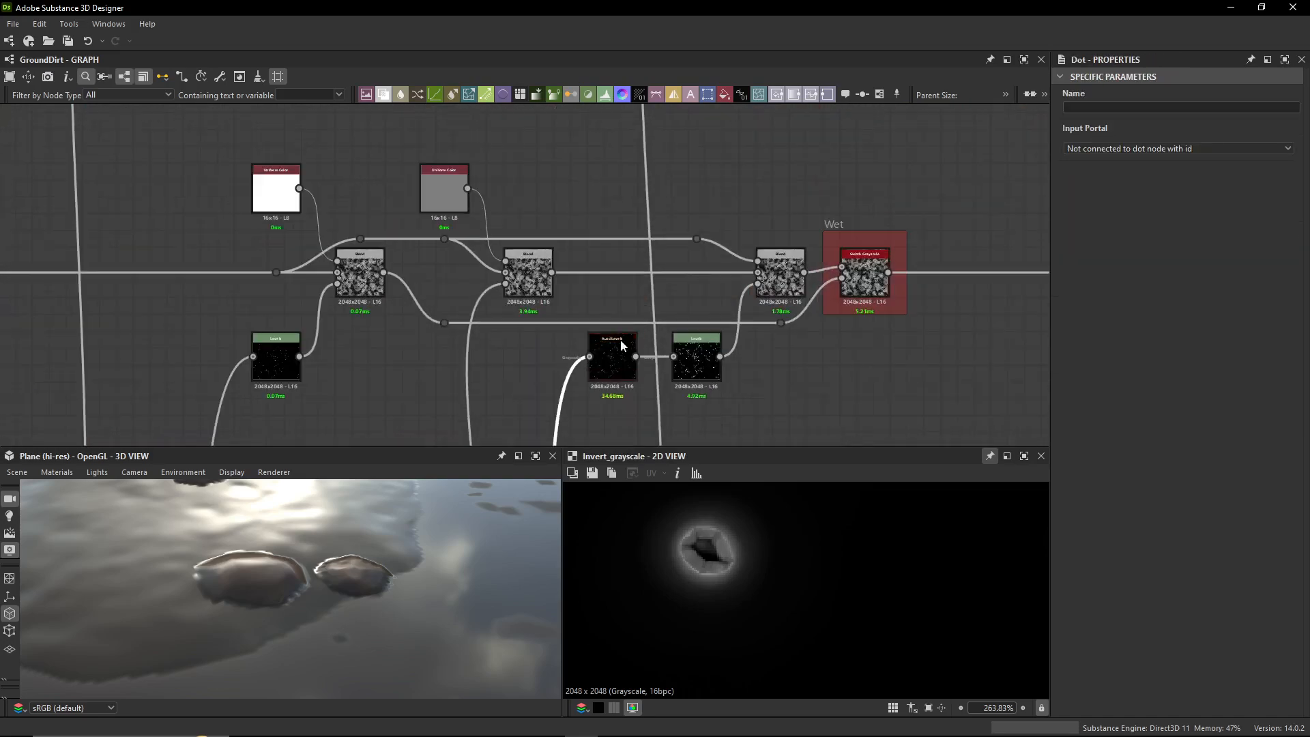
pyautogui.doubleClick(621, 343)
# - Preview the Levels after the Auto Levels and show its parameters as numeric sliders instead of the histogram
pyautogui.scroll(3, 694, 372)
pyautogui.doubleClick(695, 371)
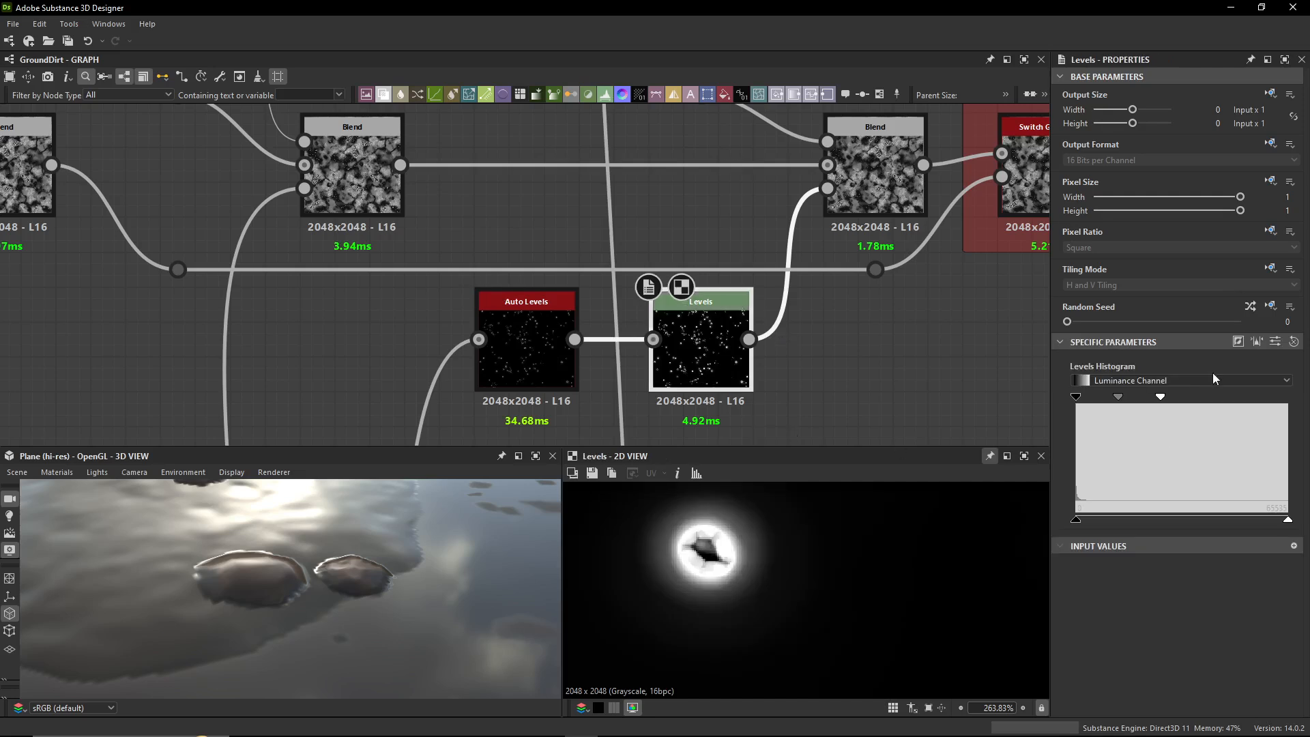
pyautogui.click(1275, 342)
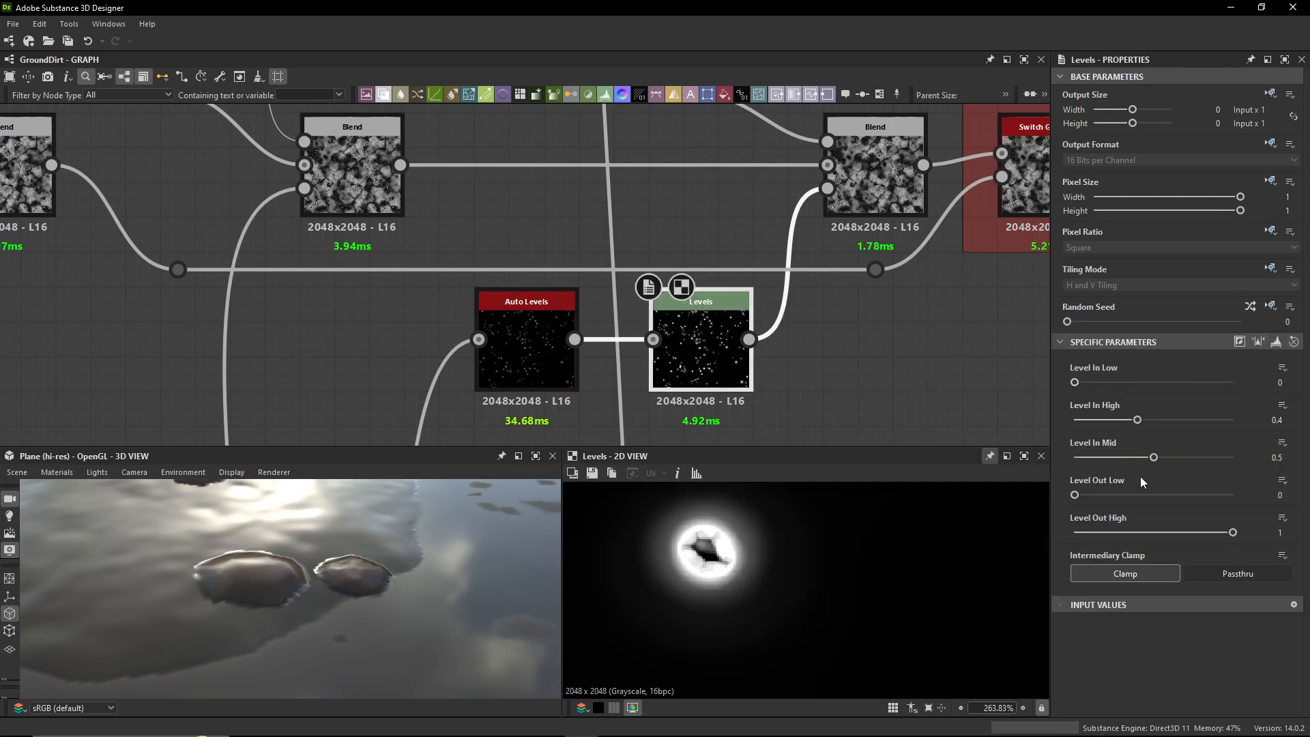
# - Preview the third Blend close up and compare the roughness map with that Blend disabled and enabled
pyautogui.moveTo(881, 252); pyautogui.dragTo(758, 332, button='middle')
pyautogui.doubleClick(776, 280)
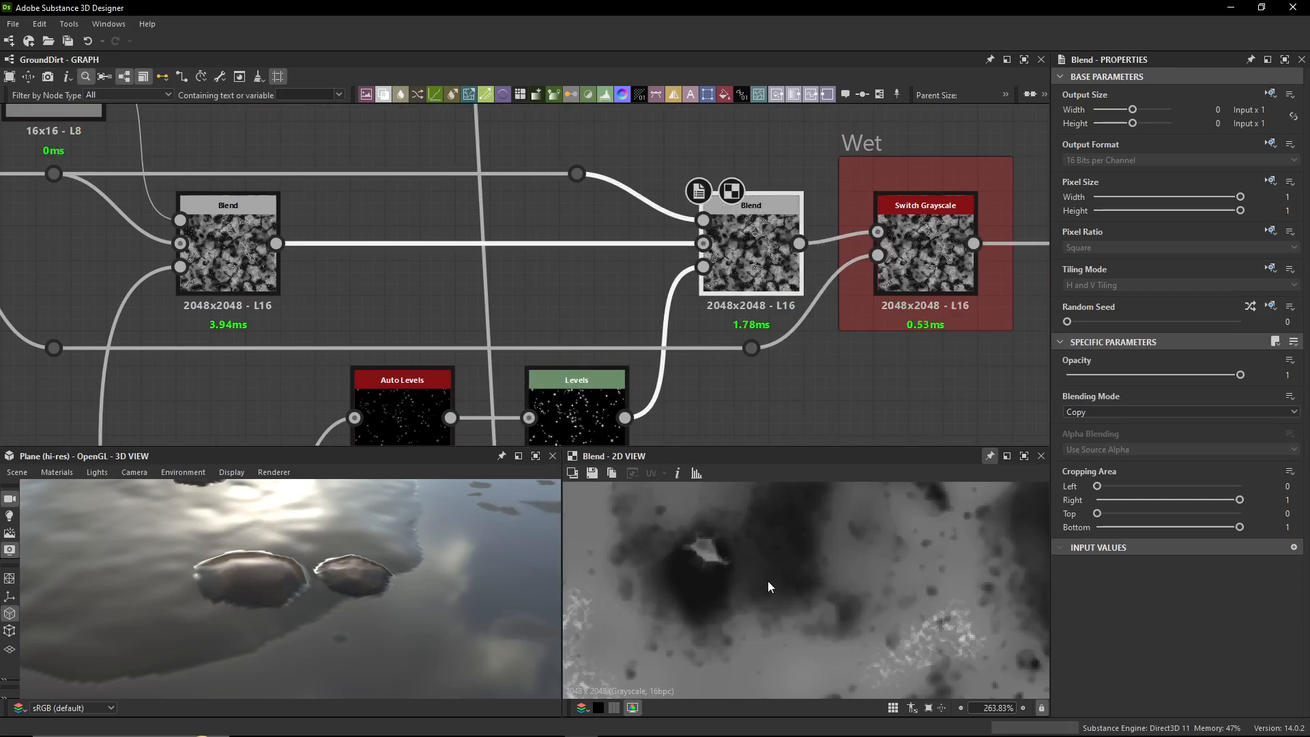
pyautogui.scroll(3, 707, 560)
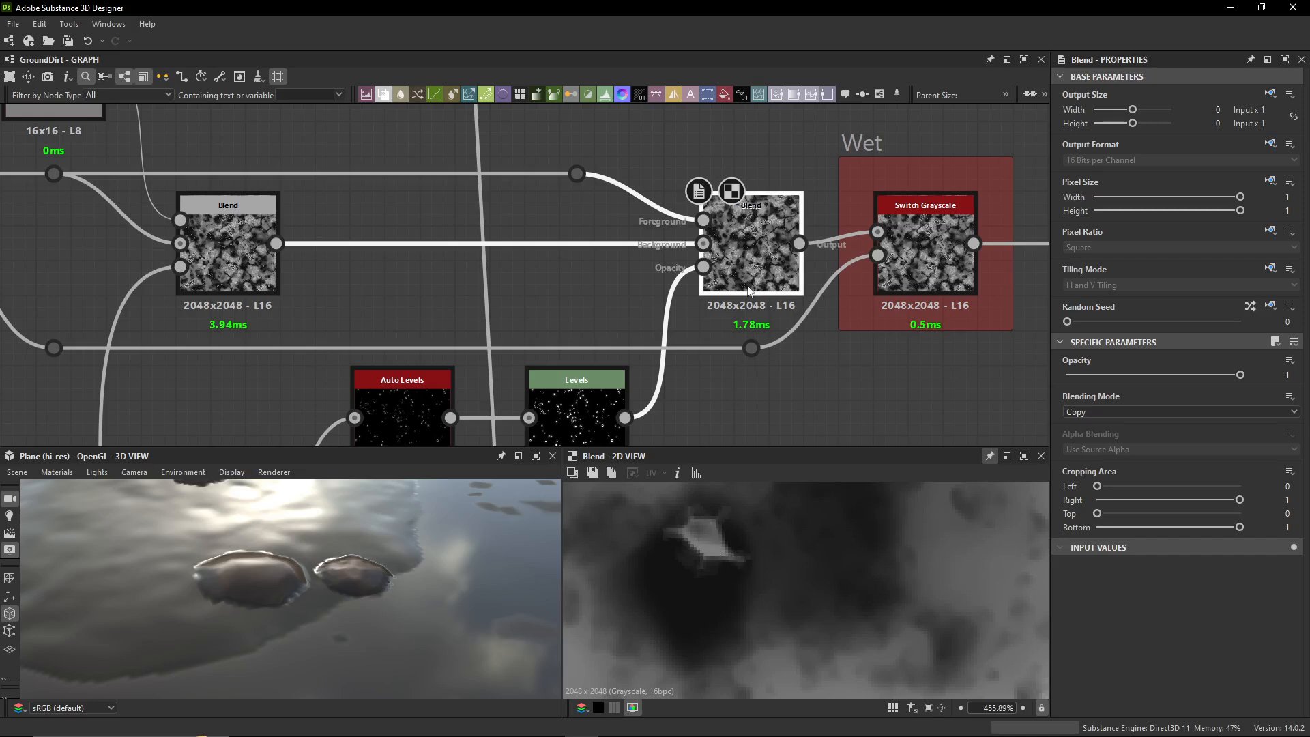
pyautogui.hotkey('shift', 'd')
pyautogui.hotkey('shift', 'd')
# - Preview the Wet Switch Grayscale and examine its two inputs
pyautogui.moveTo(749, 290); pyautogui.dragTo(550, 316, button='middle')
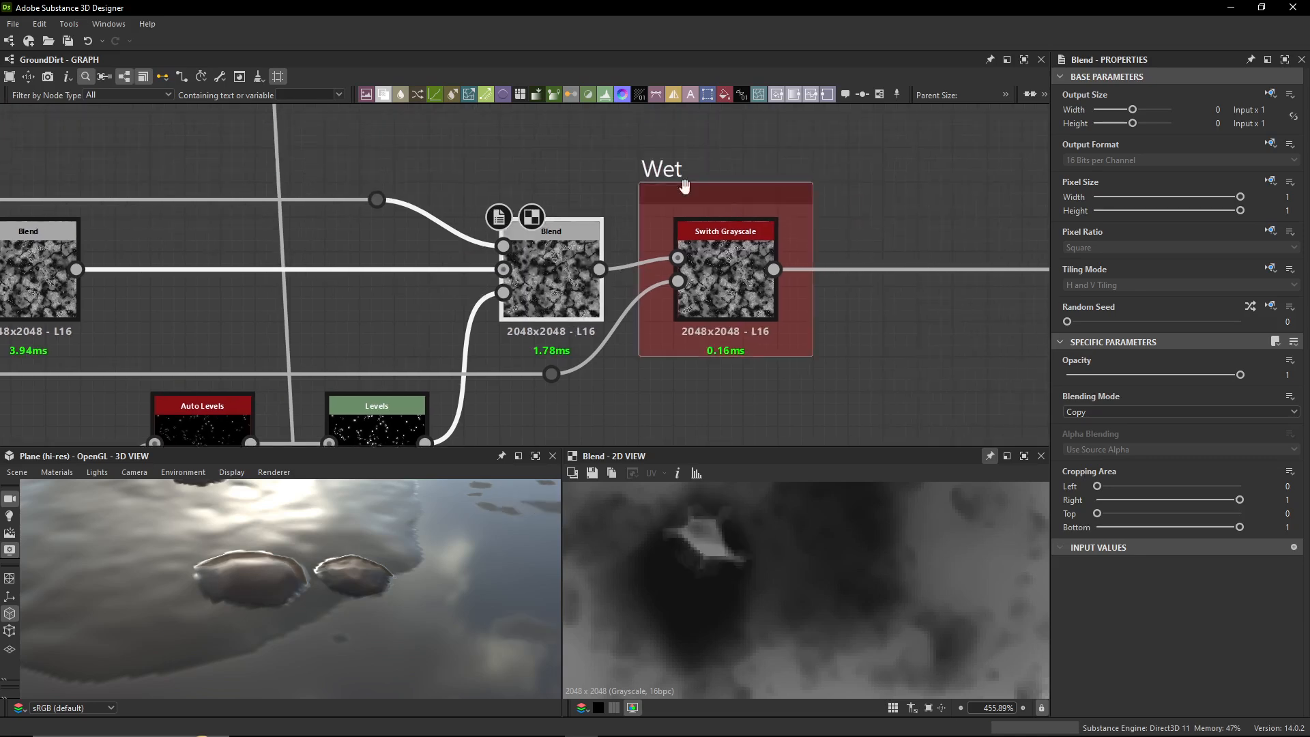
pyautogui.click(730, 266)
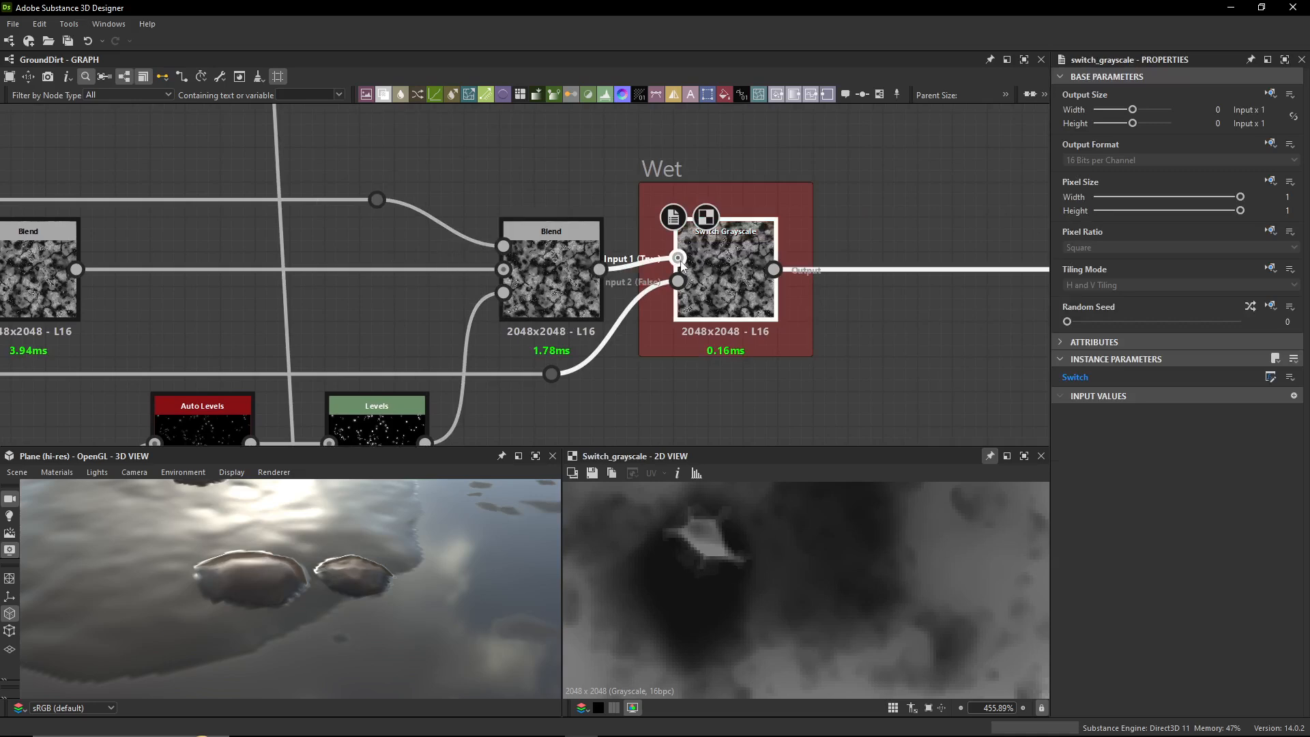
# - Enable the first Blend after the Wet Switch Grayscale, the one fed by a black Uniform Color
pyautogui.scroll(-6, 682, 266)
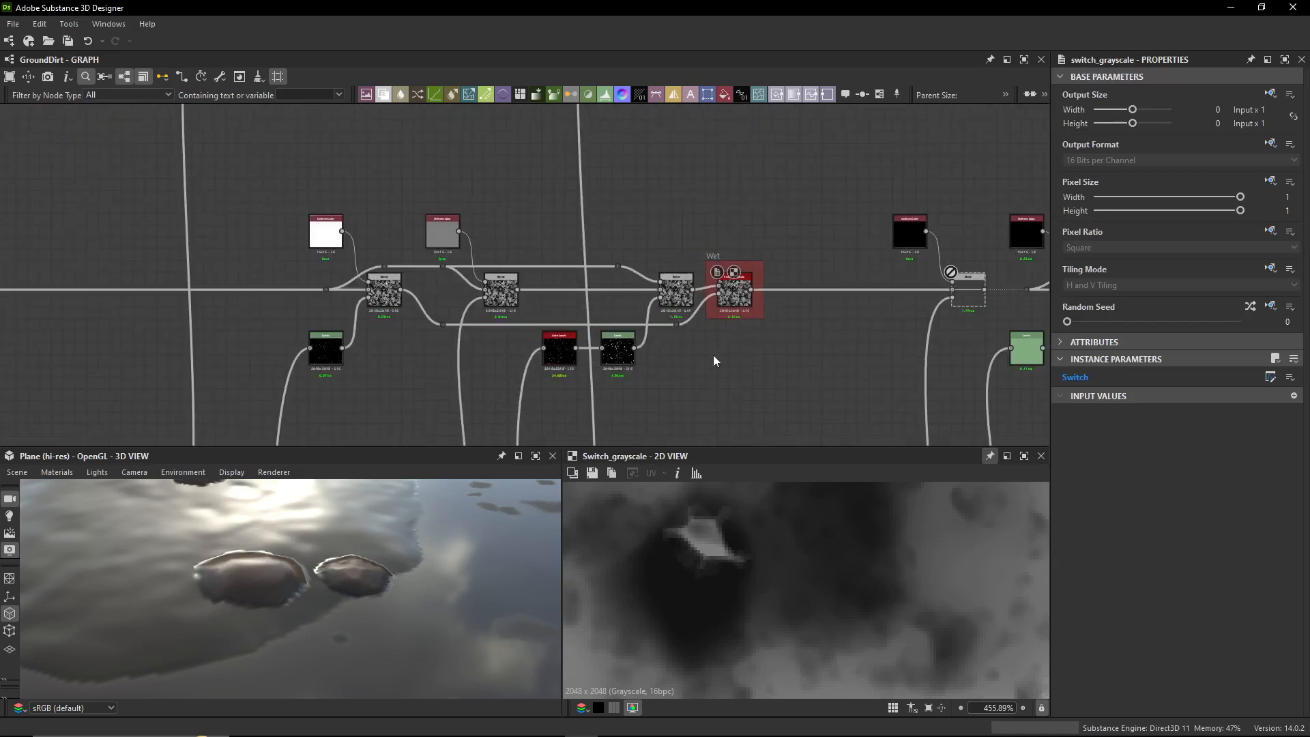
pyautogui.moveTo(683, 356)
pyautogui.mouseDown(button='middle')
pyautogui.moveTo(616, 310)
pyautogui.moveTo(566, 307)
pyautogui.mouseUp(button='middle')
pyautogui.moveTo(739, 315); pyautogui.dragTo(297, 328, button='middle')
pyautogui.scroll(-4, 297, 327)
pyautogui.scroll(4, 382, 319)
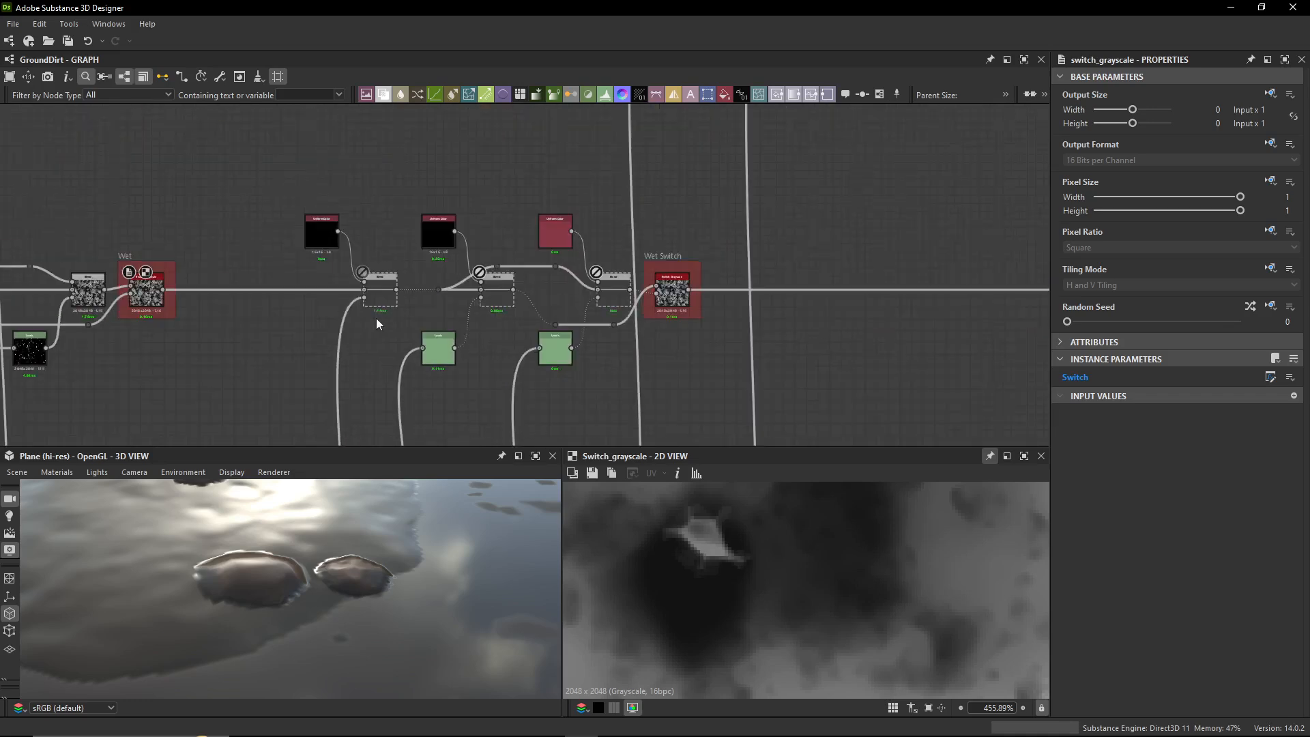
pyautogui.moveTo(376, 323); pyautogui.dragTo(596, 321, button='middle')
pyautogui.scroll(2, 559, 345)
pyautogui.click(633, 288)
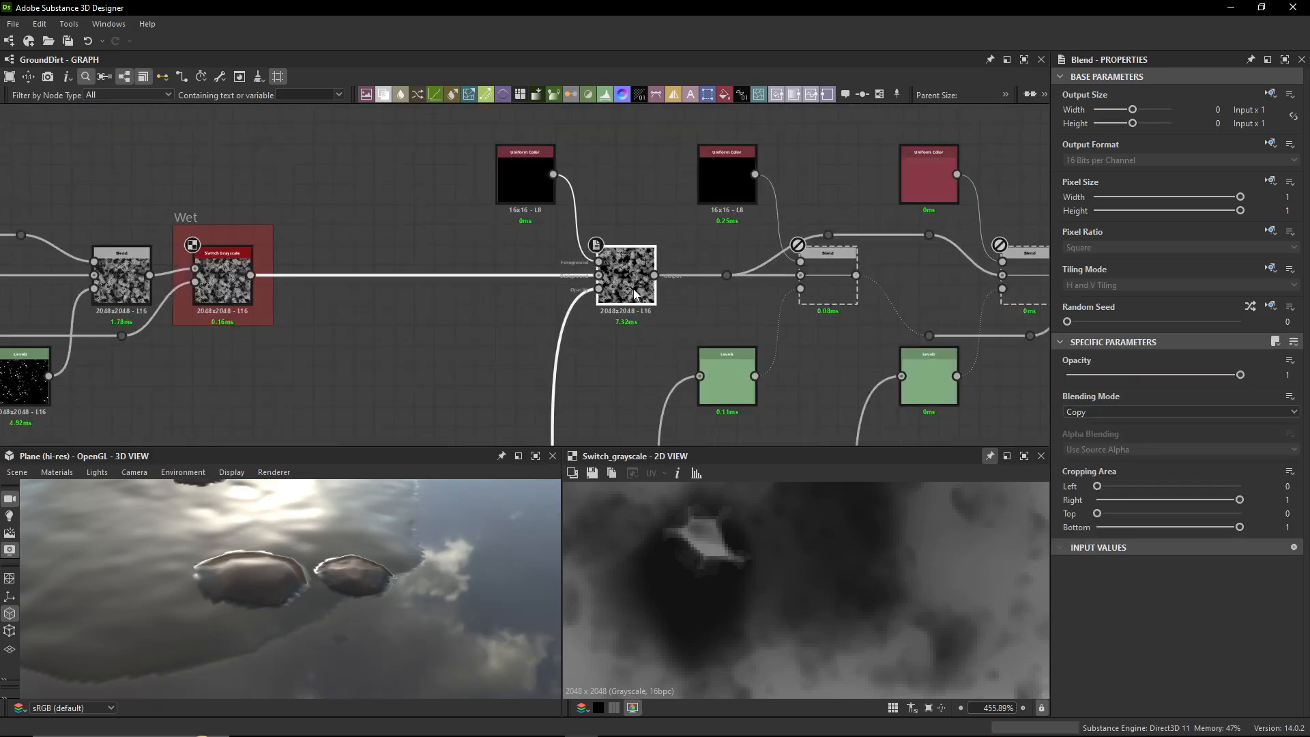
# - Look over the connections running from the lower graph into the newly enabled Blend and view the wider 3D surface
pyautogui.scroll(-5, 505, 329)
pyautogui.scroll(-3, 408, 494)
pyautogui.moveTo(501, 240); pyautogui.dragTo(789, 385)
pyautogui.moveTo(546, 316); pyautogui.dragTo(707, 162, button='middle')
pyautogui.scroll(-3, 669, 242)
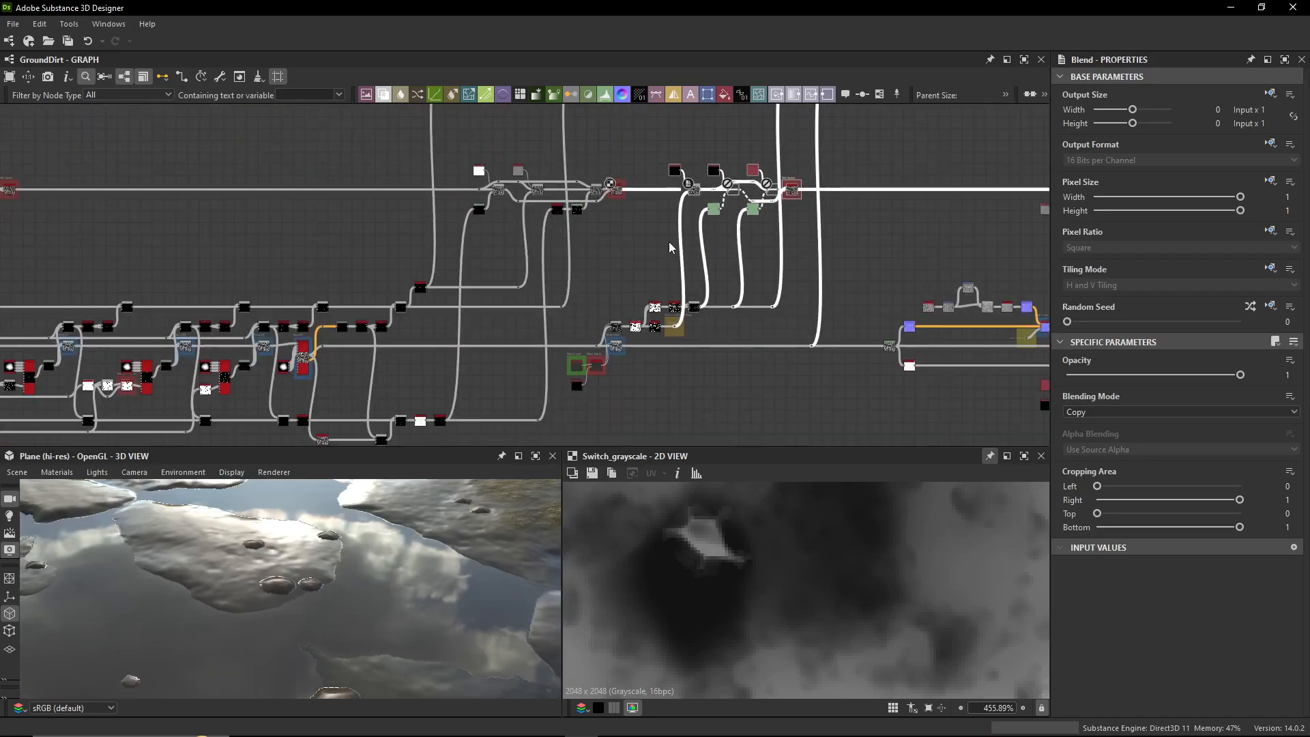
pyautogui.scroll(5, 666, 204)
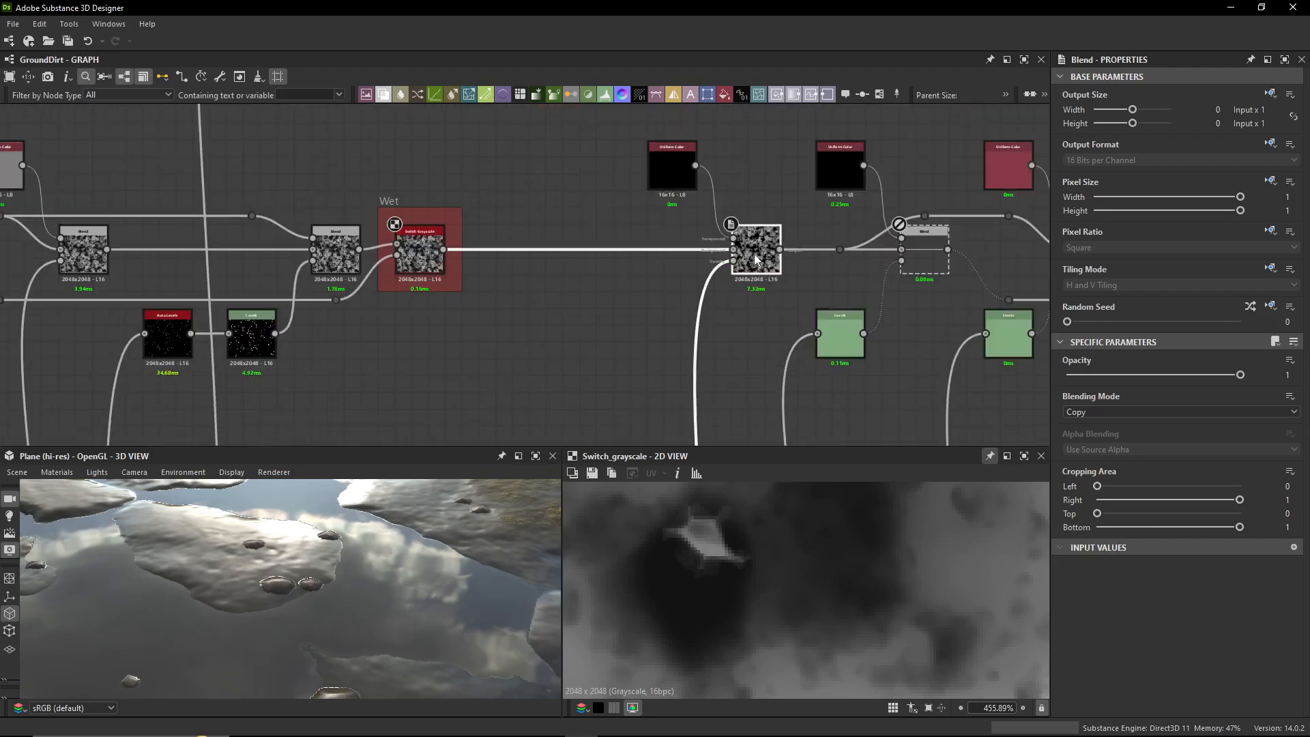
# - Preview the Blend after the Wet switch and compare the 3D water surface with it disabled and enabled
pyautogui.doubleClick(754, 254)
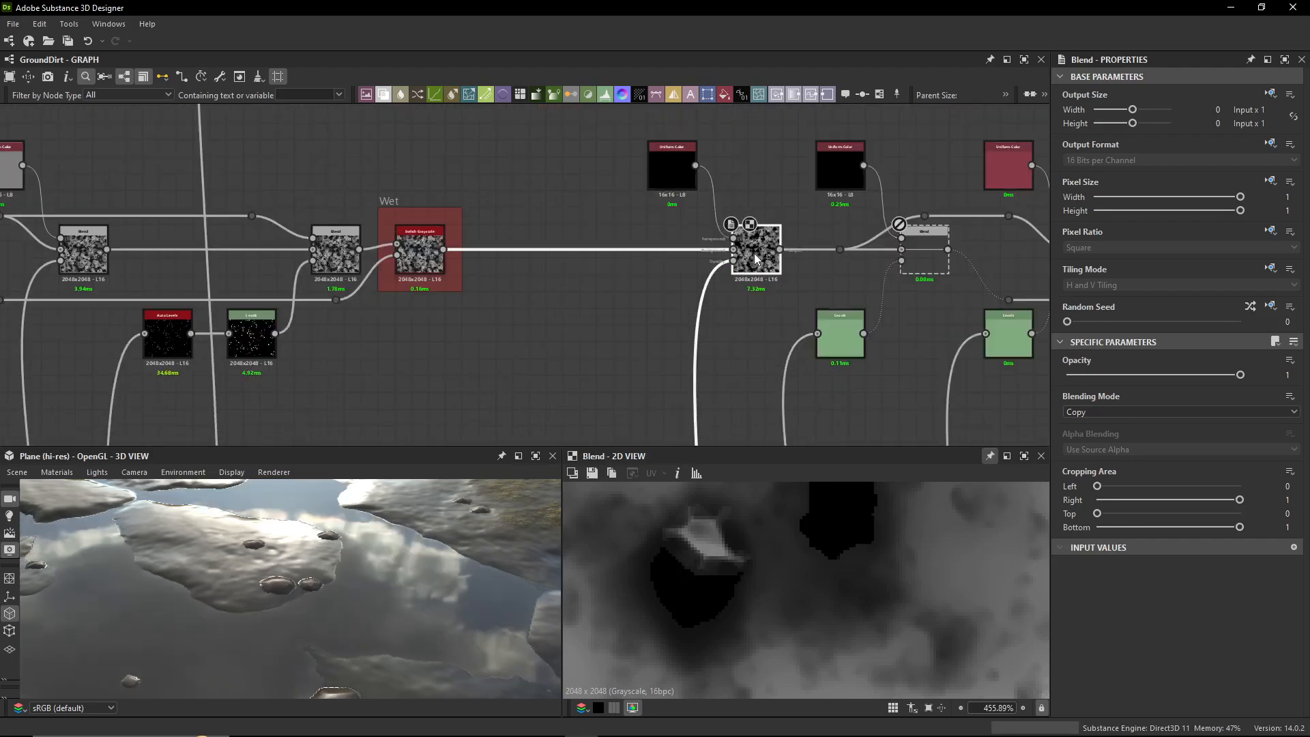
pyautogui.hotkey('shift', 'd')
pyautogui.hotkey('shift', 'd')
pyautogui.hotkey('shift', 'd')
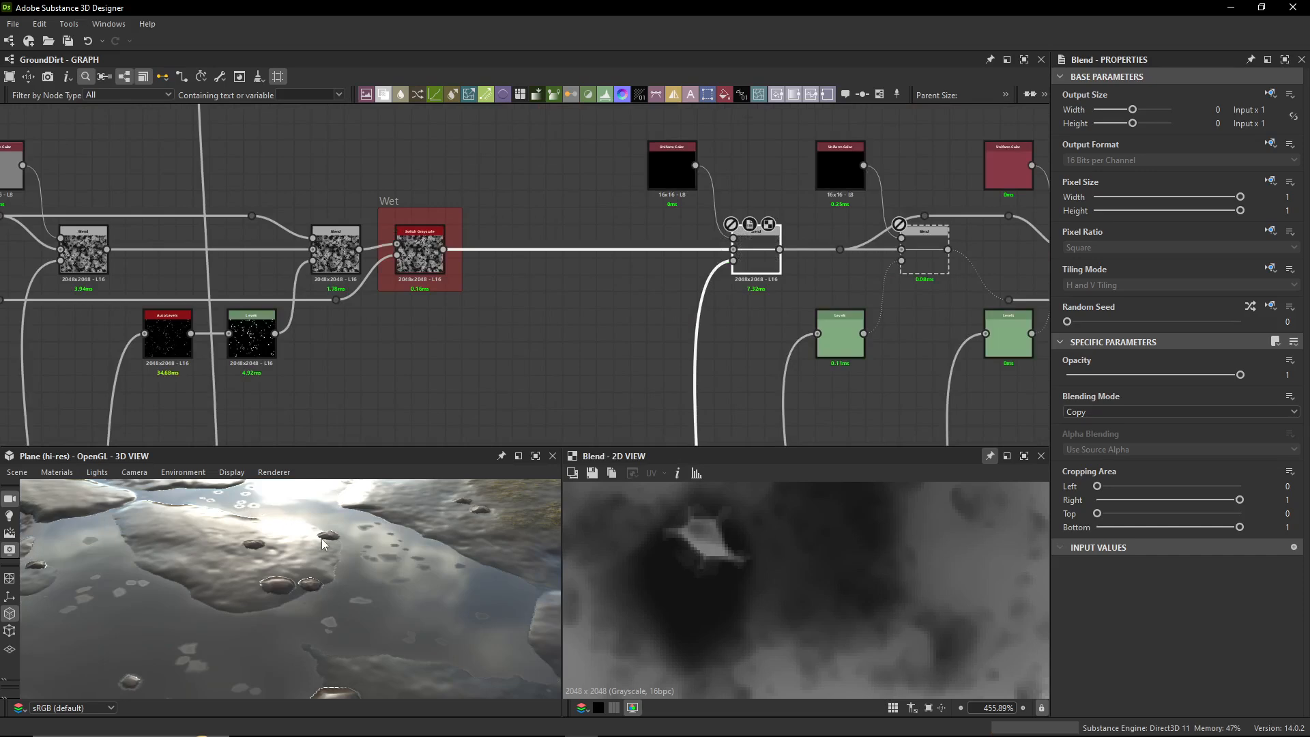
pyautogui.moveTo(323, 543); pyautogui.dragTo(290, 546)
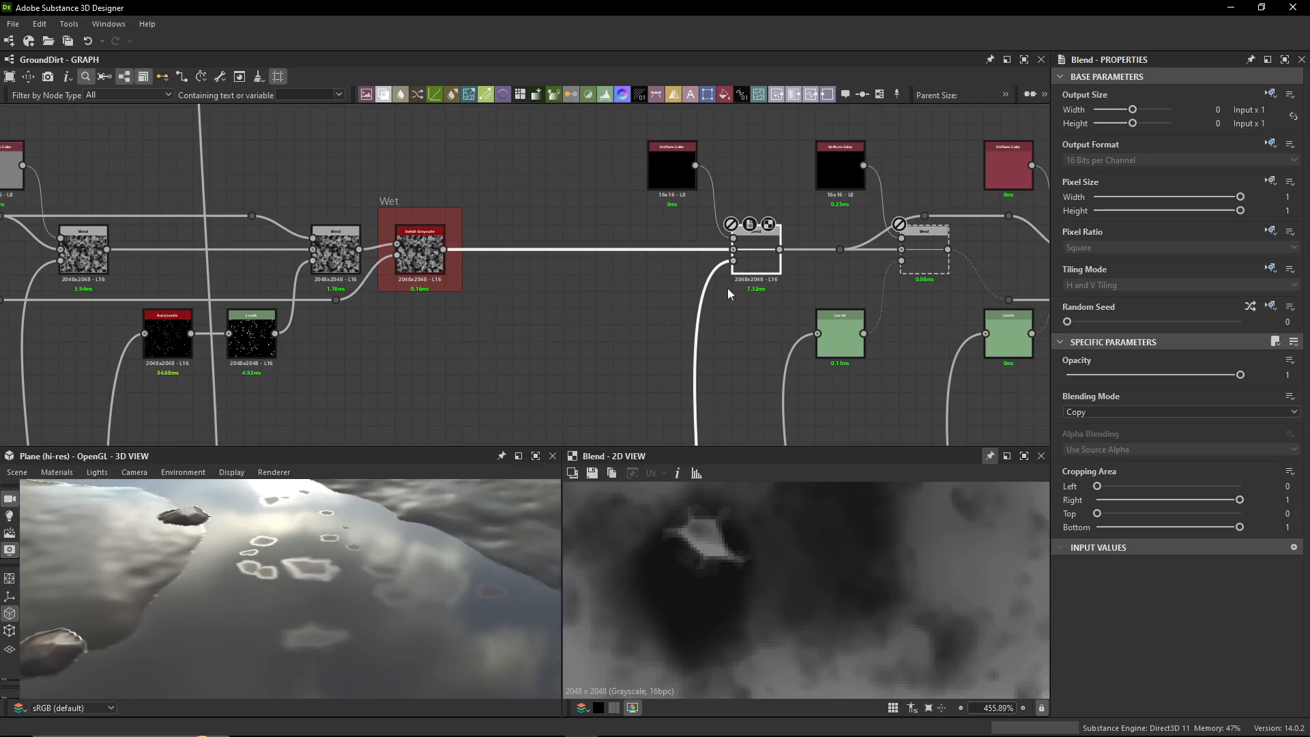
pyautogui.hotkey('shift', 'd')
# - Preview the Uniform Color feeding that Blend's Foreground and check its grayscale output value
pyautogui.scroll(3, 759, 252)
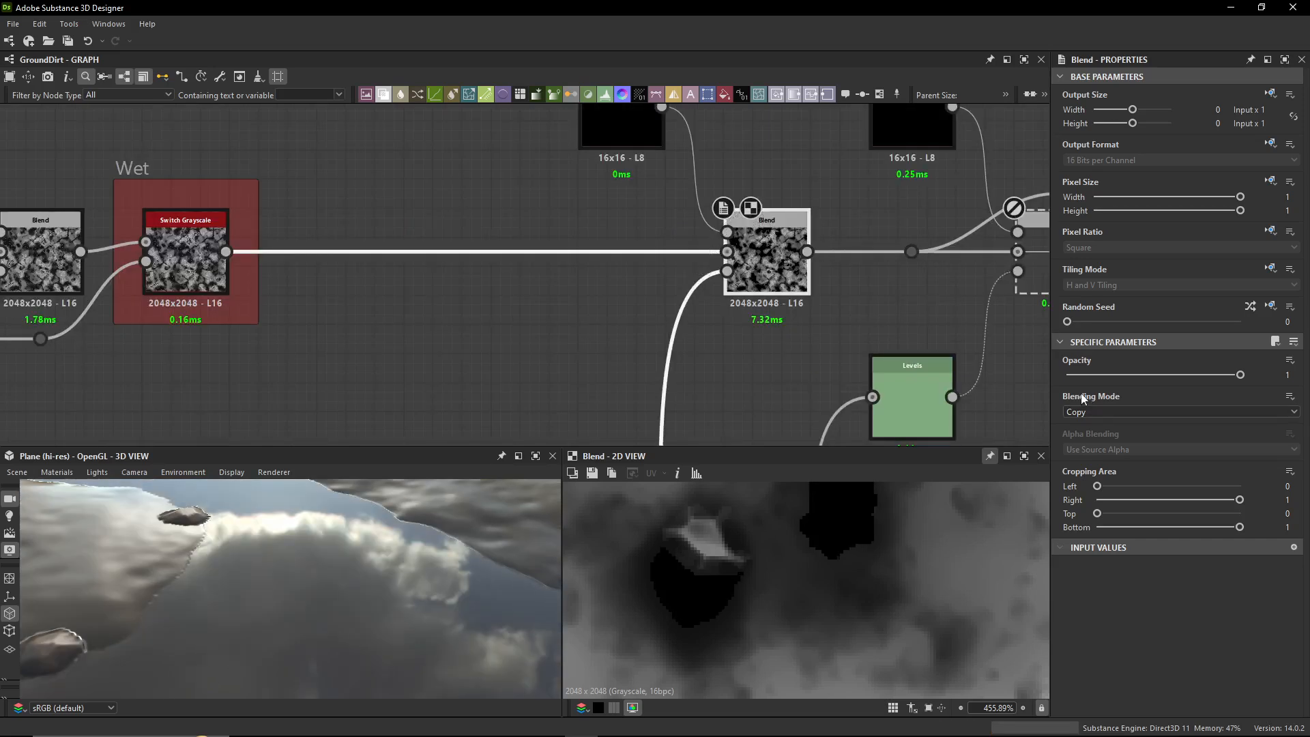
pyautogui.click(614, 142)
pyautogui.click(592, 216)
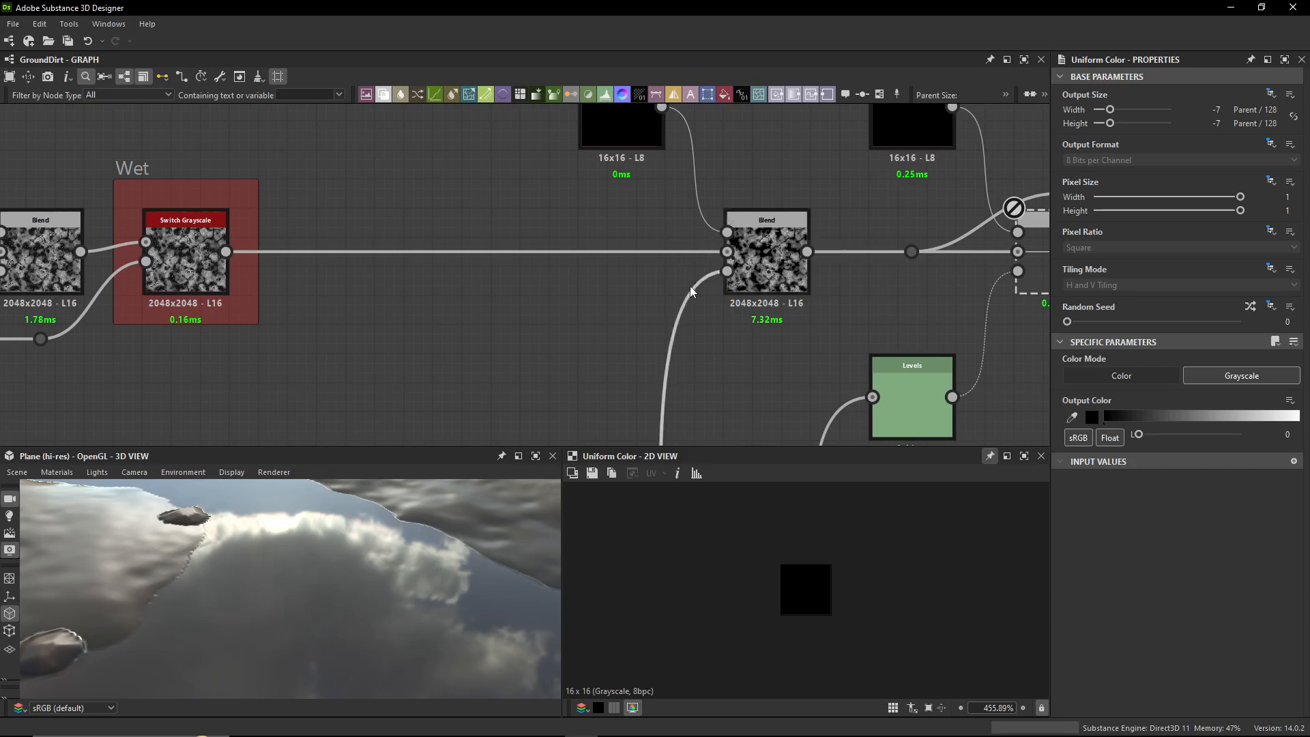
# - Trace the Blend's Opacity input down to the Dot in the Water Level Mask Portal frame
pyautogui.moveTo(723, 279); pyautogui.dragTo(722, 181, button='middle')
pyautogui.scroll(-5, 675, 355)
pyautogui.moveTo(676, 355); pyautogui.dragTo(696, 141, button='middle')
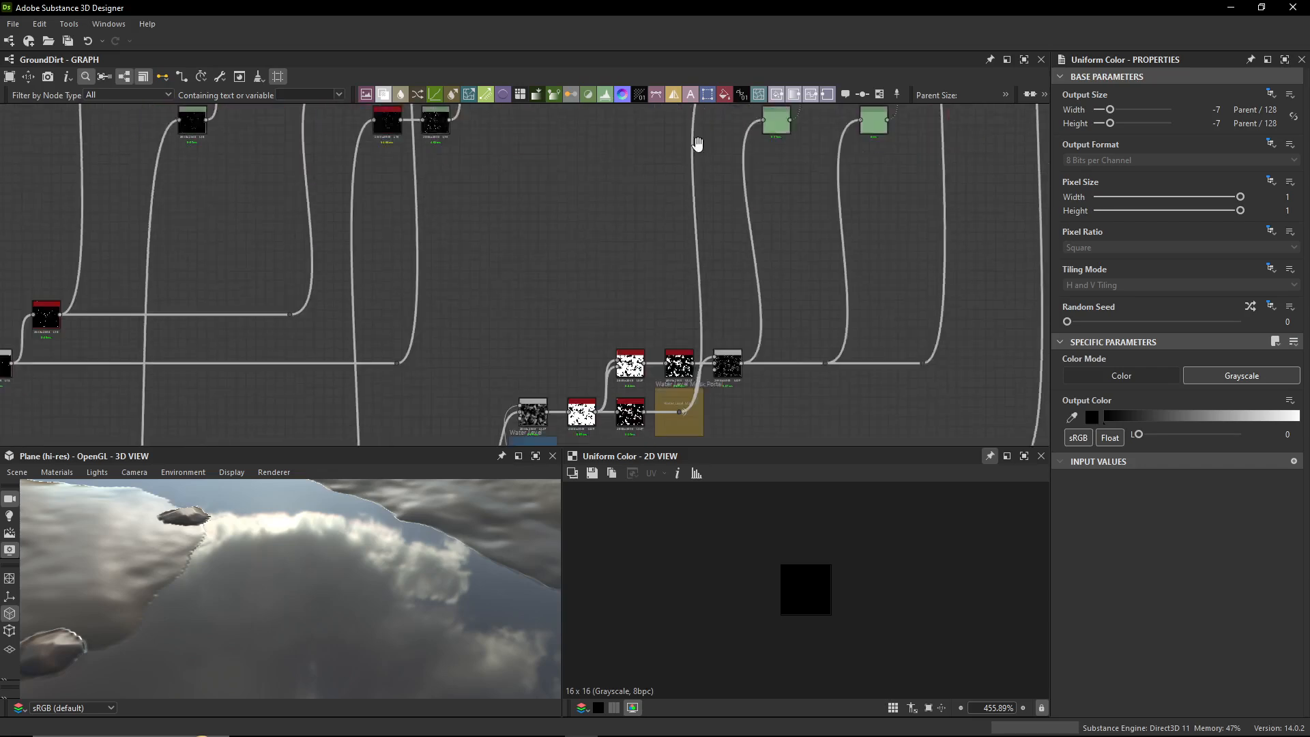
pyautogui.moveTo(690, 389); pyautogui.dragTo(673, 251, button='middle')
pyautogui.scroll(6, 660, 263)
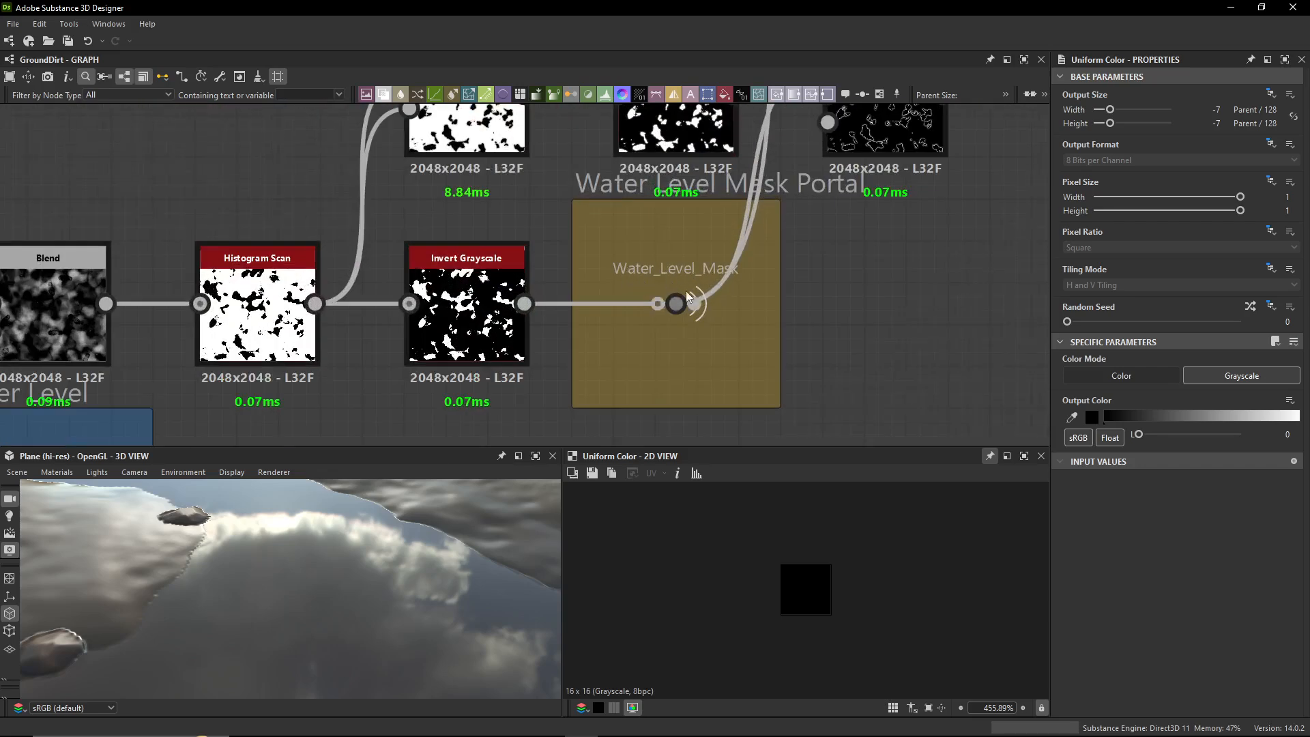
# - Add a Dot node in the empty space beside the Opacity input of the Blend after the Wet switch
pyautogui.scroll(-8, 763, 254)
pyautogui.moveTo(771, 170); pyautogui.dragTo(754, 341, button='middle')
pyautogui.moveTo(758, 140); pyautogui.dragTo(662, 306, button='middle')
pyautogui.scroll(4, 726, 301)
pyautogui.press('space')
pyautogui.write('dot')
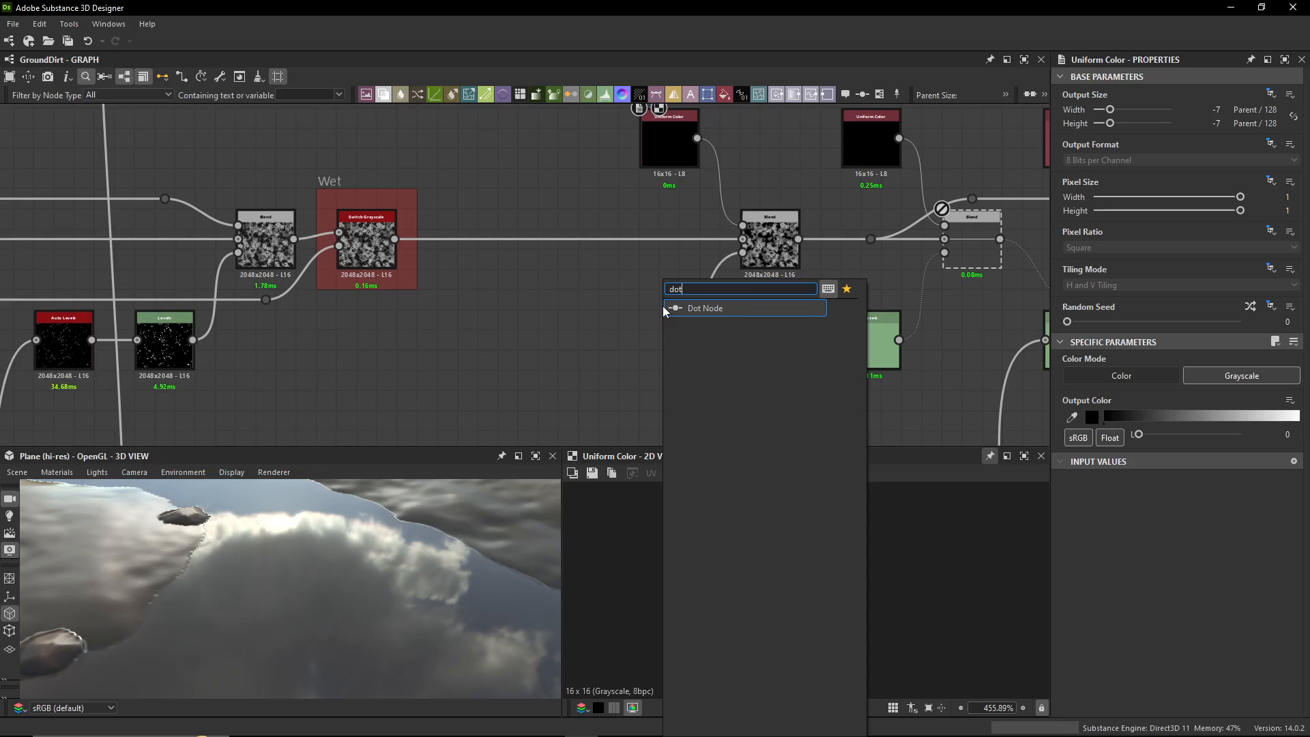
pyautogui.press('Return')
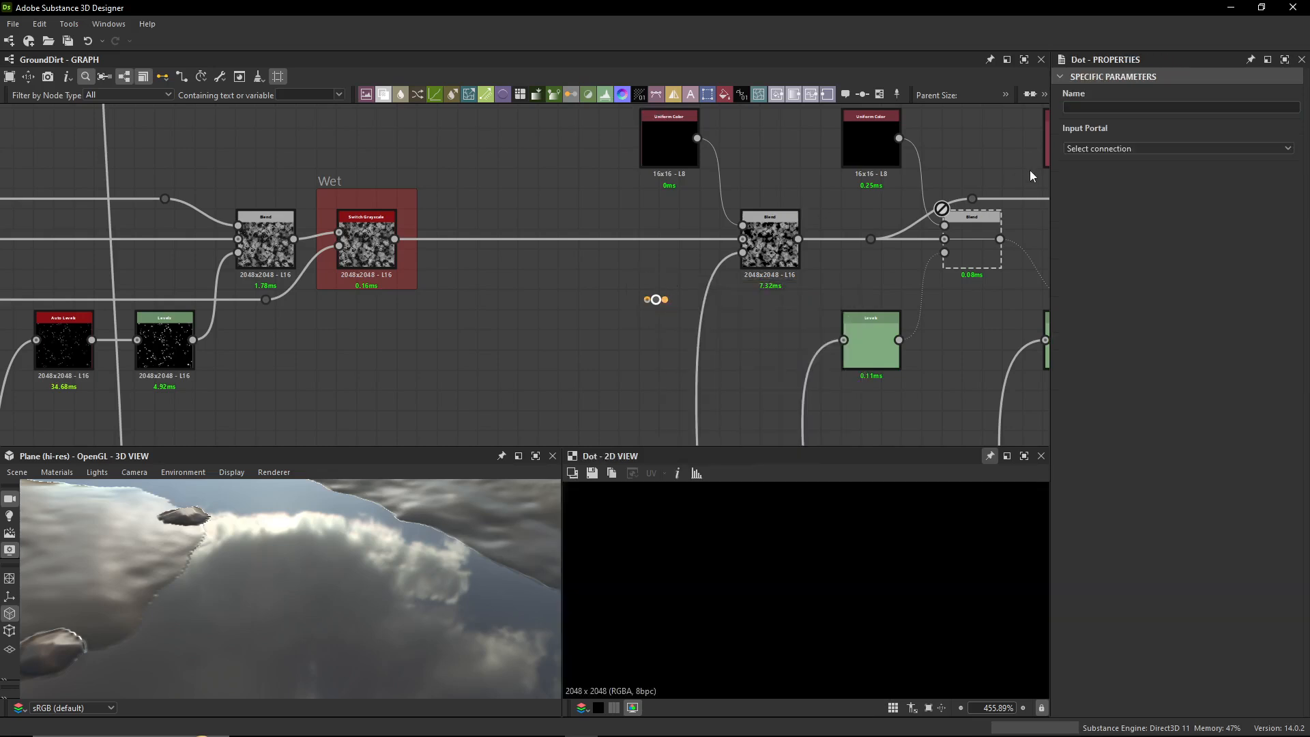
# - Set the new Dot's Input Portal to Water_Level_Mask and connect it to the Blend's Opacity in place of the long wire
pyautogui.click(1078, 147)
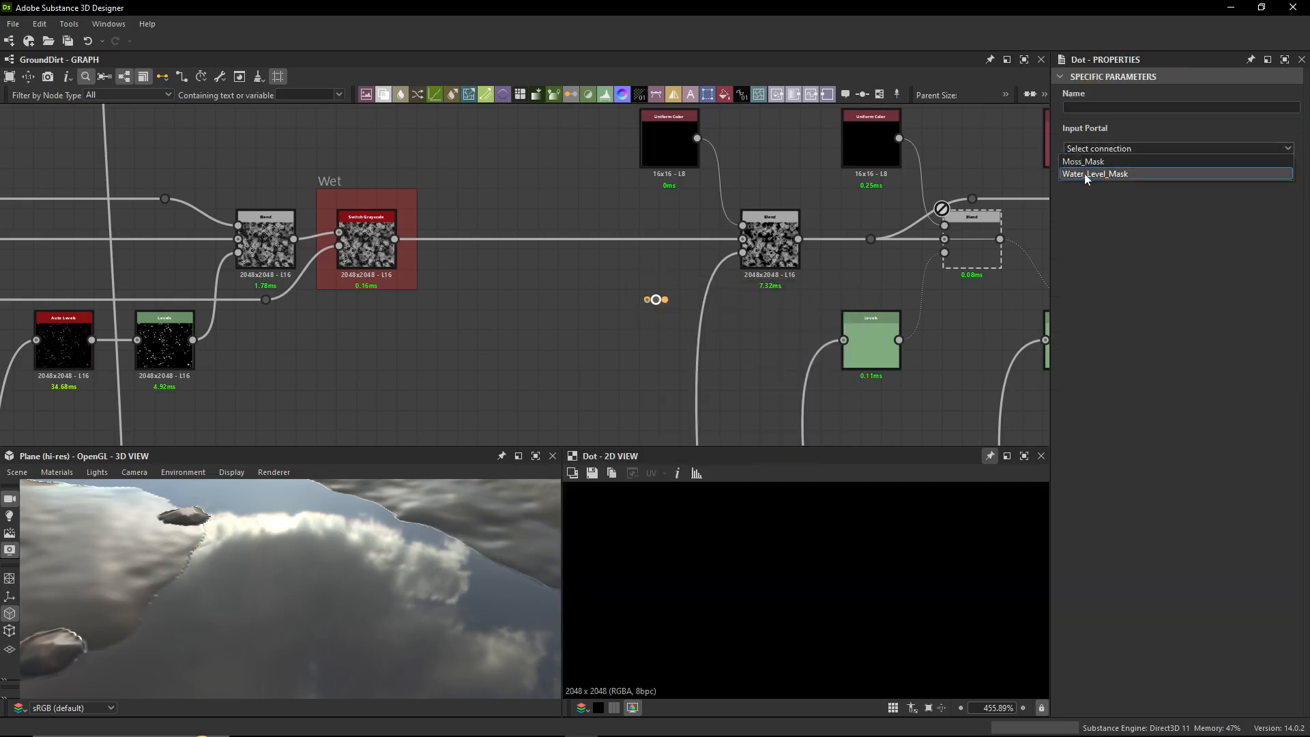
pyautogui.click(1093, 174)
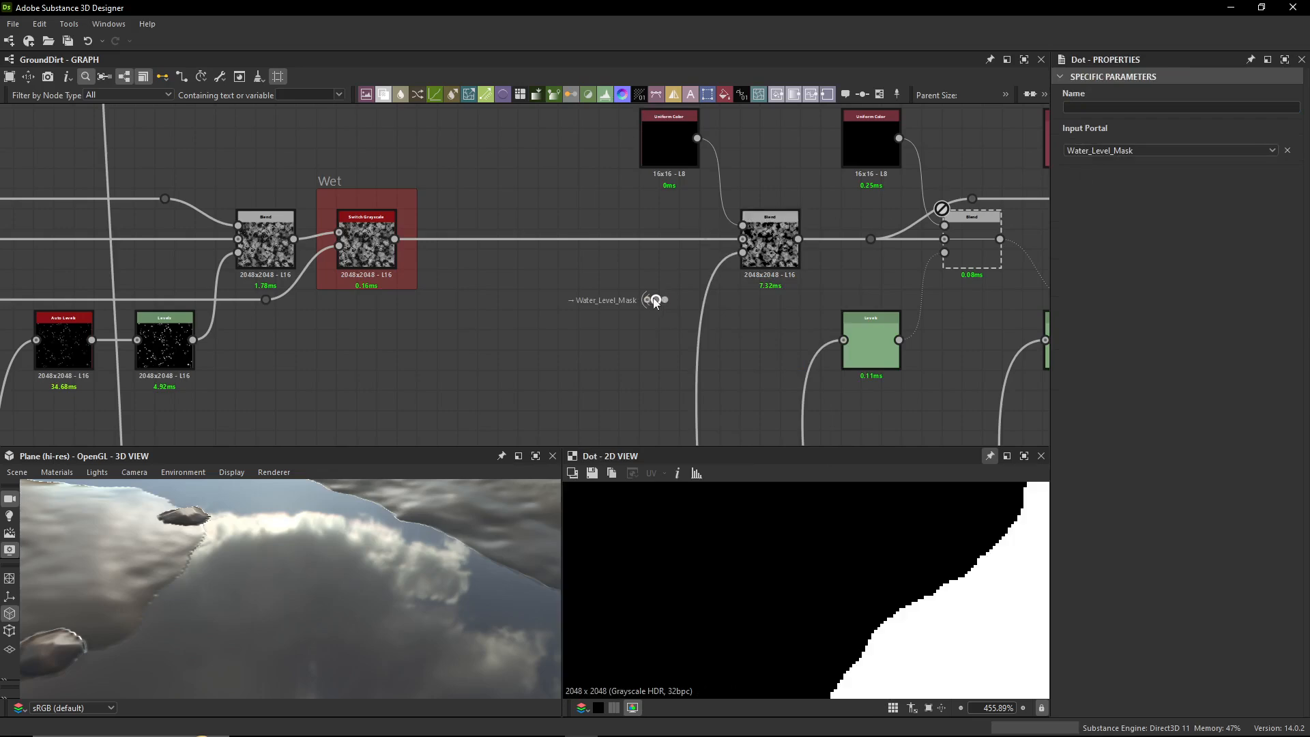
pyautogui.moveTo(655, 303); pyautogui.dragTo(669, 343)
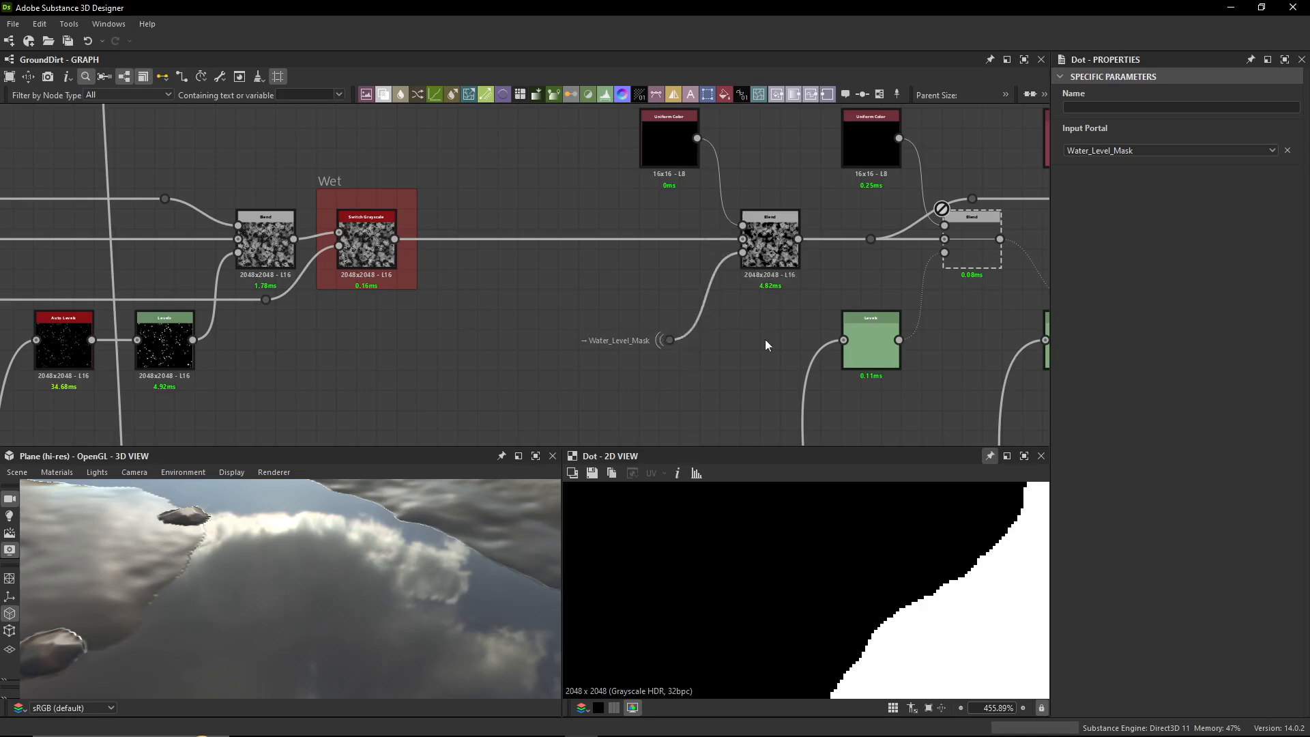
# - Preview the Blend now masked by the Water_Level_Mask portal
pyautogui.scroll(-5, 764, 339)
pyautogui.moveTo(737, 298); pyautogui.dragTo(654, 445, button='middle')
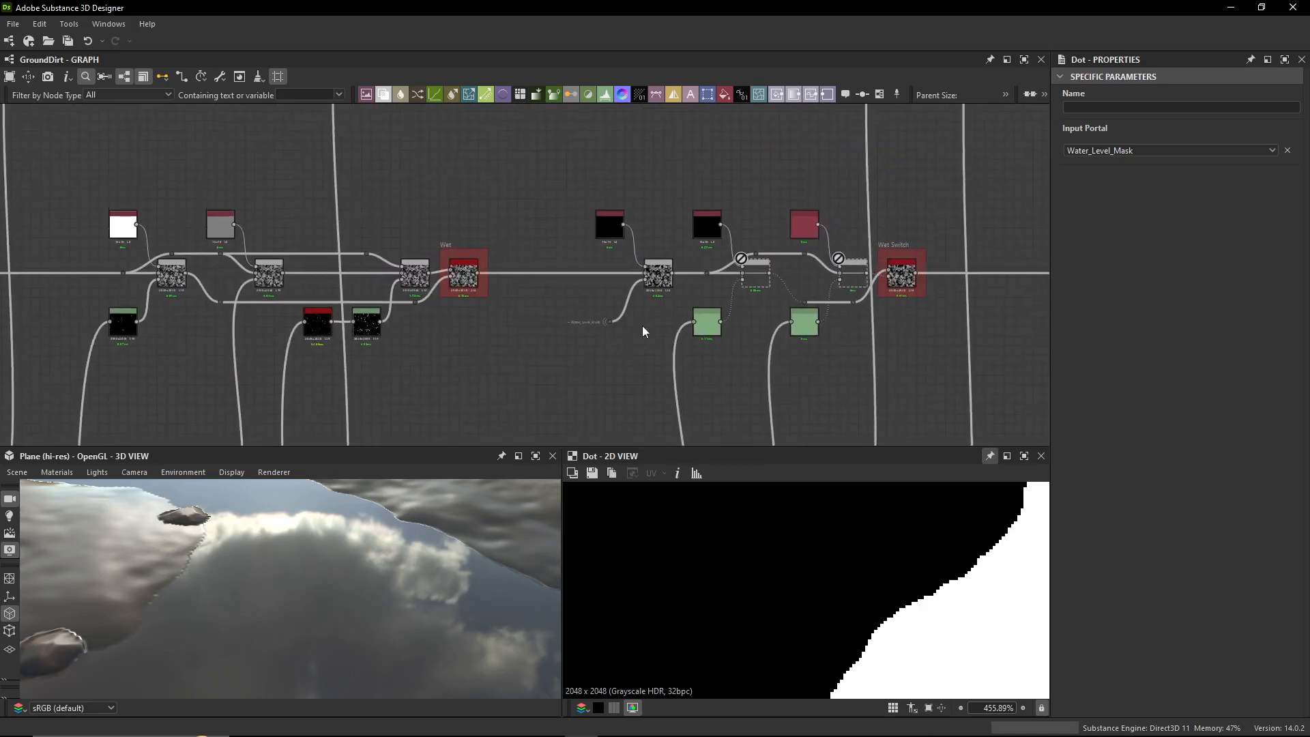
pyautogui.scroll(3, 662, 280)
pyautogui.doubleClick(658, 276)
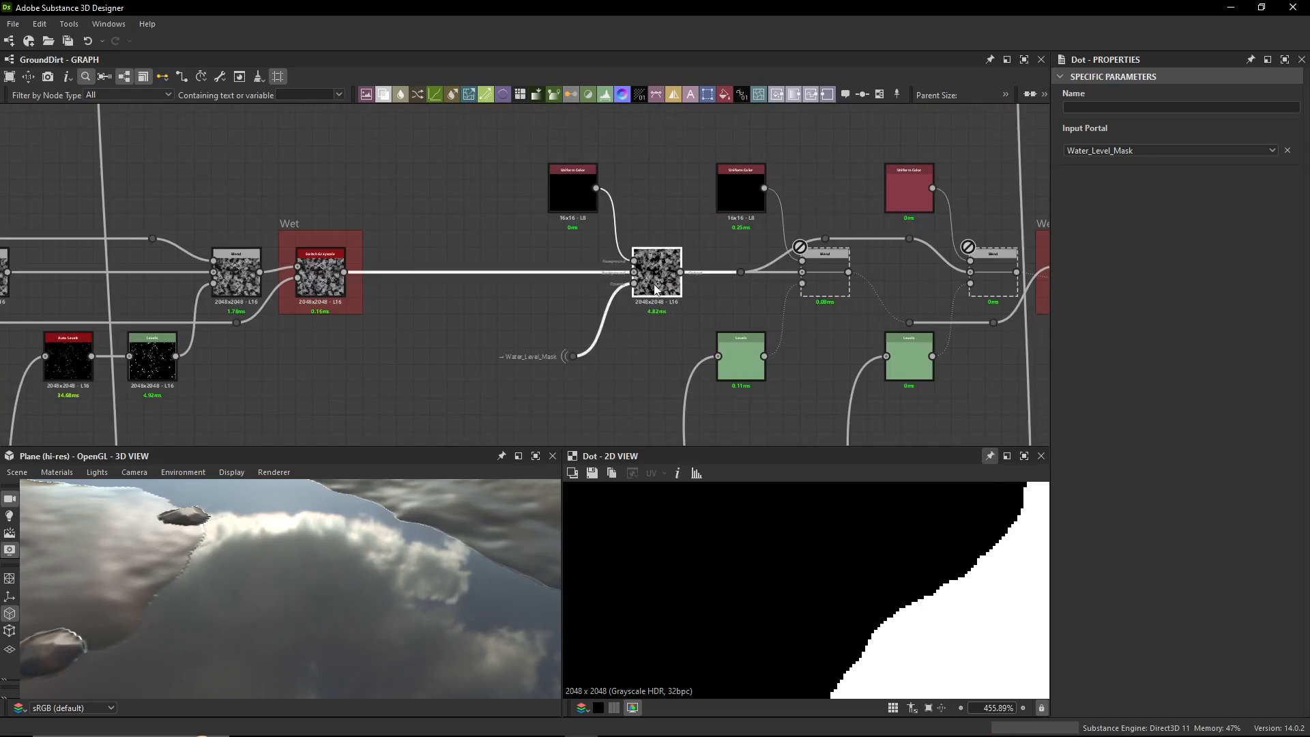
# - Enable and preview the second Blend after the Wet switch, the one masked by a Levels node
pyautogui.scroll(-3, 853, 567)
pyautogui.moveTo(695, 295); pyautogui.dragTo(628, 273, button='middle')
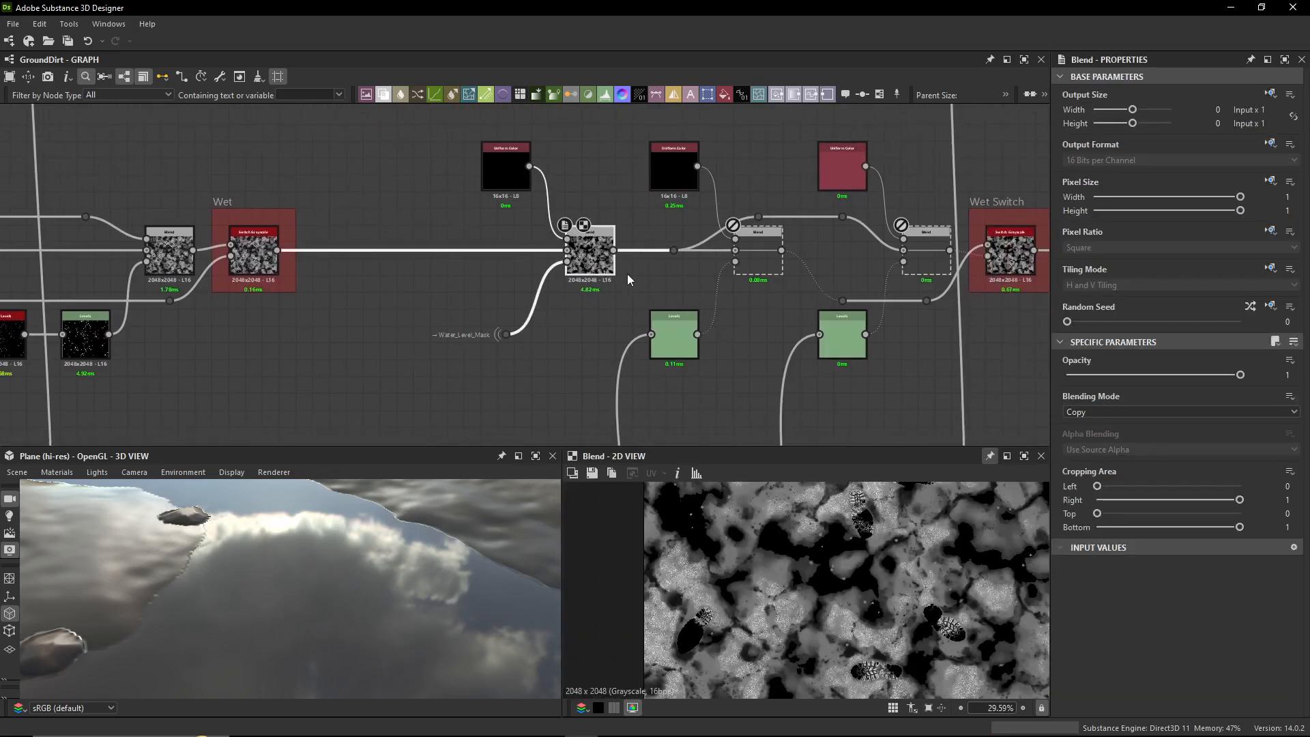
pyautogui.doubleClick(766, 257)
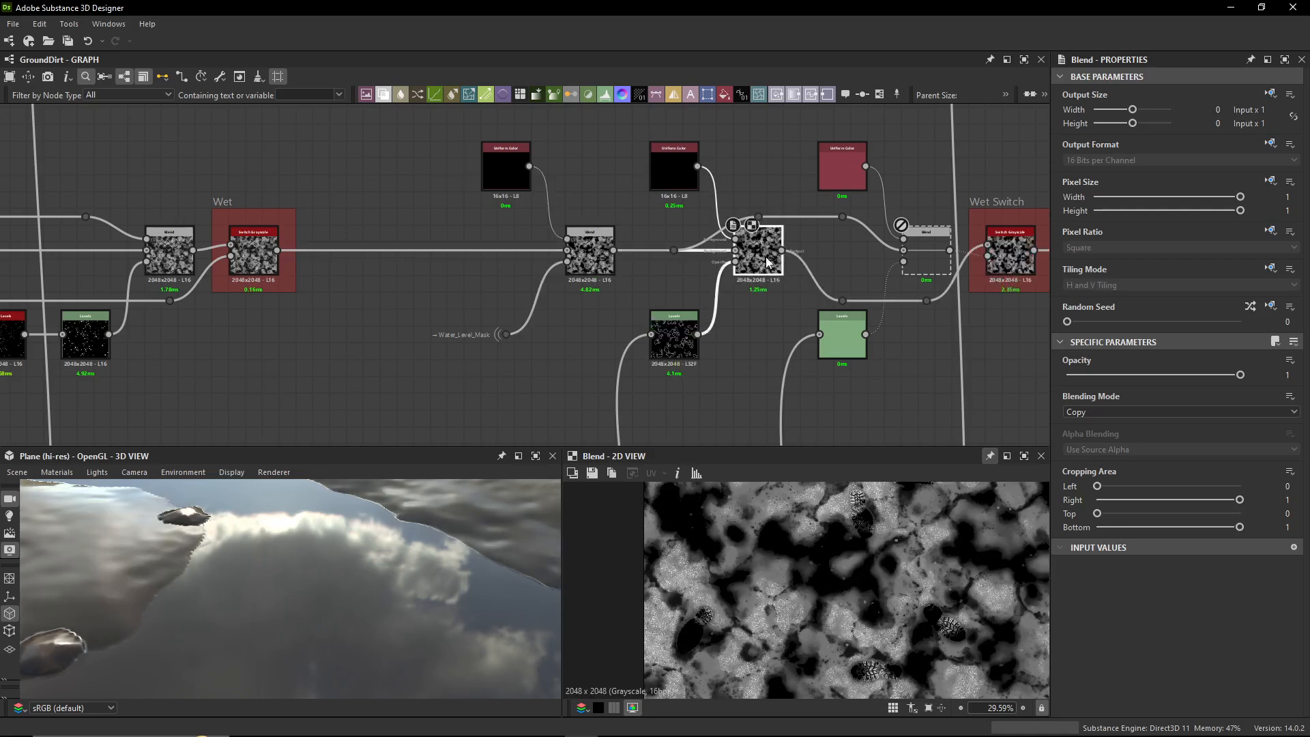
# - Toggle the second Blend after the Wet switch off and on to compare its effect on the roughness
pyautogui.hotkey('shift', 'd')
pyautogui.hotkey('shift', 'd')
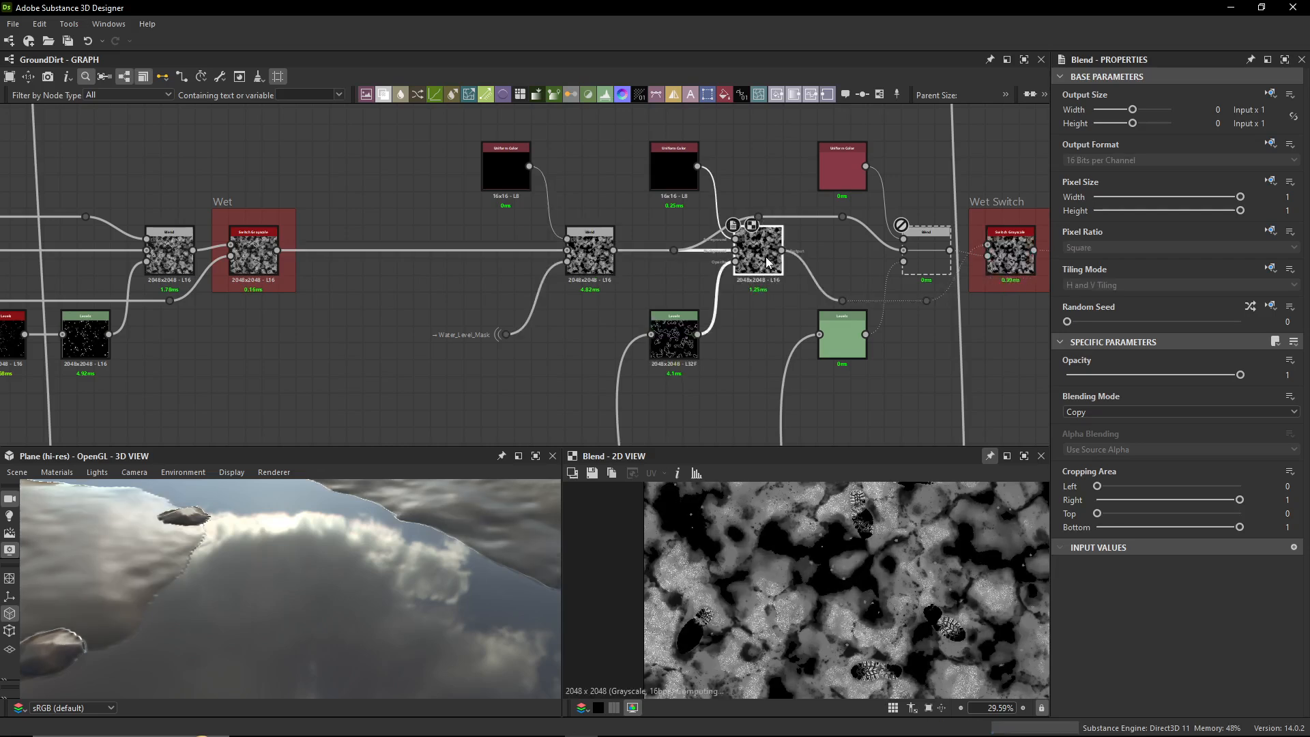
pyautogui.hotkey('shift', 'd')
pyautogui.hotkey('shift', 'd')
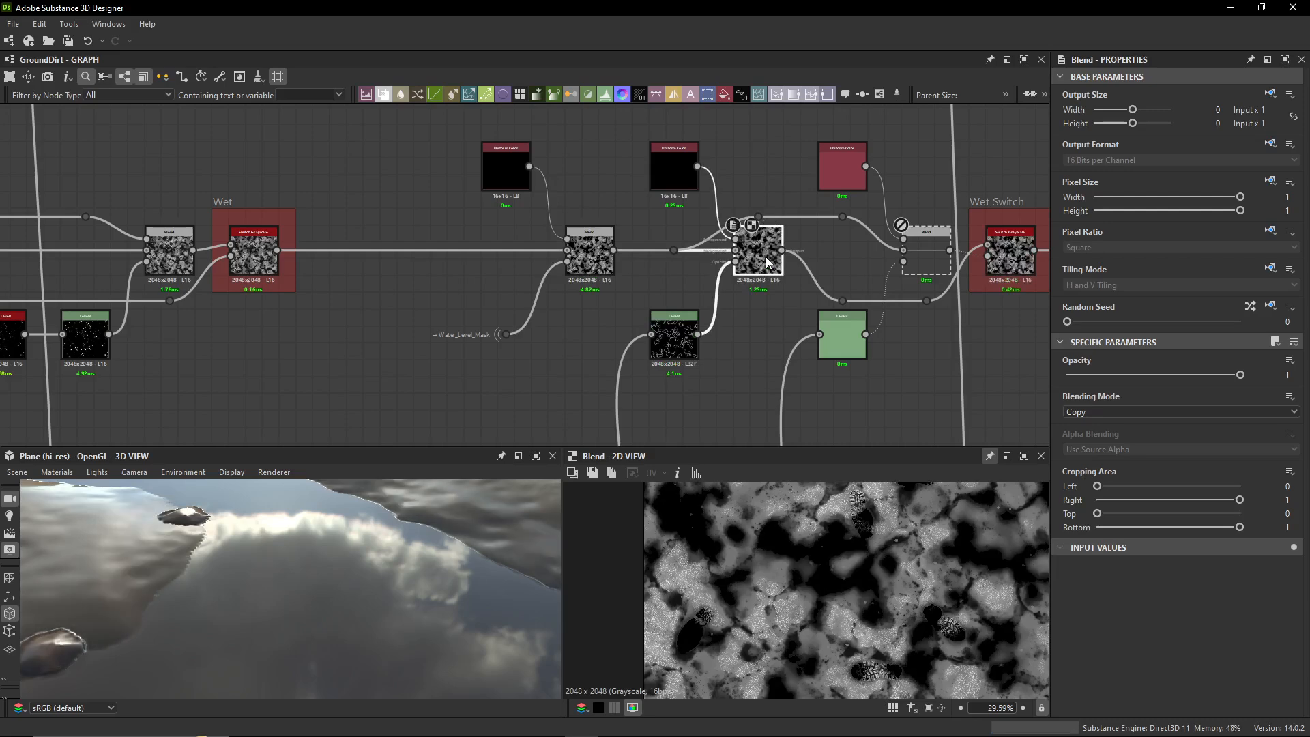
# - Preview the second Blend's Levels mask and the Subtract Blend feeding it, tracing that Blend's input to the Water_Level_Mask portal
pyautogui.doubleClick(674, 338)
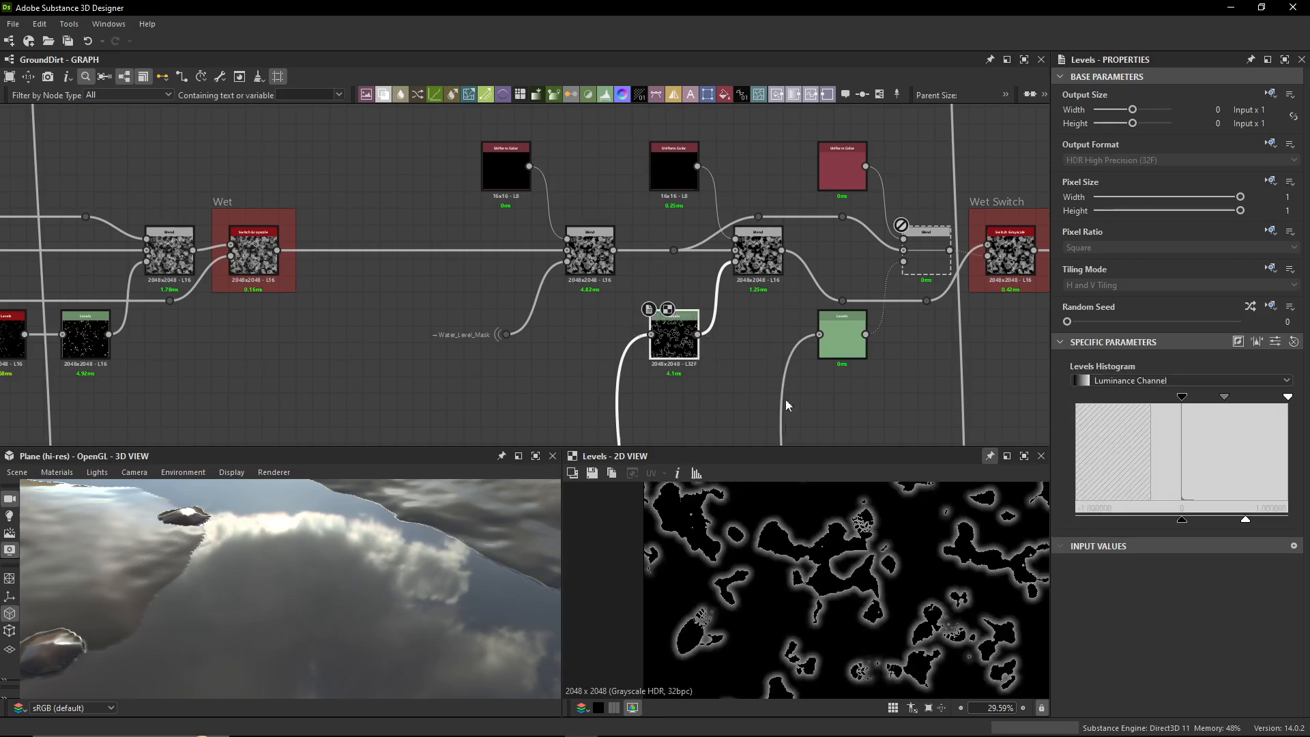
pyautogui.scroll(-5, 720, 353)
pyautogui.scroll(5, 717, 340)
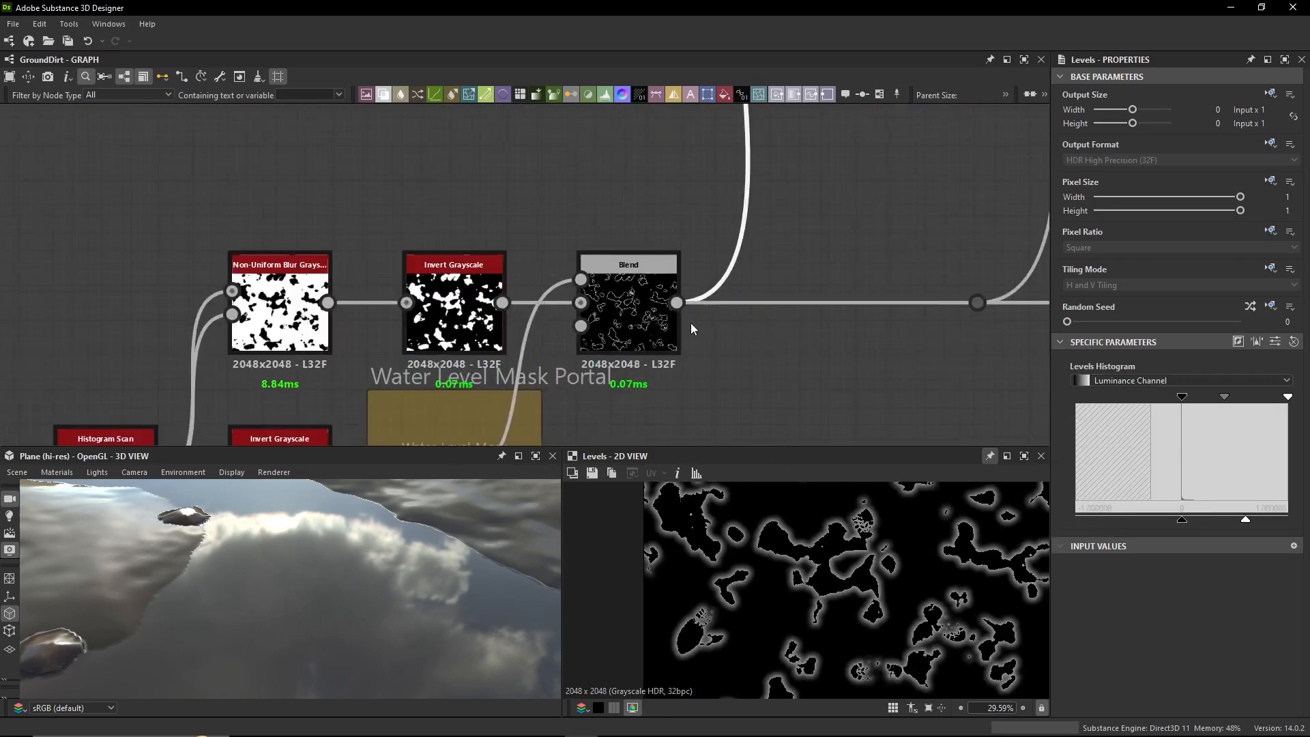
pyautogui.doubleClick(648, 328)
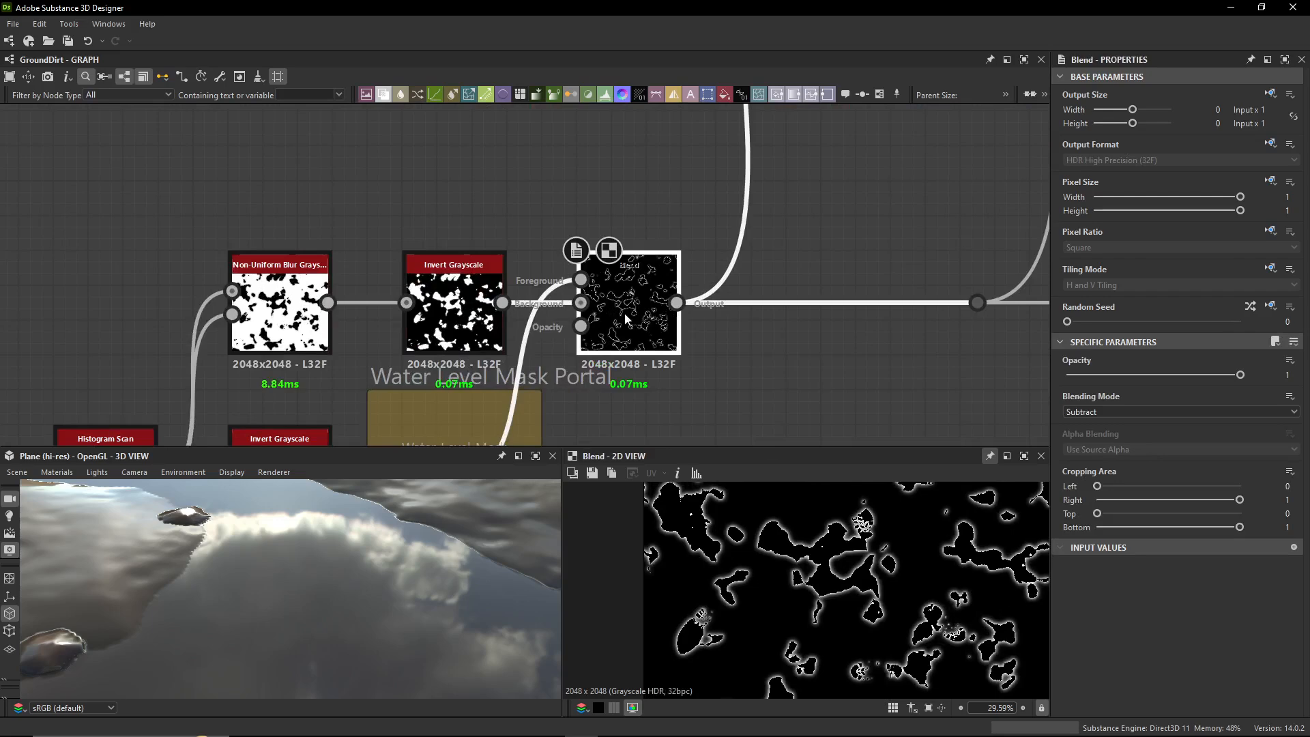
pyautogui.scroll(-2, 638, 315)
pyautogui.moveTo(639, 316); pyautogui.dragTo(692, 227, button='middle')
pyautogui.scroll(3, 576, 339)
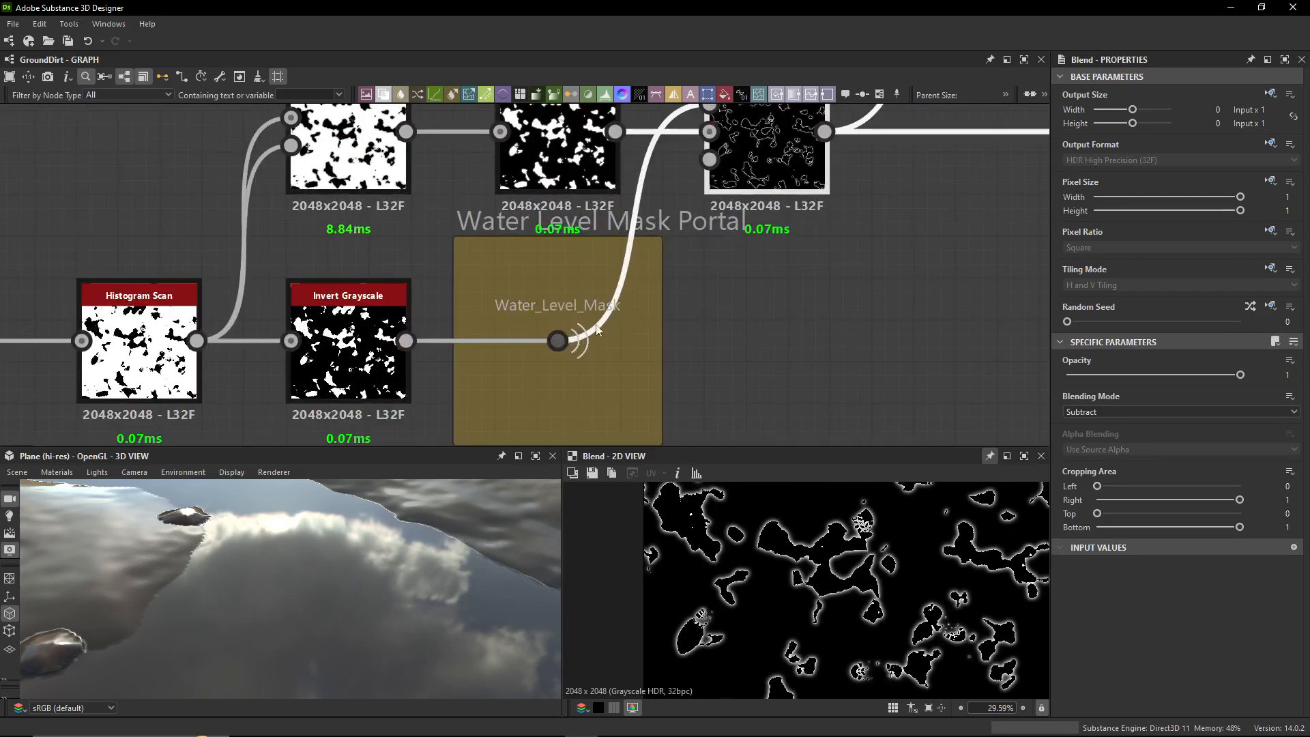
# - Show the second Blend's Levels parameters as sliders and examine the mask's soft edge up close
pyautogui.moveTo(766, 267); pyautogui.dragTo(674, 389, button='middle')
pyautogui.scroll(-3, 697, 277)
pyautogui.moveTo(703, 272); pyautogui.dragTo(676, 386, button='middle')
pyautogui.moveTo(713, 140); pyautogui.dragTo(690, 327, button='middle')
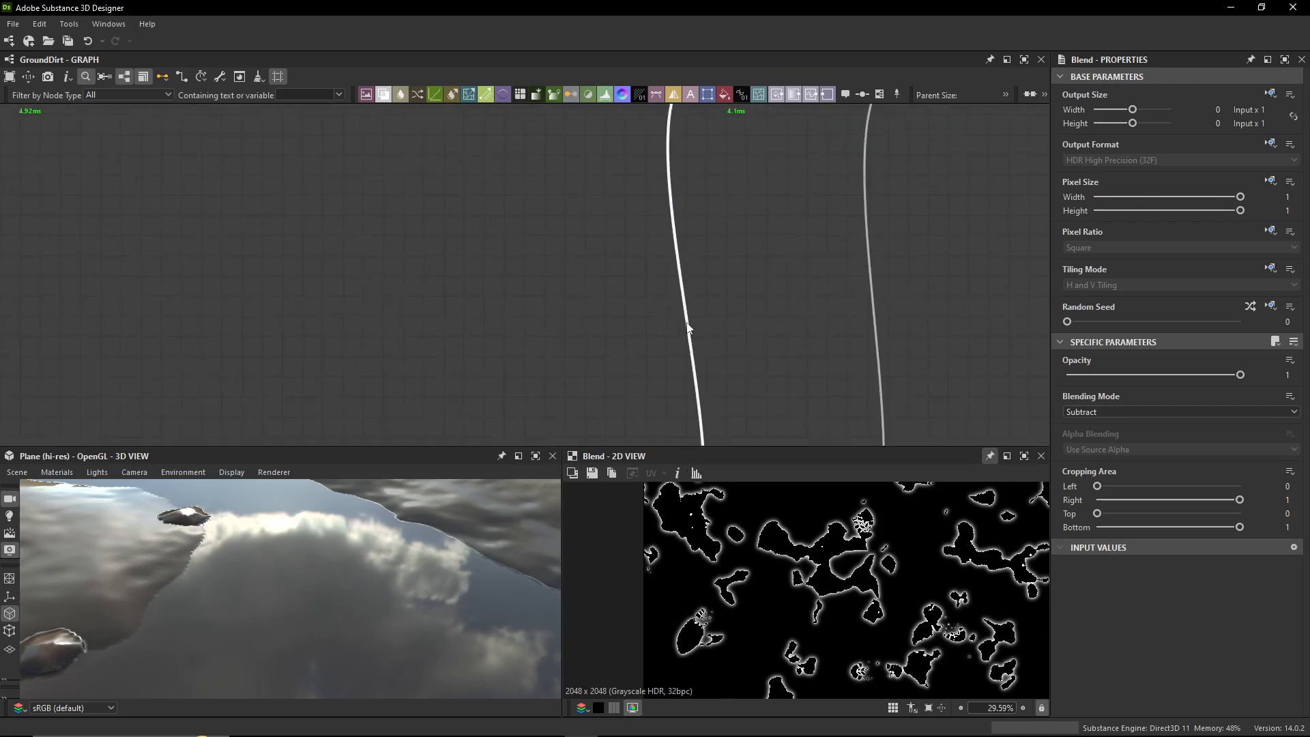
pyautogui.moveTo(687, 118); pyautogui.dragTo(692, 282, button='middle')
pyautogui.scroll(-1, 692, 281)
pyautogui.scroll(4, 691, 265)
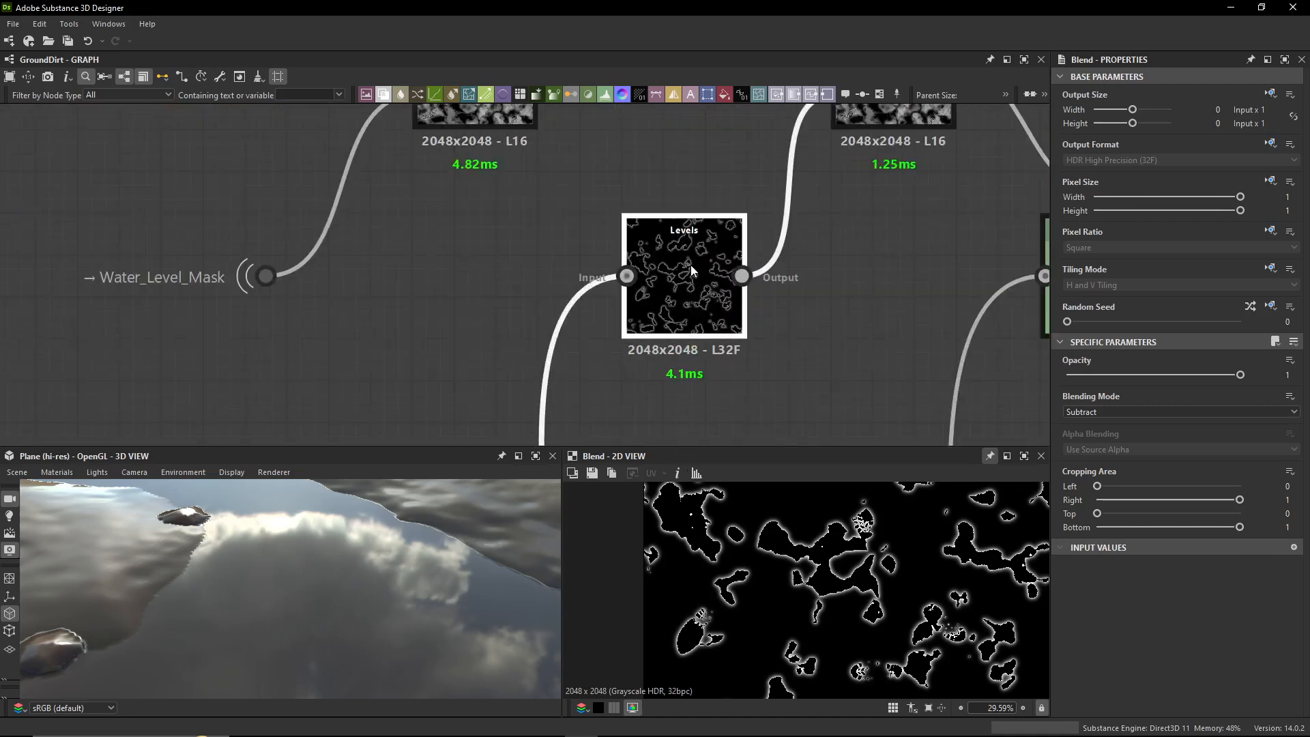
pyautogui.click(691, 264)
pyautogui.click(1276, 341)
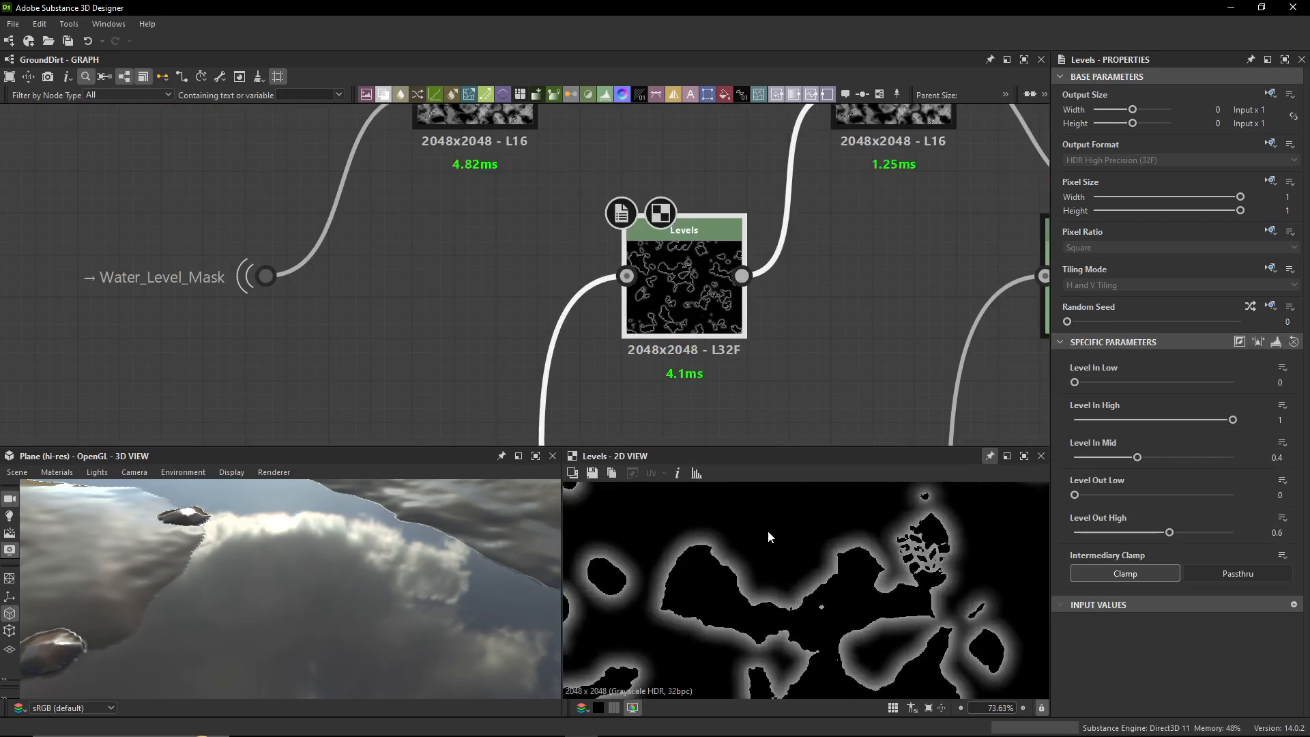
pyautogui.scroll(10, 657, 563)
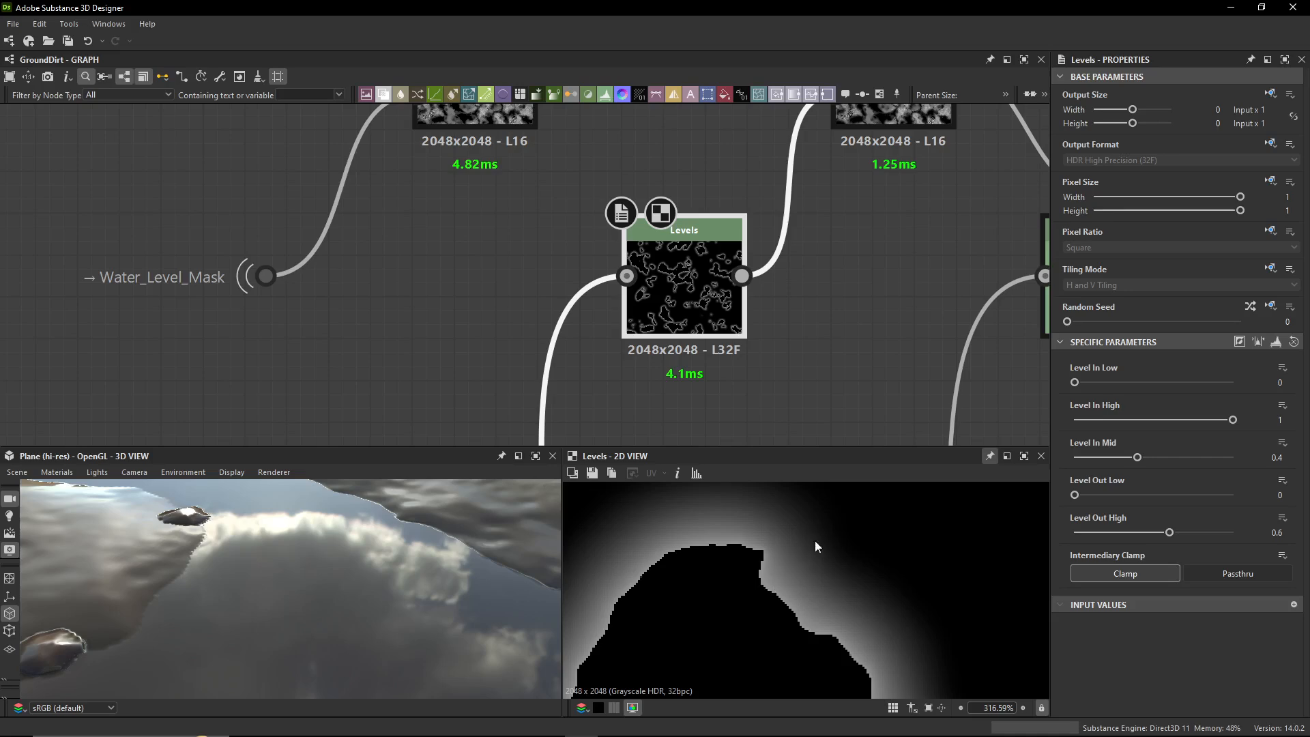
# - Preview the black Uniform Color nodes feeding the first and second Blends and compare their settings
pyautogui.moveTo(774, 296); pyautogui.dragTo(720, 370, button='middle')
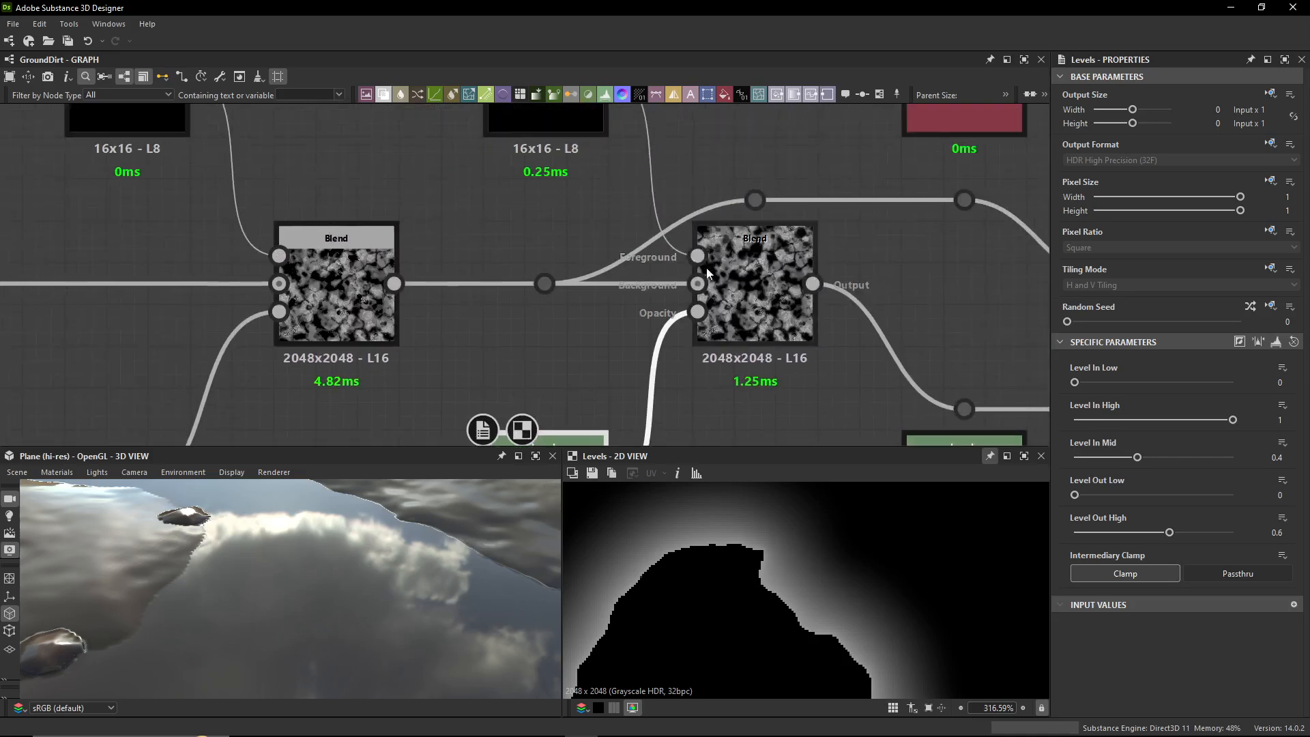
pyautogui.moveTo(707, 268); pyautogui.dragTo(725, 409, button='middle')
pyautogui.doubleClick(525, 206)
pyautogui.doubleClick(152, 238)
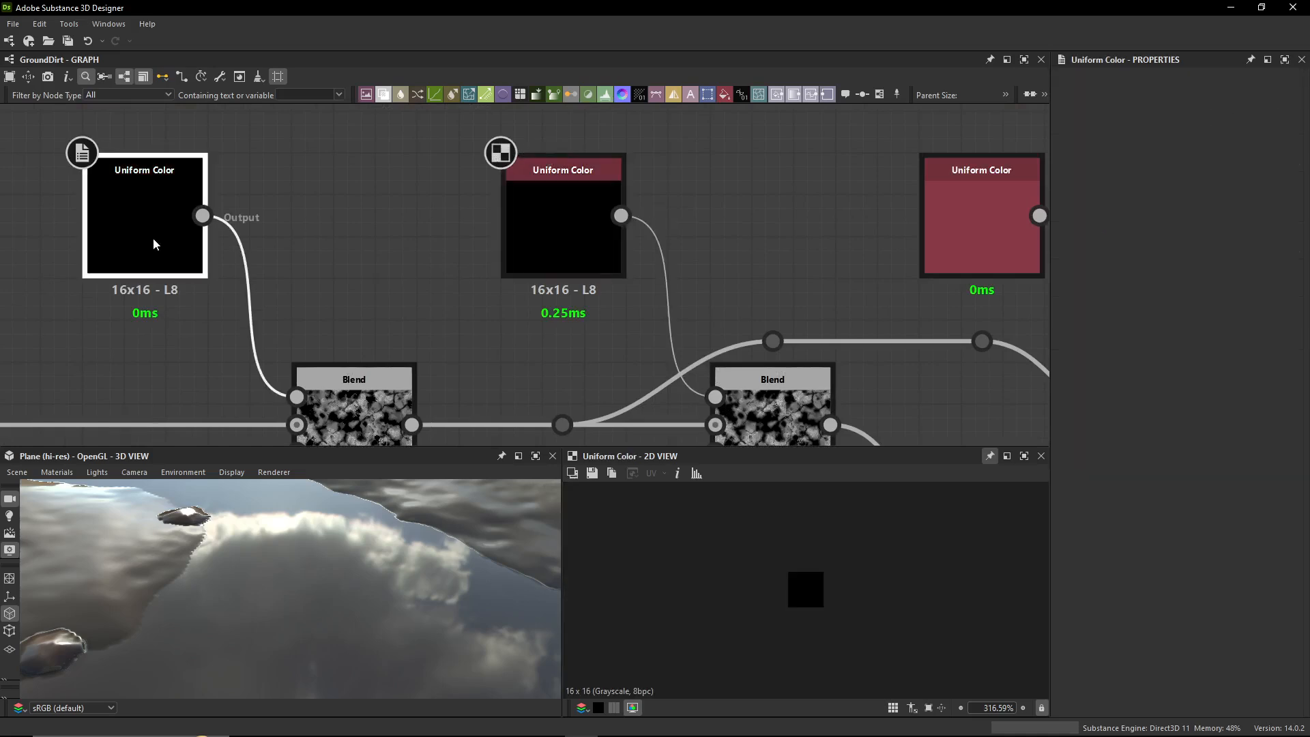
pyautogui.doubleClick(516, 232)
pyautogui.click(188, 244)
pyautogui.click(506, 248)
pyautogui.moveTo(624, 340); pyautogui.dragTo(583, 256, button='middle')
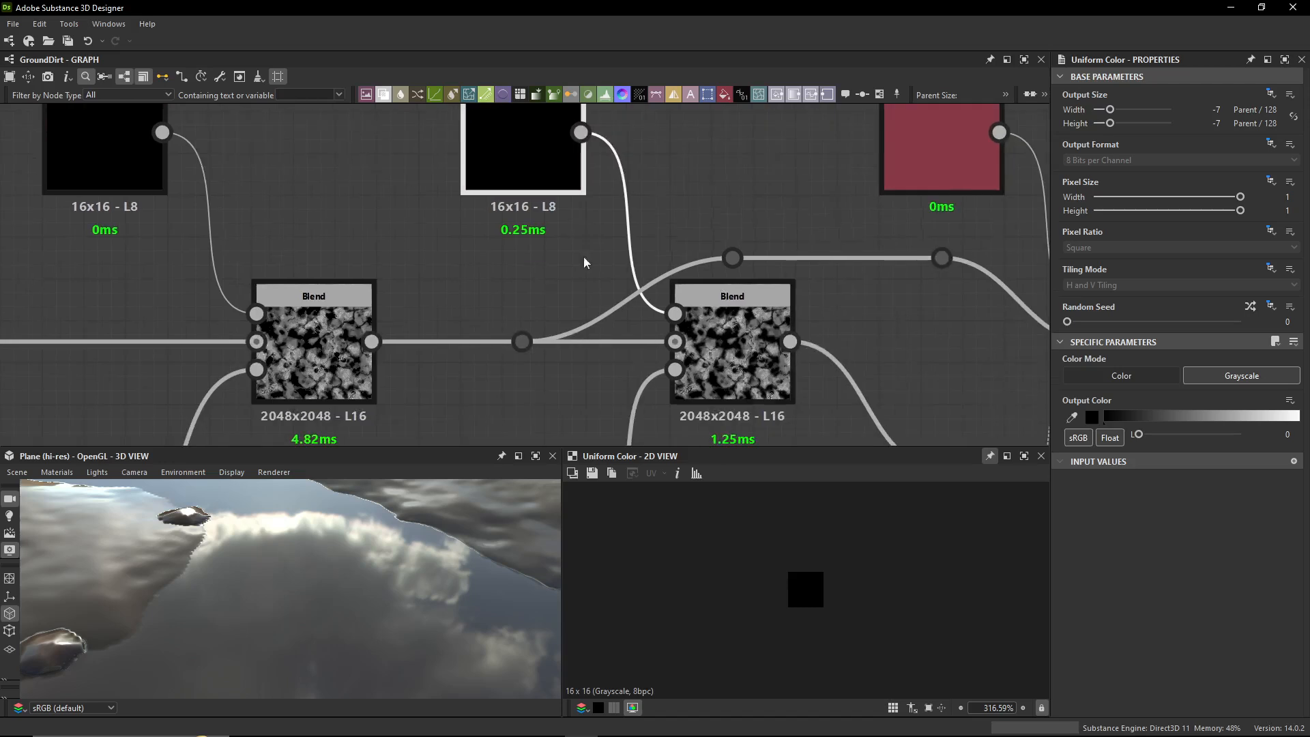
# - Preview the second Blend up close, and recheck the Uniform Color foregrounds of both Blends
pyautogui.doubleClick(752, 363)
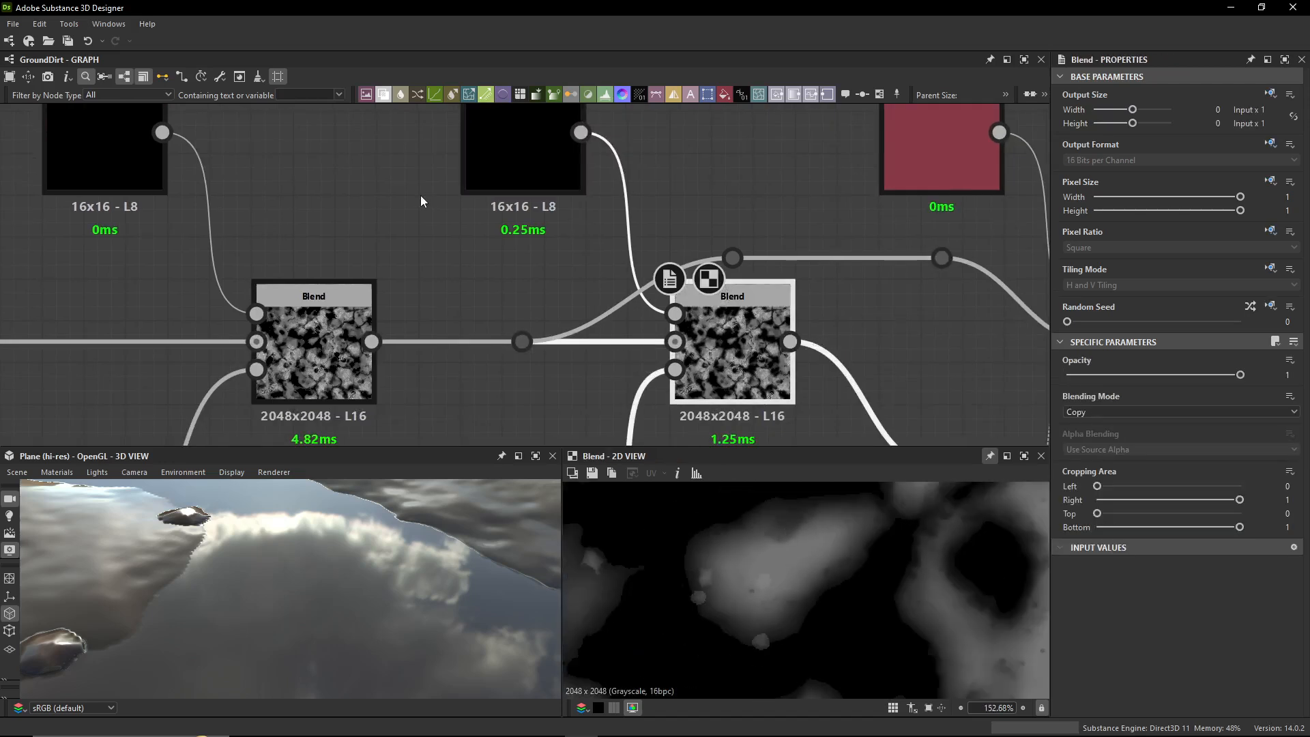
pyautogui.moveTo(398, 128); pyautogui.dragTo(404, 200, button='middle')
pyautogui.moveTo(403, 199); pyautogui.dragTo(542, 235)
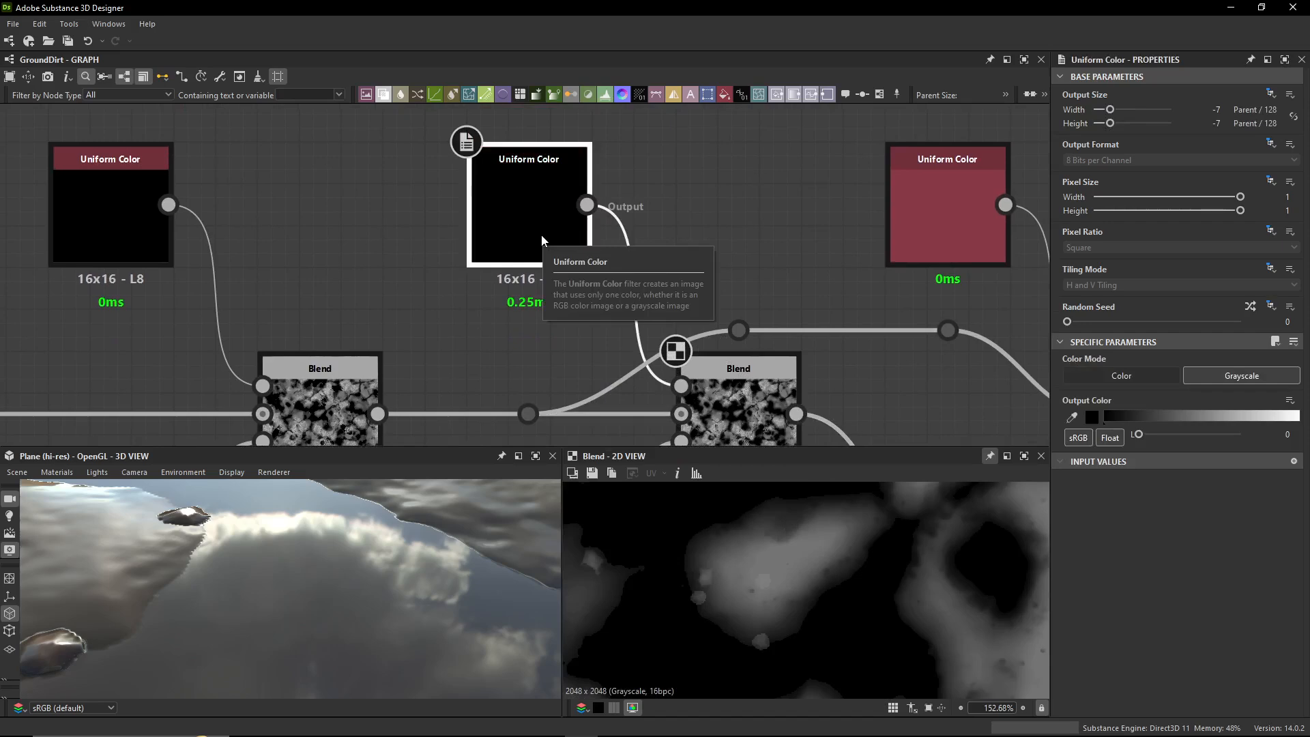
pyautogui.doubleClick(138, 230)
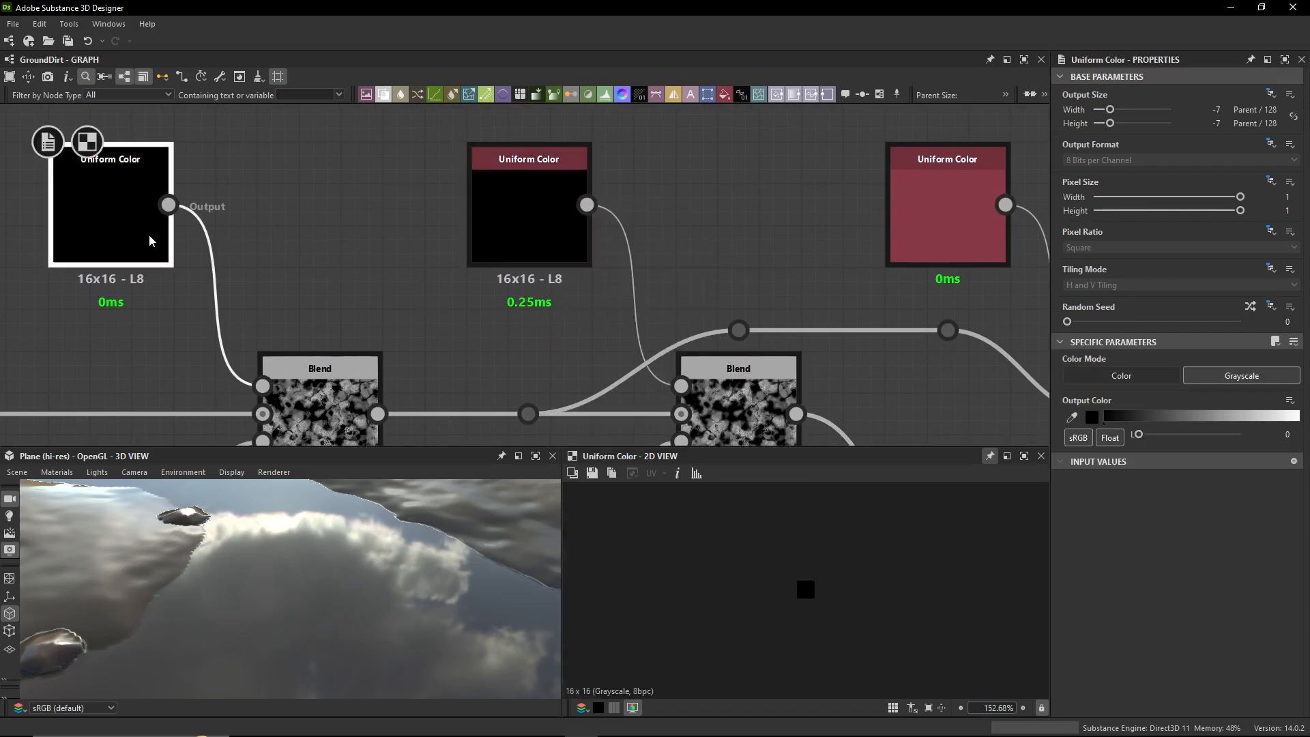
pyautogui.doubleClick(532, 247)
pyautogui.moveTo(611, 240); pyautogui.dragTo(582, 127, button='middle')
# - Preview the second Blend and toggle it off and on repeatedly to compare the water-edge roughness up close
pyautogui.doubleClick(734, 323)
pyautogui.hotkey('shift', 'd')
pyautogui.hotkey('shift', 'd')
pyautogui.hotkey('shift', 'd')
pyautogui.hotkey('shift', 'd')
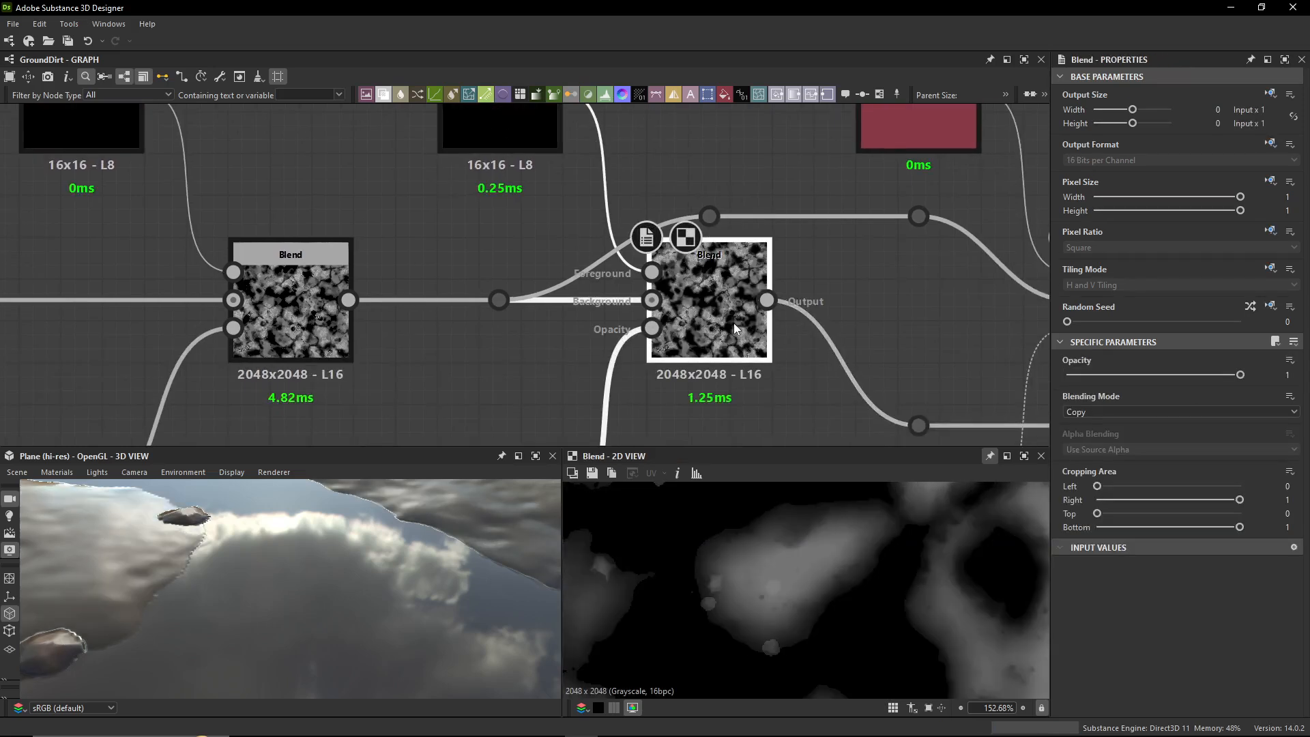
pyautogui.hotkey('shift', 'd')
pyautogui.hotkey('shift', 'd')
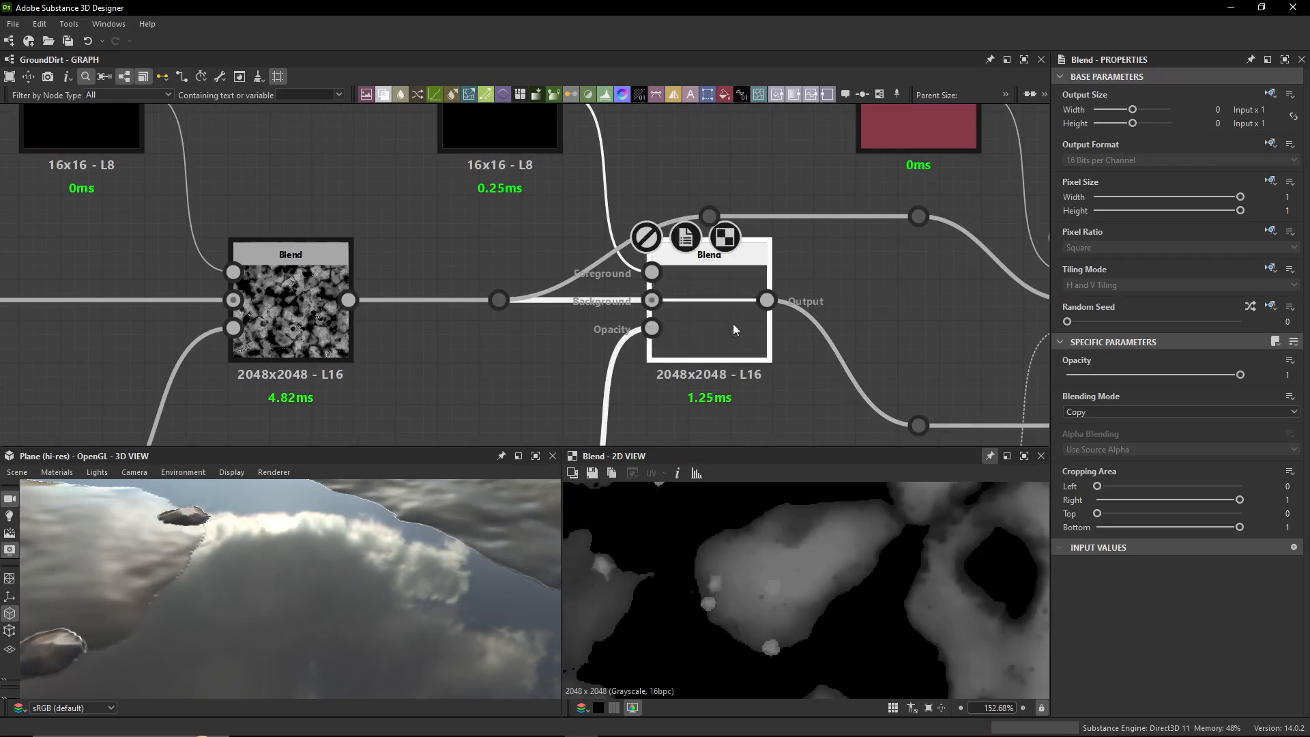
# - Preview the second Blend's Levels mask and Uniform Color, followed by the first Blend that supplies its background
pyautogui.moveTo(733, 323); pyautogui.dragTo(718, 293, button='middle')
pyautogui.scroll(-5, 719, 294)
pyautogui.doubleClick(617, 355)
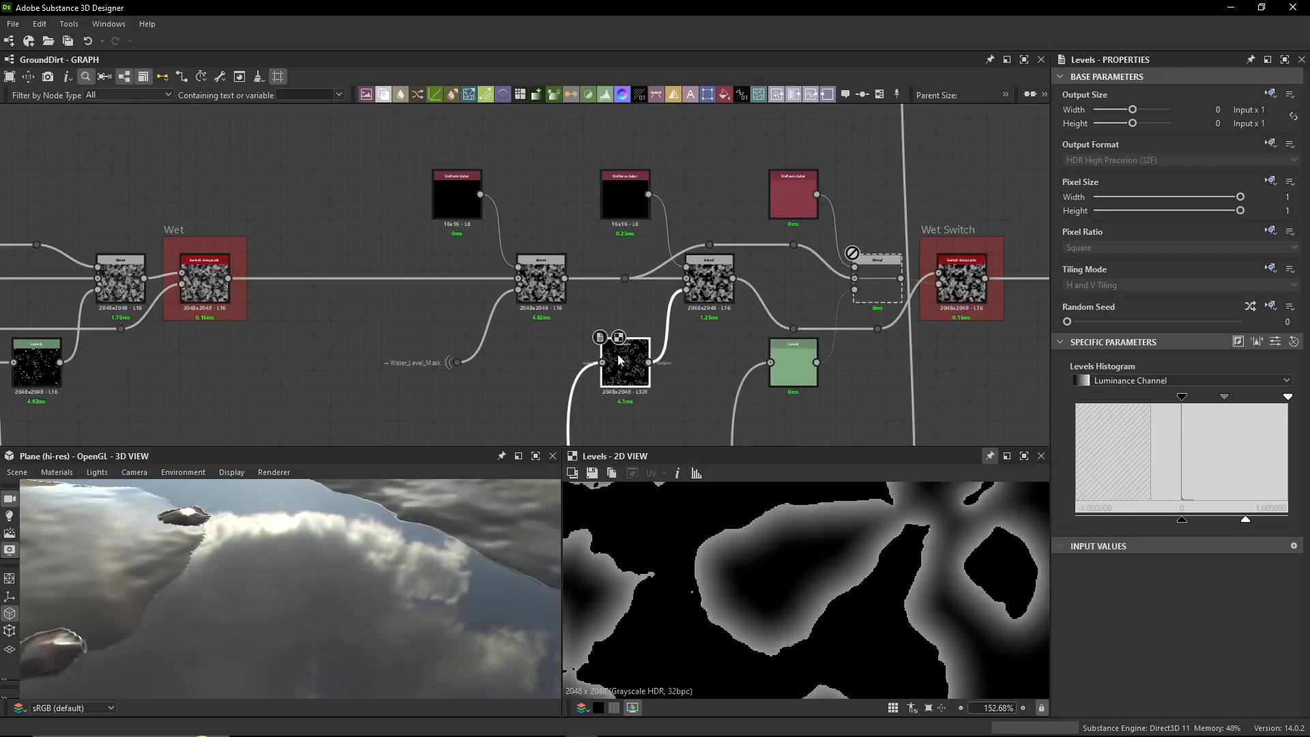
pyautogui.scroll(4, 632, 207)
pyautogui.doubleClick(624, 185)
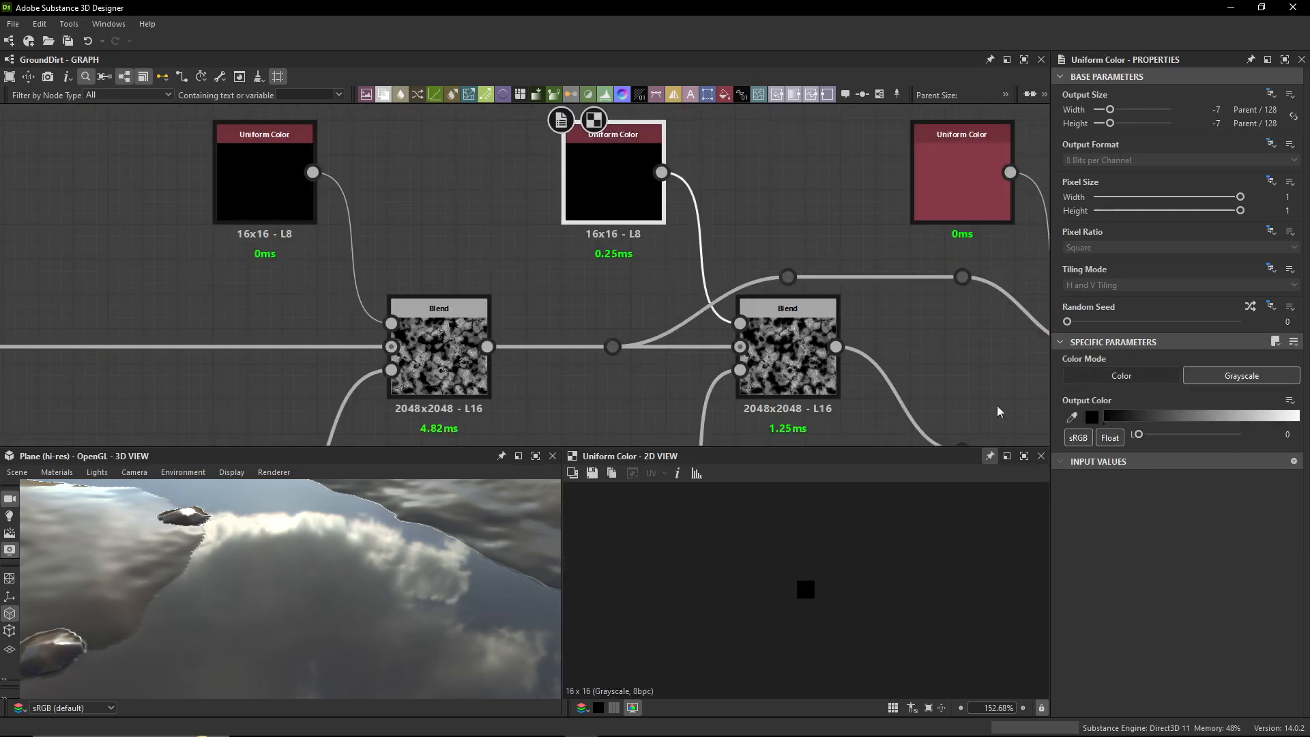
pyautogui.doubleClick(483, 379)
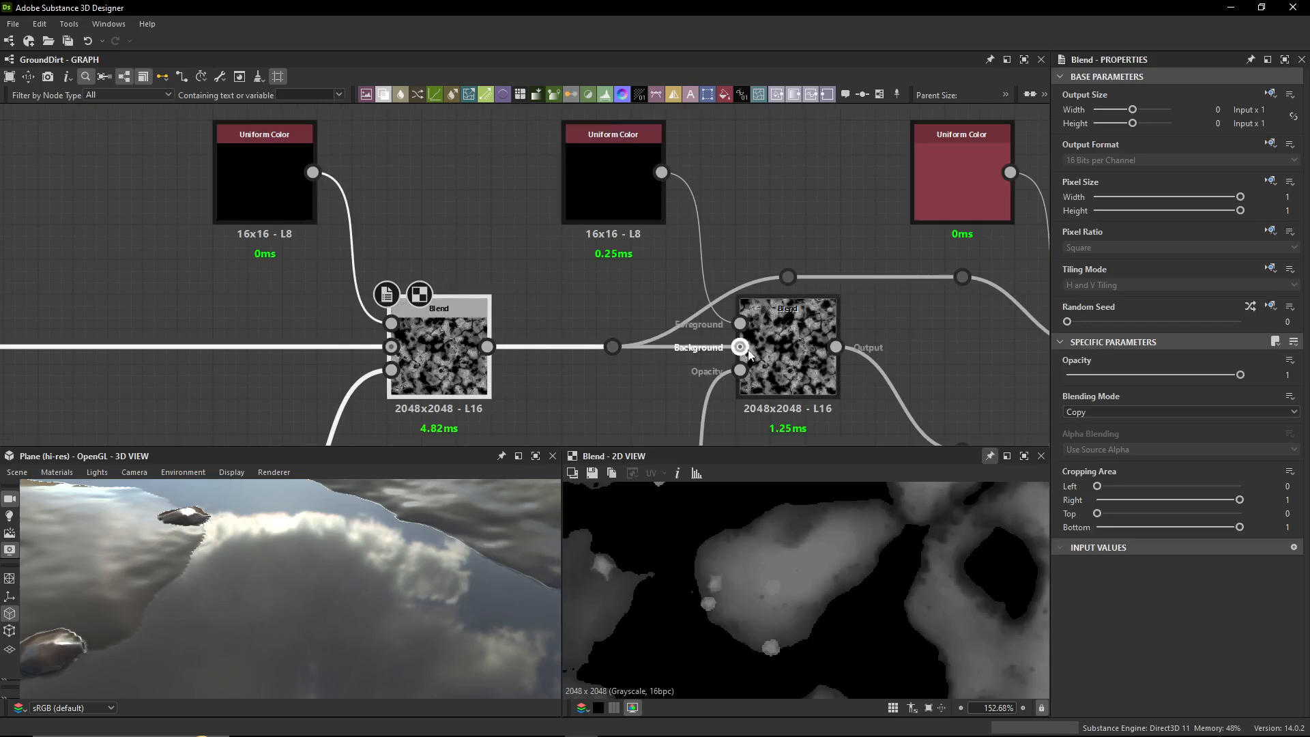
# - Trace the second Blend's output through the Dot nodes to the Wet Switch's Input 1 and preview the switch
pyautogui.moveTo(751, 354); pyautogui.dragTo(363, 280, button='middle')
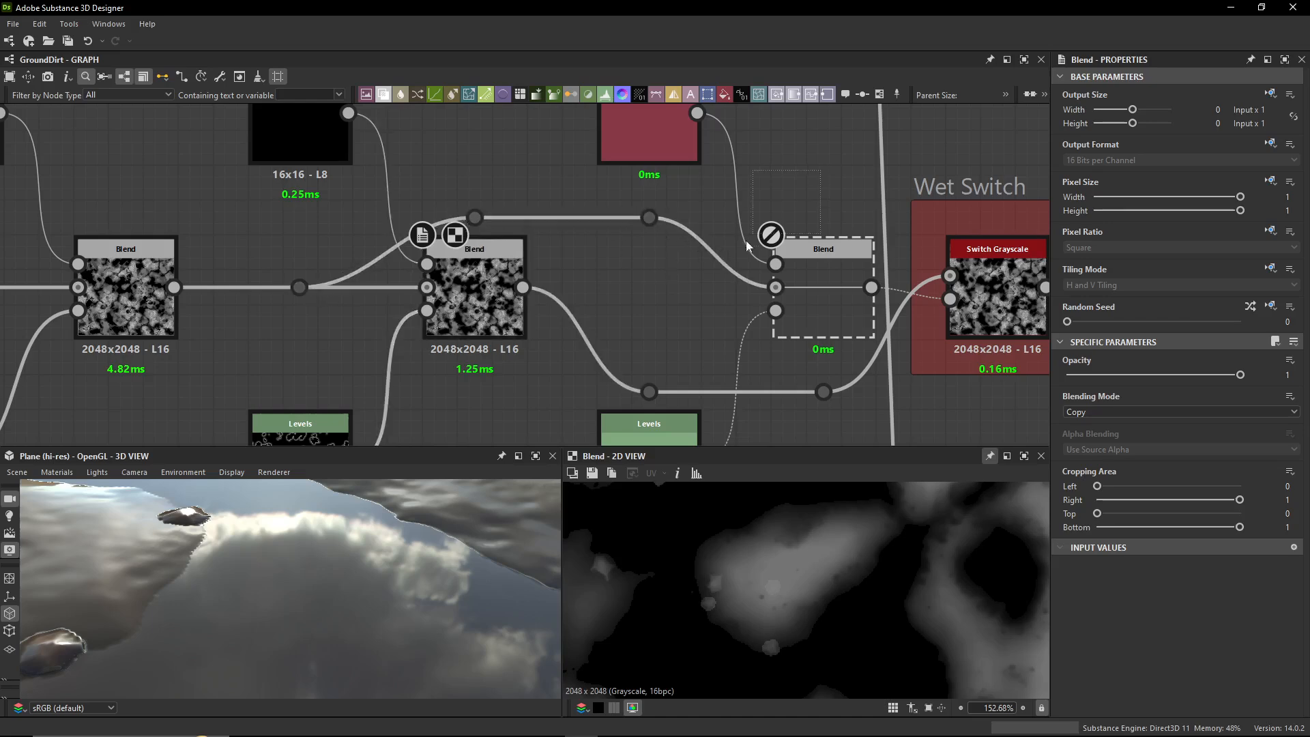
pyautogui.click(649, 392)
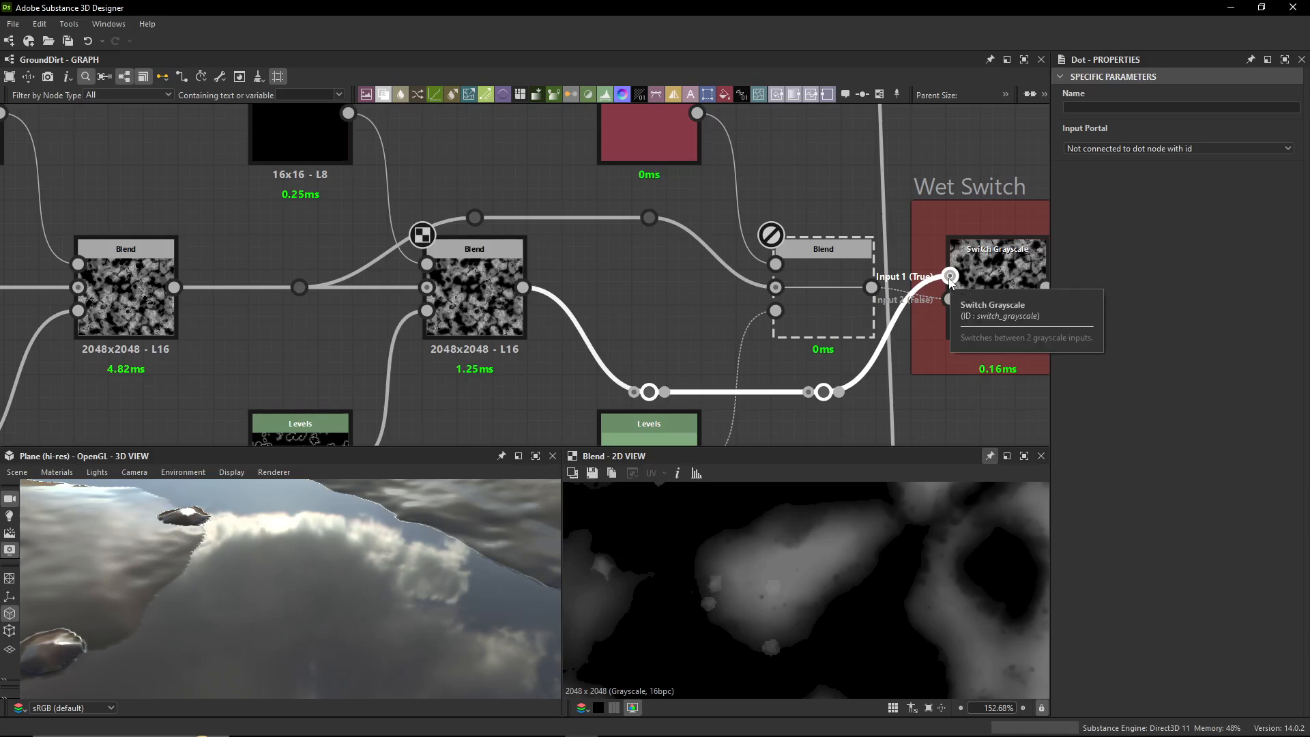
pyautogui.moveTo(994, 273); pyautogui.dragTo(792, 293, button='middle')
pyautogui.doubleClick(793, 293)
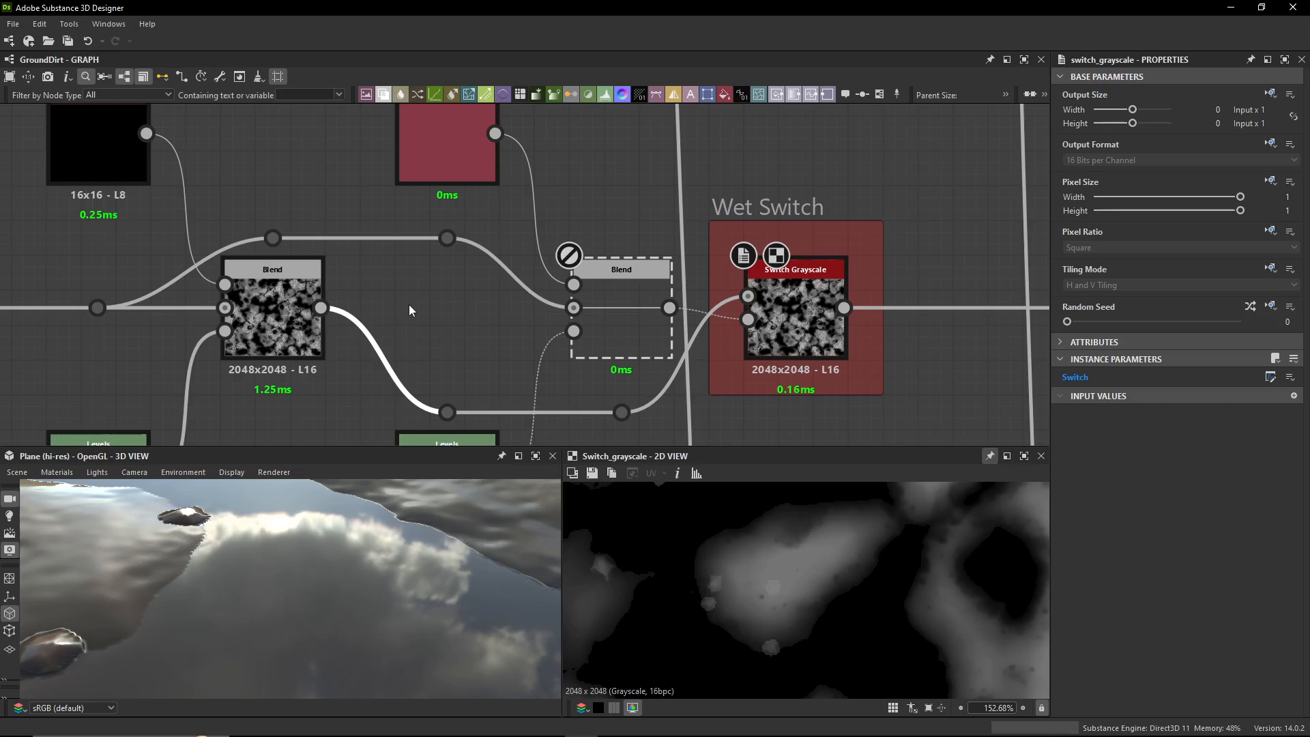
# - Trace the Dot after the first Blend to the disabled third Blend, and enable and preview that Blend
pyautogui.moveTo(731, 281); pyautogui.dragTo(873, 290, button='middle')
pyautogui.scroll(-2, 614, 290)
pyautogui.moveTo(612, 289); pyautogui.dragTo(555, 214, button='middle')
pyautogui.click(539, 235)
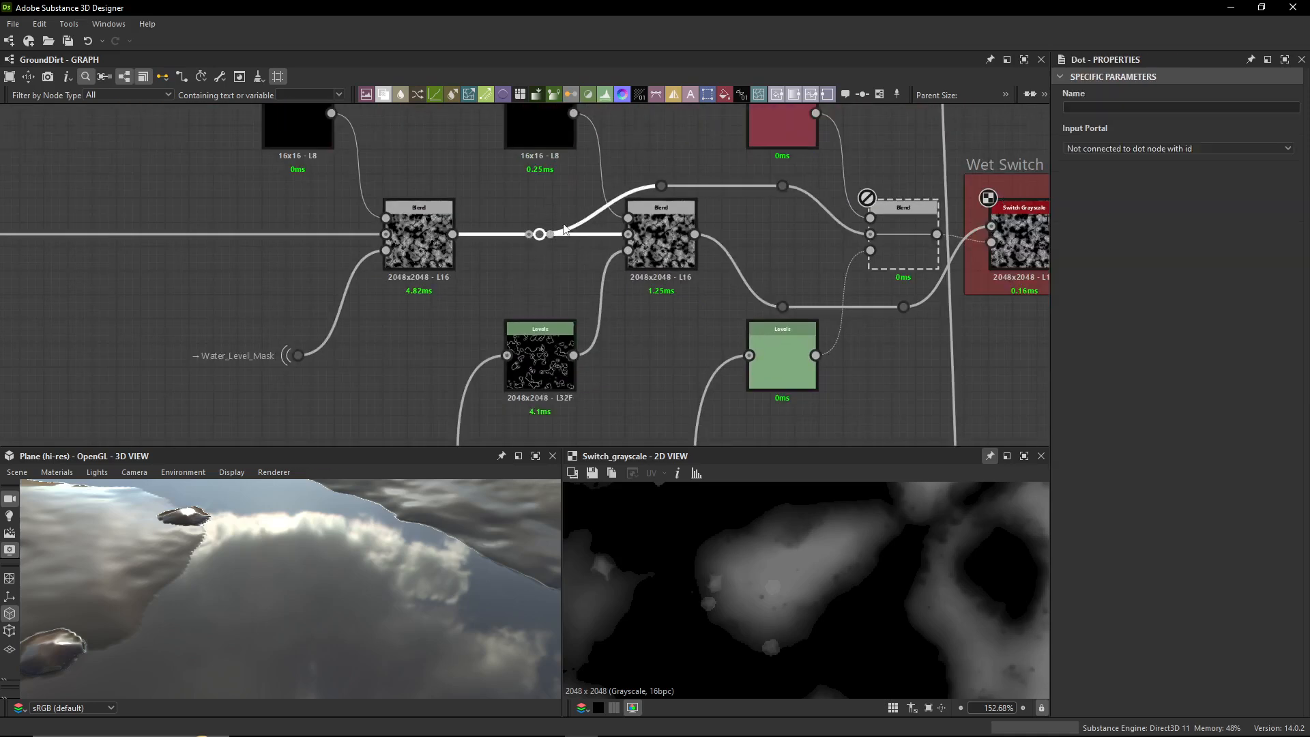
pyautogui.click(905, 221)
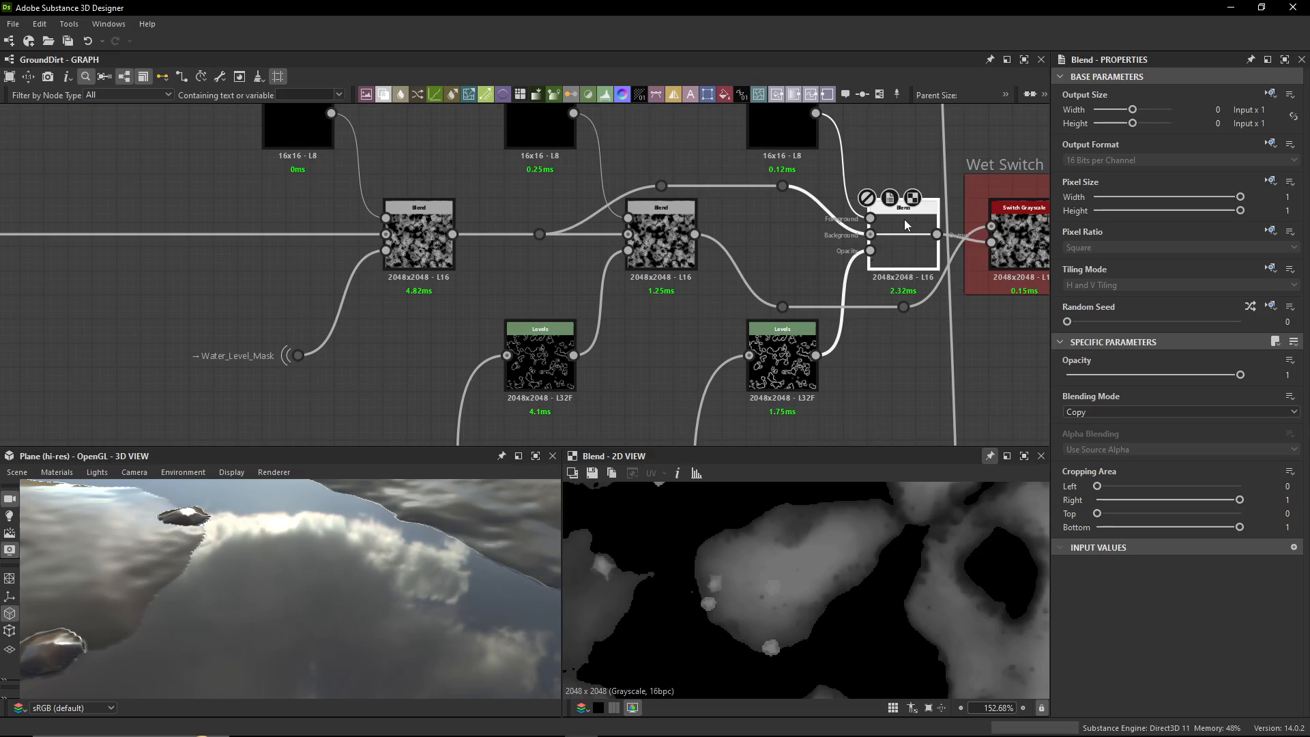
pyautogui.moveTo(905, 221); pyautogui.dragTo(835, 225, button='middle')
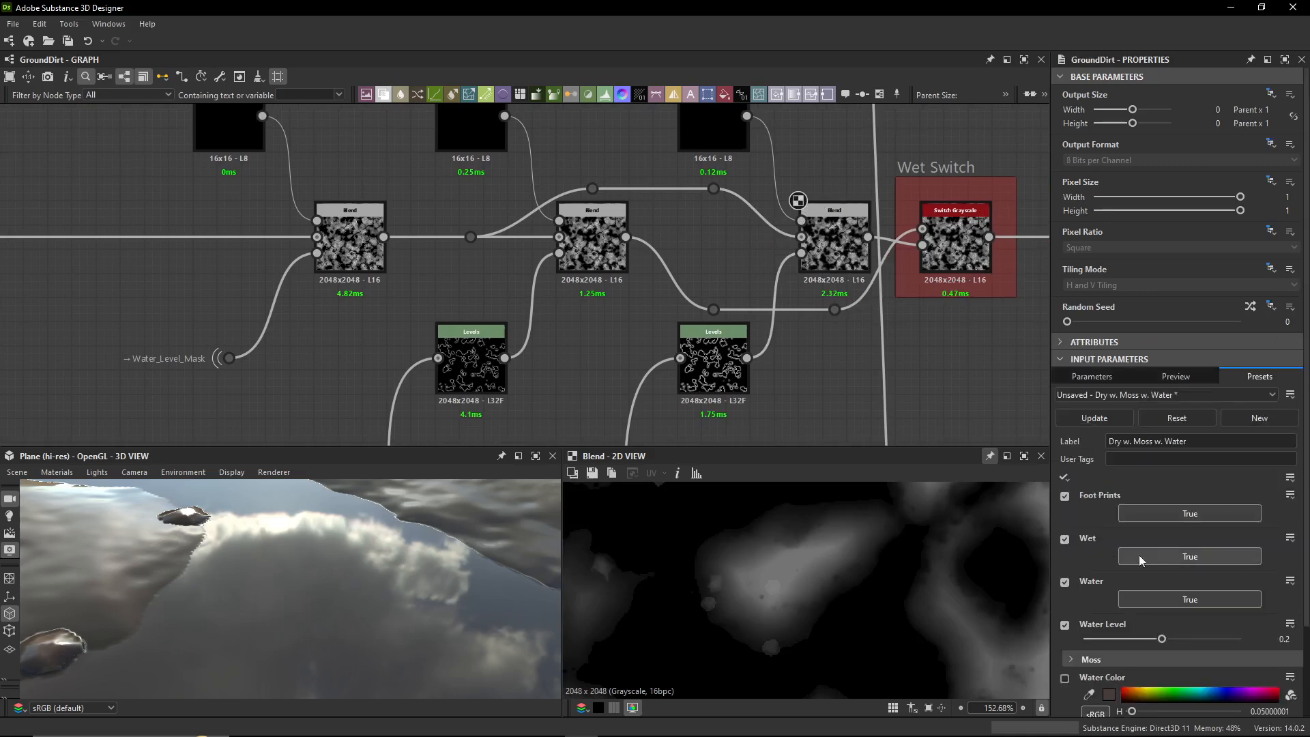
# - Set the graph's Wet input parameter to False and inspect the third Blend before the Wet Switch
pyautogui.click(1160, 557)
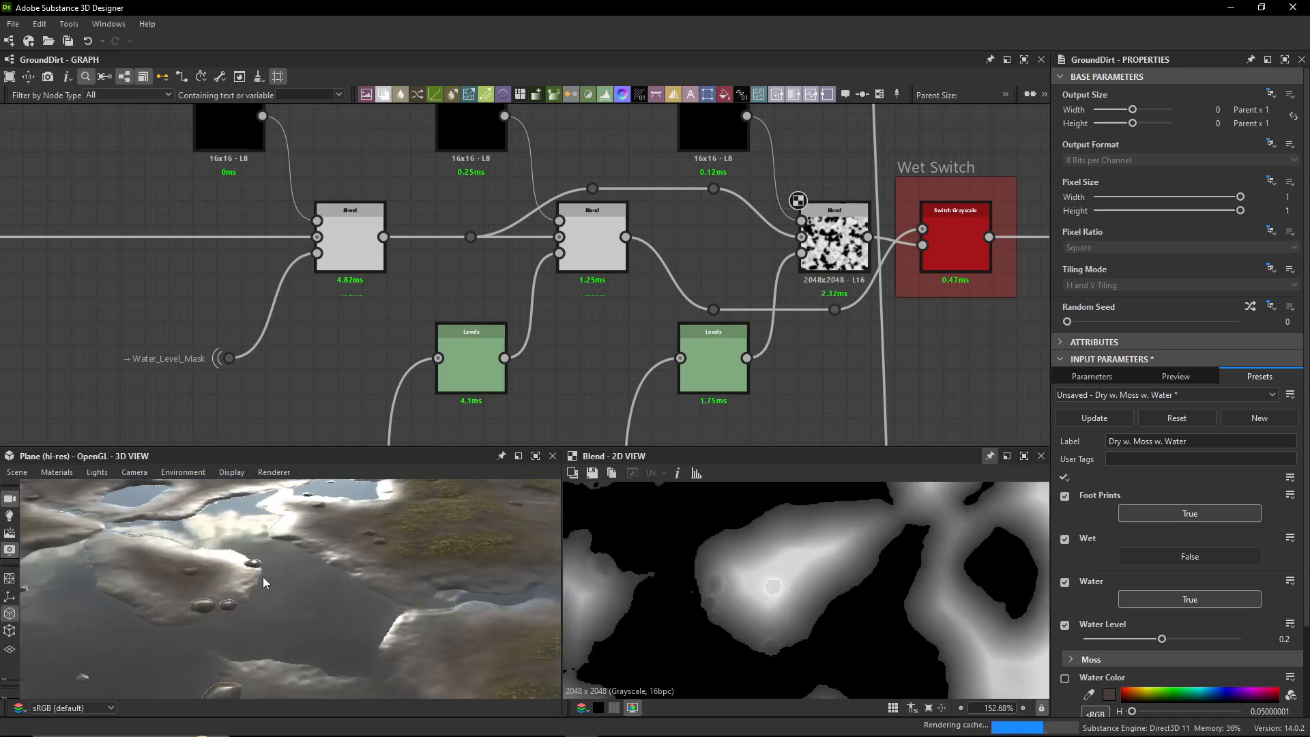
pyautogui.moveTo(750, 245); pyautogui.dragTo(661, 261, button='middle')
pyautogui.click(756, 276)
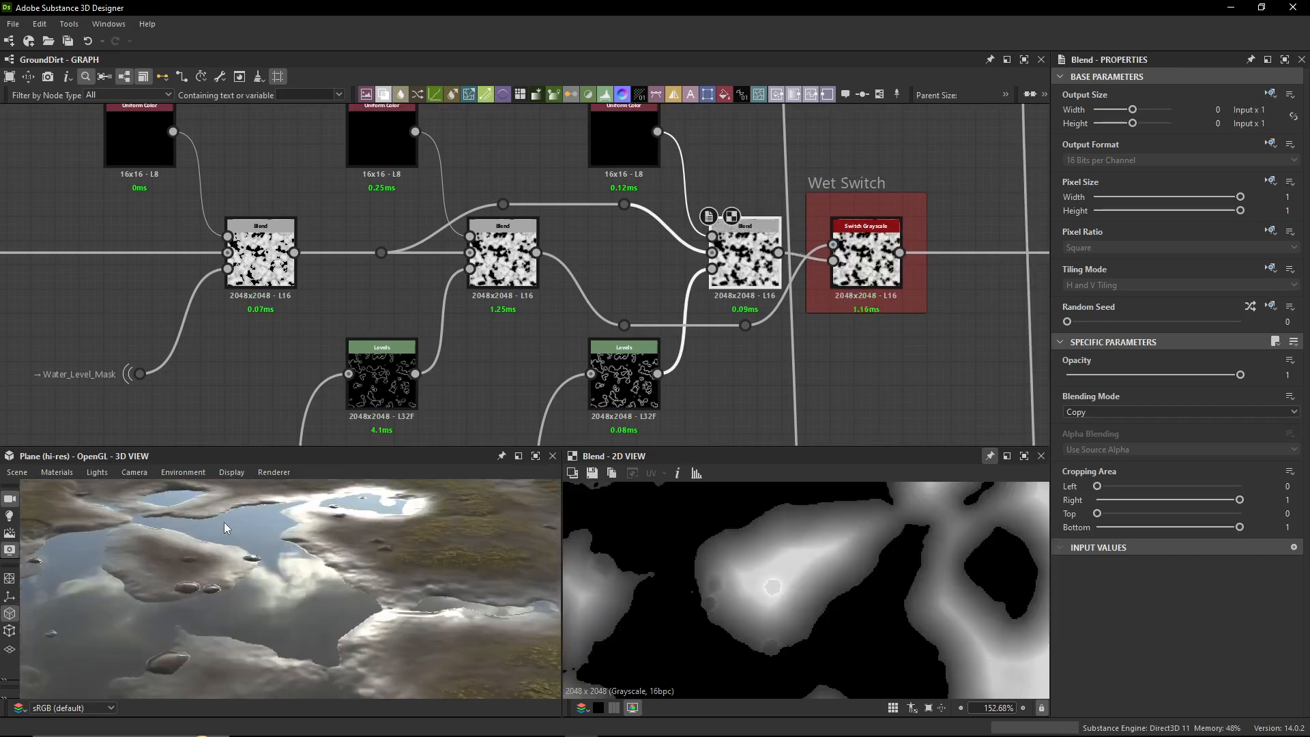
# - Preview the third Blend's Levels mask and set its Level In Mid to 0.405
pyautogui.click(625, 394)
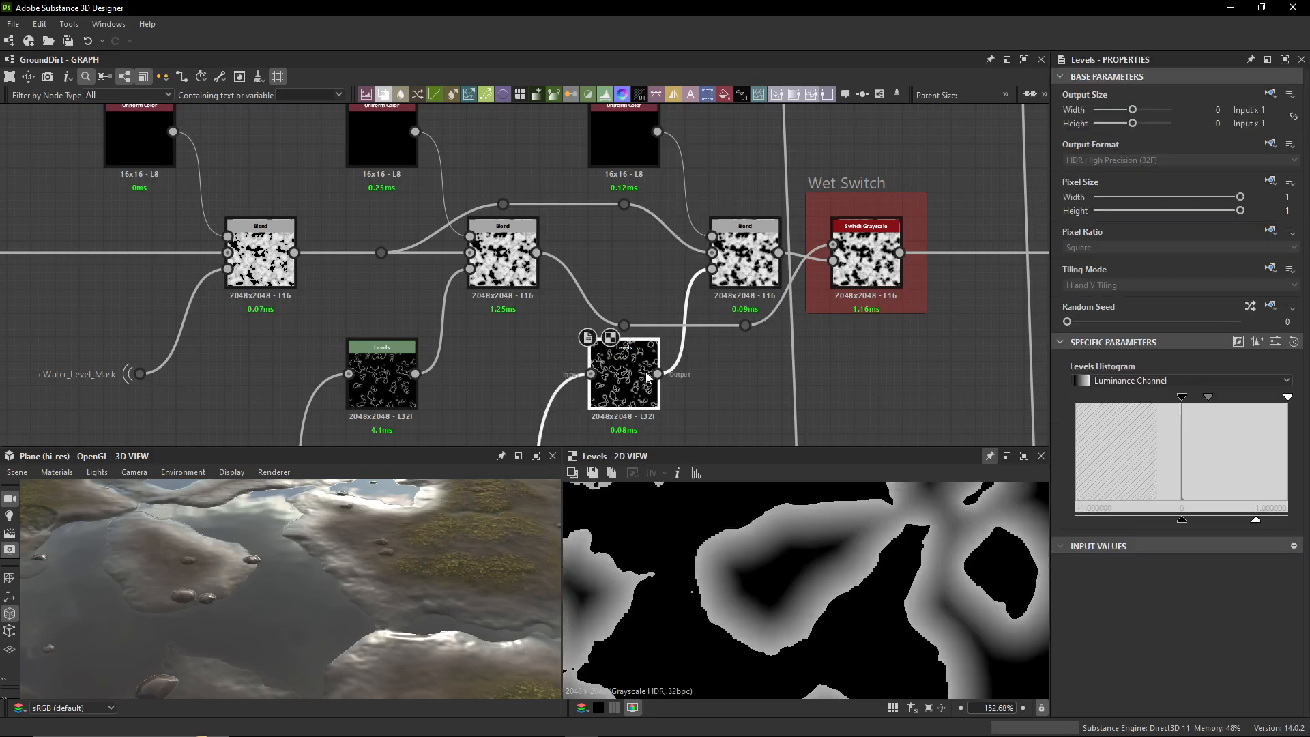
pyautogui.moveTo(1208, 397); pyautogui.dragTo(1228, 408)
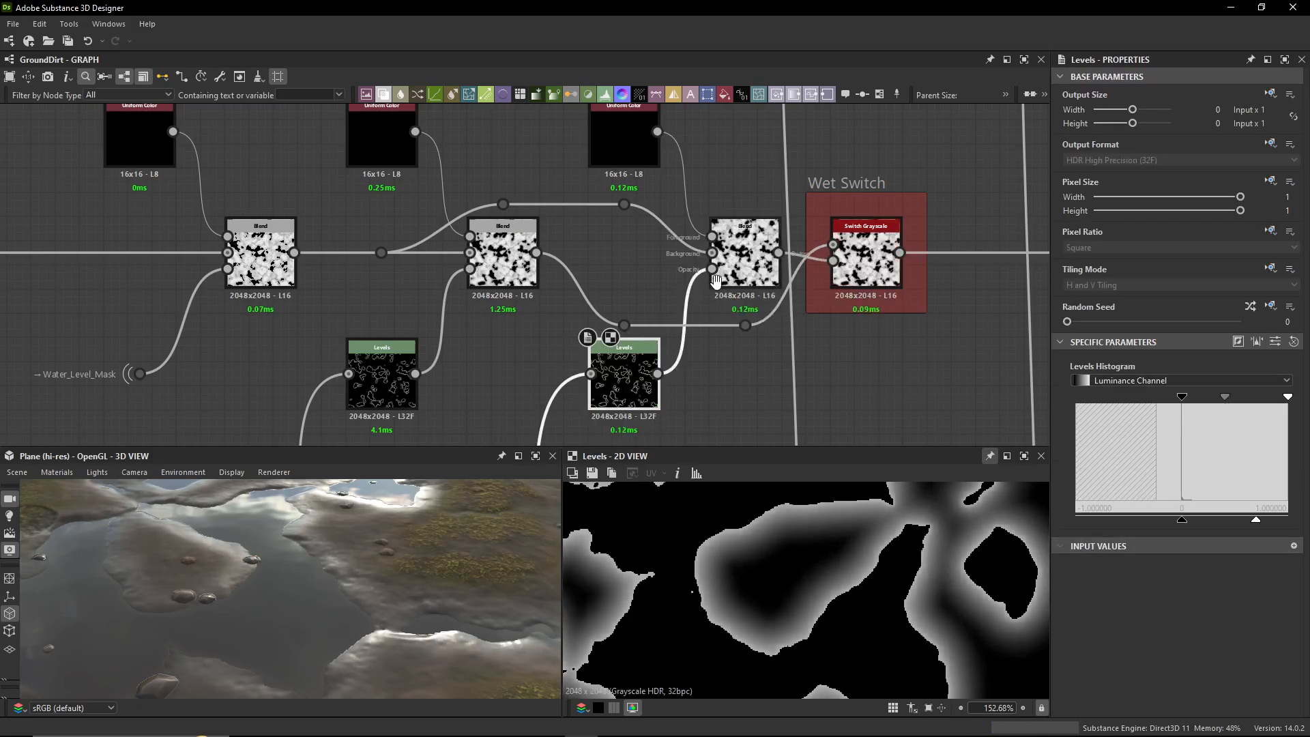
pyautogui.moveTo(604, 273); pyautogui.dragTo(576, 285, button='middle')
pyautogui.scroll(-2, 575, 289)
pyautogui.click(1275, 341)
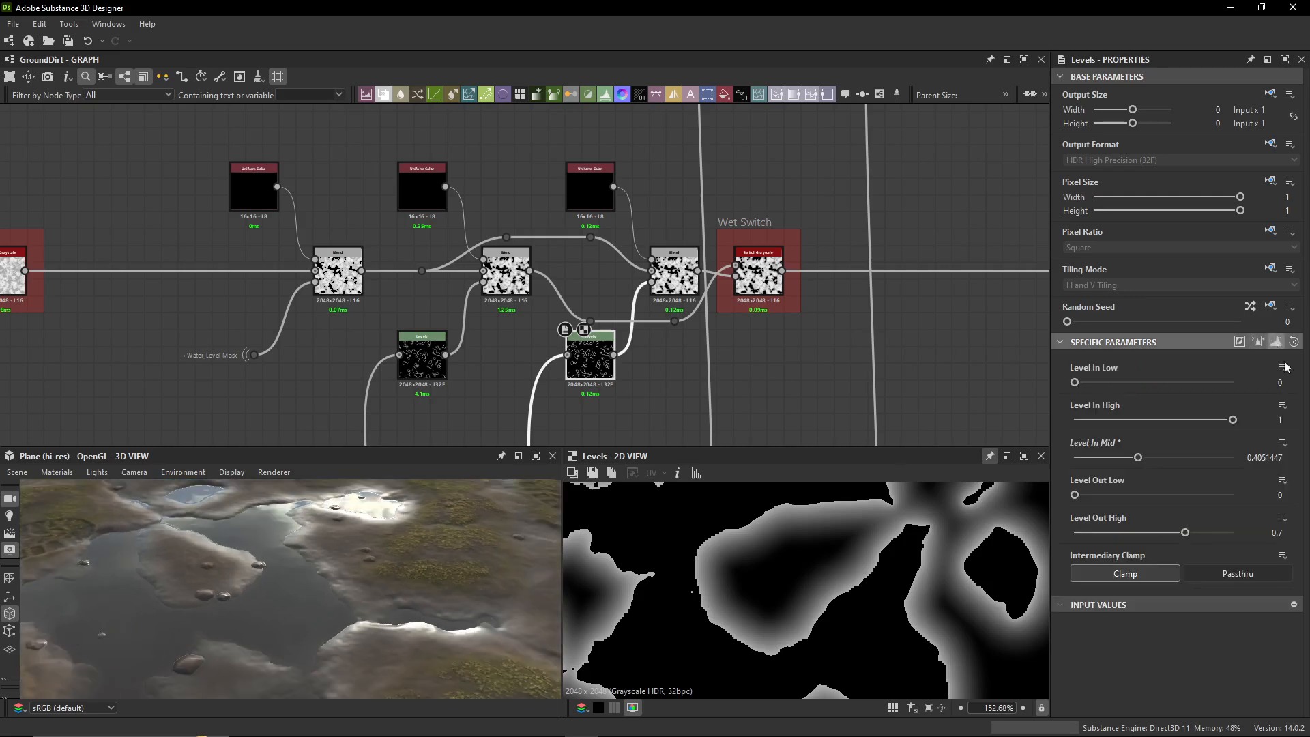
pyautogui.moveTo(1267, 459); pyautogui.dragTo(1306, 473)
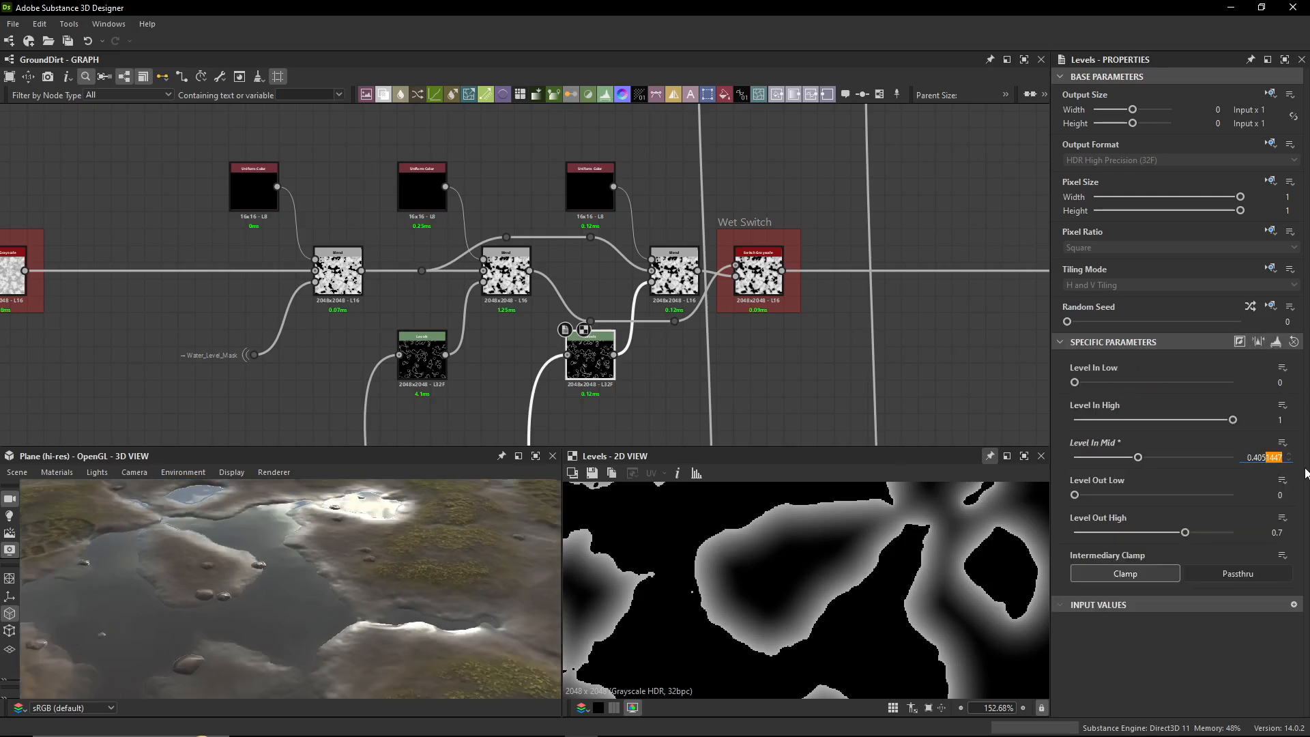
pyautogui.press('BackSpace')
pyautogui.press('Return')
pyautogui.scroll(-1, 572, 382)
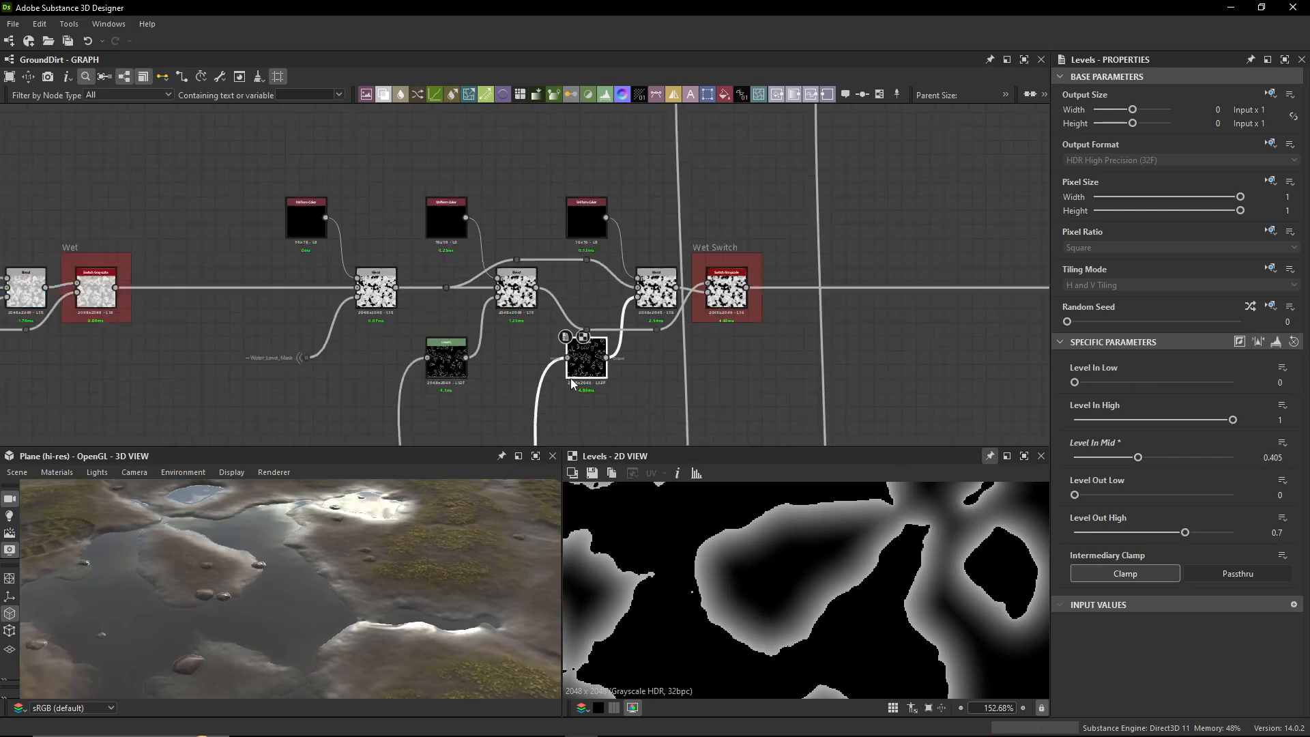
# - Follow the third Blend's Levels input back to the Subtract Blend and preview that source mask
pyautogui.moveTo(571, 384); pyautogui.dragTo(595, 215, button='middle')
pyautogui.scroll(5, 493, 416)
pyautogui.click(423, 414)
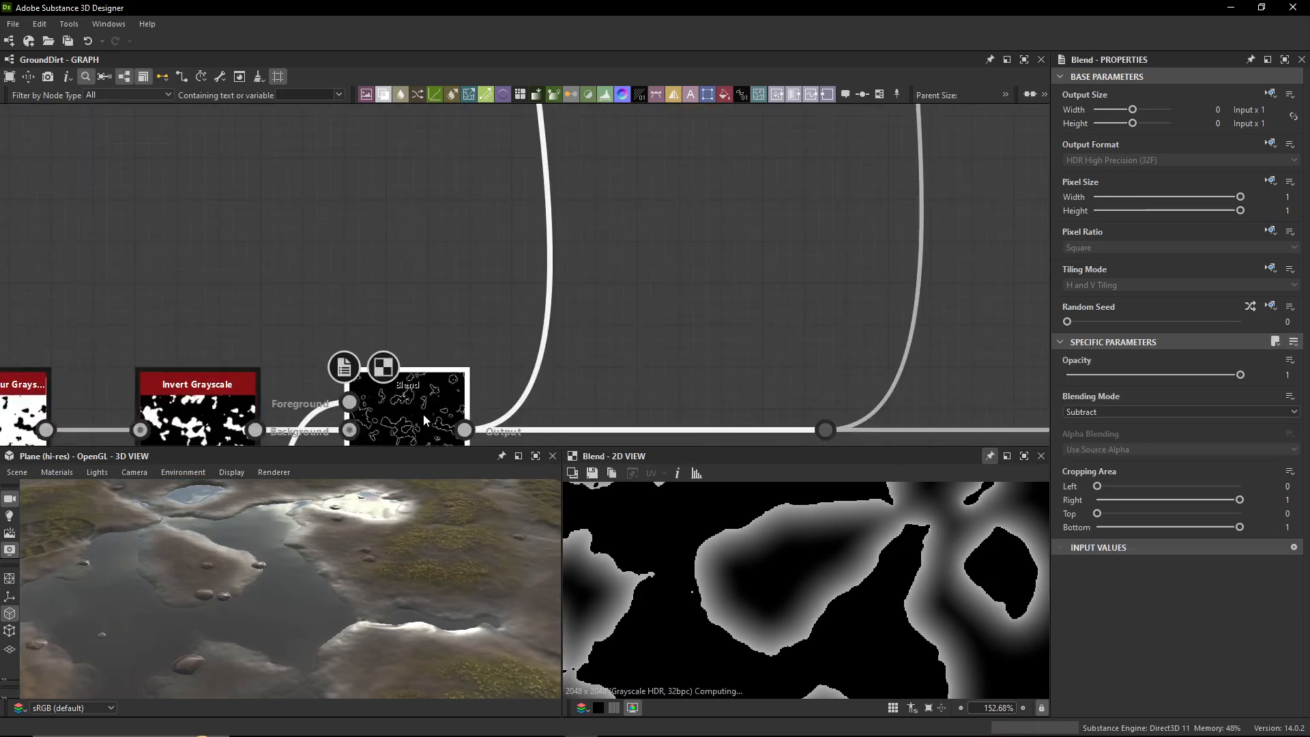
# - Trace the Subtract Blend's output up to the third Blend's Levels node and preview that mask
pyautogui.scroll(-3, 742, 326)
pyautogui.moveTo(738, 292); pyautogui.dragTo(703, 450, button='middle')
pyautogui.moveTo(751, 251); pyautogui.dragTo(689, 499, button='middle')
pyautogui.scroll(3, 784, 301)
pyautogui.click(788, 288)
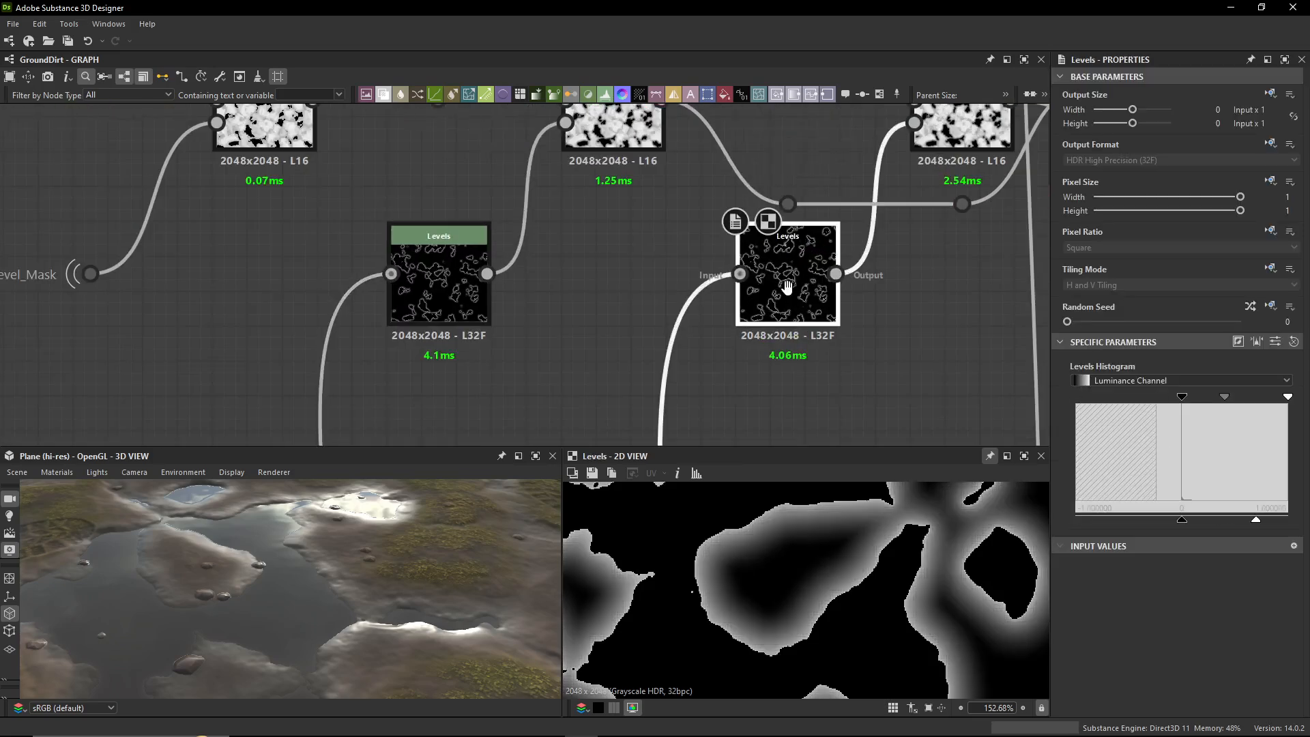
# - Preview the third Blend before the Wet Switch, examine its inputs, and toggle it off and on to compare its effect
pyautogui.moveTo(893, 226); pyautogui.dragTo(778, 304, button='middle')
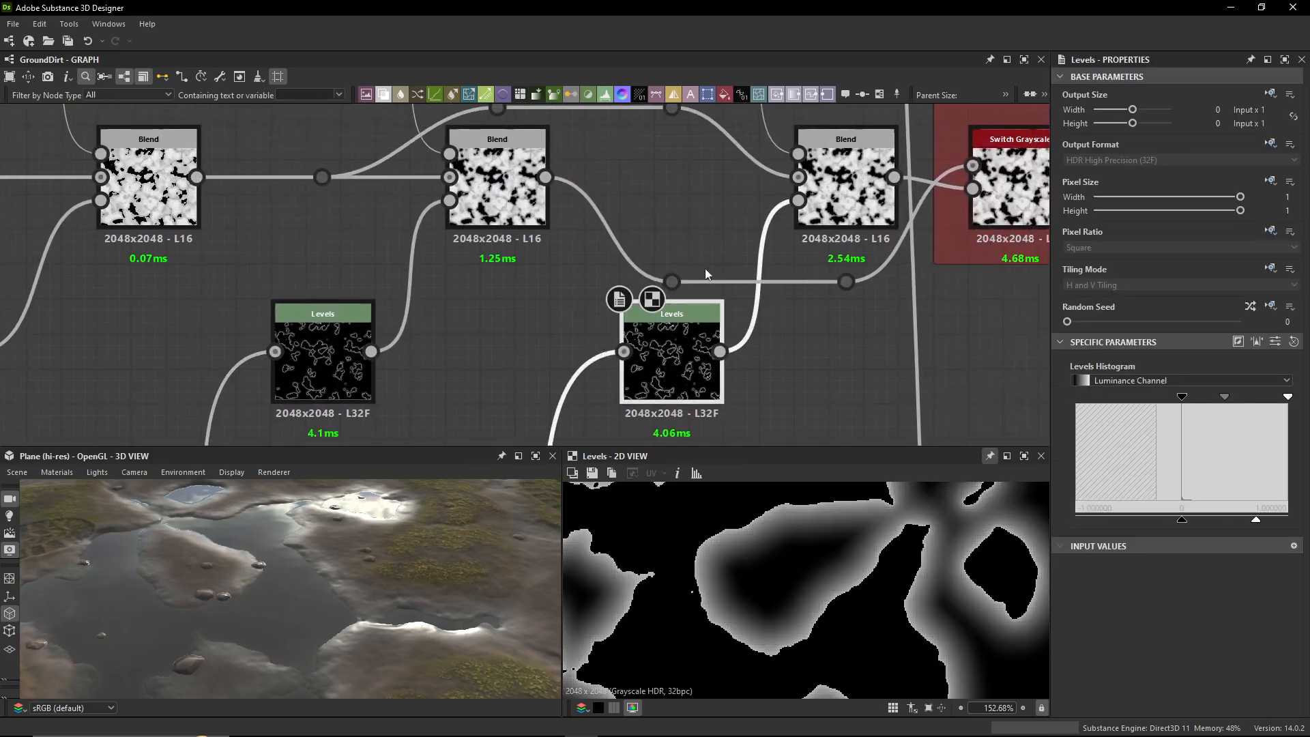
pyautogui.moveTo(830, 221); pyautogui.dragTo(696, 370, button='middle')
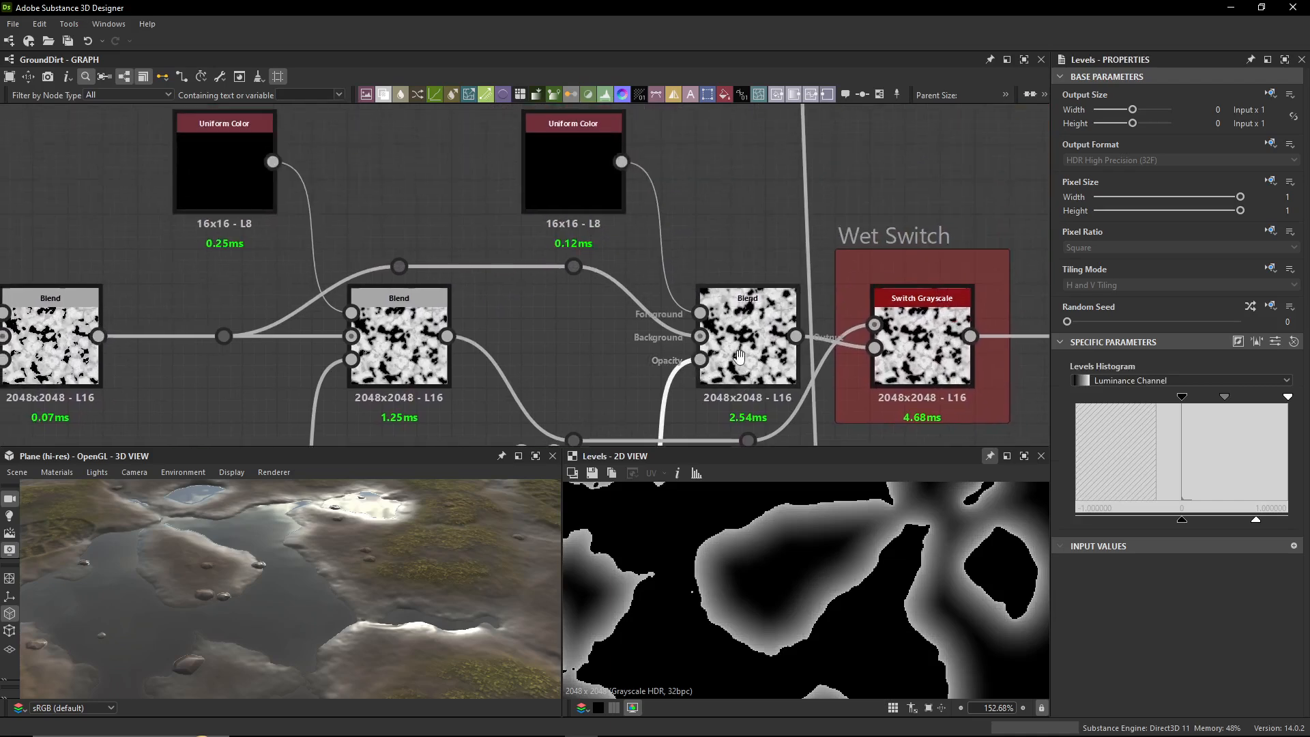
pyautogui.click(566, 166)
pyautogui.click(771, 320)
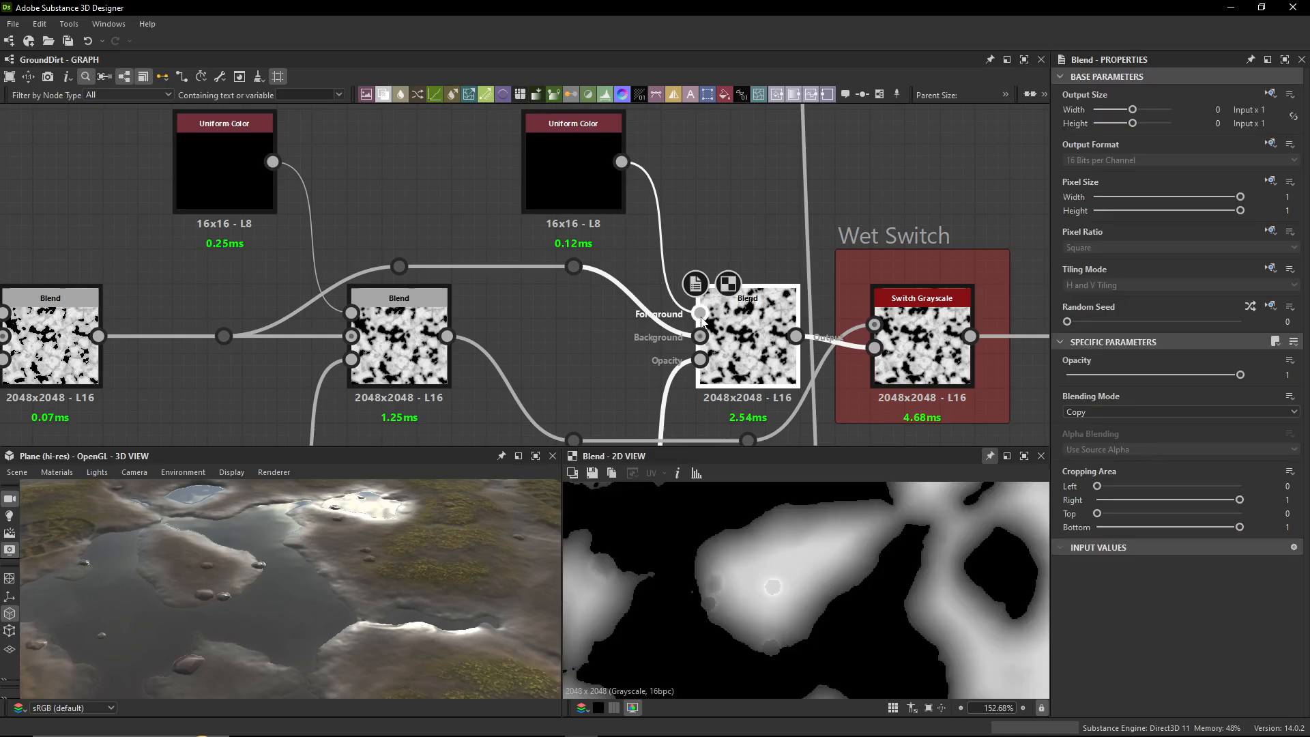
pyautogui.click(574, 267)
pyautogui.click(761, 345)
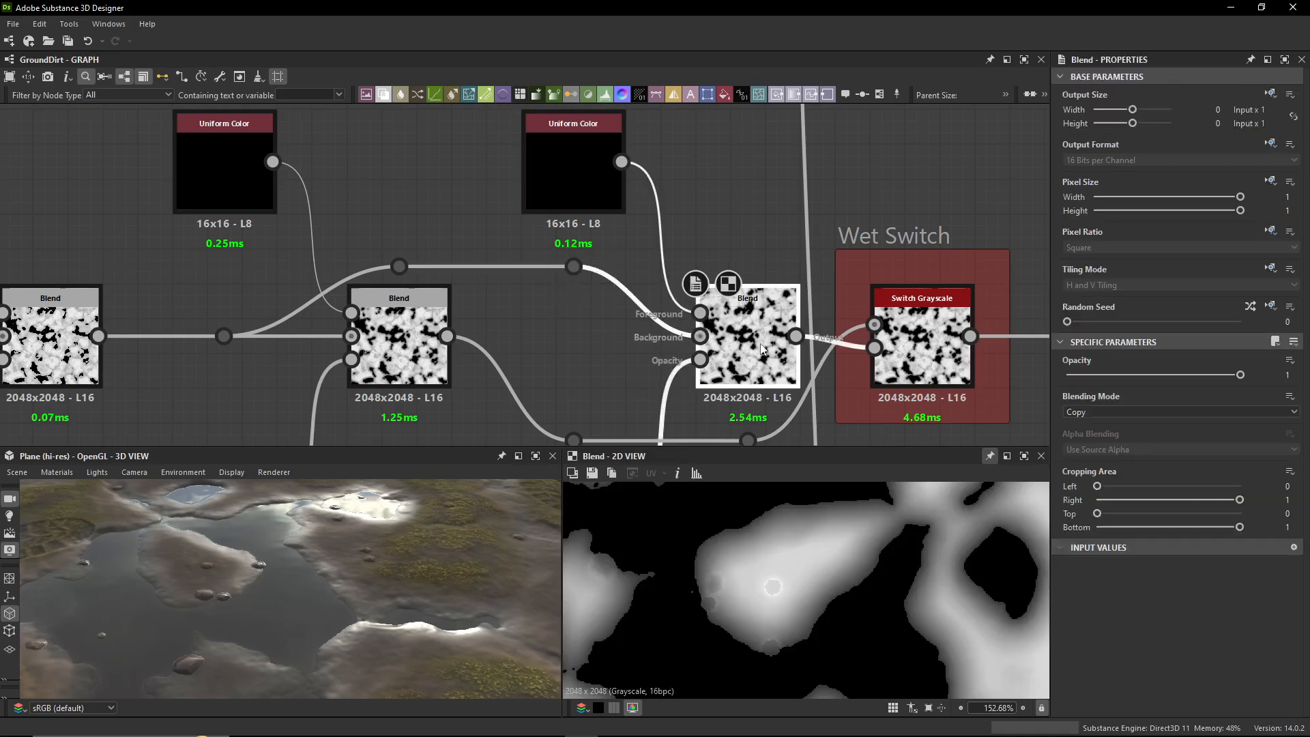
pyautogui.hotkey('shift', 'd')
pyautogui.hotkey('shift', 'd')
# - Try a lighter Output Color on the Uniform Color feeding the third Blend, and return it to 0
pyautogui.moveTo(763, 349); pyautogui.dragTo(795, 312, button='middle')
pyautogui.click(625, 159)
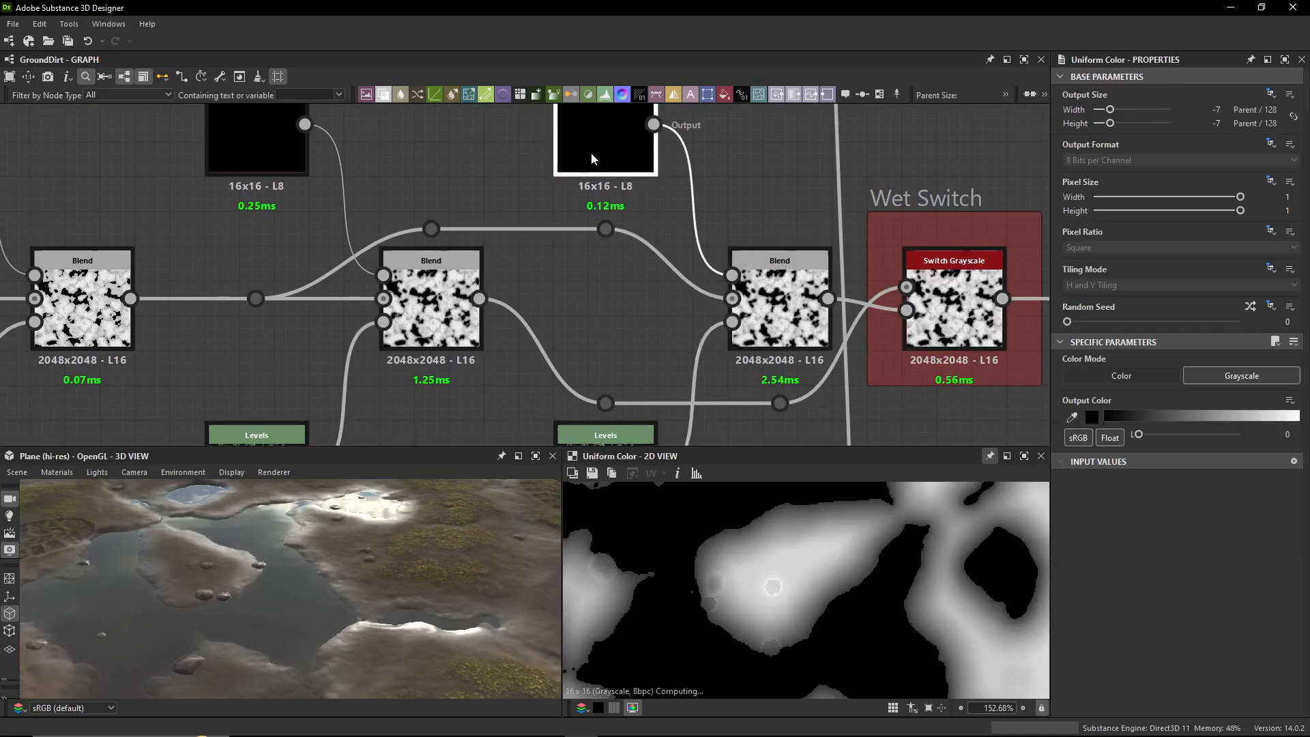
pyautogui.moveTo(1150, 437)
pyautogui.mouseDown()
pyautogui.moveTo(1181, 442)
pyautogui.moveTo(1137, 435)
pyautogui.mouseUp()
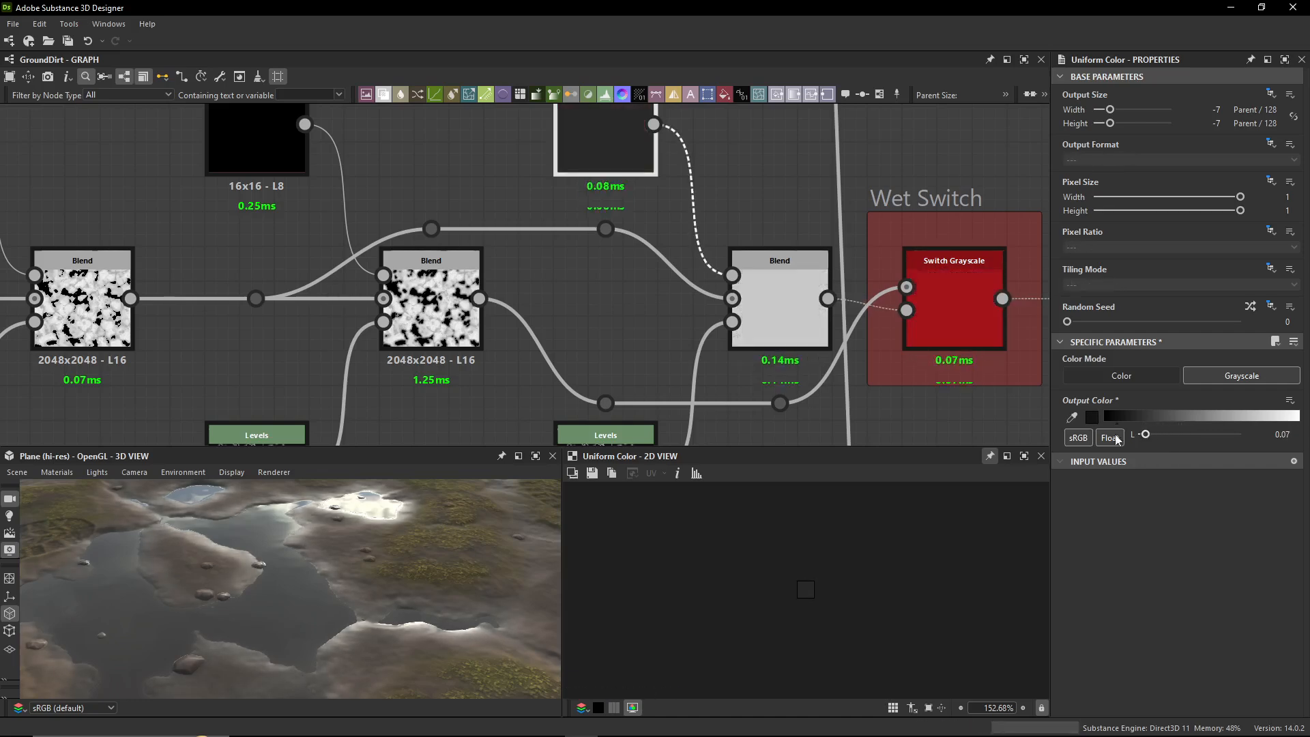
# - Preview the Wet Switch result, enlarge the 3D view, and examine the wet surface from a wider angle
pyautogui.moveTo(694, 267); pyautogui.dragTo(496, 258, button='middle')
pyautogui.click(764, 300)
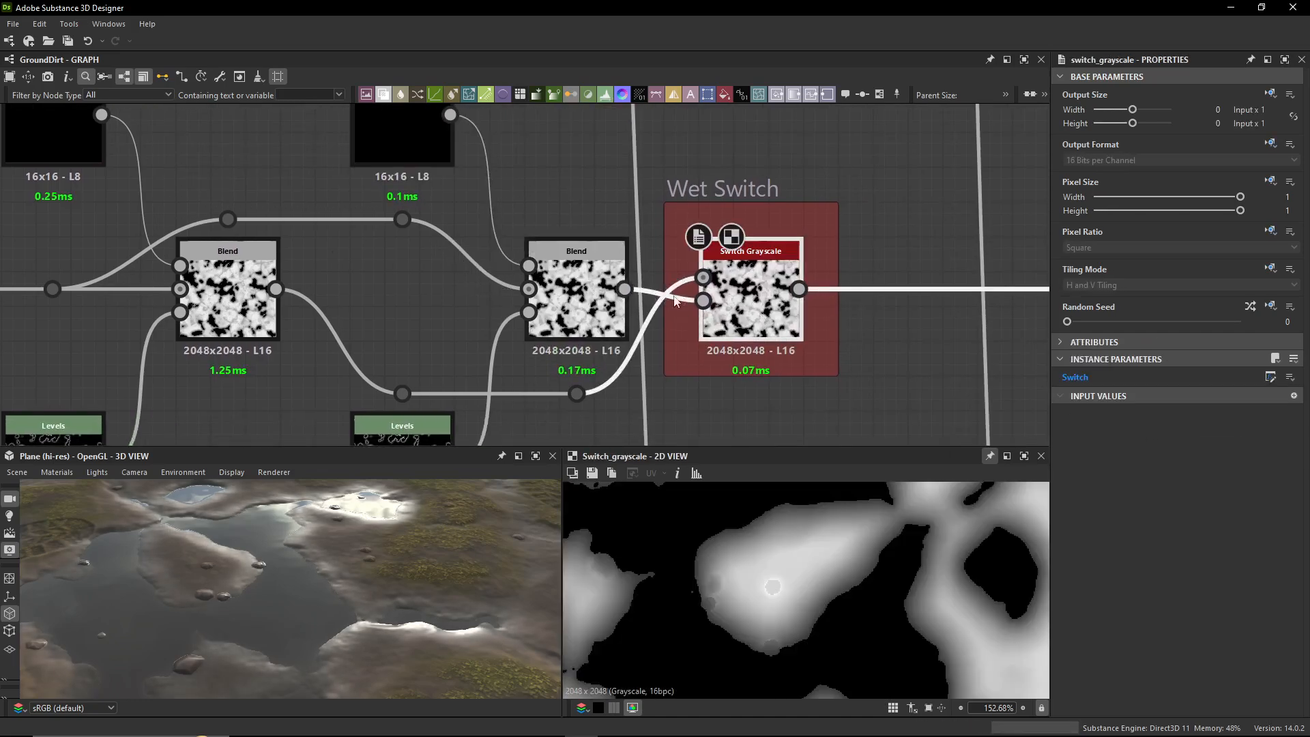
pyautogui.scroll(-5, 765, 301)
pyautogui.moveTo(831, 322); pyautogui.dragTo(683, 313, button='middle')
pyautogui.moveTo(339, 569); pyautogui.dragTo(342, 345)
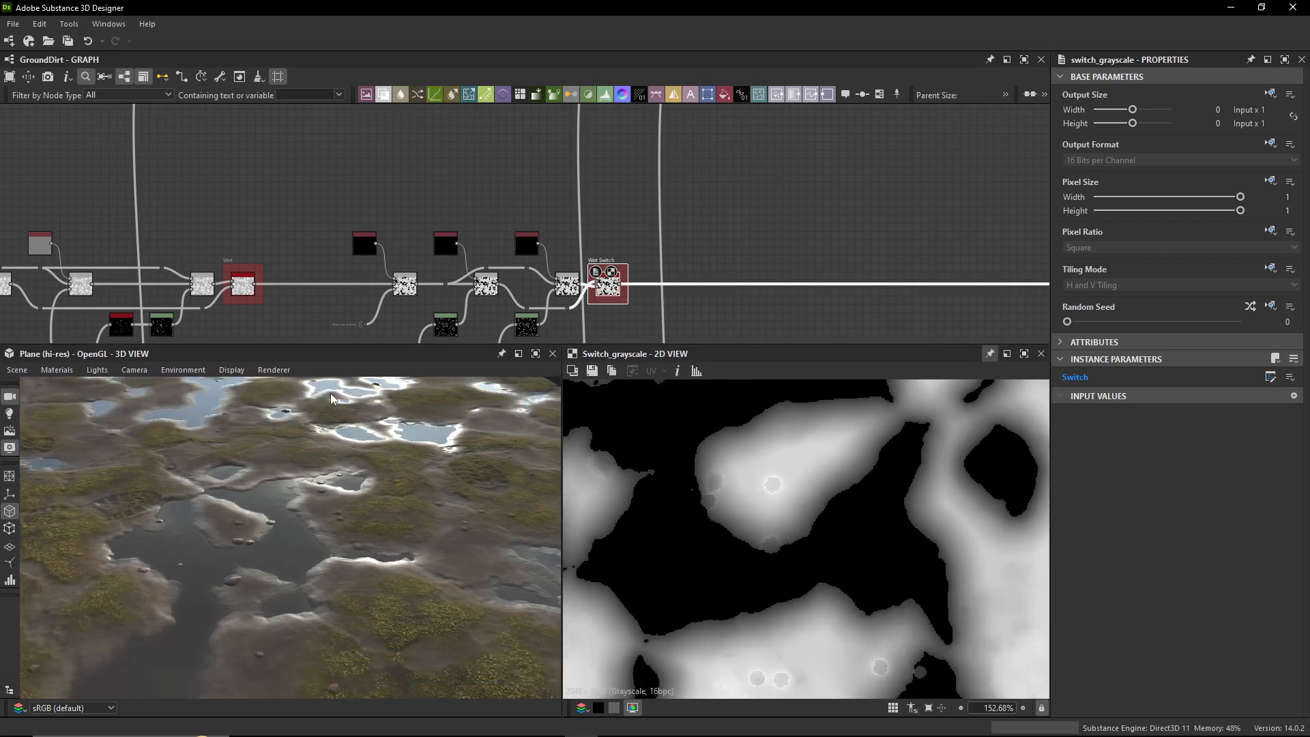
pyautogui.moveTo(330, 393); pyautogui.dragTo(382, 437)
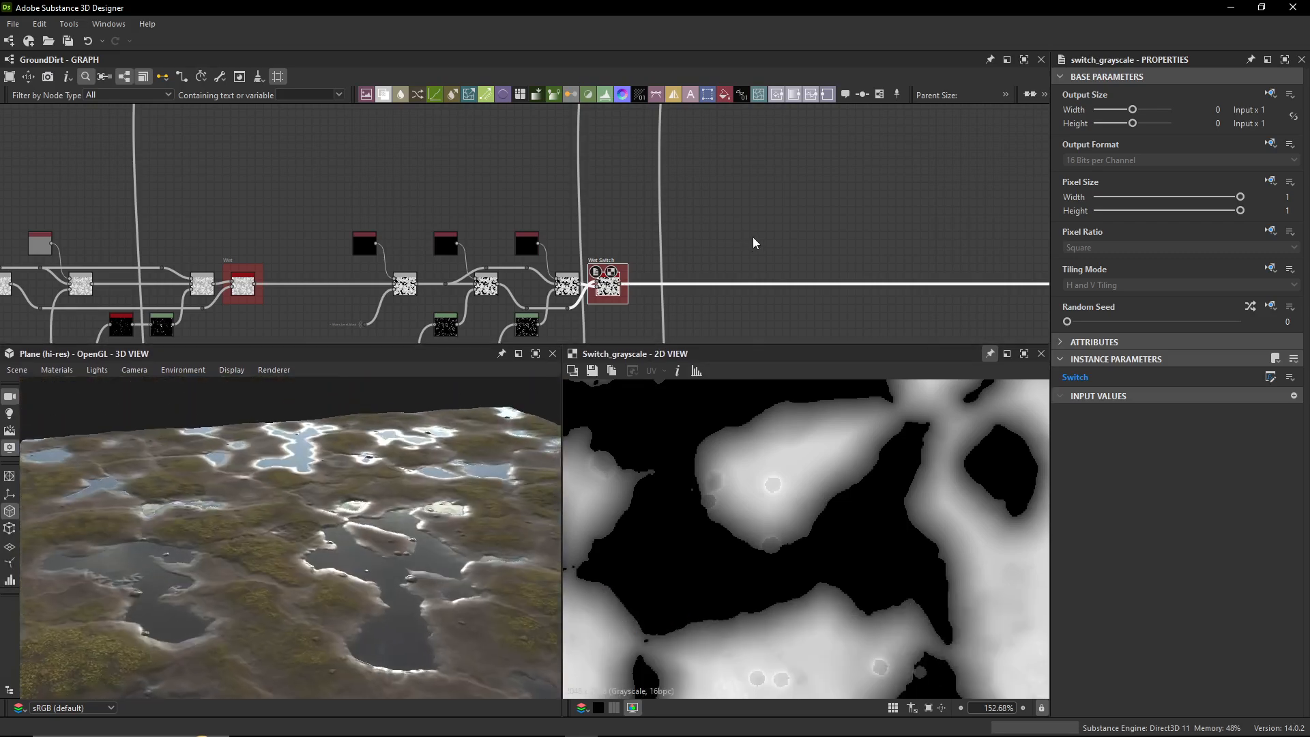
# - Set the graph's Foot Prints input parameter to False and inspect the puddles in the 3D view up close
pyautogui.click(861, 247)
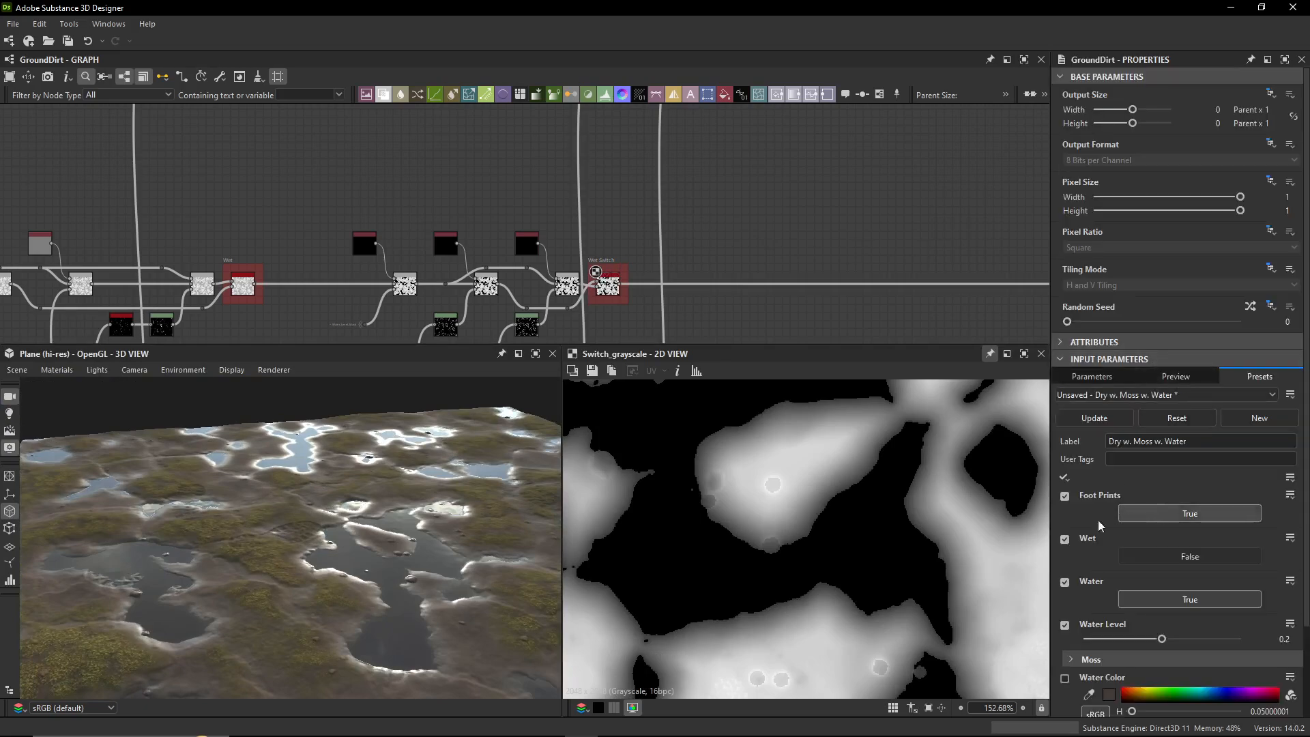
pyautogui.moveTo(471, 622); pyautogui.dragTo(551, 561, button='middle')
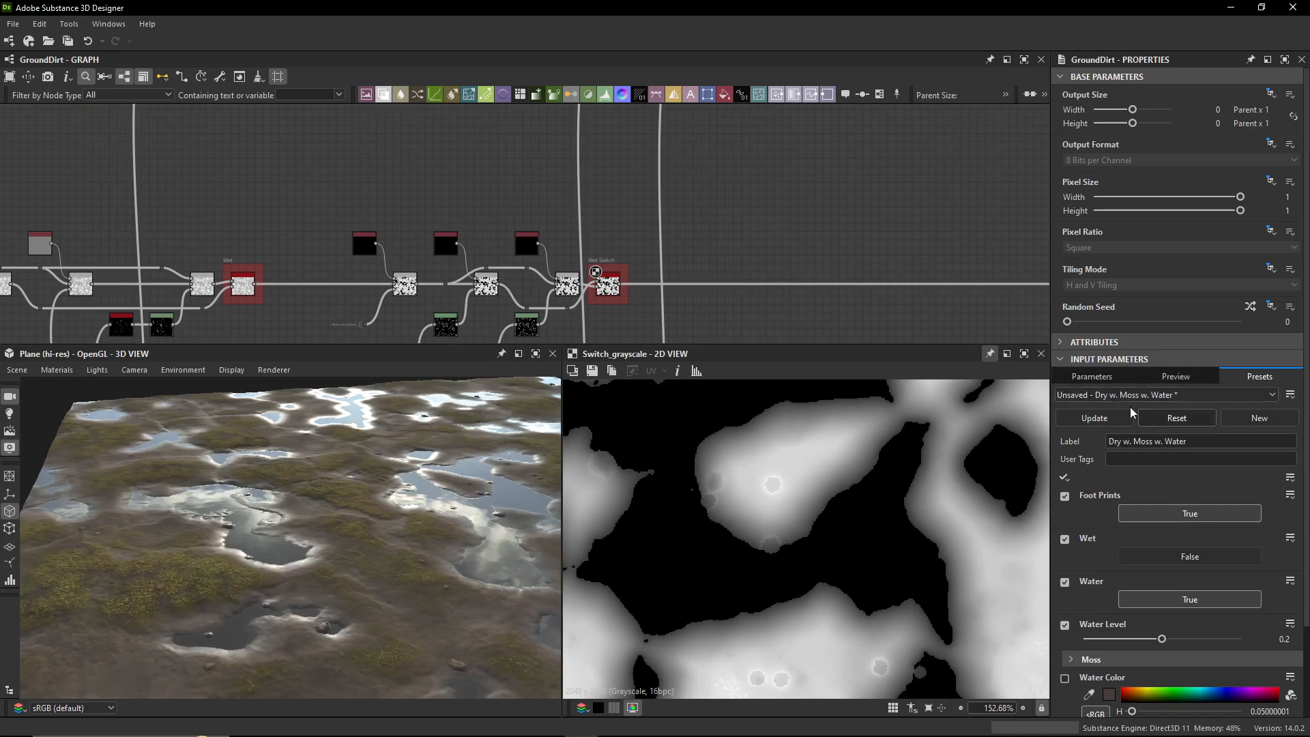
pyautogui.click(1205, 516)
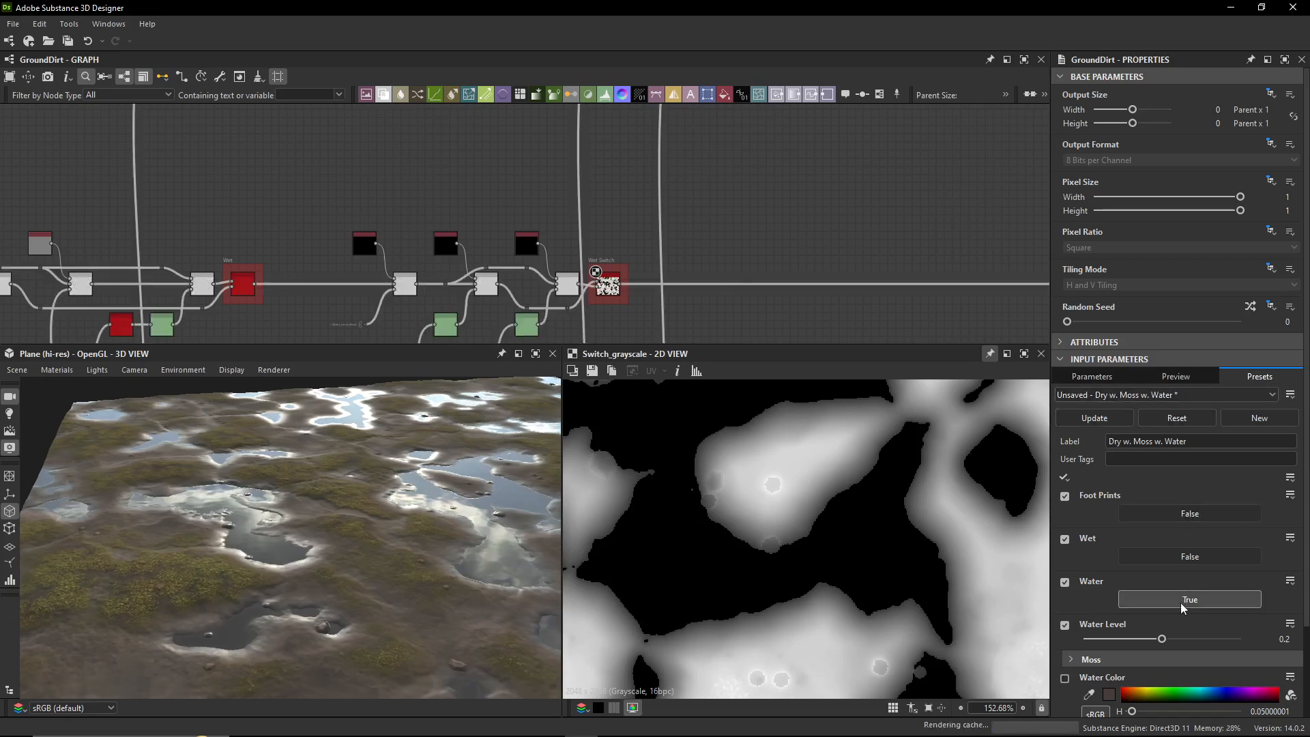
pyautogui.scroll(-3, 310, 500)
pyautogui.moveTo(308, 499); pyautogui.dragTo(309, 445)
pyautogui.scroll(4, 353, 470)
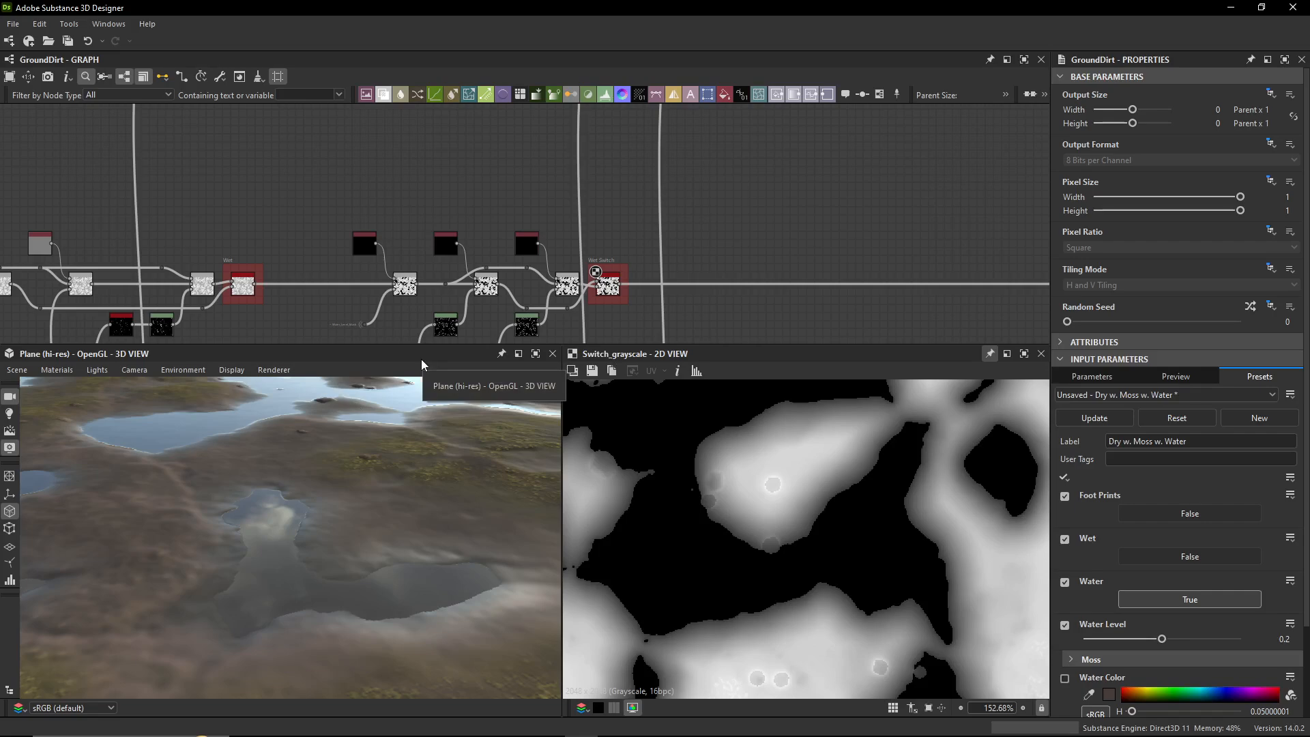
# - Connect the grey Uniform Color to the Roughness output to compare the material's look, and undo the connection
pyautogui.moveTo(763, 233); pyautogui.dragTo(557, 172, button='middle')
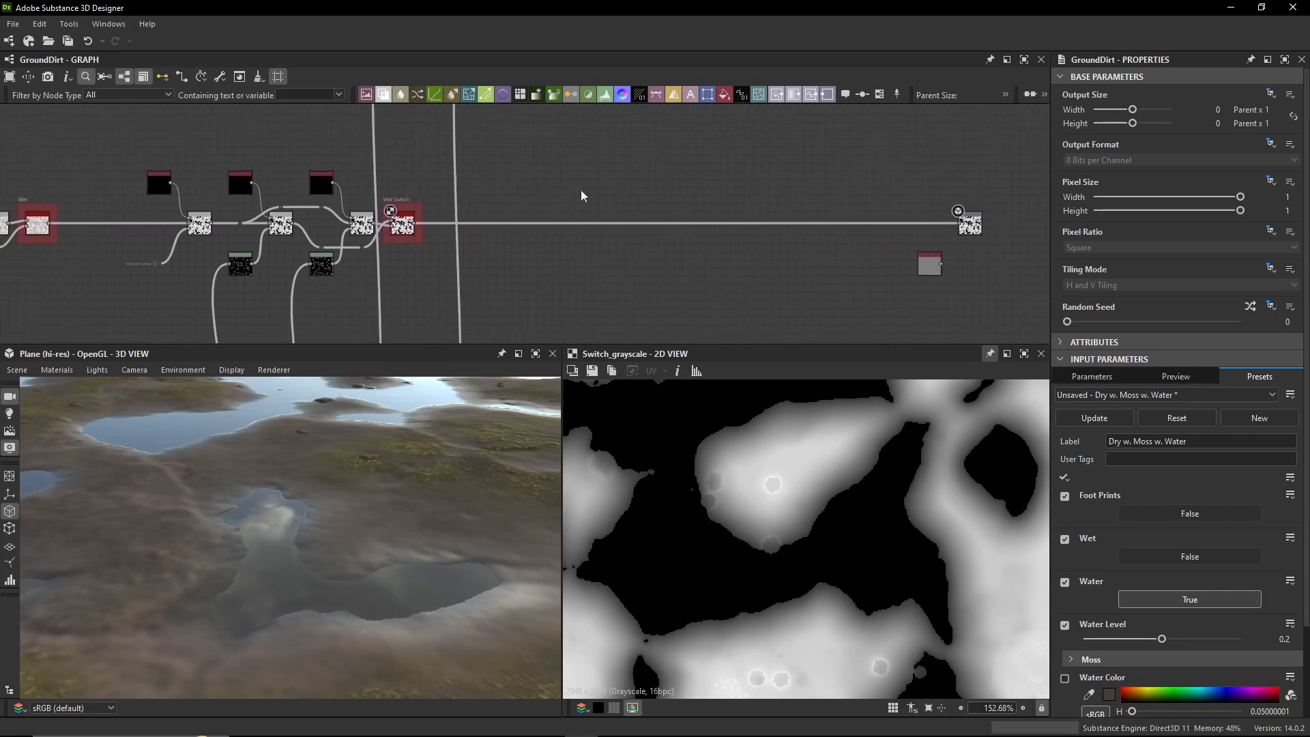
pyautogui.scroll(-8, 399, 497)
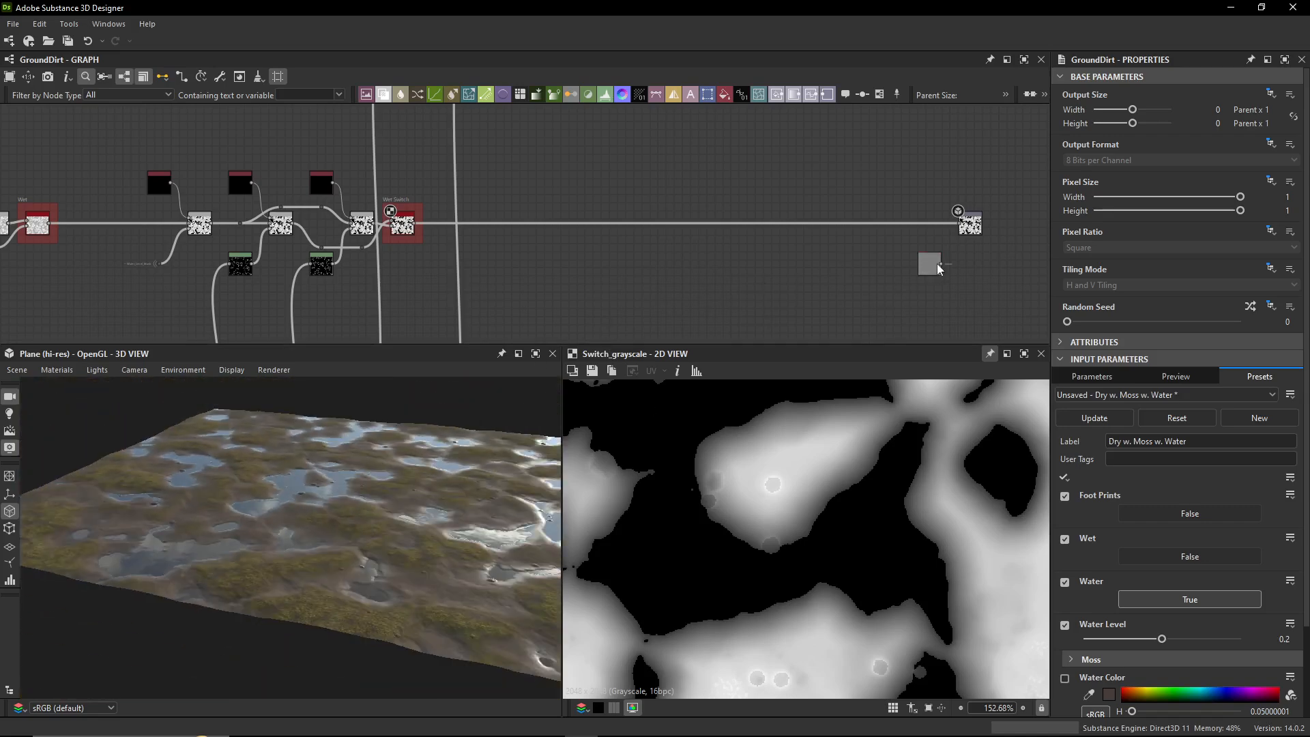
pyautogui.moveTo(941, 264); pyautogui.dragTo(958, 223)
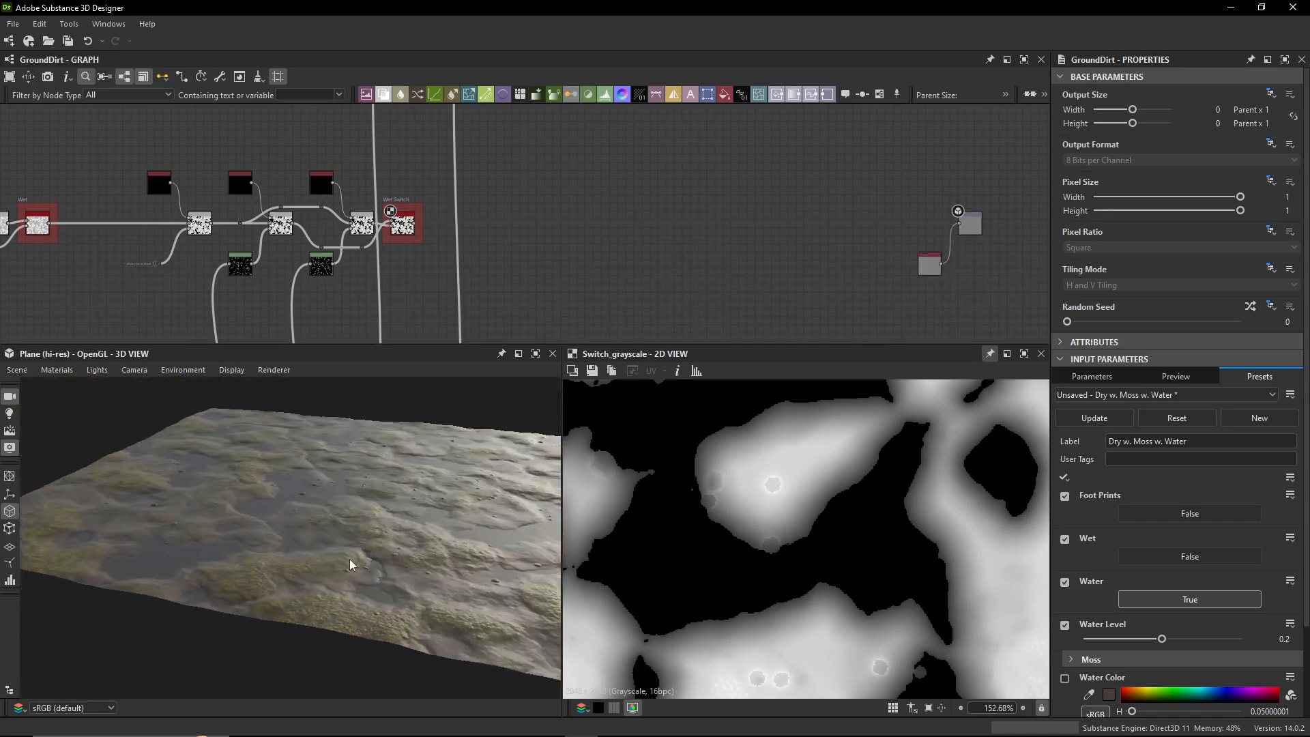
pyautogui.hotkey('ctrl', 'z')
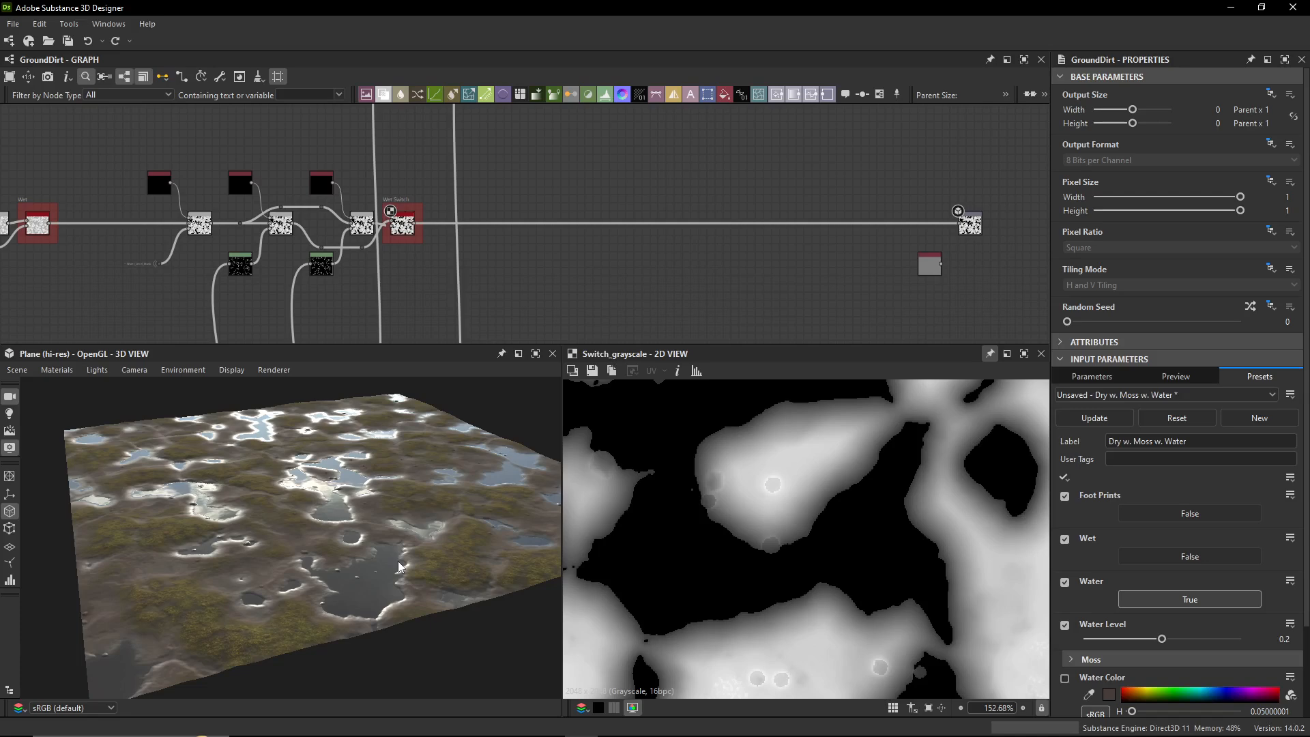
# - Preview the Roughness output node and examine how its map affects the puddles in the 3D view
pyautogui.scroll(3, 953, 227)
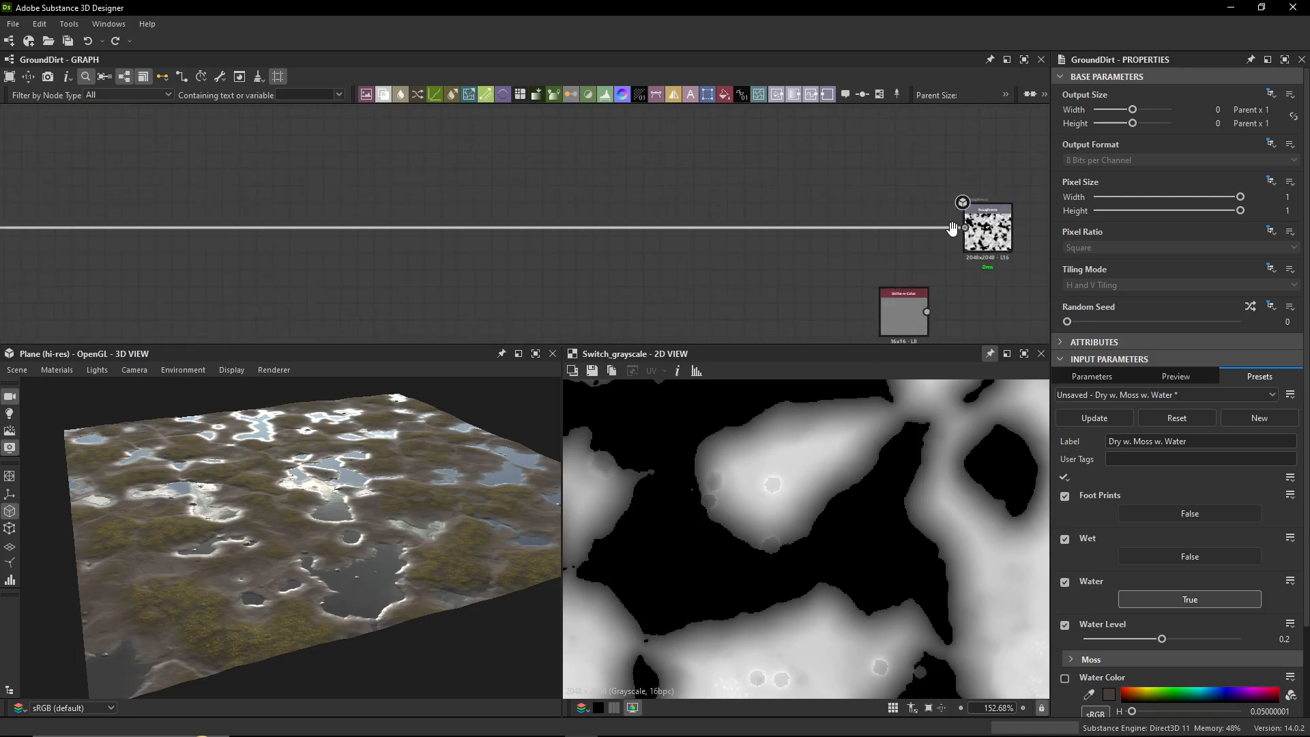
pyautogui.moveTo(954, 227); pyautogui.dragTo(853, 220, button='middle')
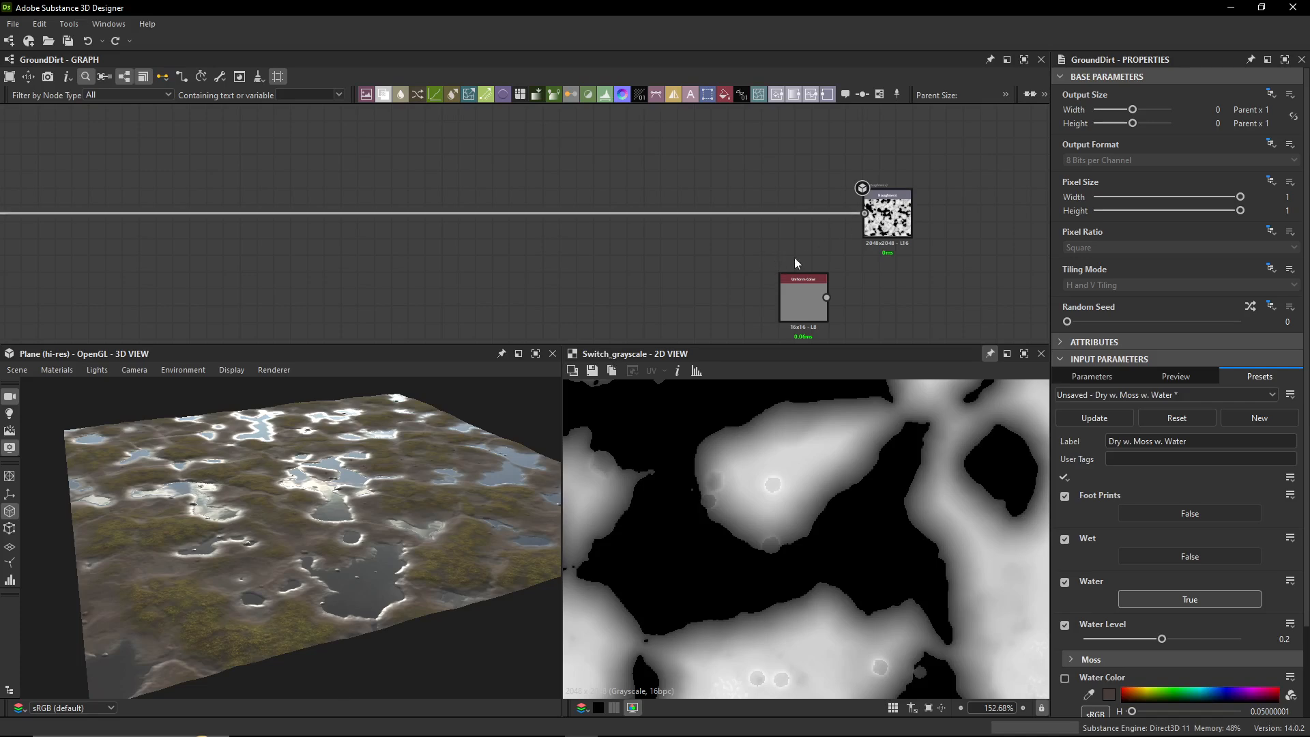
pyautogui.click(869, 235)
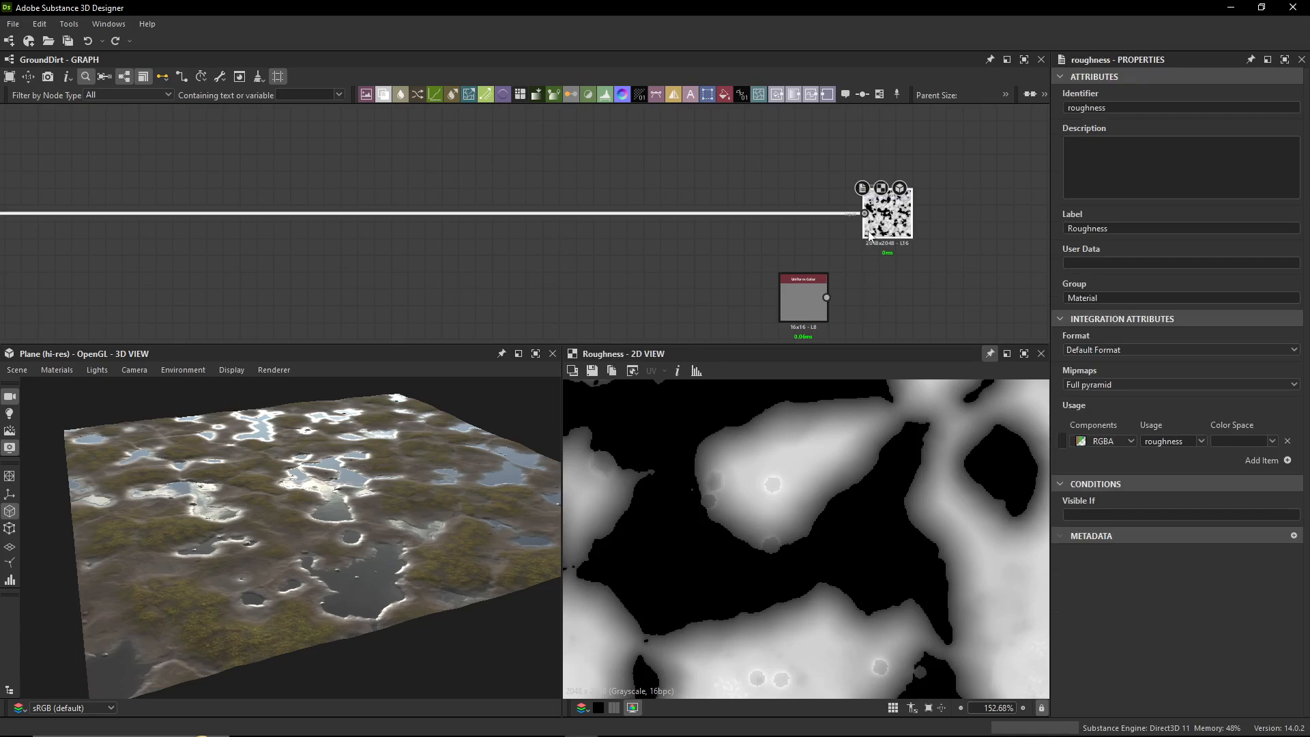
pyautogui.scroll(4, 330, 501)
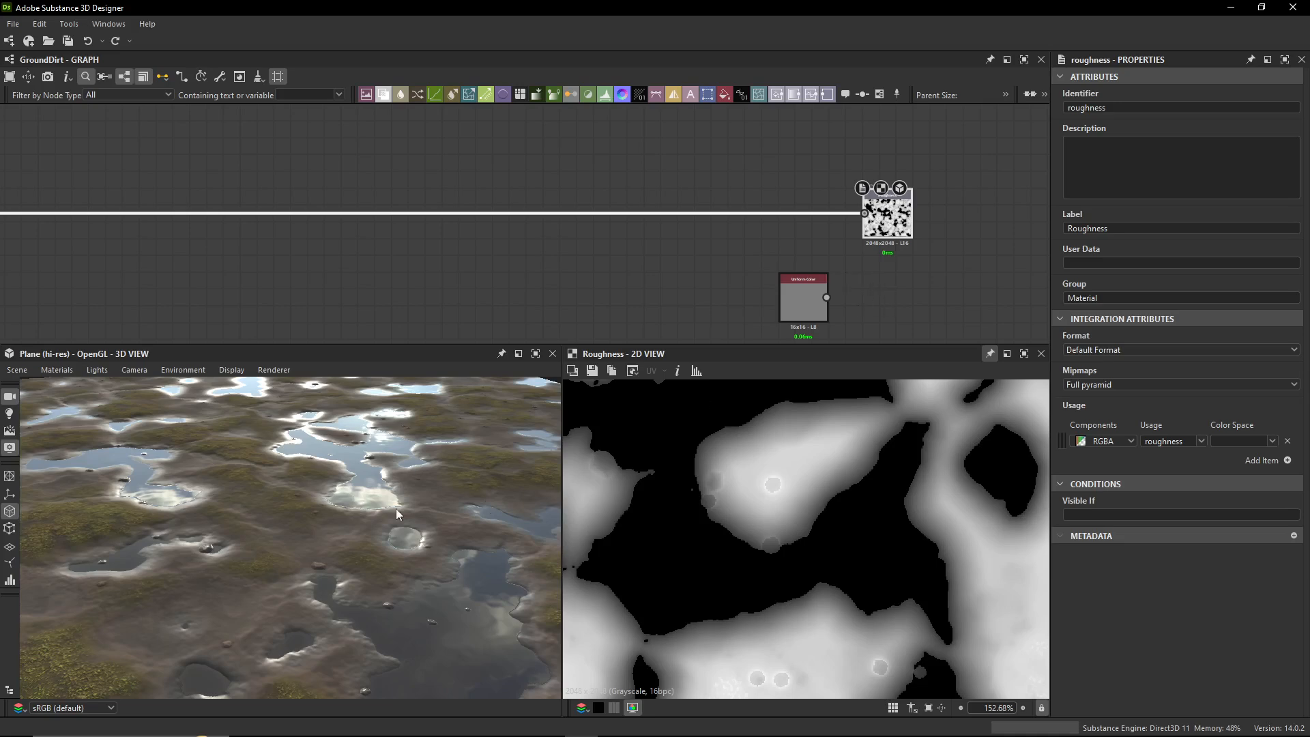
pyautogui.moveTo(396, 509)
pyautogui.mouseDown()
pyautogui.moveTo(400, 528)
pyautogui.moveTo(395, 516)
pyautogui.mouseUp()
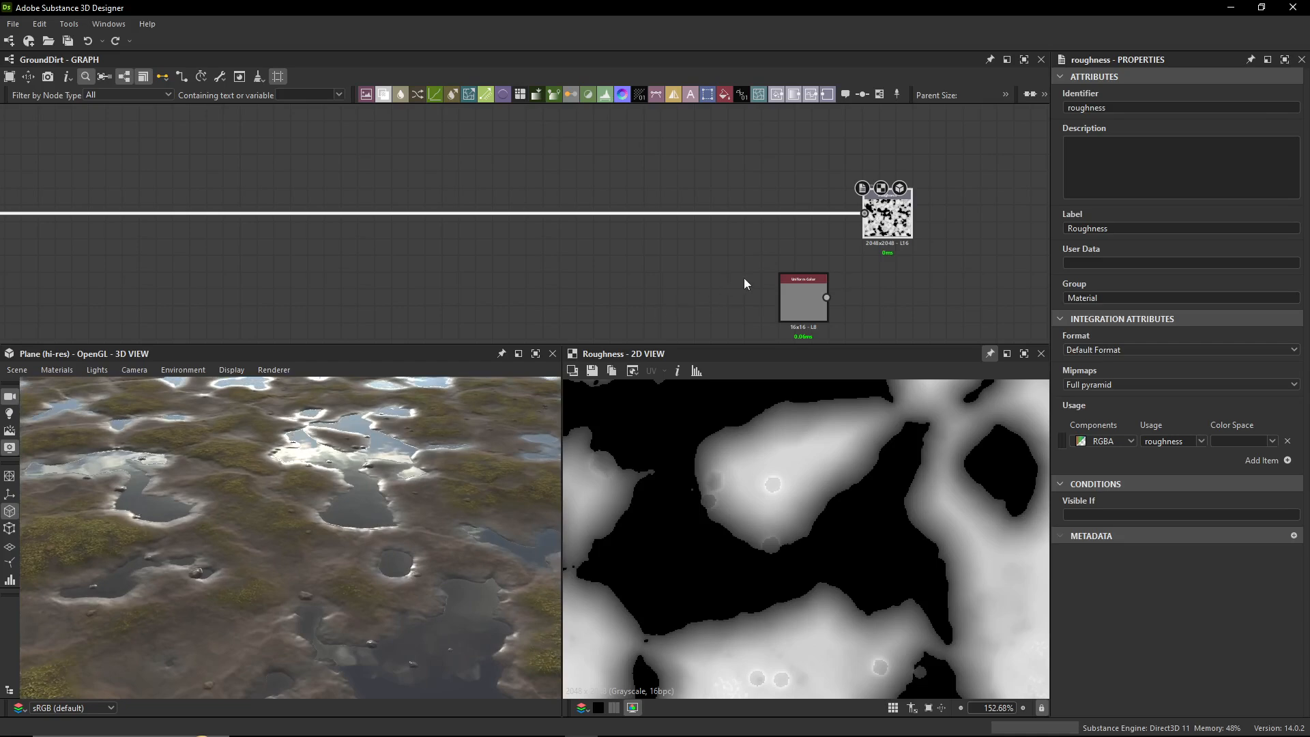
# - Select the unconnected Uniform Color beside the Roughness output and examine the surface reflections from several angles
pyautogui.moveTo(745, 279); pyautogui.dragTo(664, 246, button='middle')
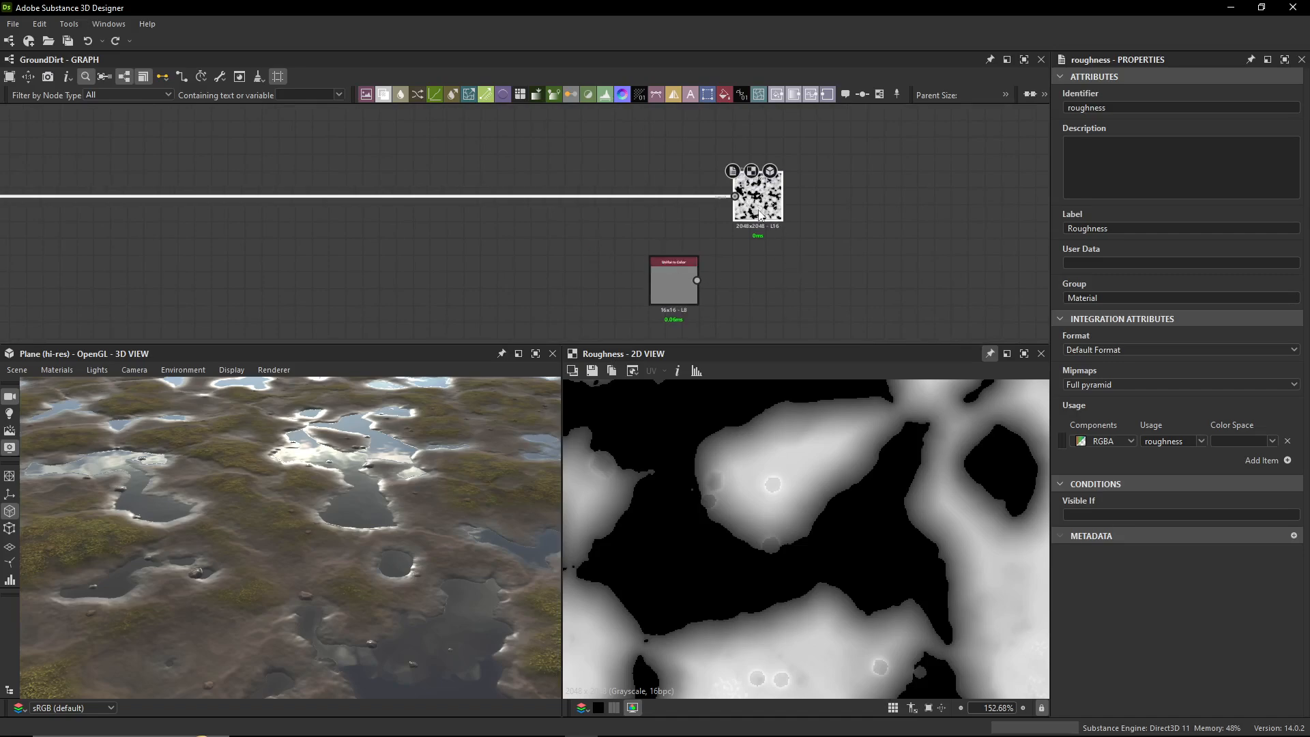
pyautogui.click(670, 289)
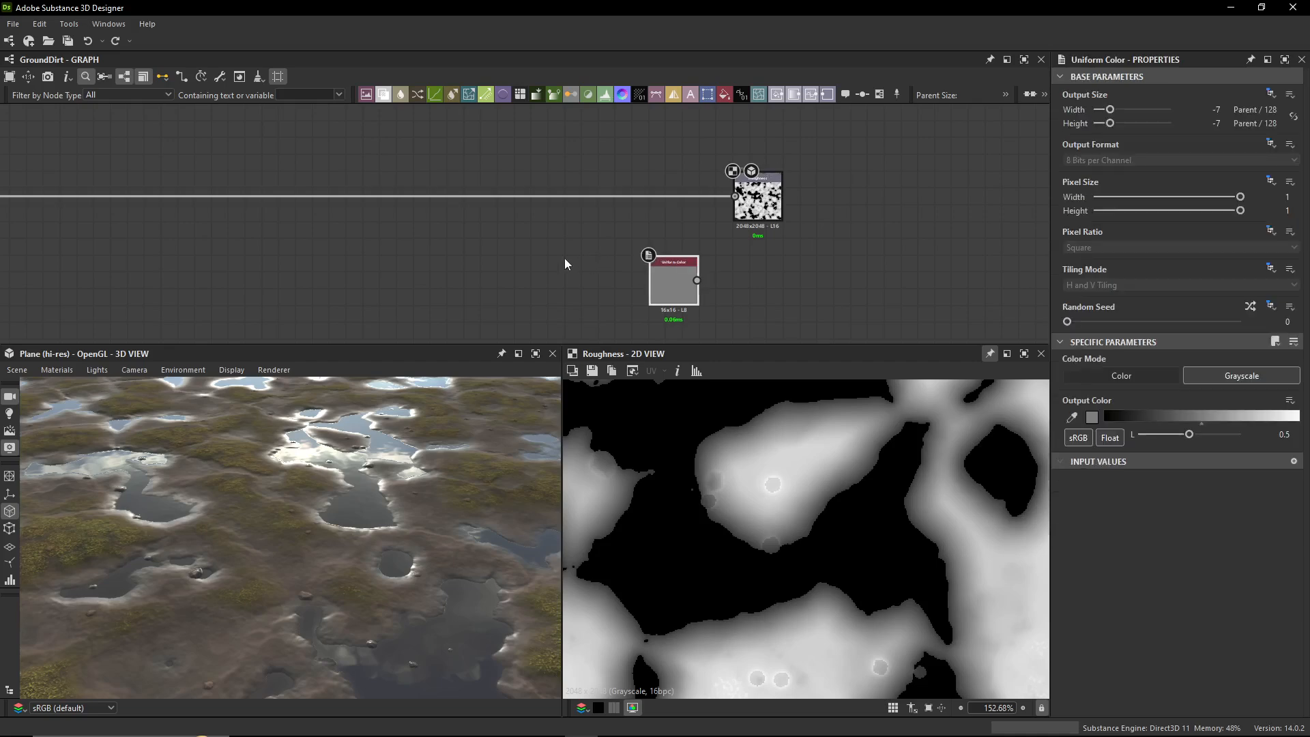
pyautogui.scroll(-3, 564, 257)
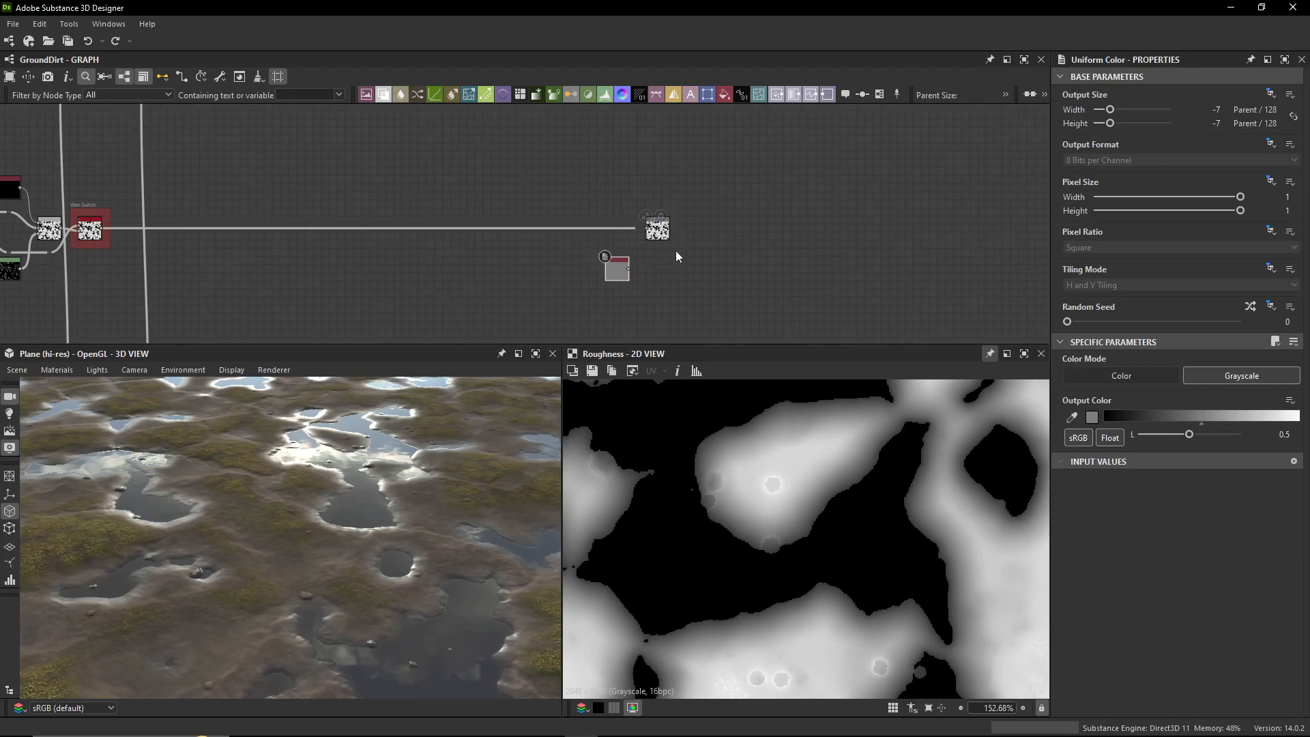
pyautogui.scroll(3, 676, 251)
pyautogui.scroll(-3, 316, 514)
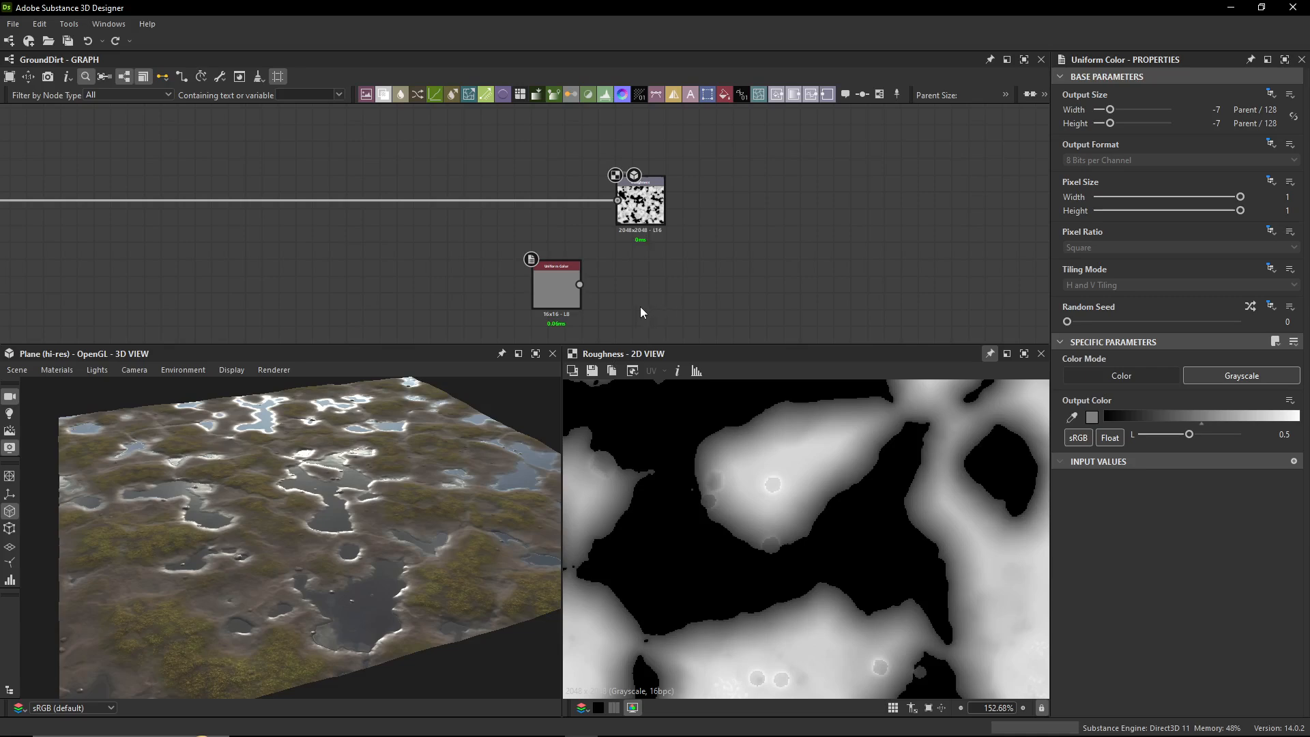
pyautogui.moveTo(383, 489); pyautogui.dragTo(354, 537)
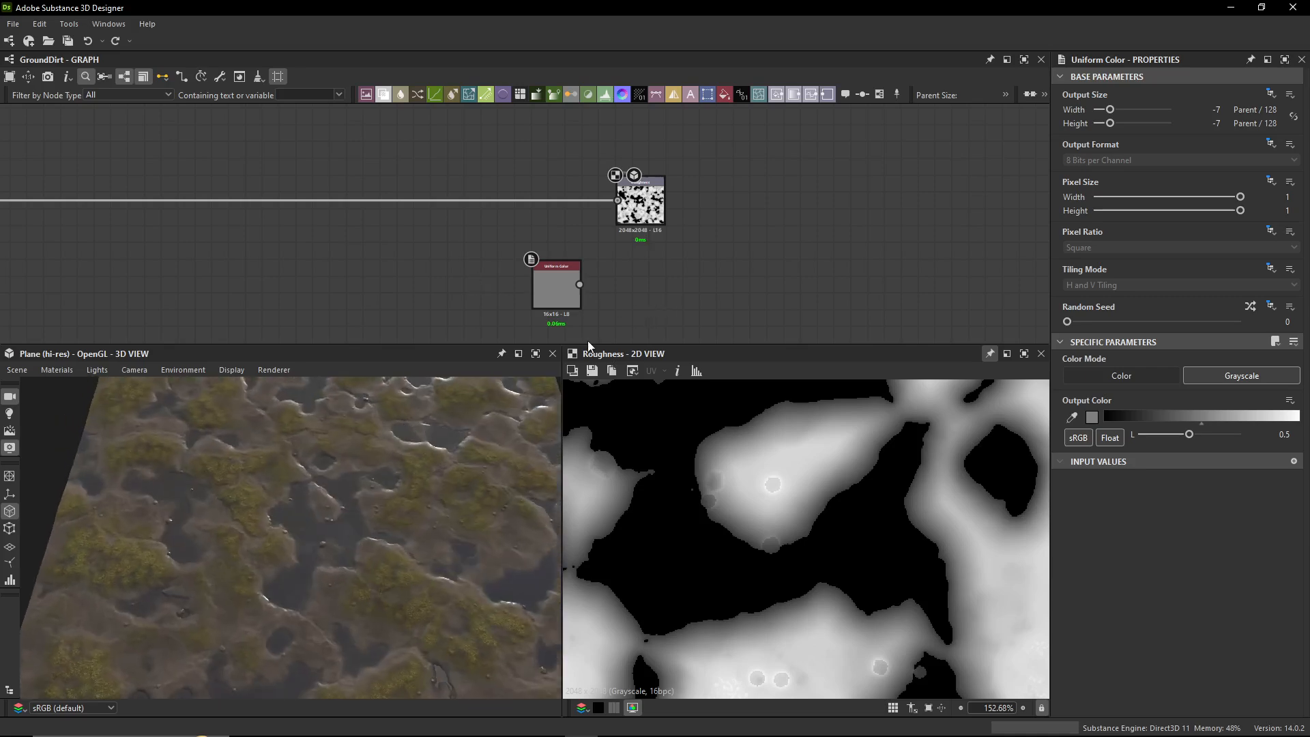
pyautogui.moveTo(382, 503); pyautogui.dragTo(396, 468)
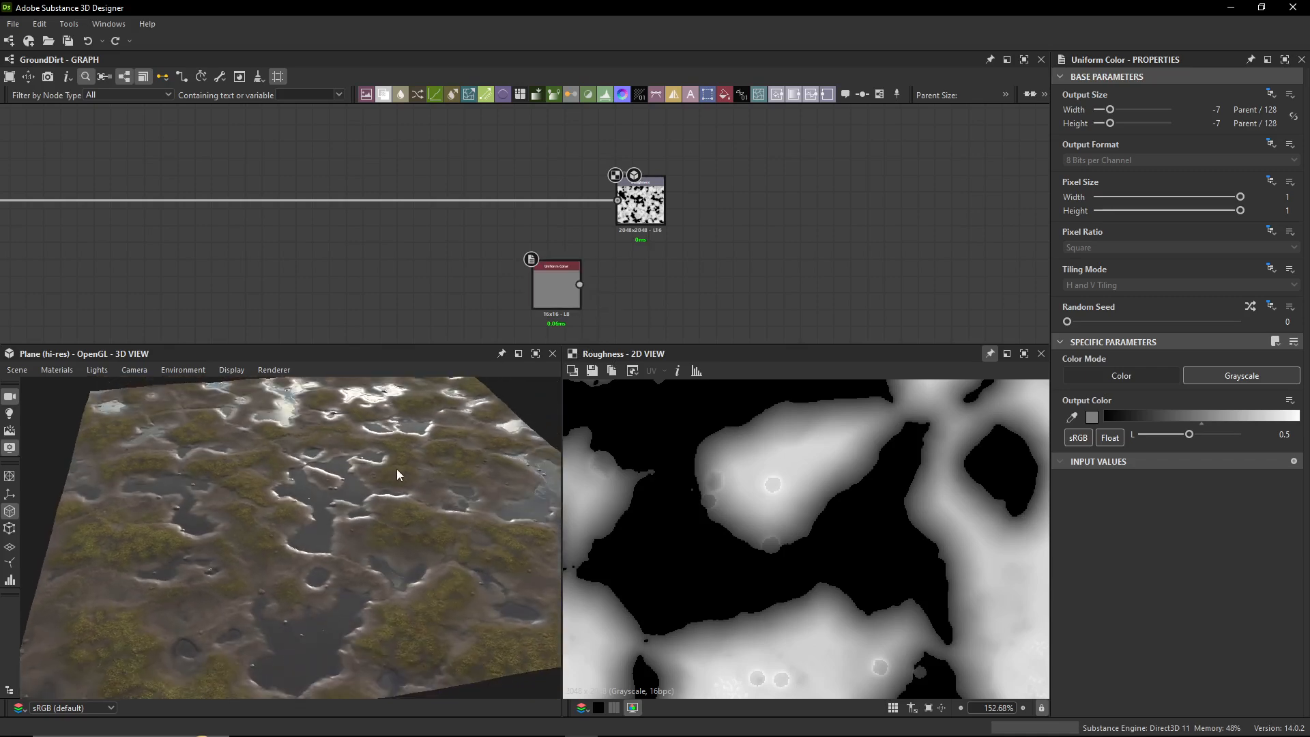